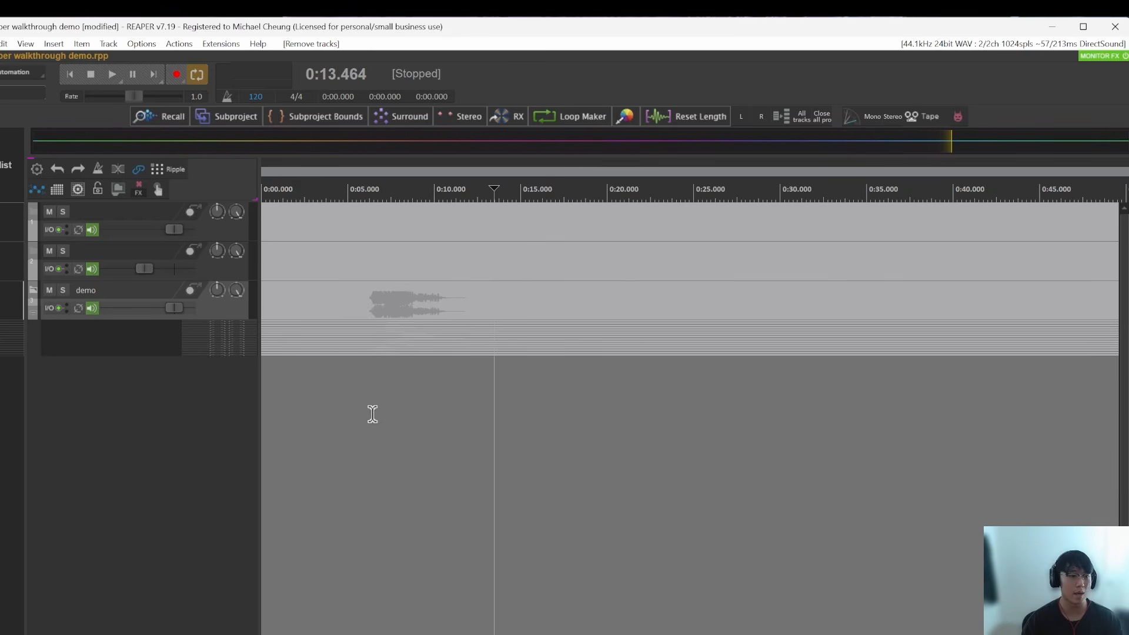
Step: Change the interface theme from the Sony variant to a HYDRA theme
{"action": "left_click", "coordinate": [522, 318]}
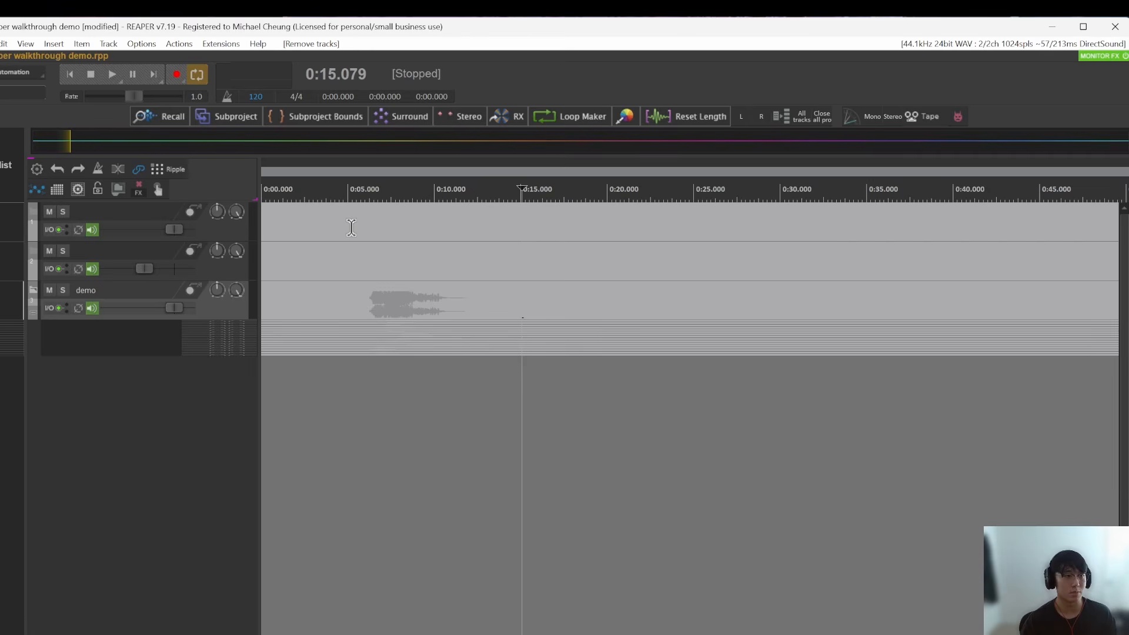
{"action": "left_click", "coordinate": [530, 268]}
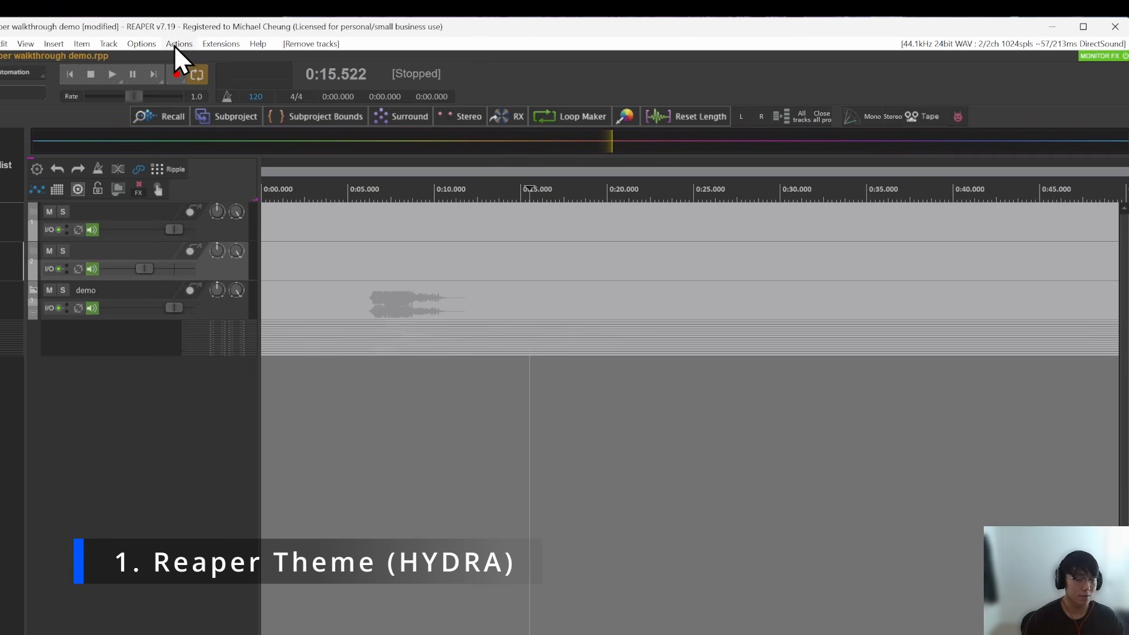
{"action": "left_click", "coordinate": [150, 45]}
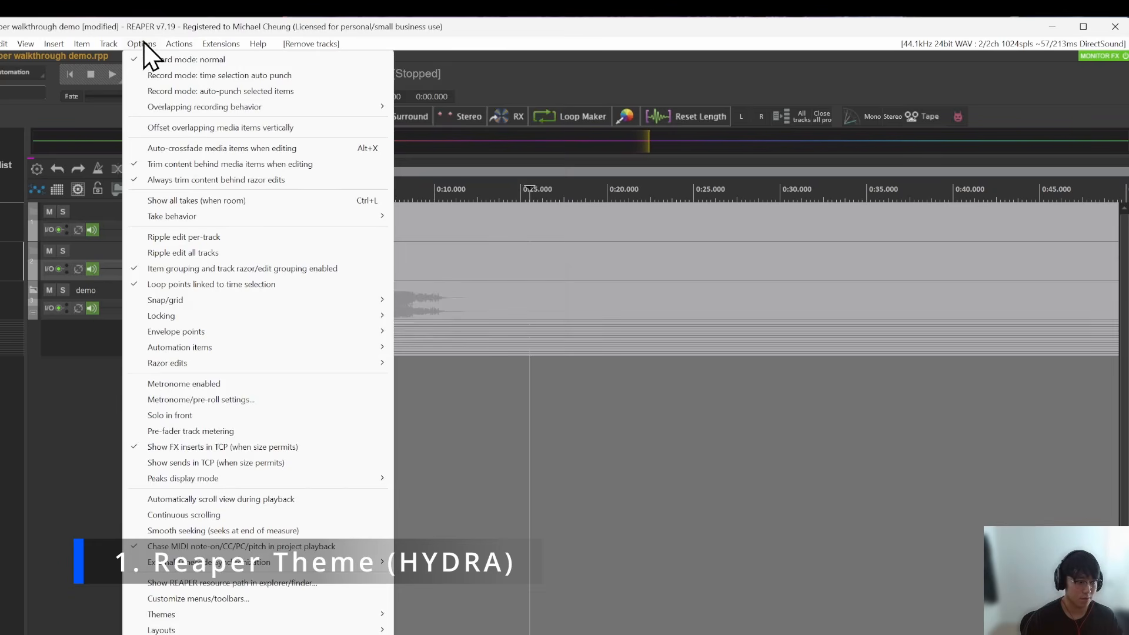
{"action": "mouse_move", "coordinate": [217, 615]}
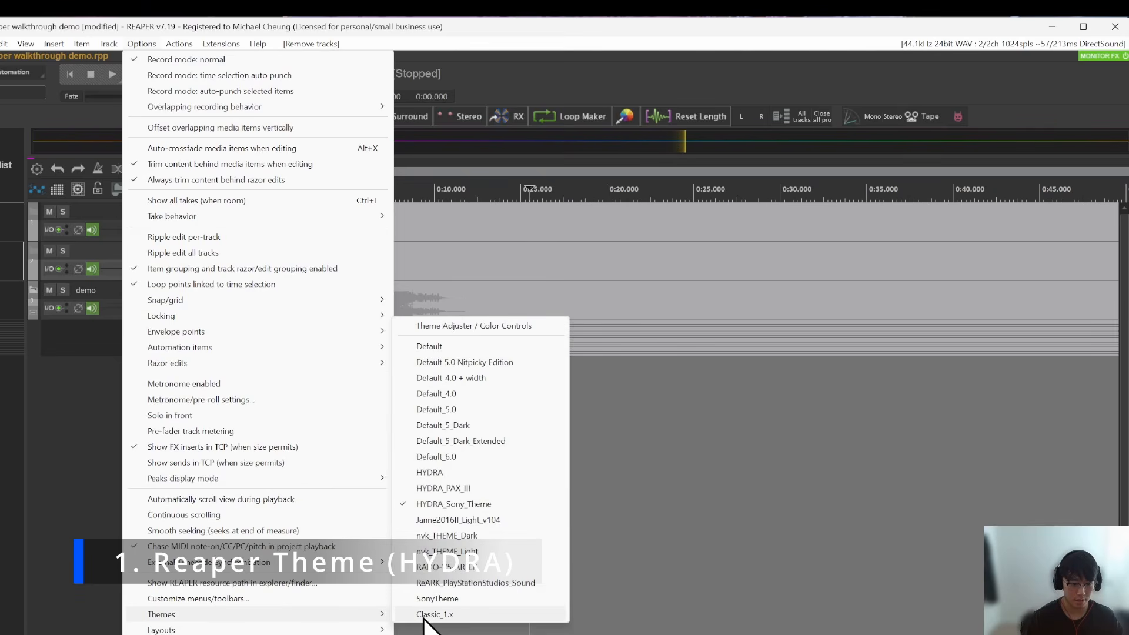
{"action": "left_click", "coordinate": [455, 488]}
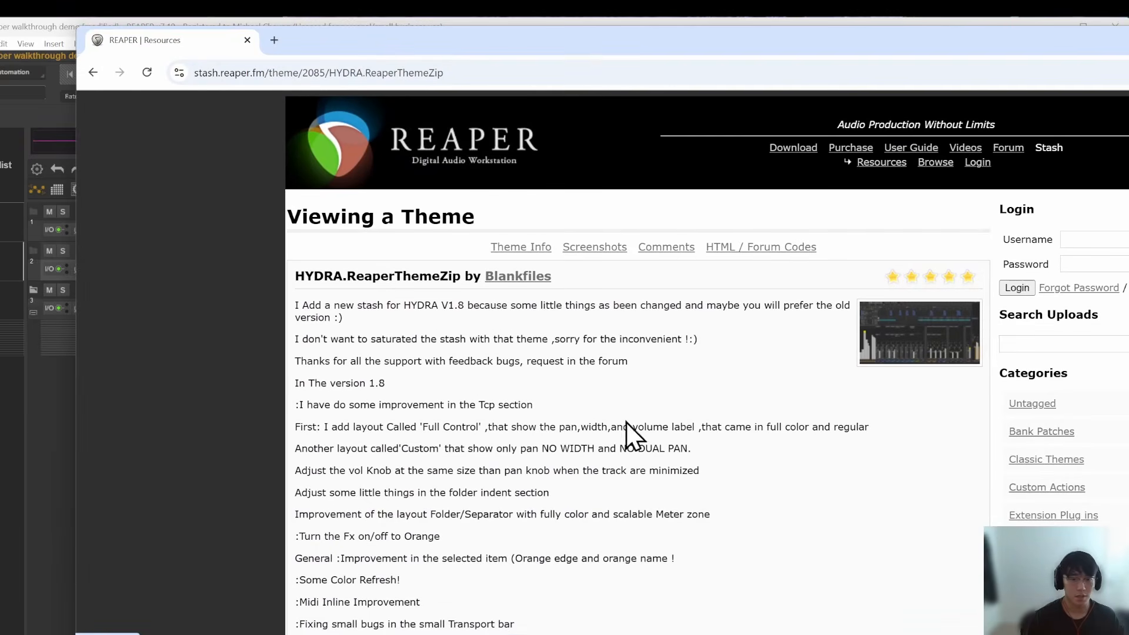
Step: Examine the HYDRA.ReaperThemeZip page on the REAPER Stash in the browser, including its address, description and first screenshot
{"action": "left_click_drag", "start_coordinate": [450, 73], "coordinate": [130, 64]}
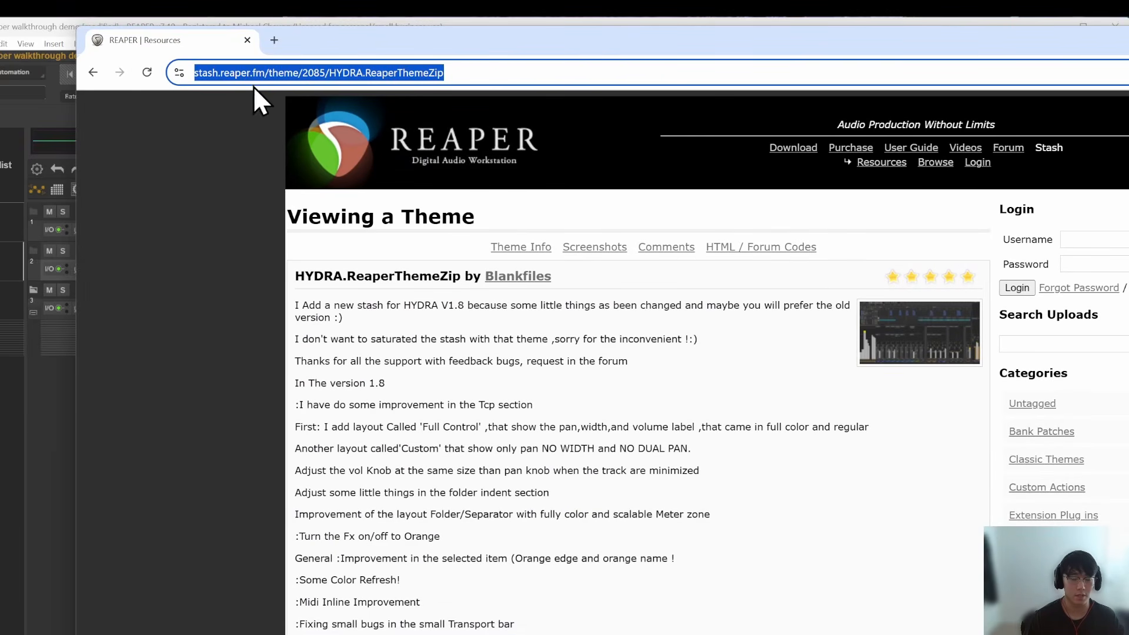
{"action": "left_click", "coordinate": [720, 434]}
{"action": "scroll", "coordinate": [726, 432], "scroll_direction": "down", "scroll_amount": 4}
{"action": "scroll", "coordinate": [737, 428], "scroll_direction": "up", "scroll_amount": 3}
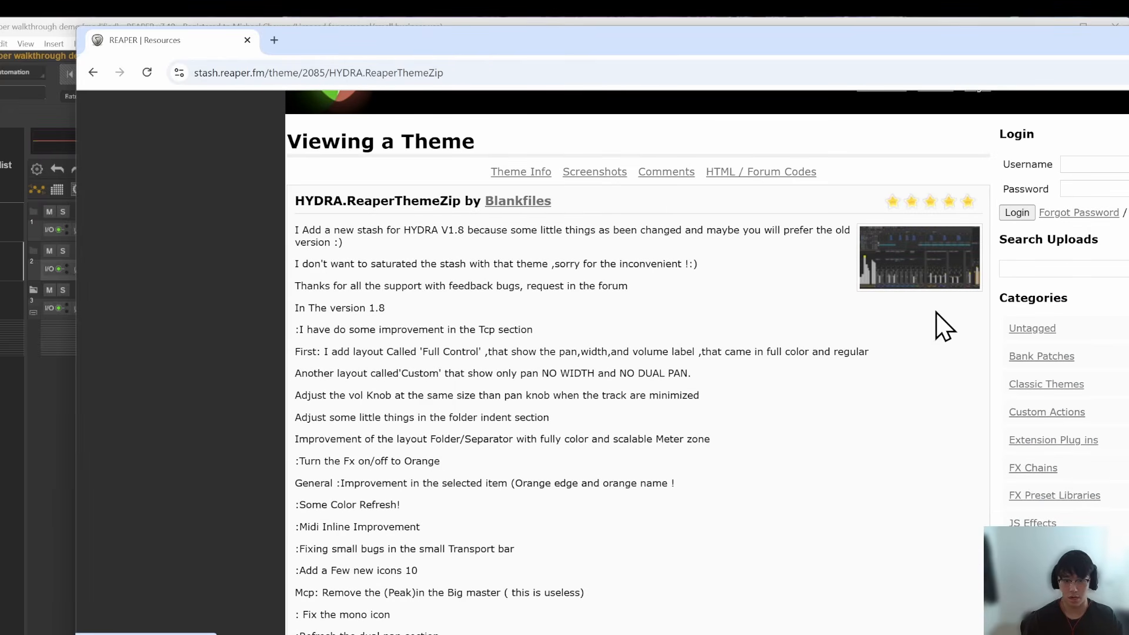
{"action": "scroll", "coordinate": [880, 363], "scroll_direction": "down", "scroll_amount": 15}
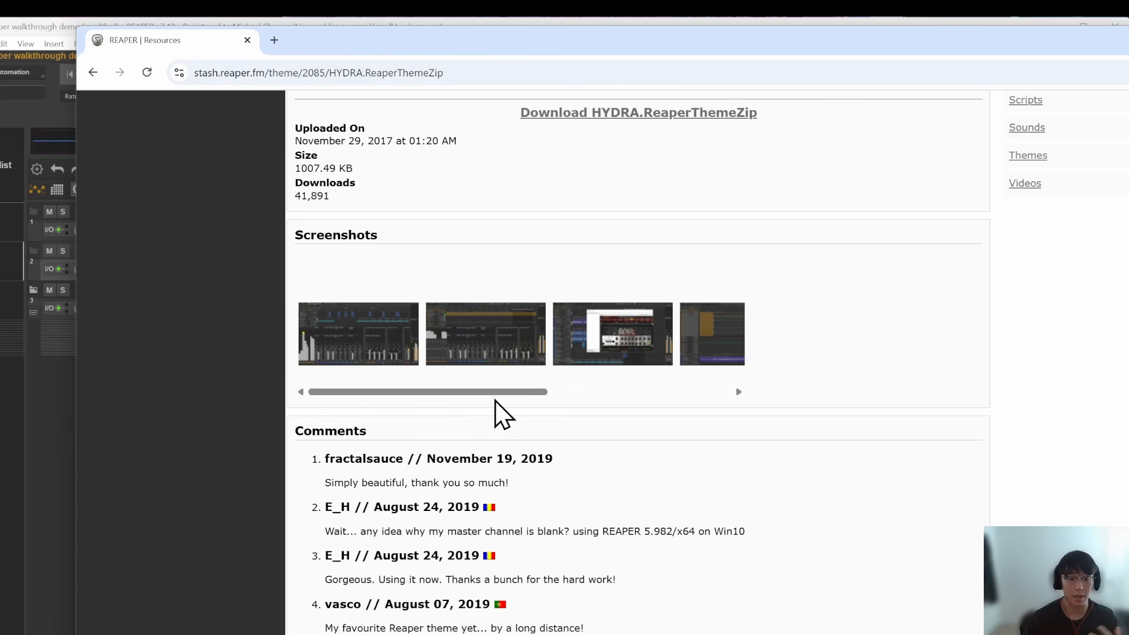
{"action": "left_click", "coordinate": [407, 356]}
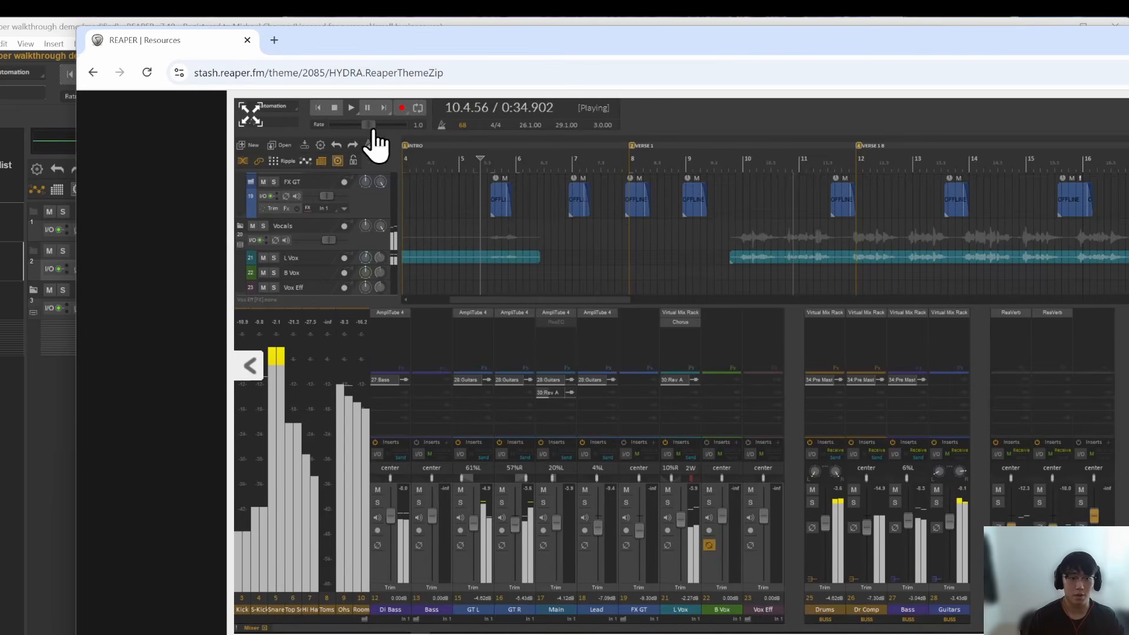
Step: Compare the HYDRA theme screenshot in the browser with the project's arrange view in REAPER
{"action": "key", "text": "alt+Tab"}
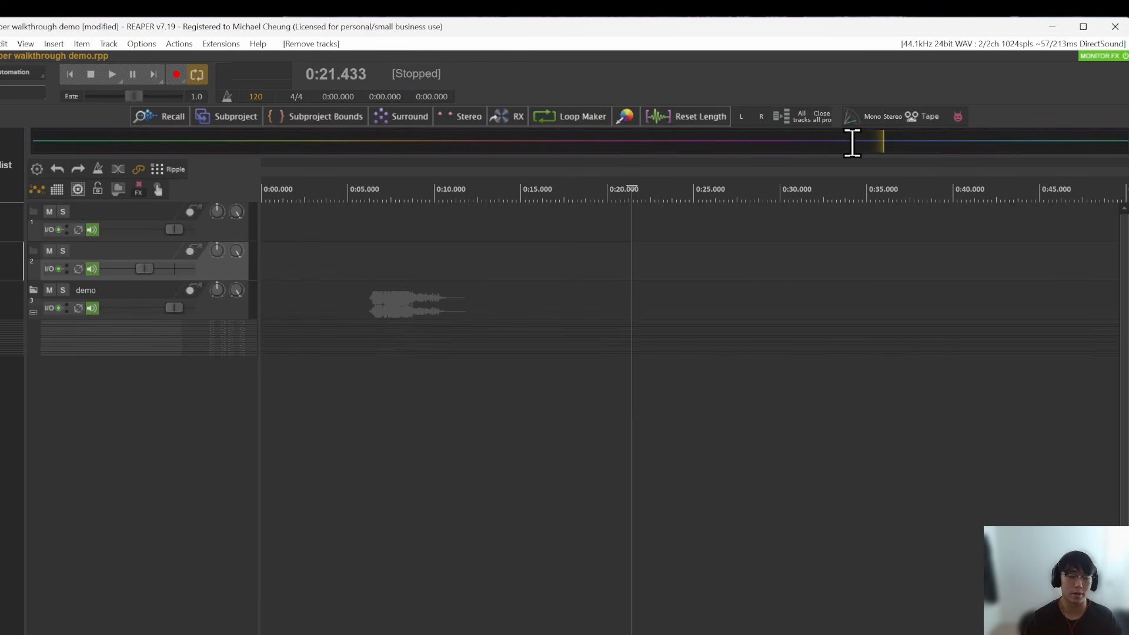
{"action": "key", "text": "alt+Tab"}
{"action": "left_click_drag", "start_coordinate": [516, 56], "coordinate": [1030, 75]}
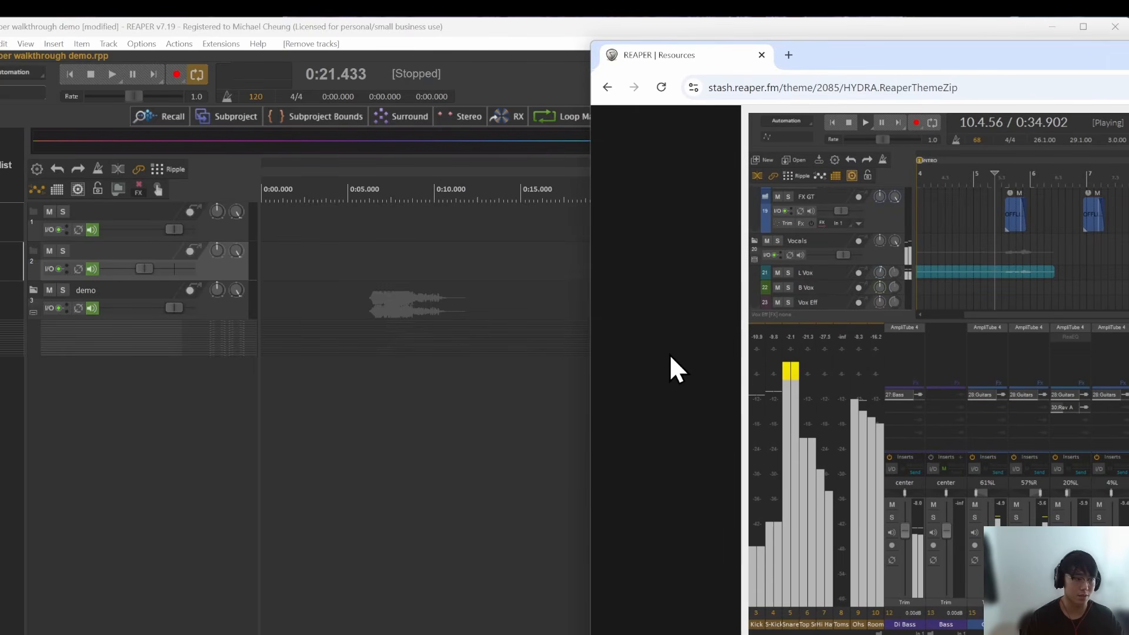
{"action": "left_click_drag", "start_coordinate": [1048, 68], "coordinate": [542, 82]}
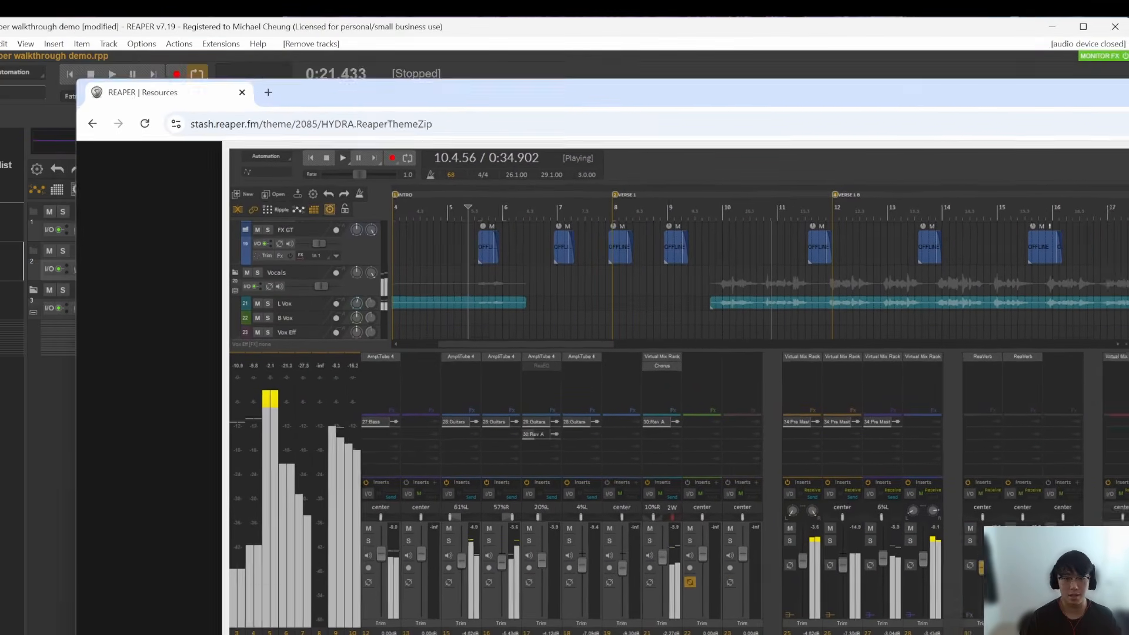
Step: Apply the HYDRA theme to the REAPER interface
{"action": "left_click", "coordinate": [143, 45]}
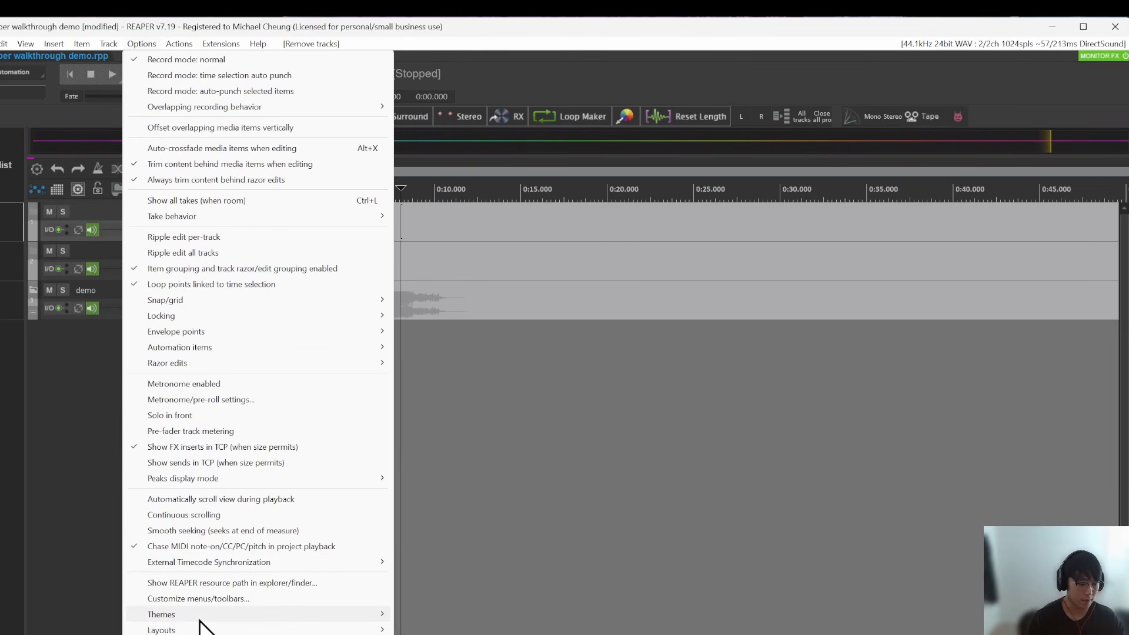
{"action": "mouse_move", "coordinate": [176, 615]}
{"action": "left_click", "coordinate": [448, 473]}
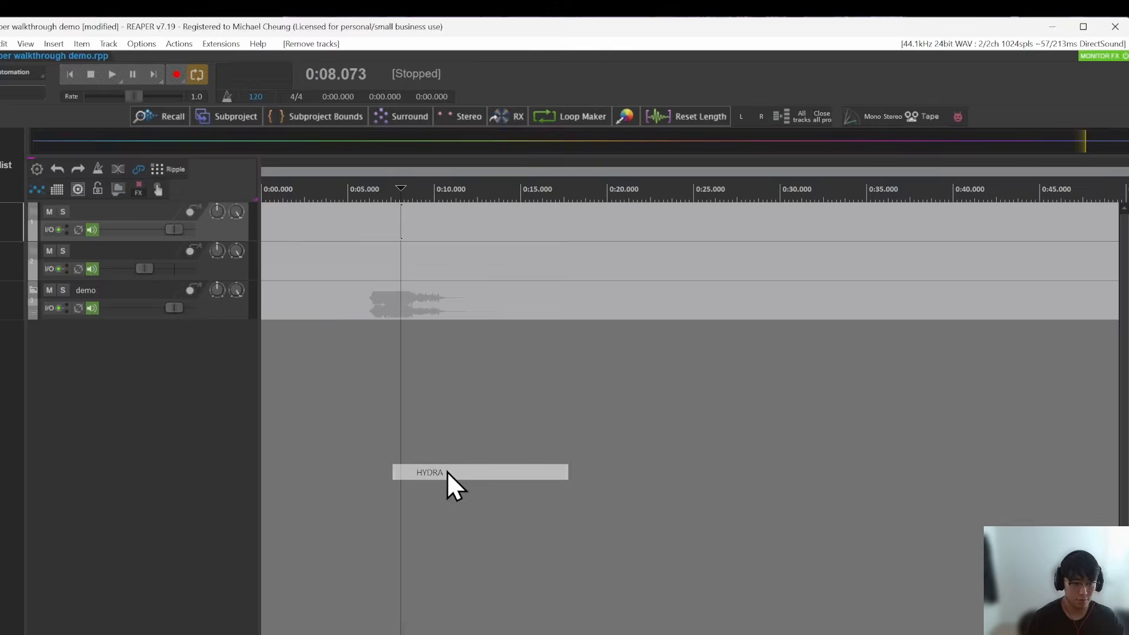
Step: View the color controls in the theme adjuster's Global Settings and close it
{"action": "left_click", "coordinate": [133, 45]}
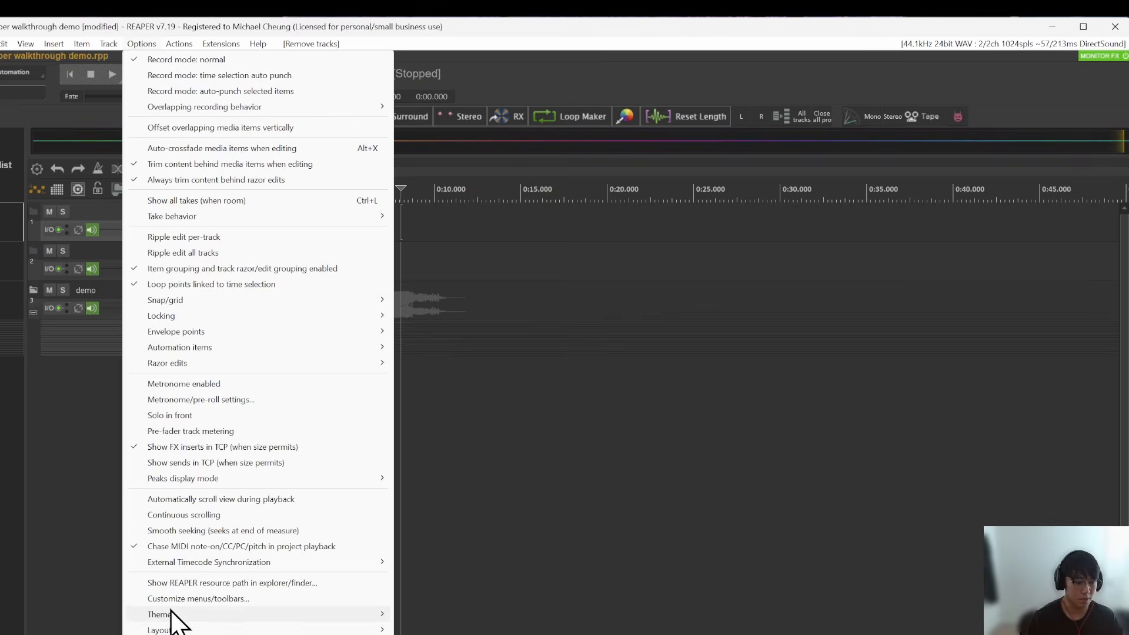
{"action": "mouse_move", "coordinate": [171, 615]}
{"action": "left_click", "coordinate": [454, 325]}
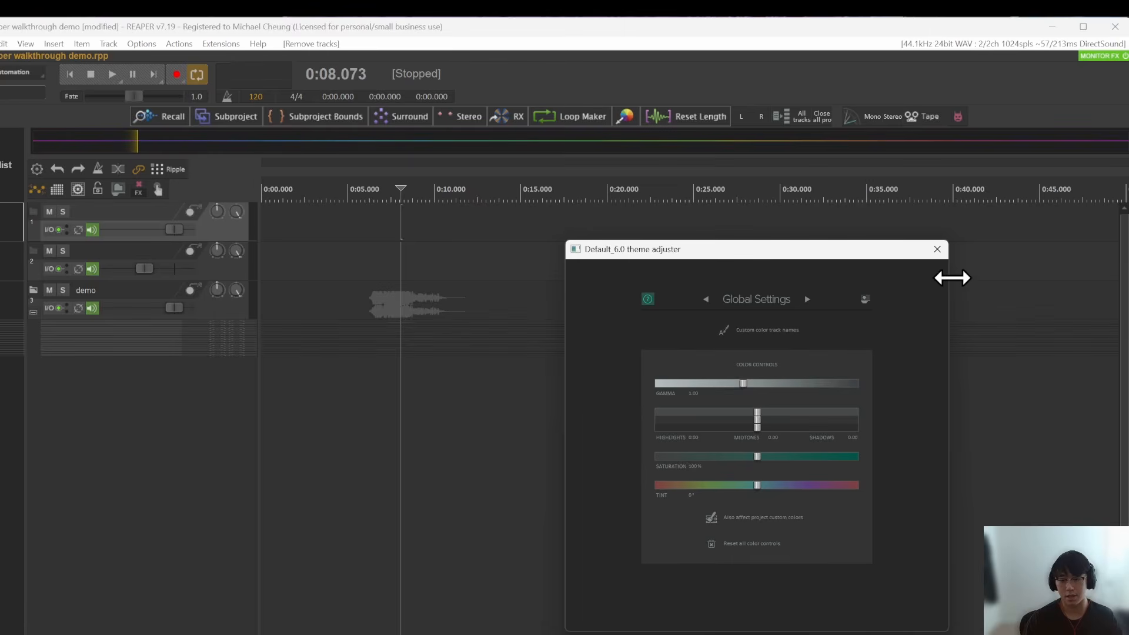
{"action": "left_click", "coordinate": [938, 249]}
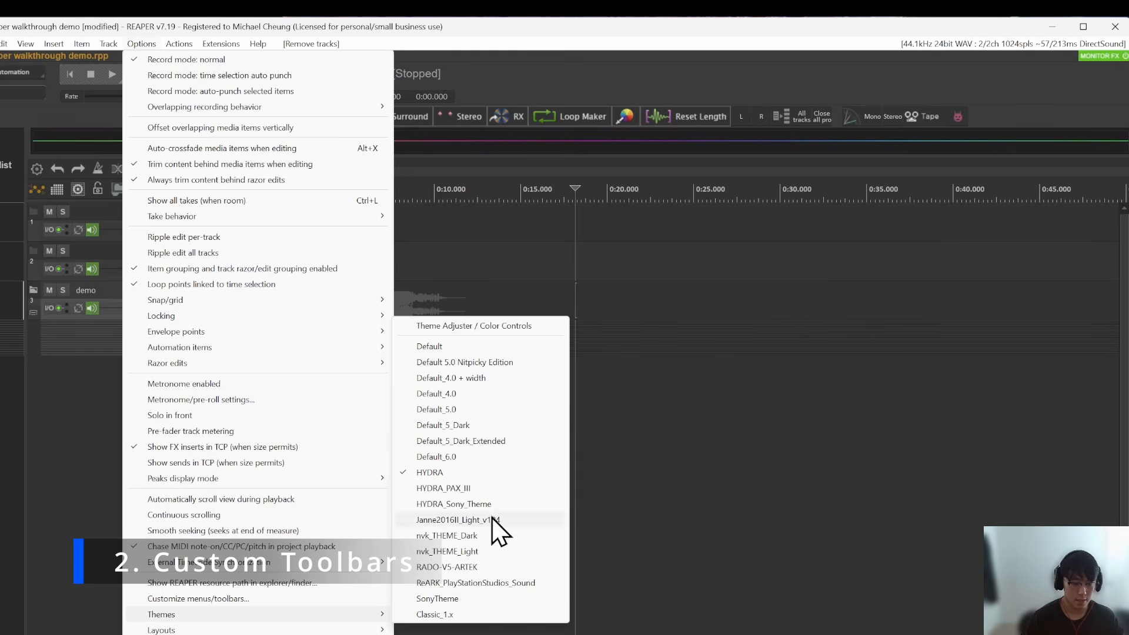
Step: Switch the interface back to the Sony theme and place the edit cursor at about 15 seconds
{"action": "left_click", "coordinate": [456, 608]}
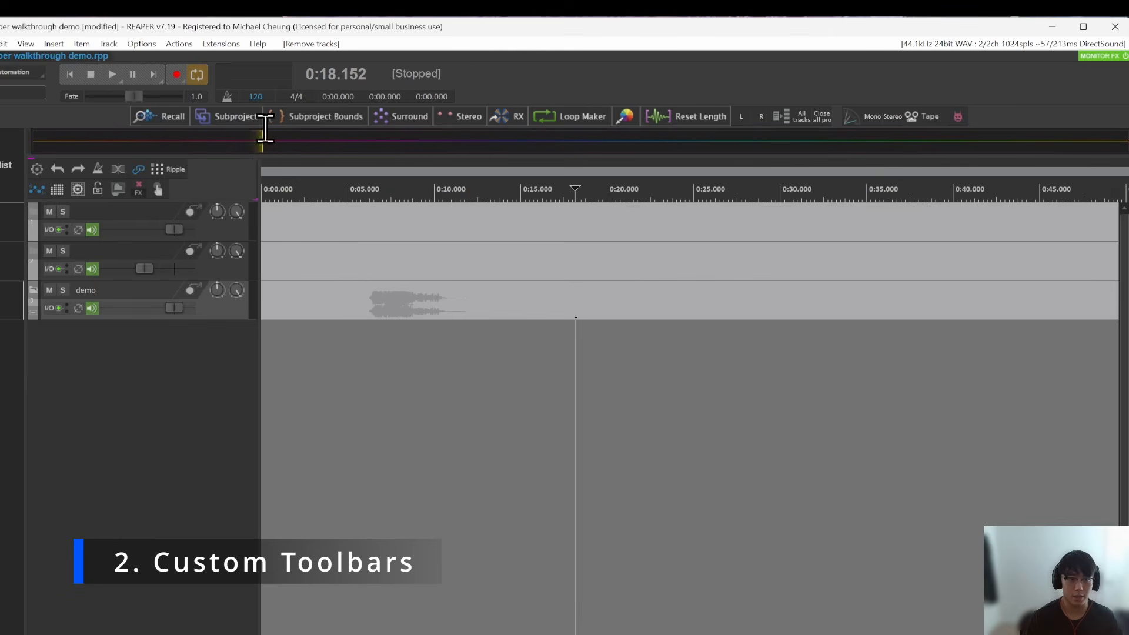
{"action": "left_click", "coordinate": [682, 259]}
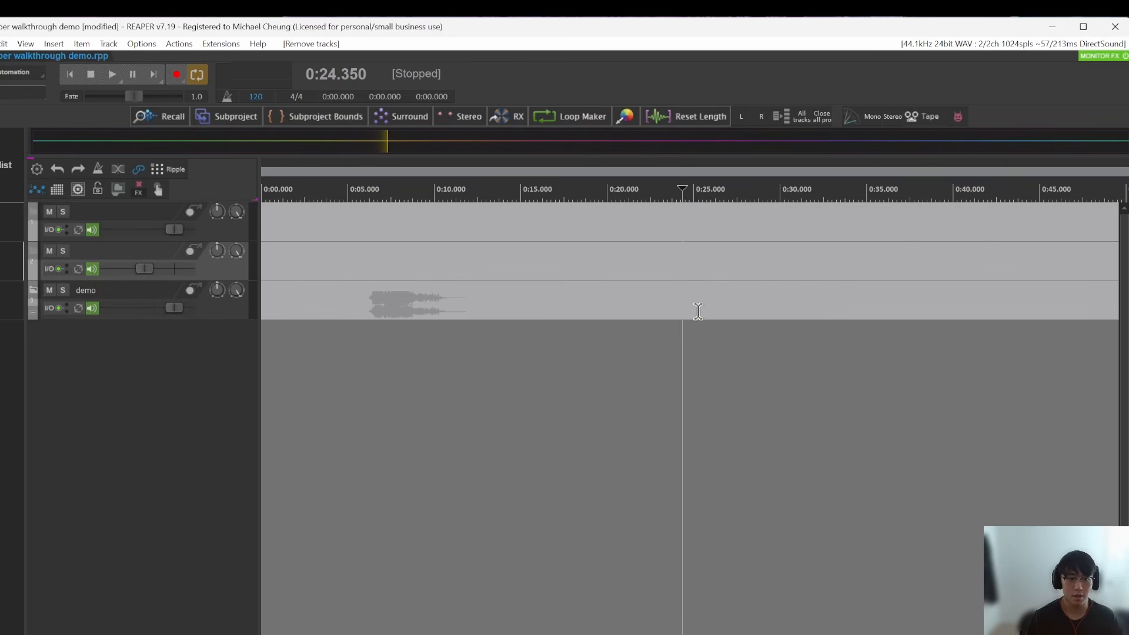
{"action": "left_click", "coordinate": [522, 259]}
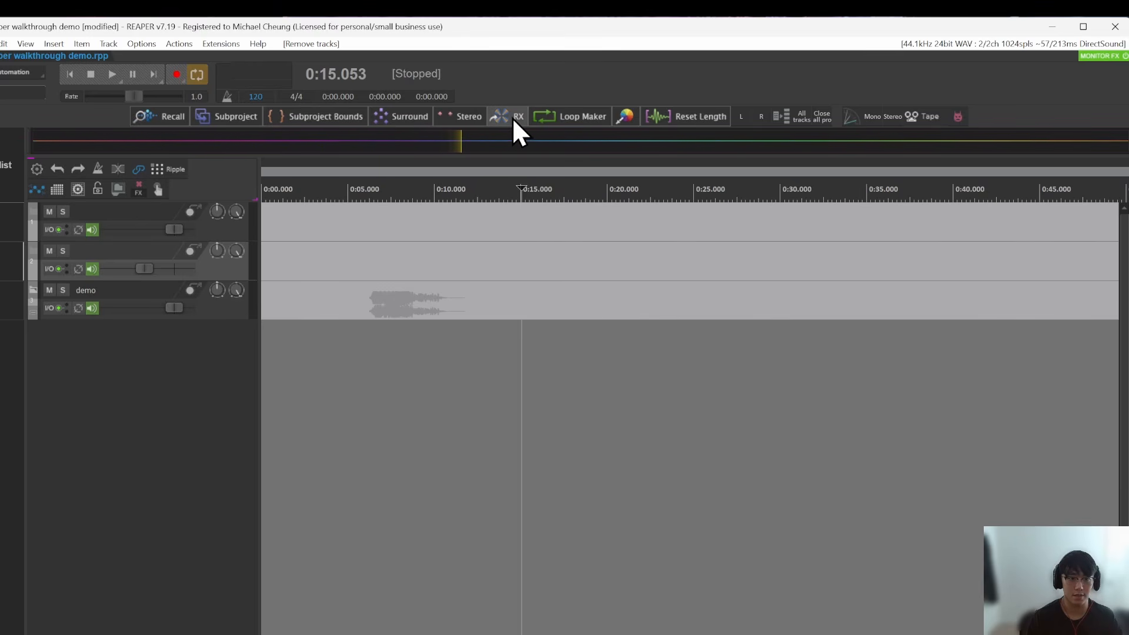
Step: Search the action list for "external editor" and select the action Item: Open items in primary external editor
{"action": "key", "text": "shift+slash"}
{"action": "type", "text": "e"}
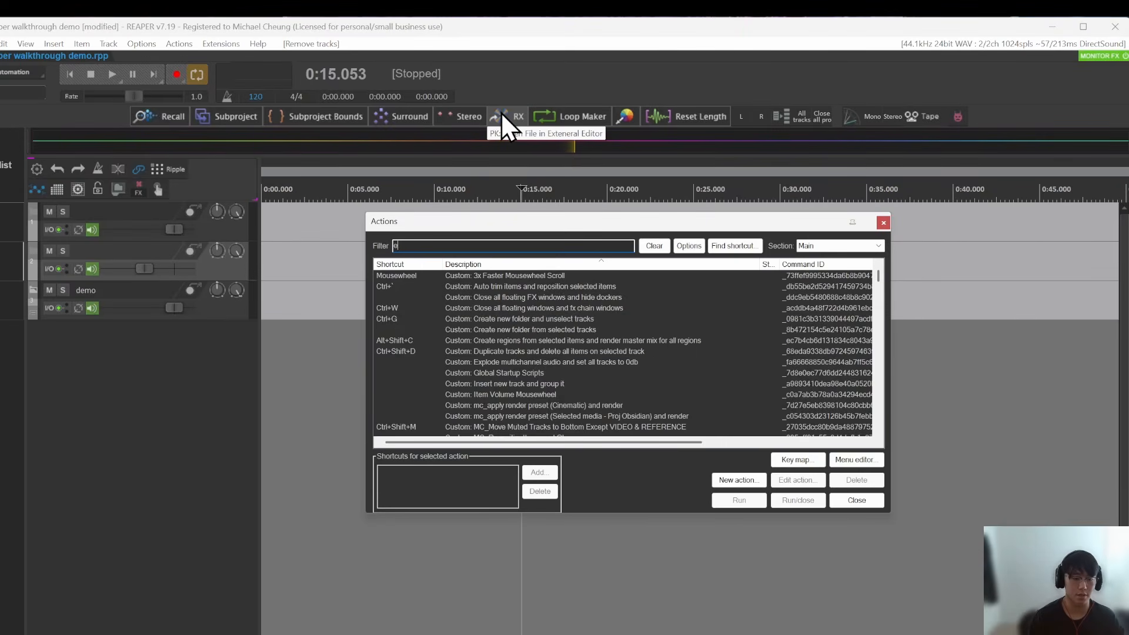
{"action": "type", "text": "xternal editor"}
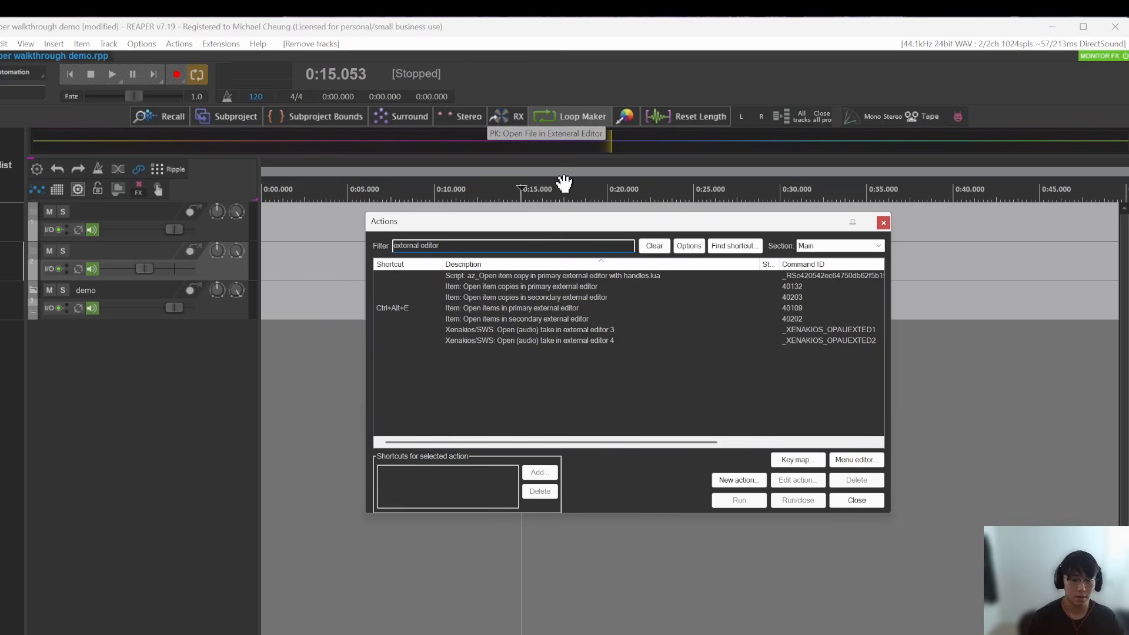
{"action": "left_click", "coordinate": [499, 309]}
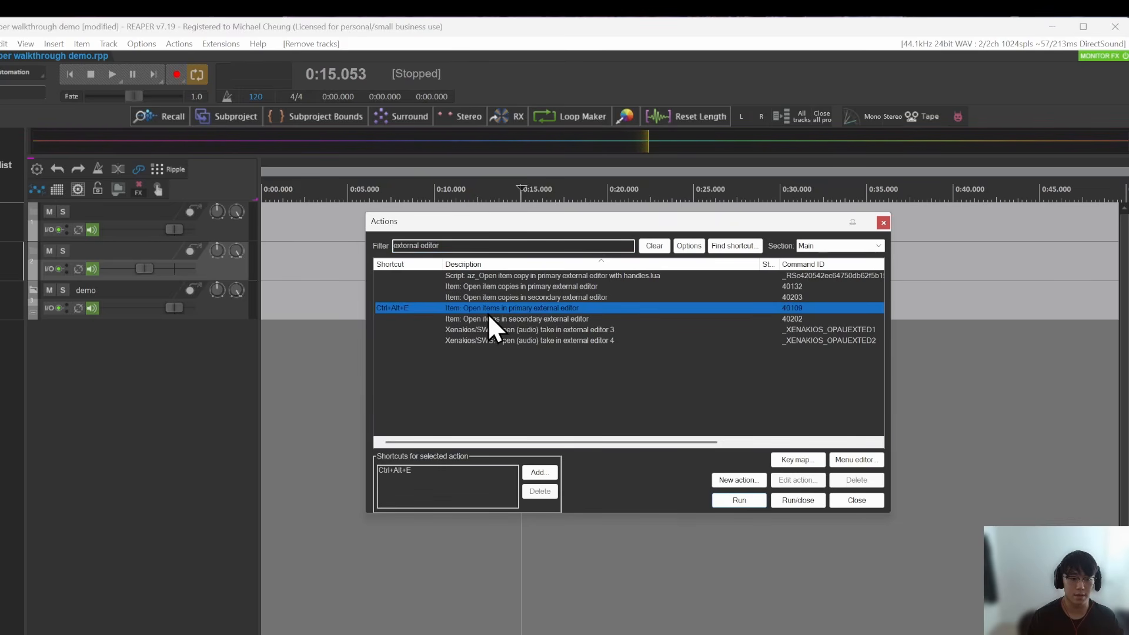
{"action": "left_click_drag", "start_coordinate": [619, 225], "coordinate": [641, 275]}
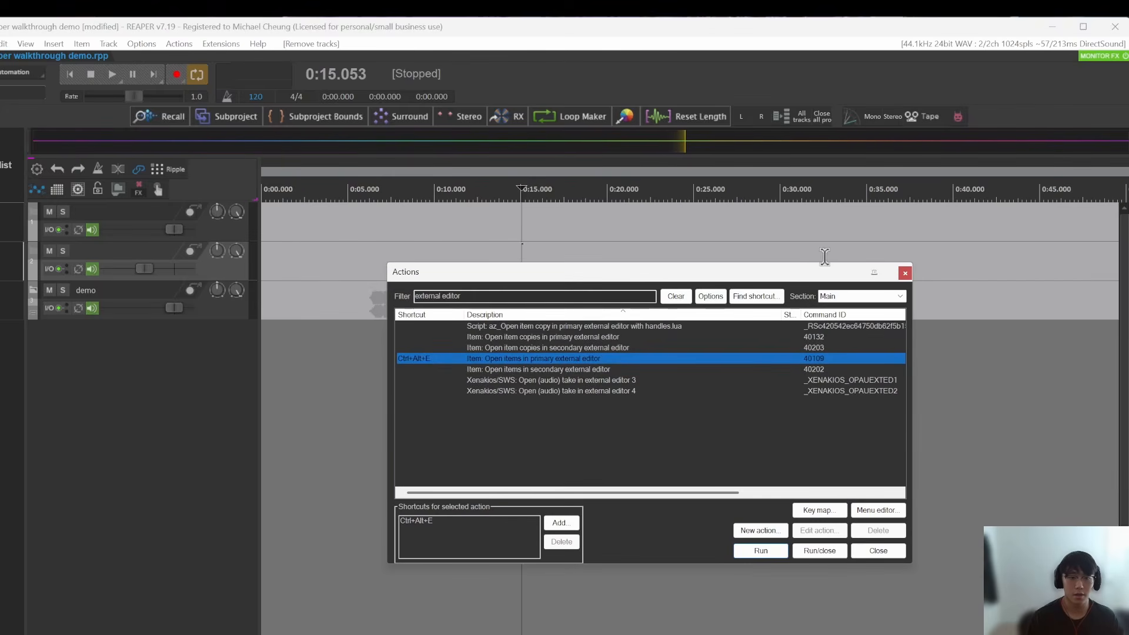
Step: Try adding the action Item: Open items in primary external editor to the end of Floating toolbar 1
{"action": "right_click", "coordinate": [980, 117]}
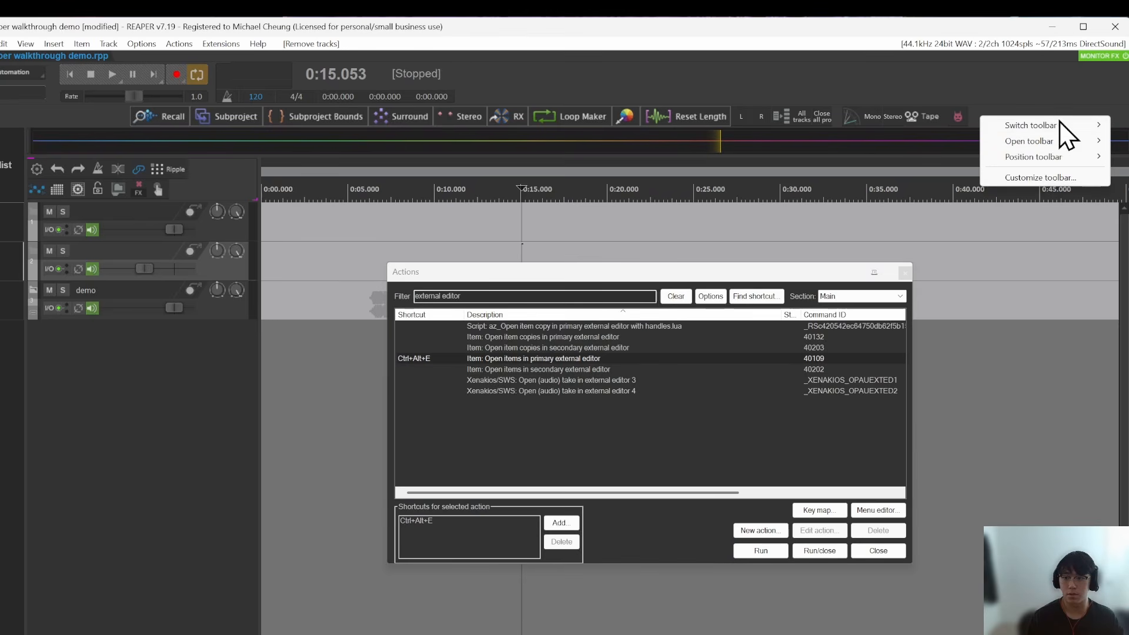
{"action": "left_click", "coordinate": [1047, 176]}
{"action": "left_click", "coordinate": [983, 344]}
{"action": "left_click", "coordinate": [994, 354]}
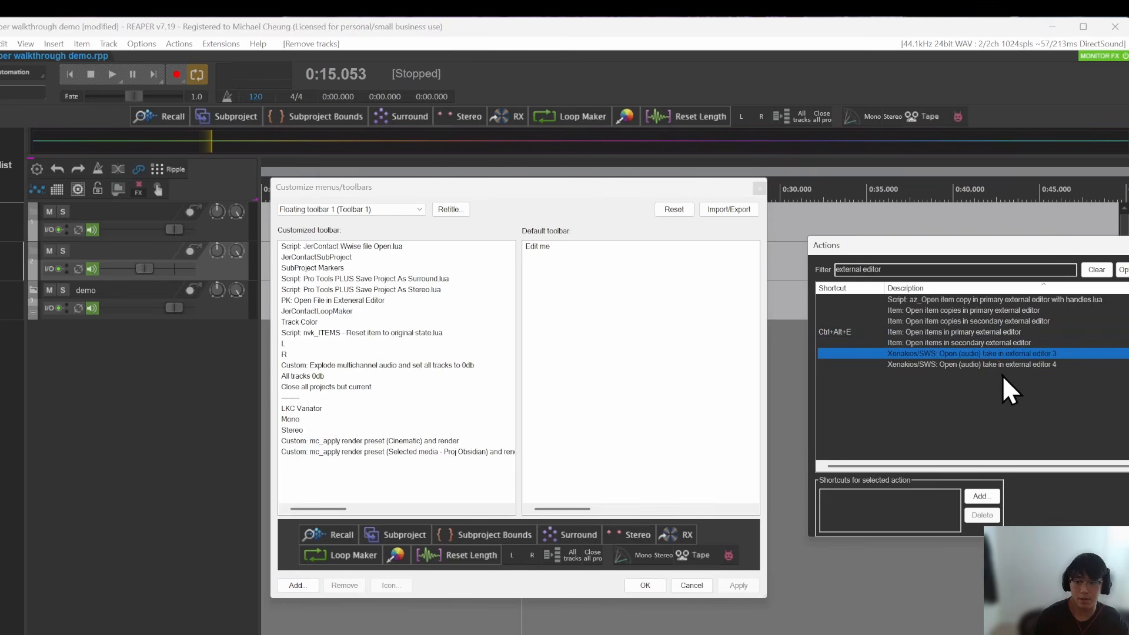
{"action": "left_click", "coordinate": [987, 364]}
{"action": "double_click", "coordinate": [952, 332]}
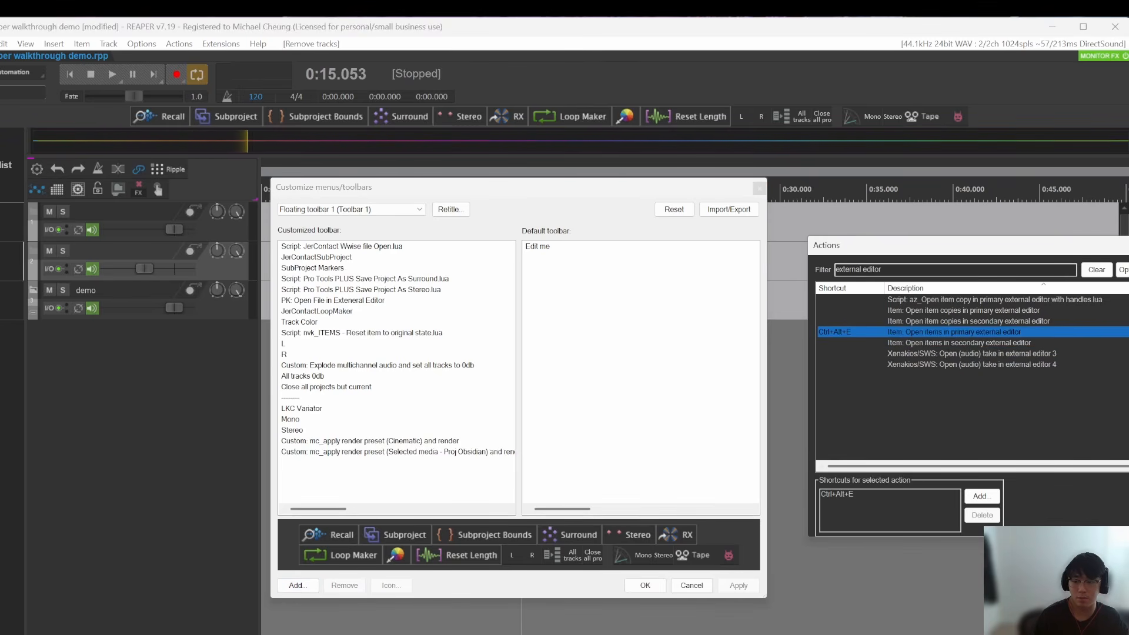
{"action": "left_click", "coordinate": [386, 466]}
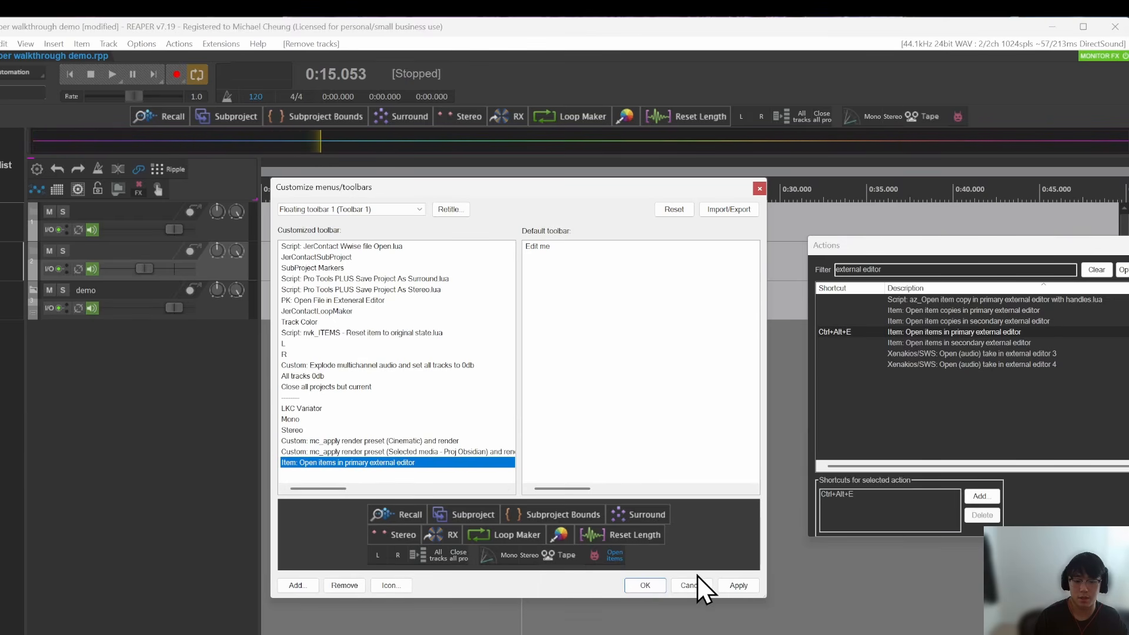
{"action": "left_click", "coordinate": [745, 583]}
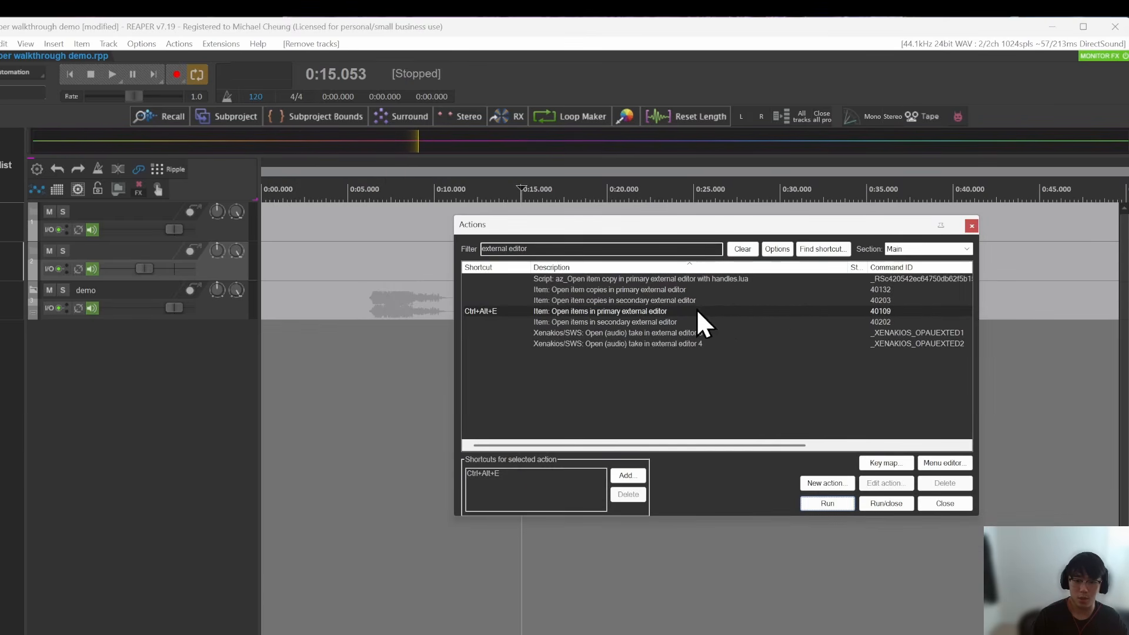
Step: Expand the demo folder track to show its child tracks and select the recorded_chant audio item
{"action": "left_click", "coordinate": [613, 312]}
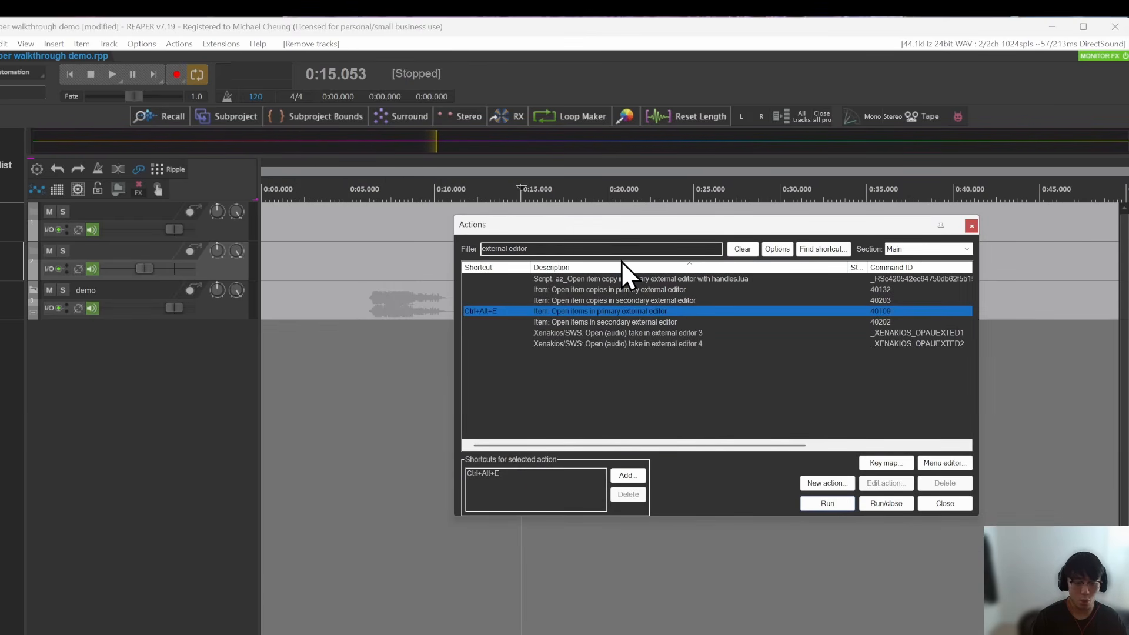
{"action": "left_click_drag", "start_coordinate": [566, 222], "coordinate": [789, 240]}
{"action": "left_click", "coordinate": [472, 290]}
{"action": "scroll", "coordinate": [368, 311], "scroll_direction": "up", "scroll_amount": 1}
{"action": "left_click", "coordinate": [373, 300]}
{"action": "key", "text": "f"}
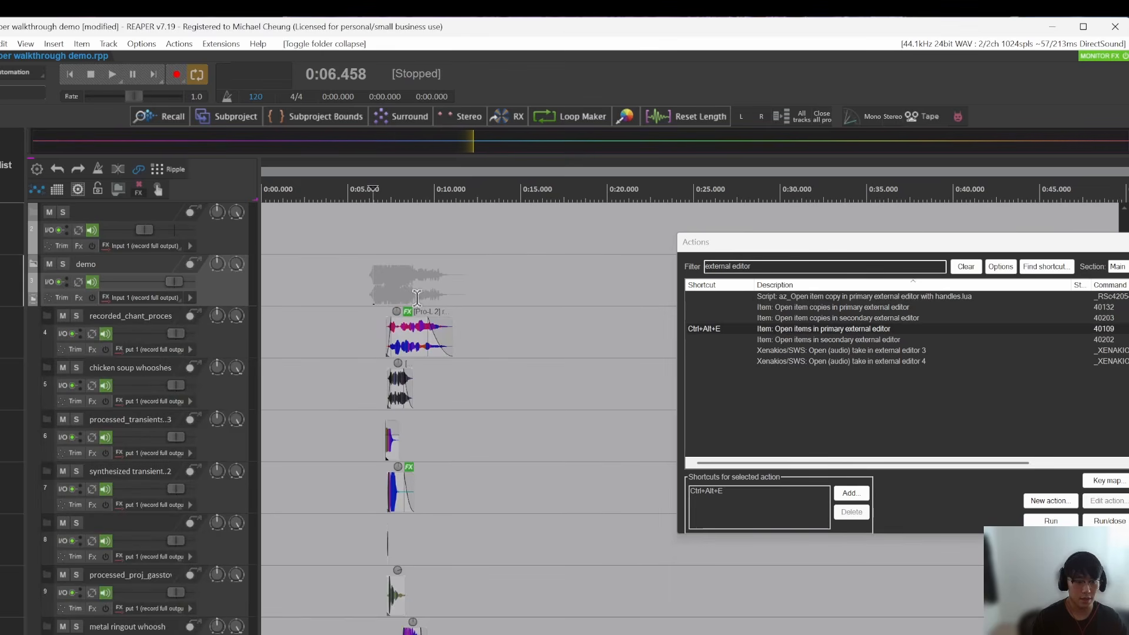
{"action": "scroll", "coordinate": [400, 340], "scroll_direction": "up", "scroll_amount": 6}
{"action": "left_click", "coordinate": [412, 342]}
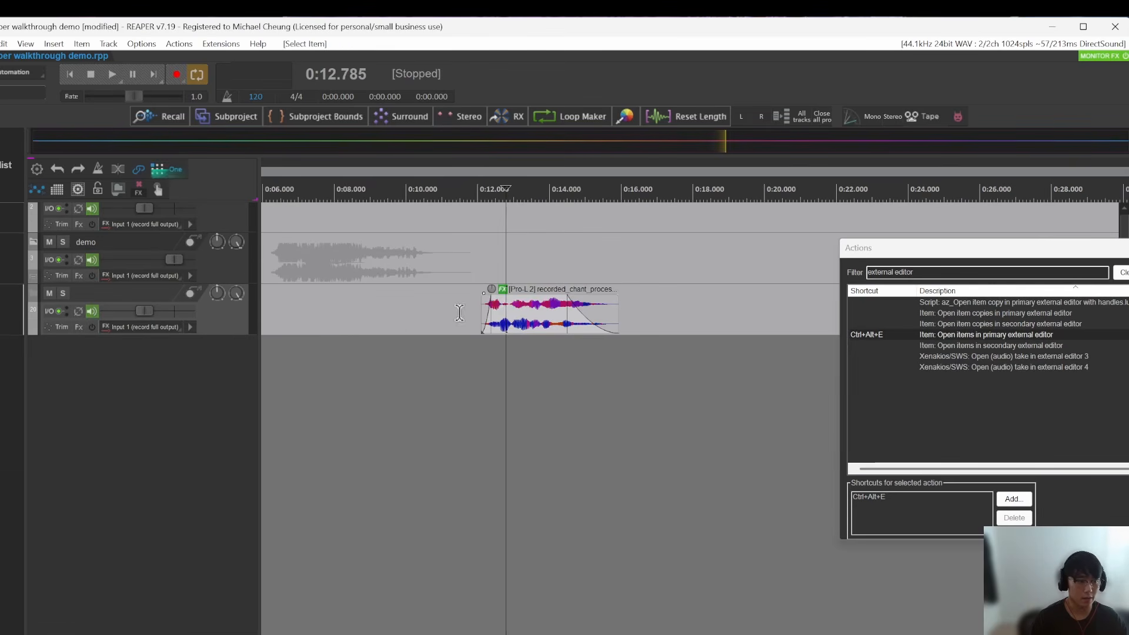
Step: Review the default editor entry in the External Editors preferences, widening its Primary column, and close the preferences
{"action": "key", "text": "ctrl+p"}
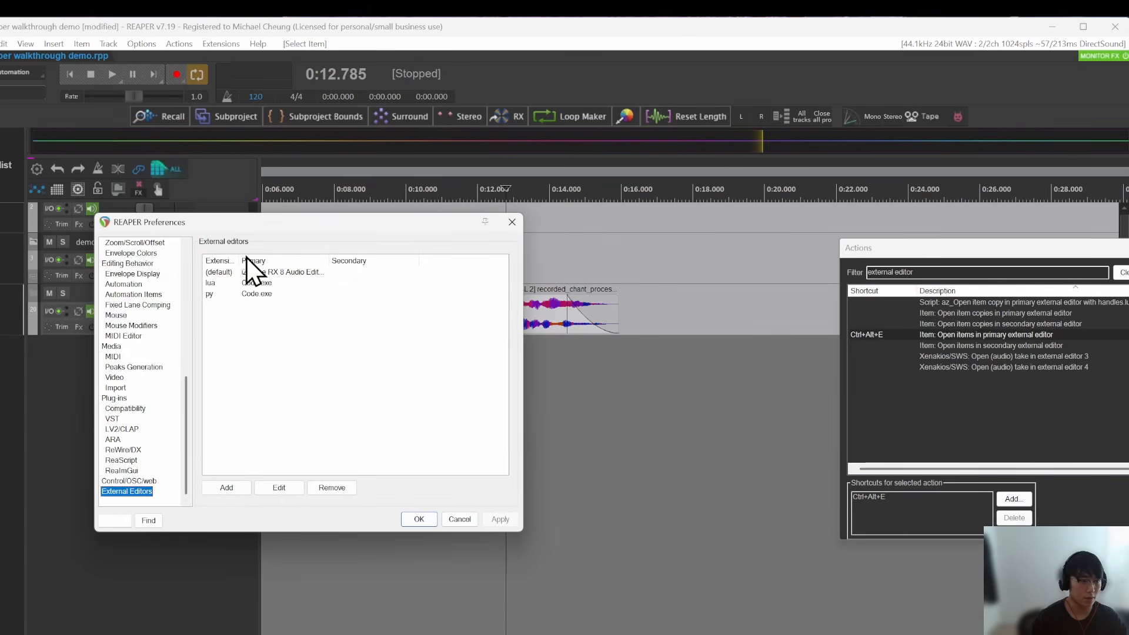
{"action": "left_click_drag", "start_coordinate": [221, 225], "coordinate": [272, 231]}
{"action": "scroll", "coordinate": [217, 351], "scroll_direction": "up", "scroll_amount": 3}
{"action": "scroll", "coordinate": [208, 354], "scroll_direction": "down", "scroll_amount": 3}
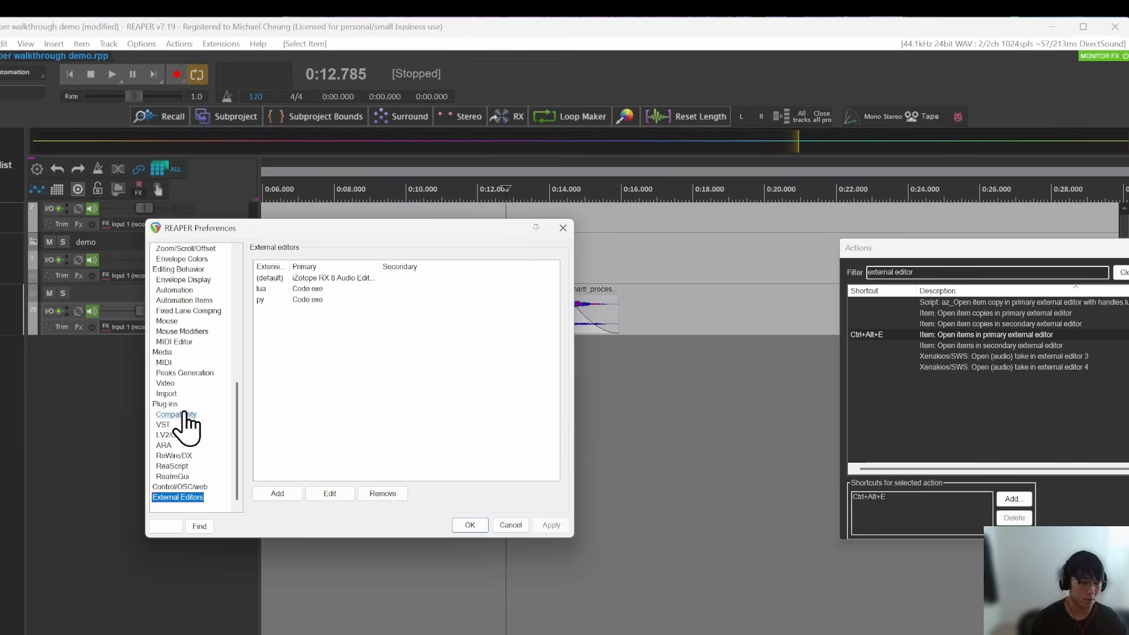
{"action": "left_click", "coordinate": [329, 280]}
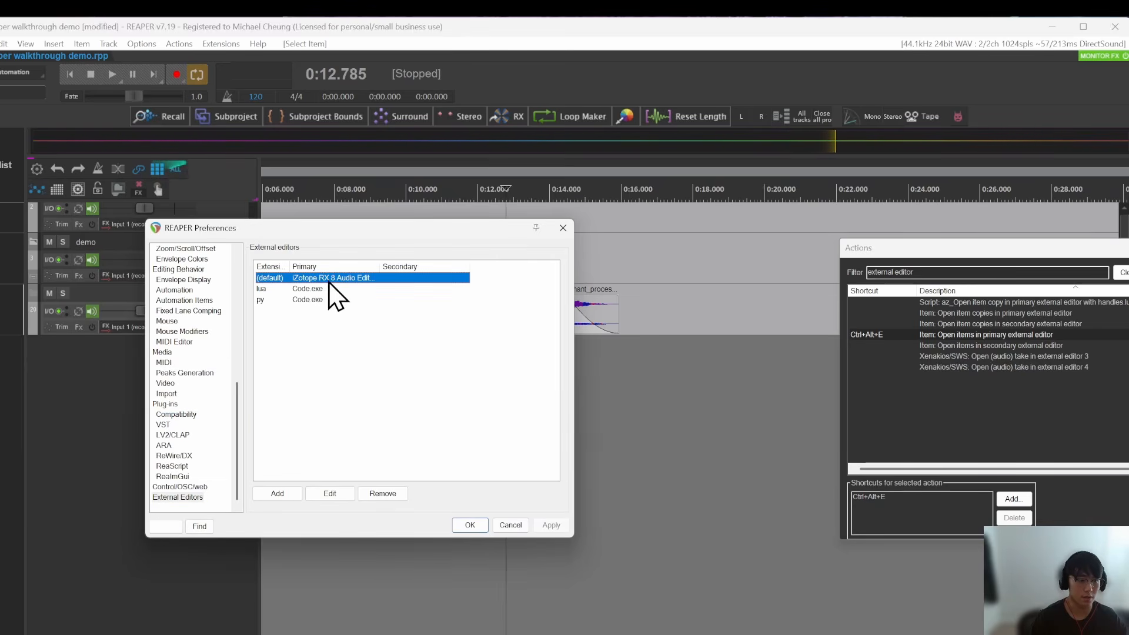
{"action": "left_click_drag", "start_coordinate": [378, 266], "coordinate": [432, 267]}
{"action": "left_click", "coordinate": [564, 228]}
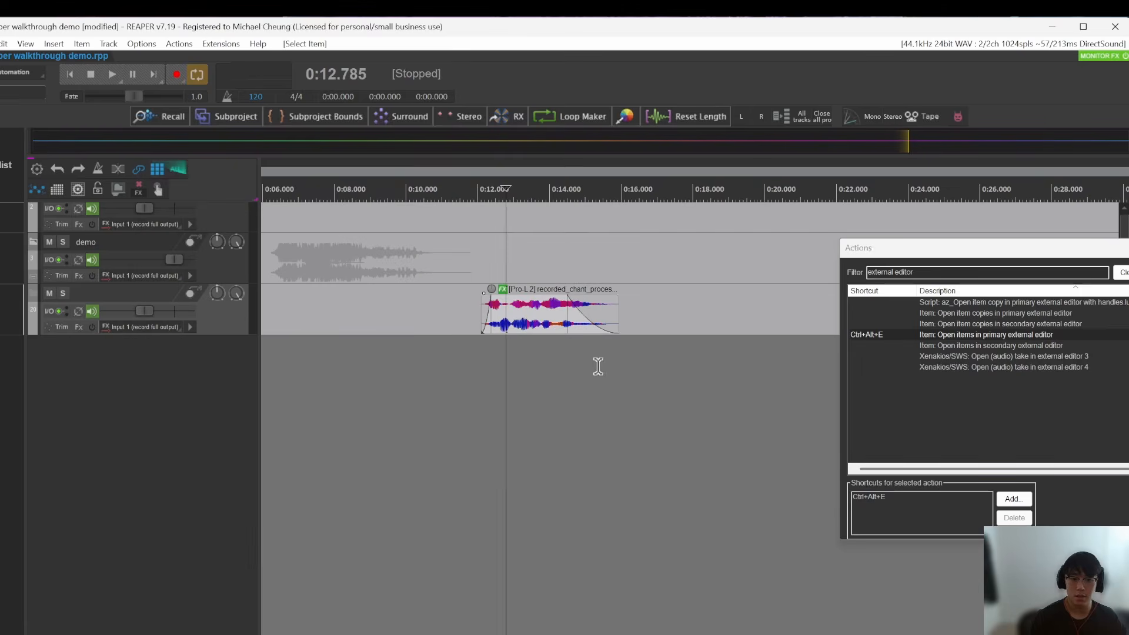
Step: Open the recorded_chant item below the demo folder in the primary external editor, RX, and place the editor's playhead at about 2.33 s
{"action": "left_click", "coordinate": [526, 323]}
{"action": "left_click", "coordinate": [530, 312]}
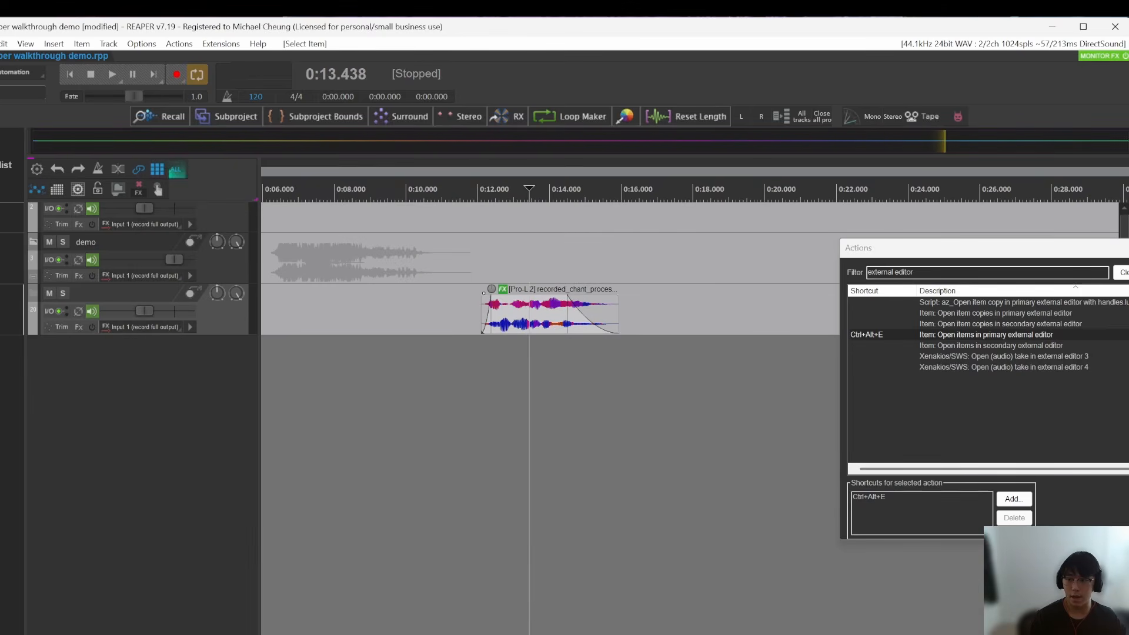
{"action": "left_click_drag", "start_coordinate": [1121, 248], "coordinate": [1127, 280]}
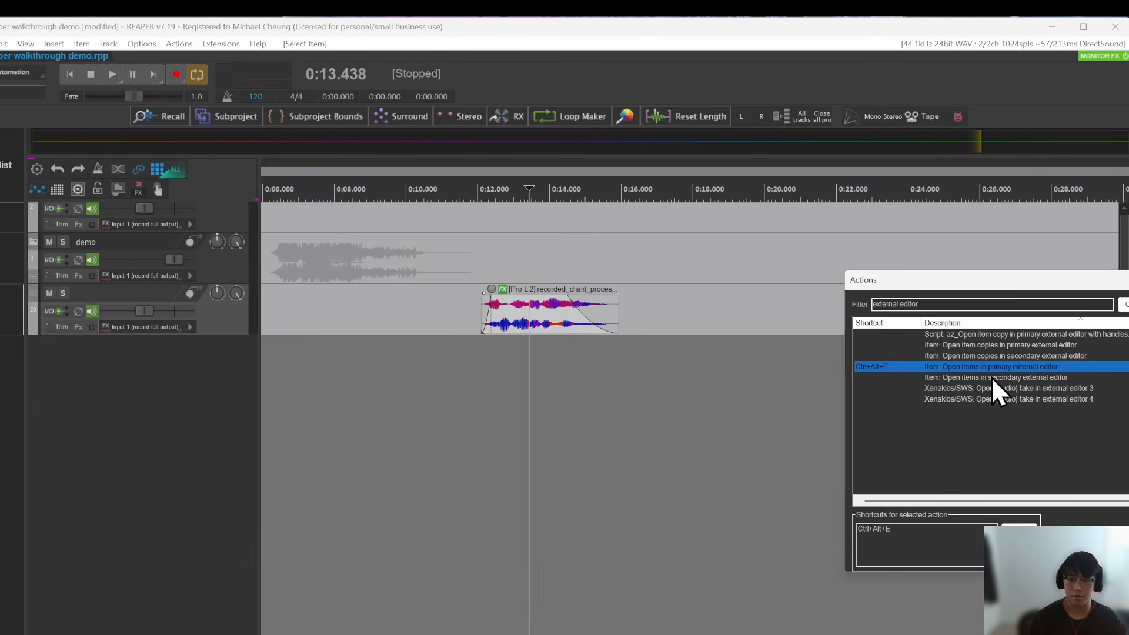
{"action": "left_click", "coordinate": [529, 320]}
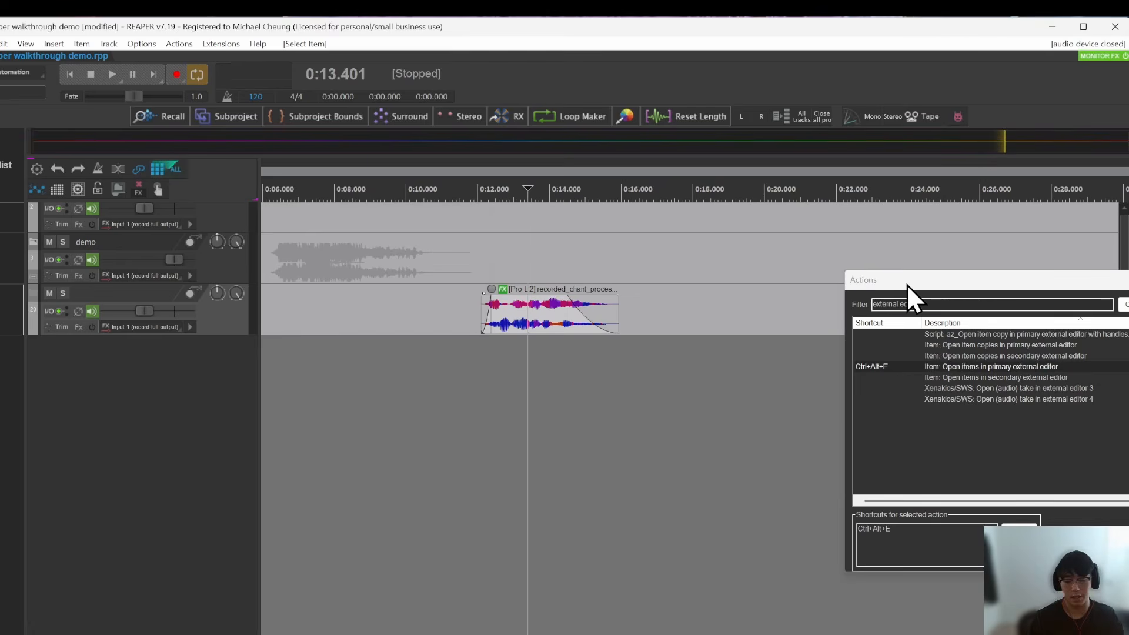
{"action": "key", "text": "ctrl+alt+e"}
{"action": "left_click", "coordinate": [790, 174]}
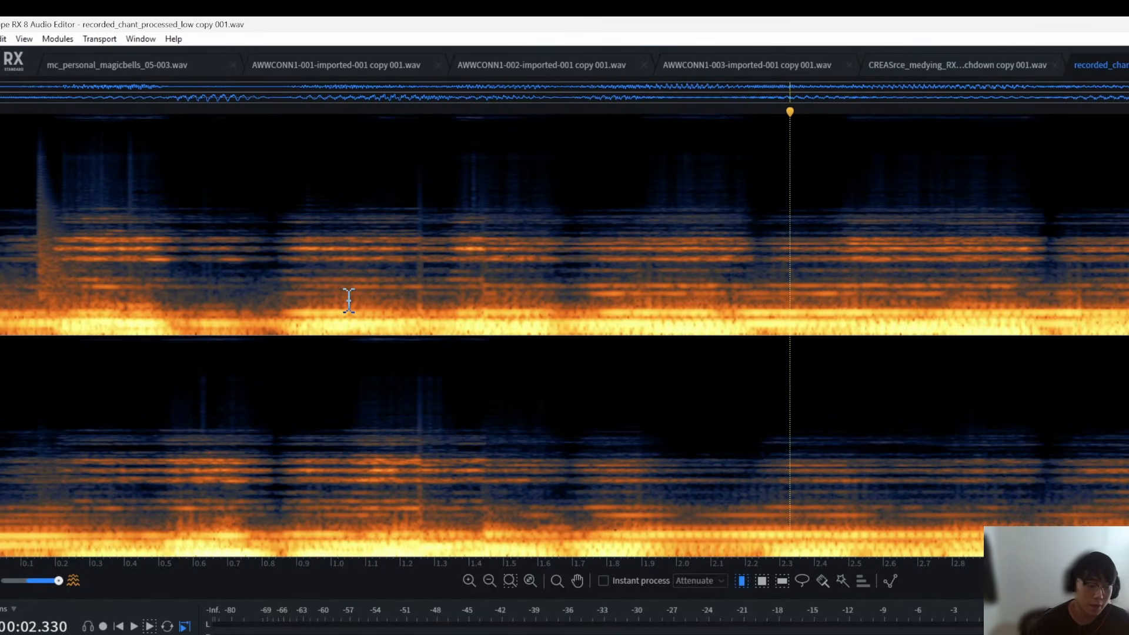
Step: Switch between REAPER and the RX editor to compare the recorded_chant item's new take with the opened copy
{"action": "key", "text": "alt+Tab"}
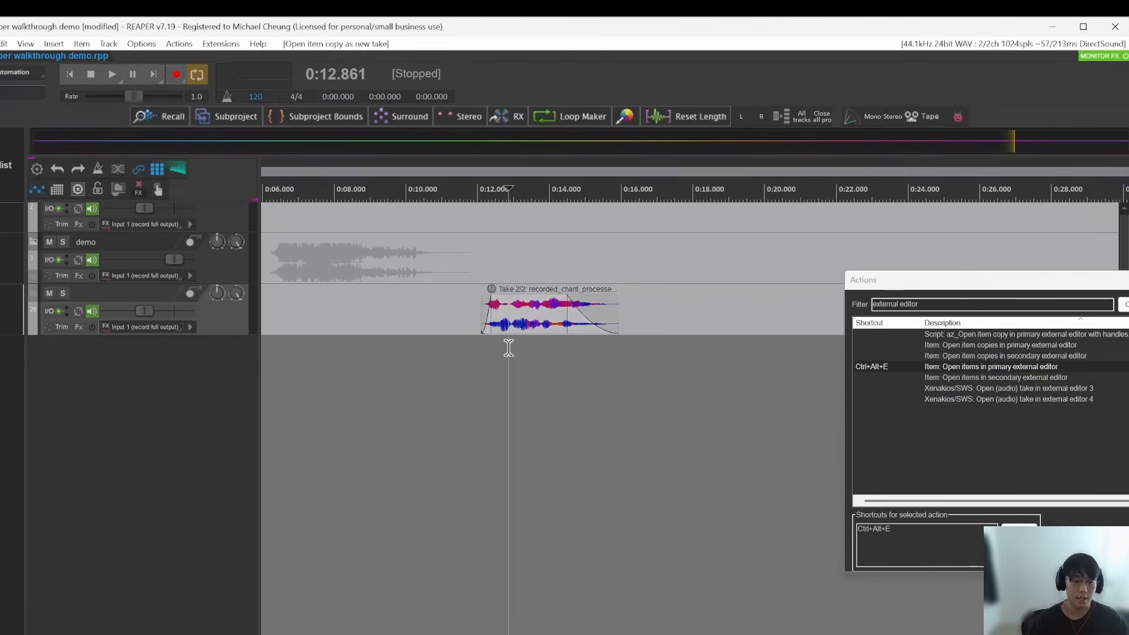
{"action": "left_click", "coordinate": [536, 322]}
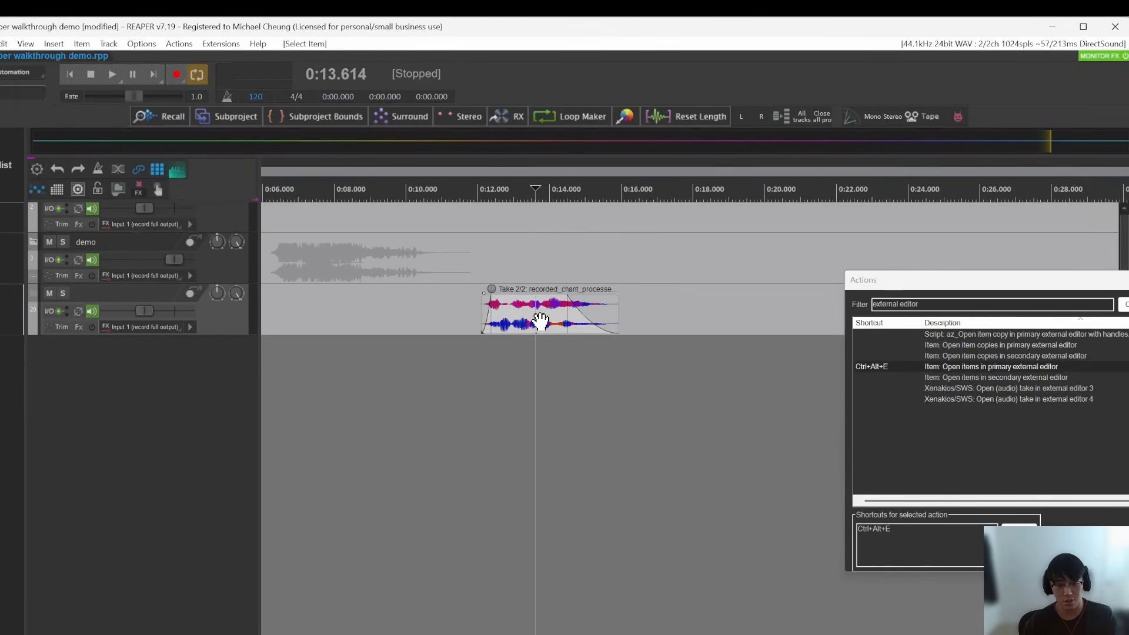
{"action": "key", "text": "alt+Tab"}
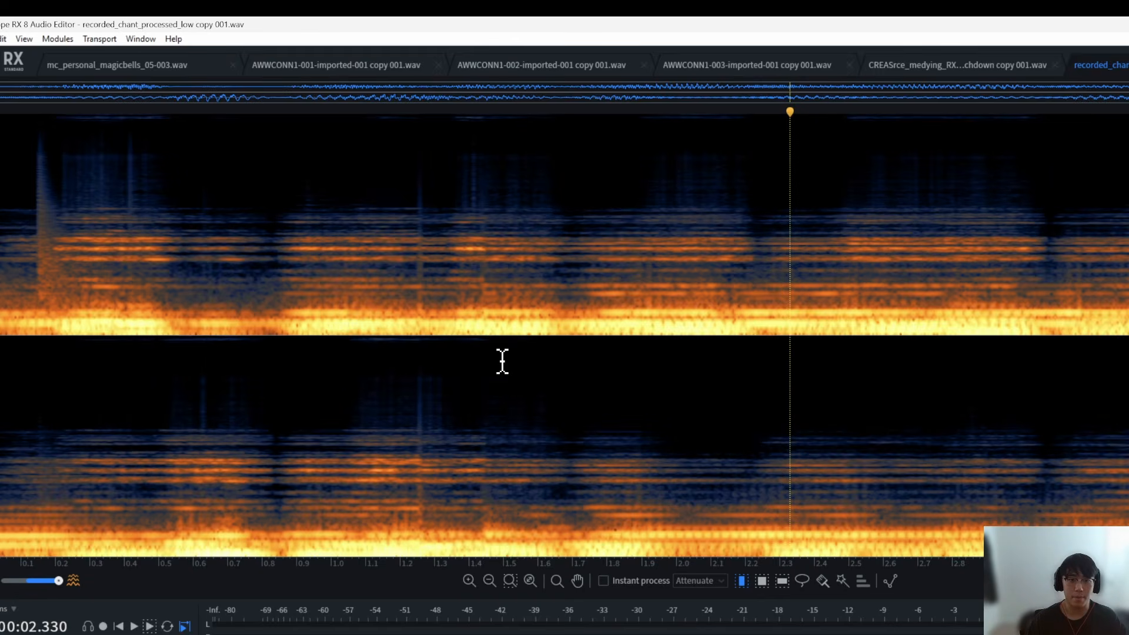
{"action": "key", "text": "alt+Tab"}
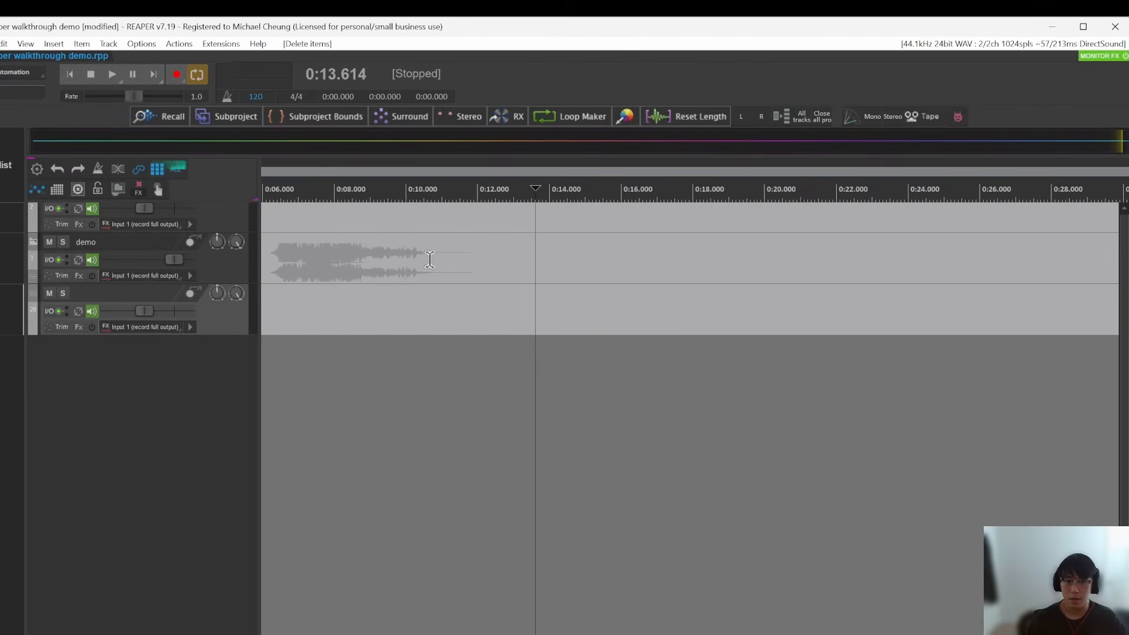
Step: Collapse the demo folder and paste the recorded_chant item onto the track below it at about 12.5 s
{"action": "left_click", "coordinate": [429, 260]}
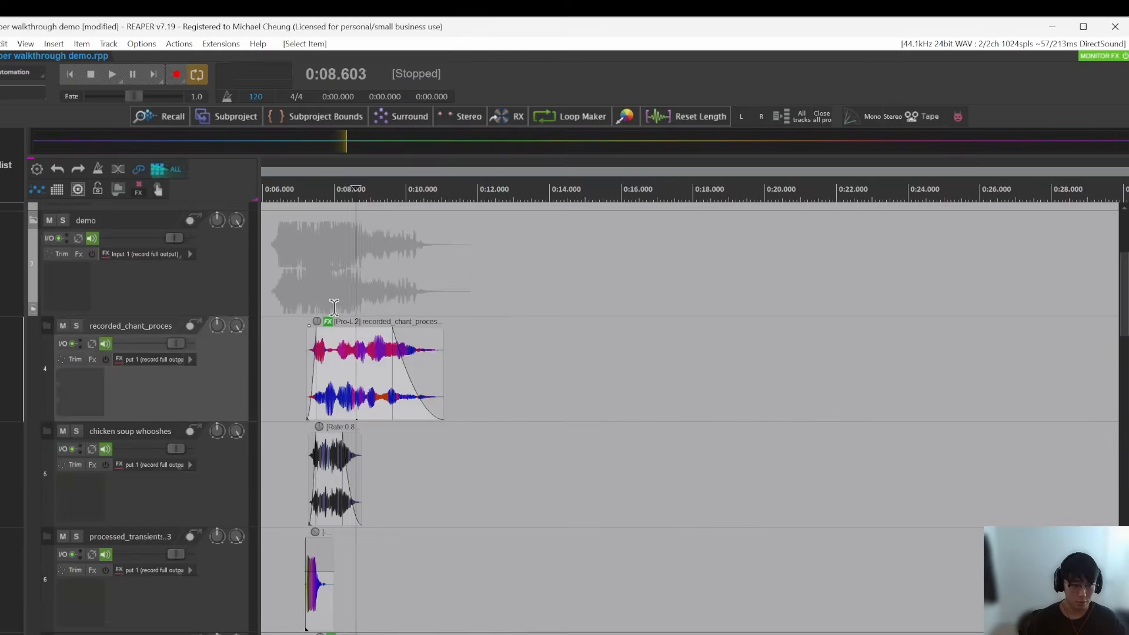
{"action": "left_click", "coordinate": [387, 293]}
{"action": "key", "text": "f"}
{"action": "left_click", "coordinate": [432, 568]}
{"action": "key", "text": "ctrl+v"}
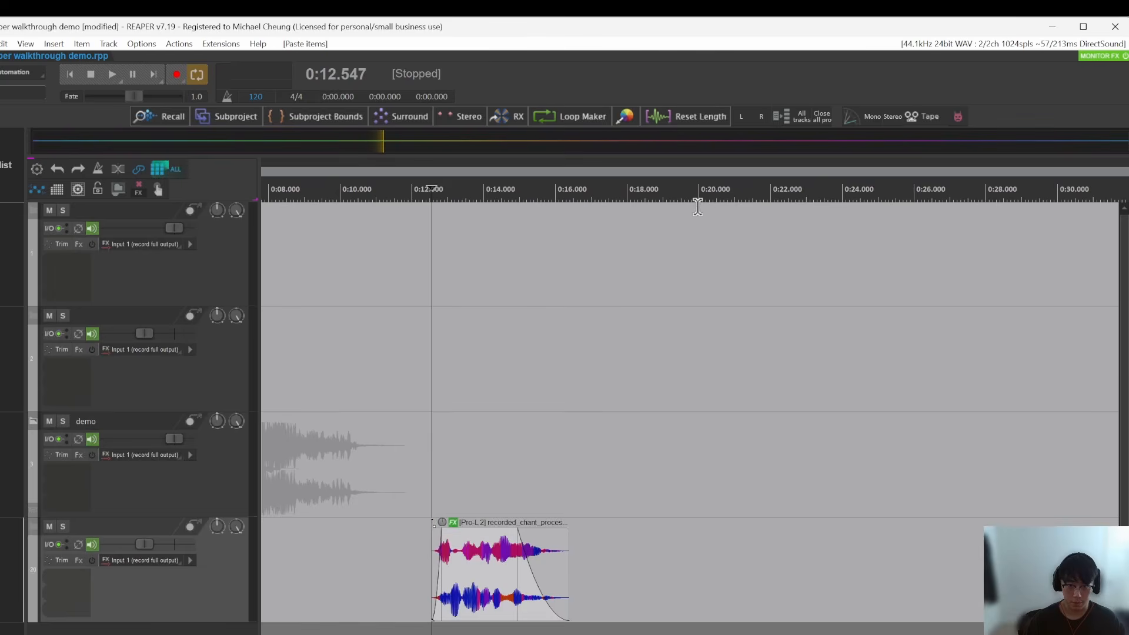
Step: Select the pasted recorded_chant item and set the channel mode of all its takes to mono left
{"action": "left_click", "coordinate": [448, 368]}
{"action": "left_click_drag", "start_coordinate": [469, 364], "coordinate": [504, 373]}
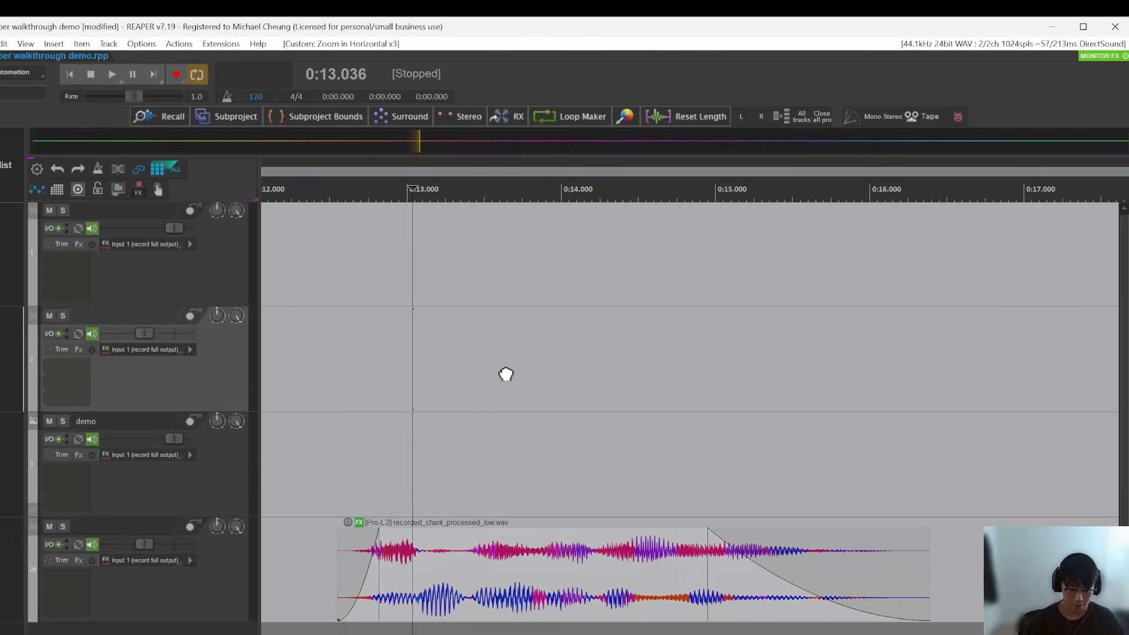
{"action": "left_click", "coordinate": [471, 558]}
{"action": "left_click_drag", "start_coordinate": [559, 559], "coordinate": [534, 585]}
{"action": "left_click", "coordinate": [502, 582]}
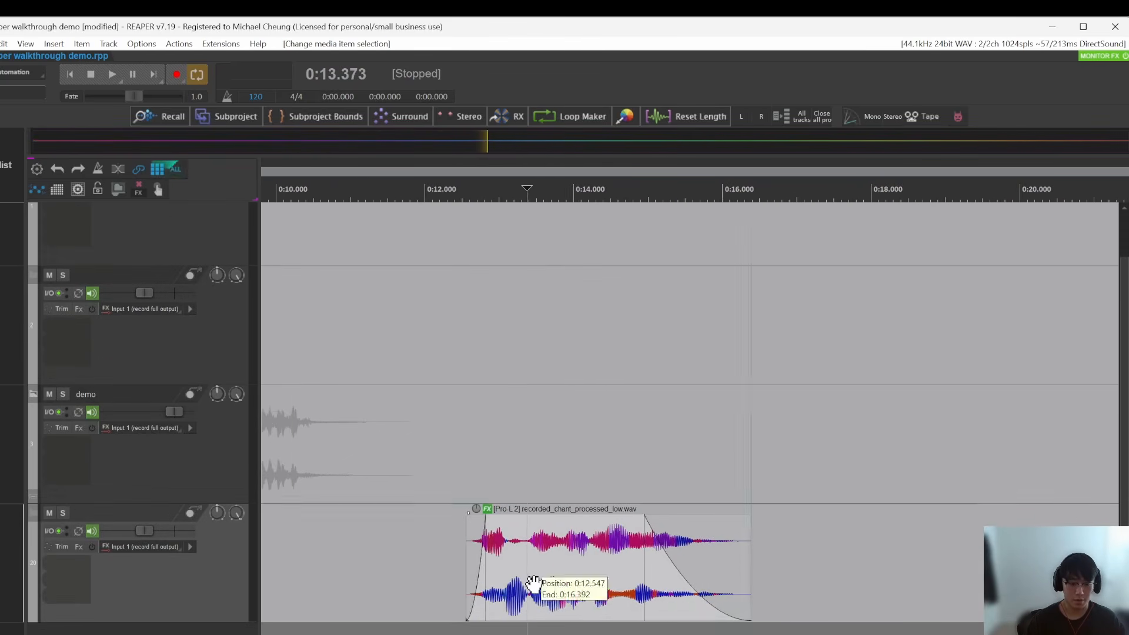
{"action": "left_click", "coordinate": [533, 583]}
{"action": "left_click", "coordinate": [741, 117]}
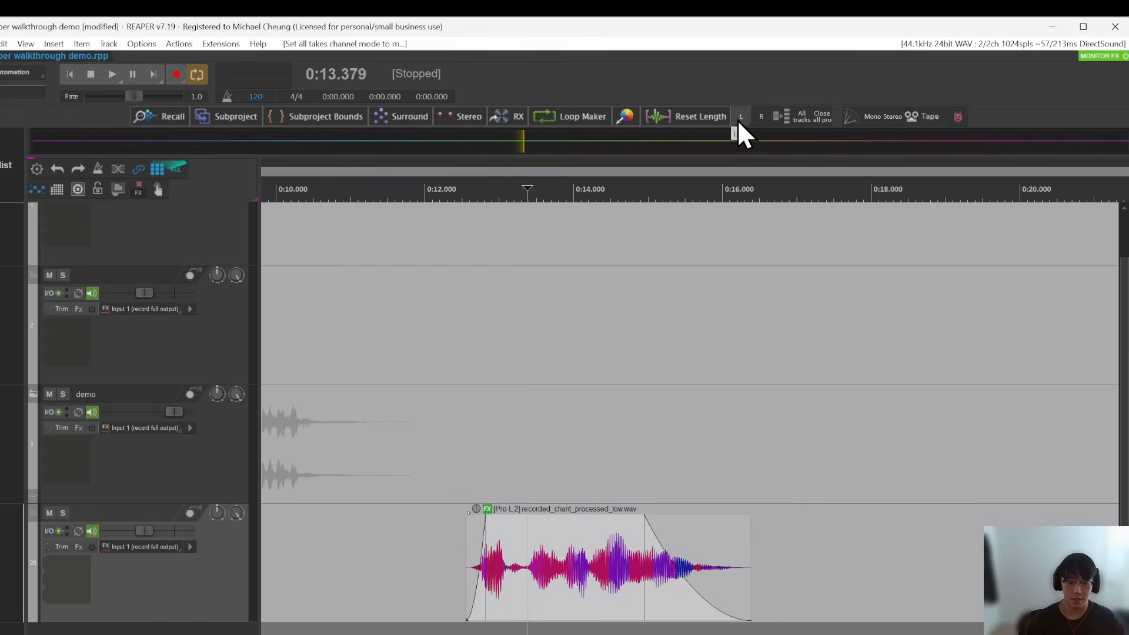
Step: Undo the mono channel mode change on the recorded_chant item
{"action": "left_click", "coordinate": [510, 594]}
{"action": "left_click", "coordinate": [632, 586]}
{"action": "key", "text": "ctrl+z"}
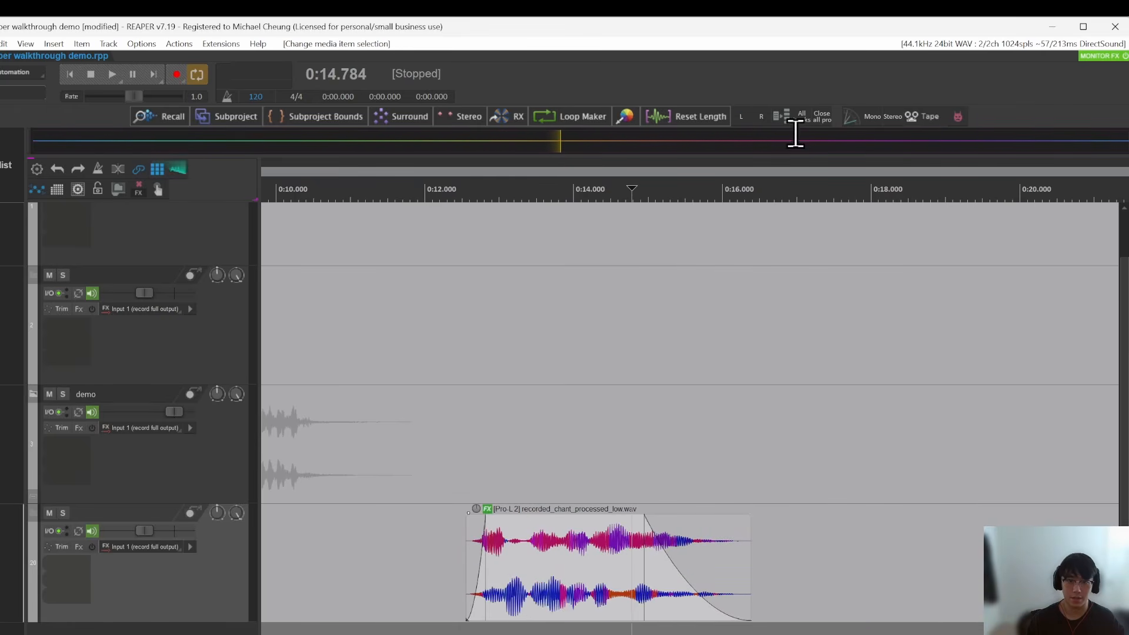
Step: Explode the stereo recorded_chant item into one child track per channel
{"action": "left_click_drag", "start_coordinate": [557, 571], "coordinate": [510, 570]}
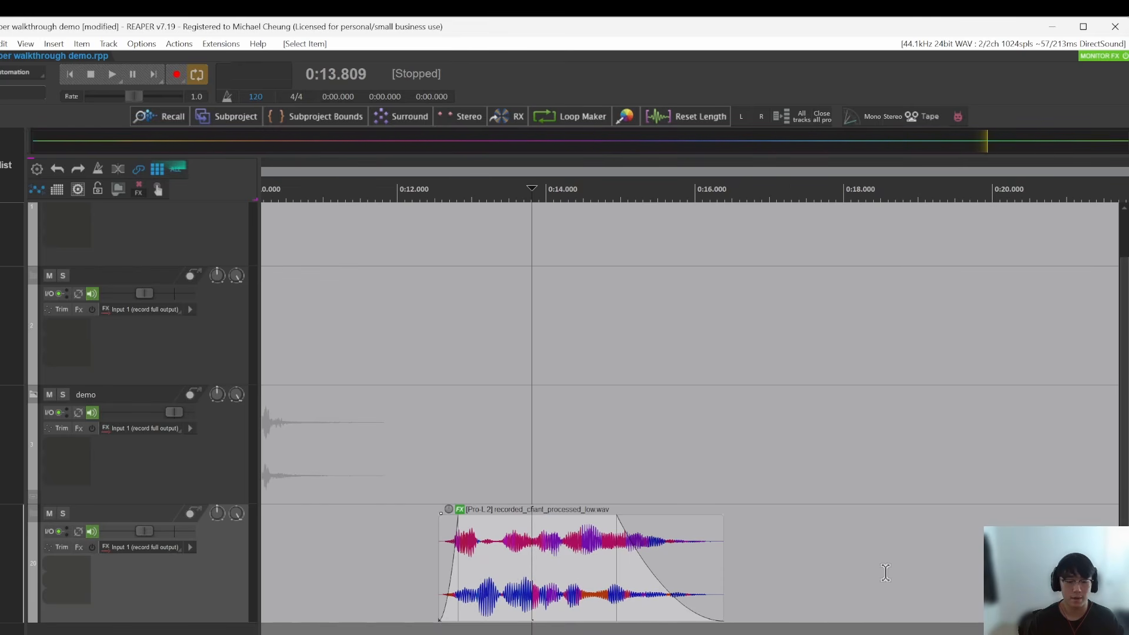
{"action": "left_click", "coordinate": [849, 572]}
{"action": "left_click", "coordinate": [576, 597]}
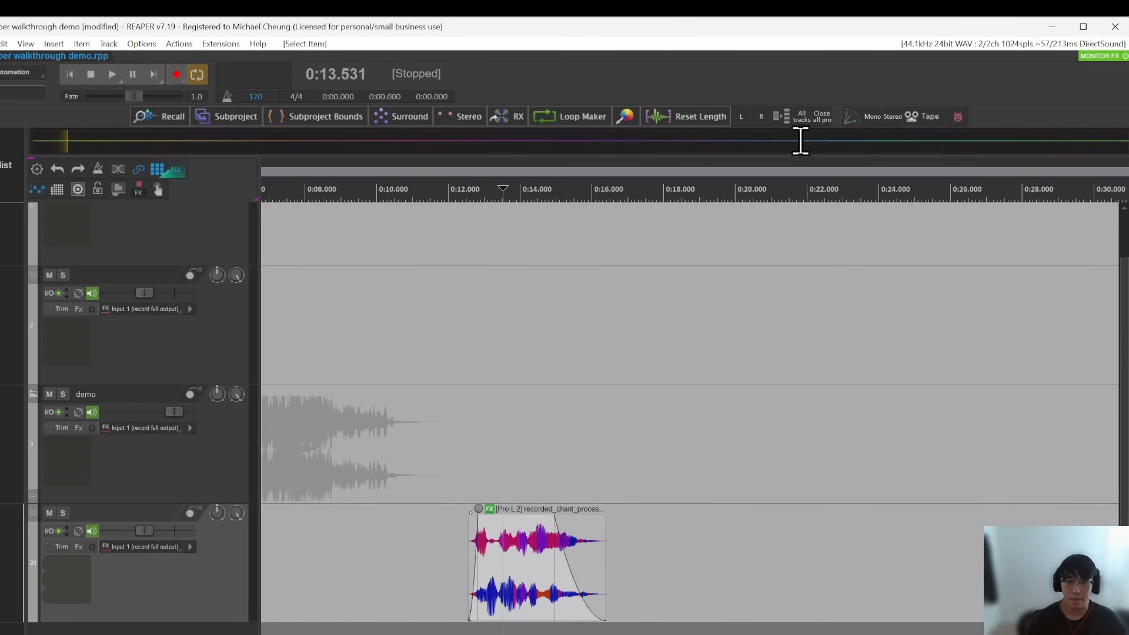
{"action": "left_click", "coordinate": [481, 563]}
{"action": "scroll", "coordinate": [482, 563], "scroll_direction": "up", "scroll_amount": 5}
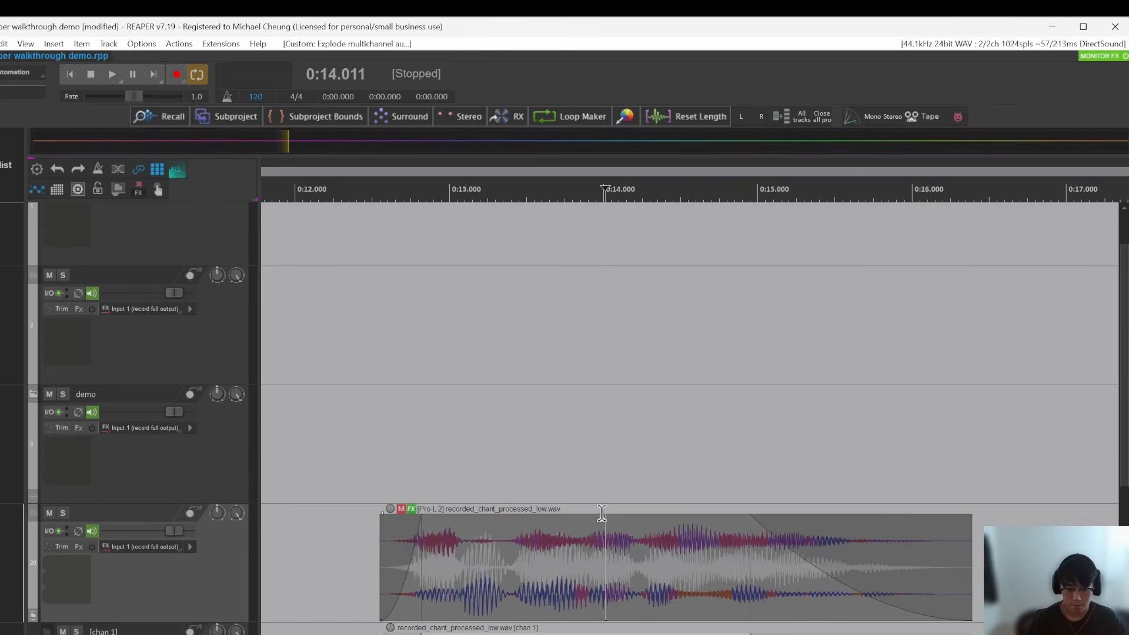
{"action": "scroll", "coordinate": [604, 518], "scroll_direction": "down", "scroll_amount": 3}
{"action": "left_click", "coordinate": [603, 502]}
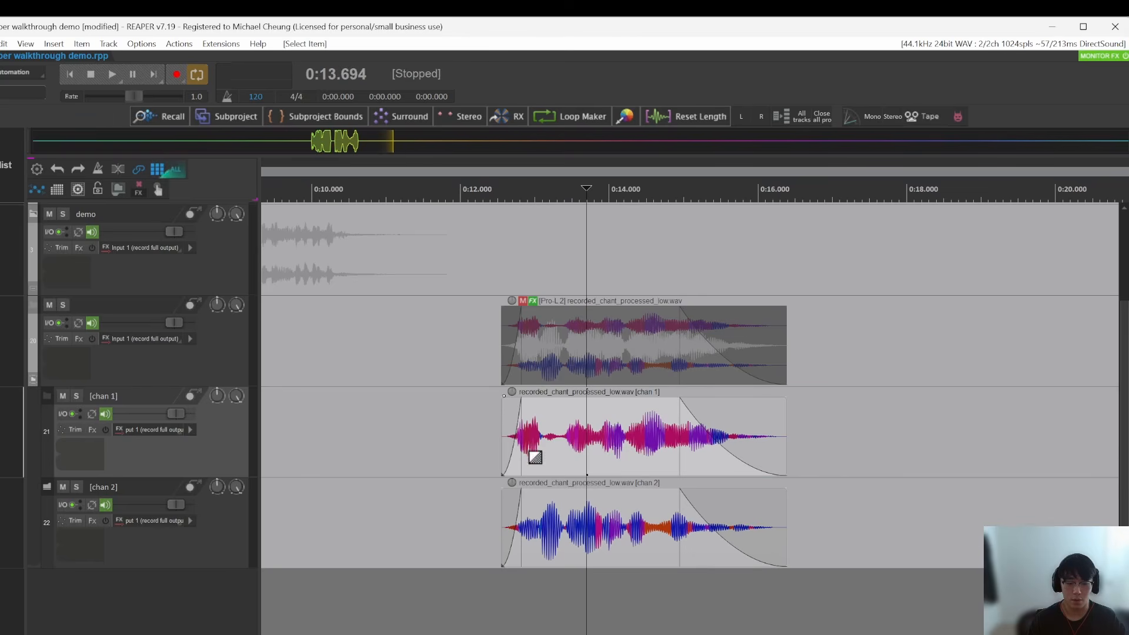
Step: Try lowering the volume of the chan 1 and chan 2 tracks separately, and undo both volume changes
{"action": "left_click", "coordinate": [628, 329]}
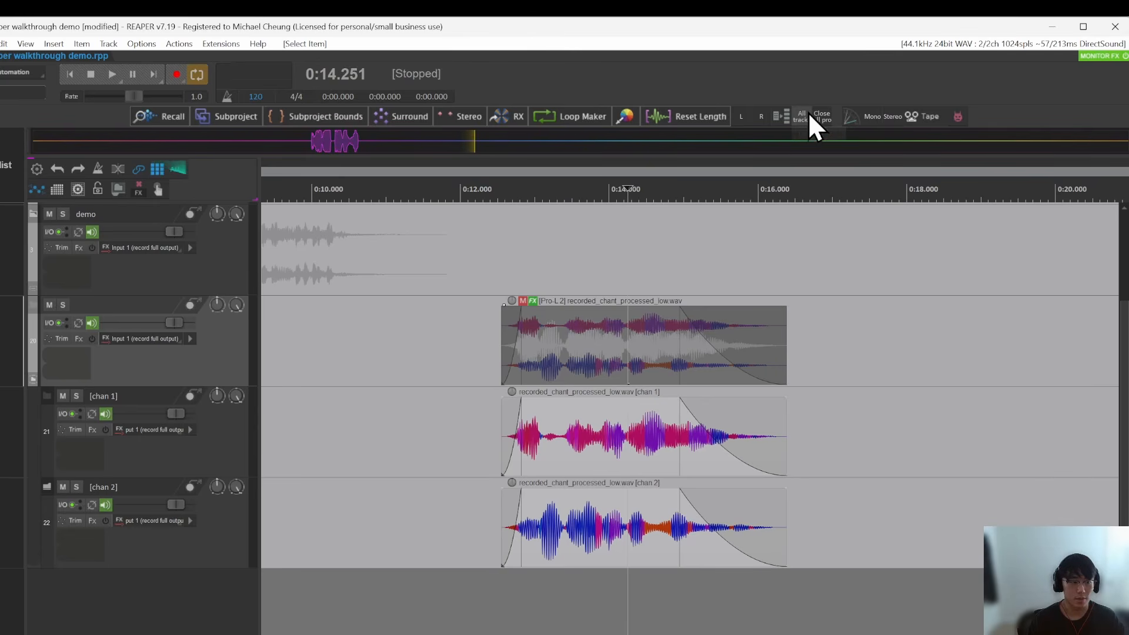
{"action": "left_click_drag", "start_coordinate": [176, 414], "coordinate": [138, 414]}
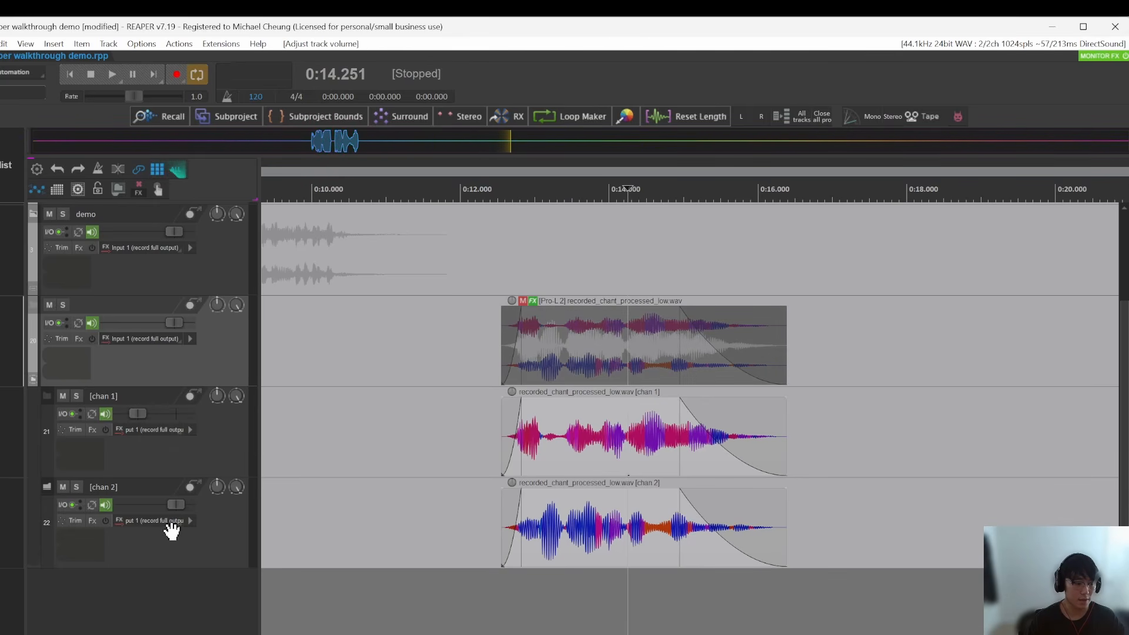
{"action": "left_click_drag", "start_coordinate": [175, 505], "coordinate": [140, 505]}
{"action": "key", "text": "ctrl+z"}
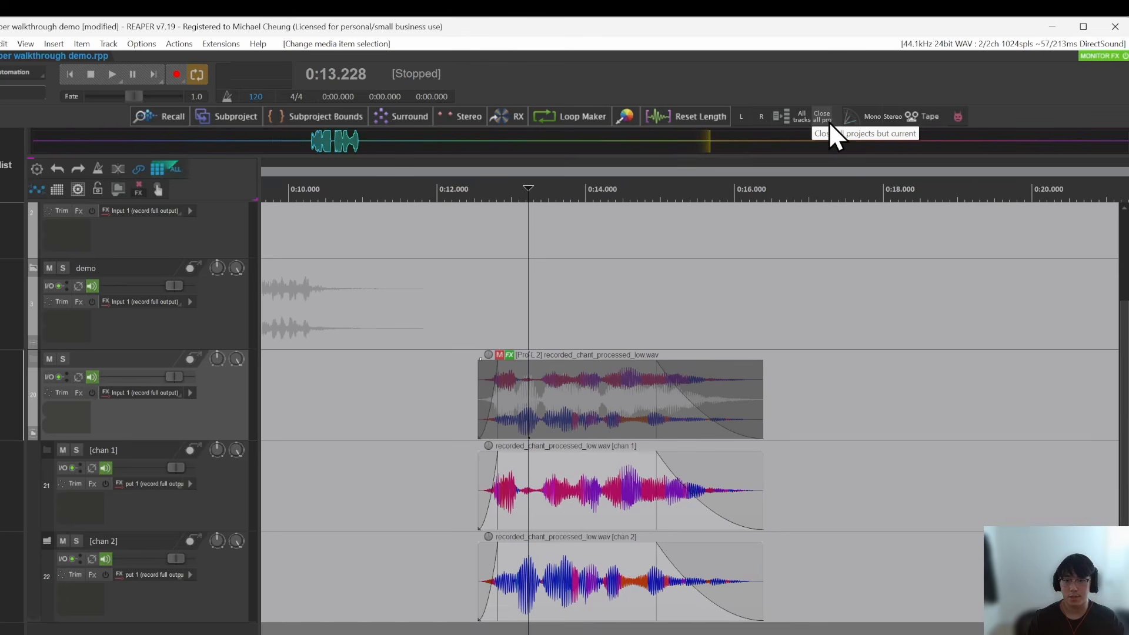
Step: Open the Render to File settings, move the dialog aside to examine it, and close it without rendering
{"action": "left_click", "coordinate": [892, 299]}
{"action": "key", "text": "ctrl+alt+r"}
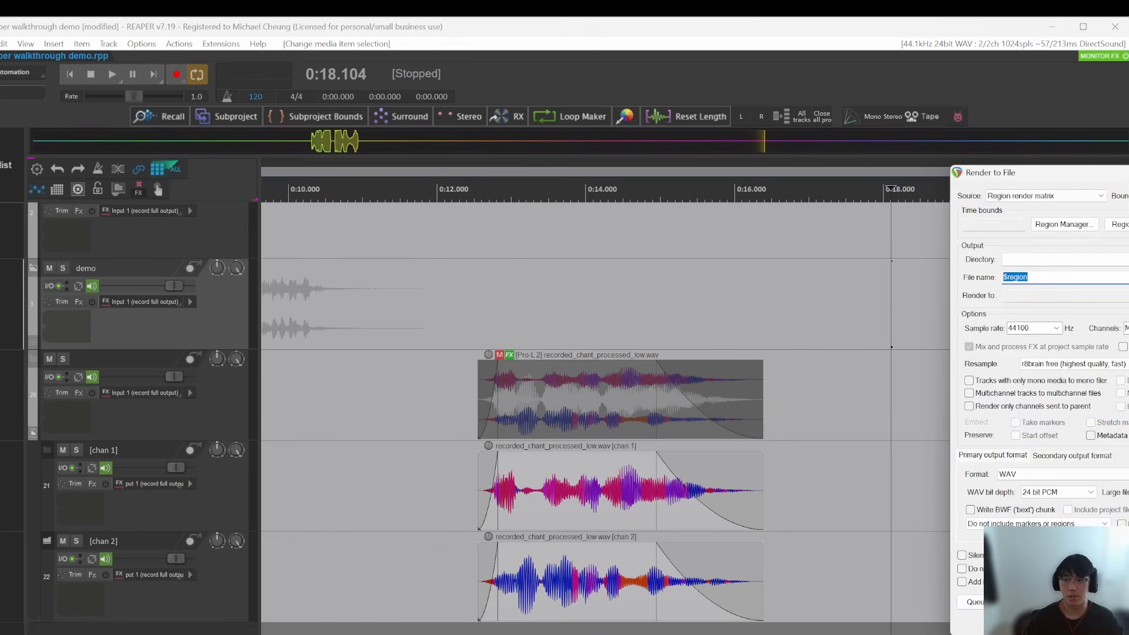
{"action": "left_click_drag", "start_coordinate": [1069, 157], "coordinate": [1128, 162]}
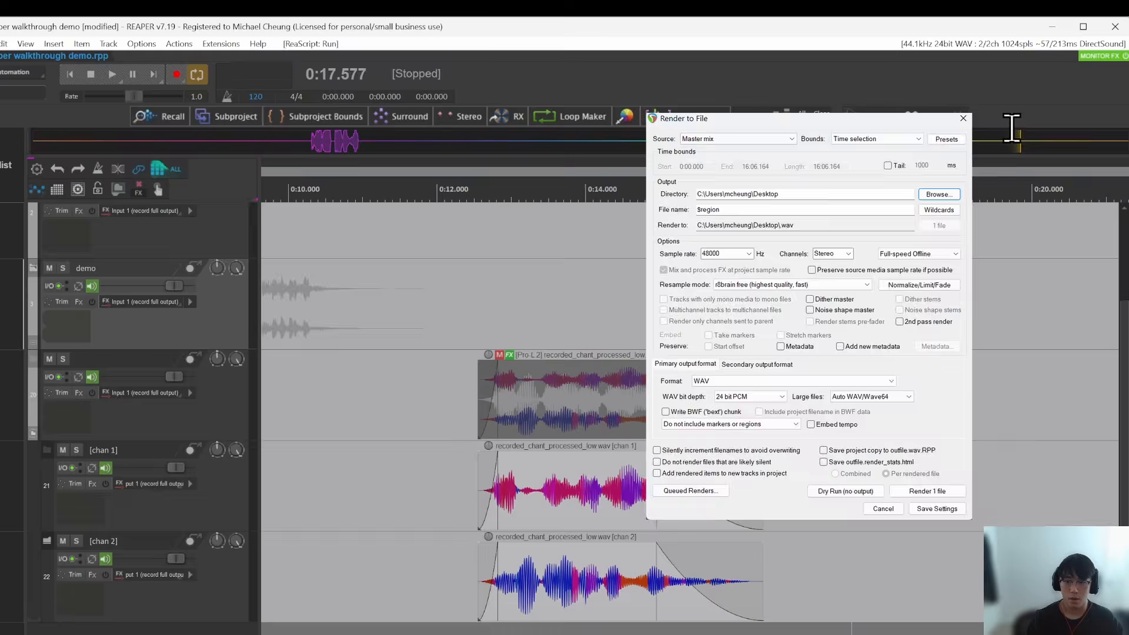
{"action": "key", "text": "Escape"}
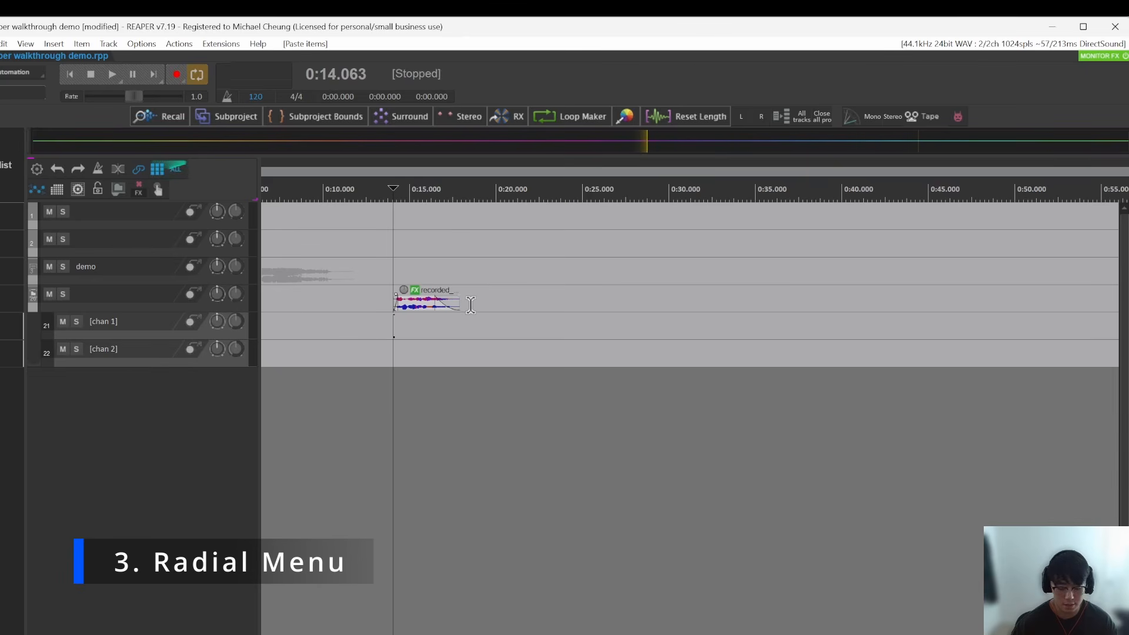
Step: Delete the chan 1 and chan 2 tracks and move the recorded_chant item to about 13.2 s
{"action": "key", "text": "Delete"}
{"action": "left_click_drag", "start_coordinate": [679, 384], "coordinate": [651, 385]}
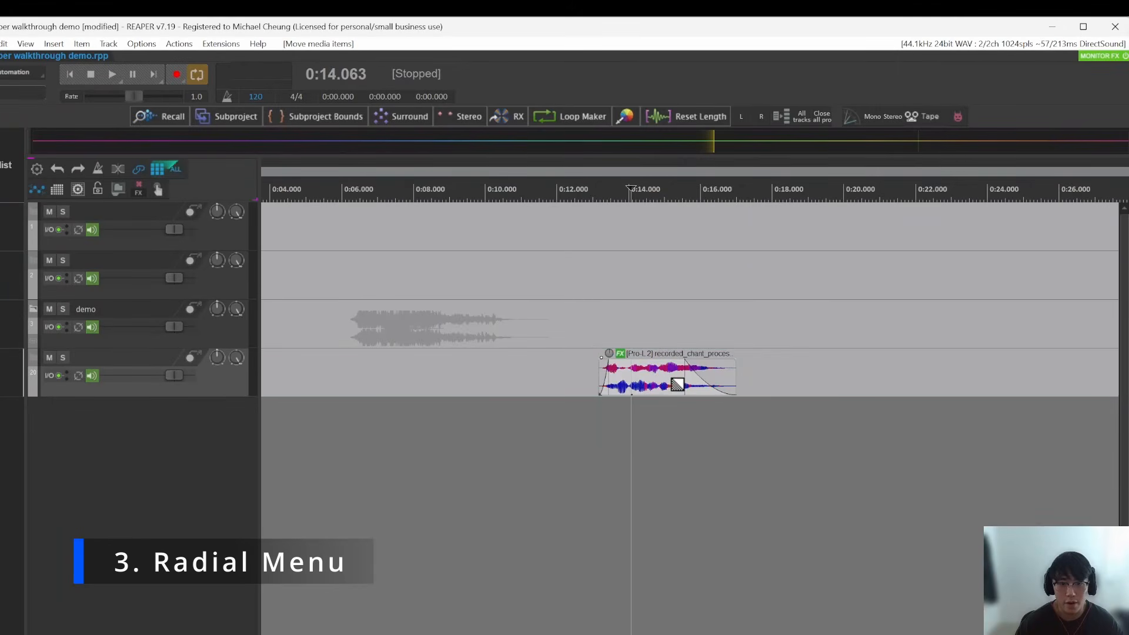
{"action": "scroll", "coordinate": [665, 382], "scroll_direction": "down", "scroll_amount": 4}
{"action": "left_click", "coordinate": [608, 457]}
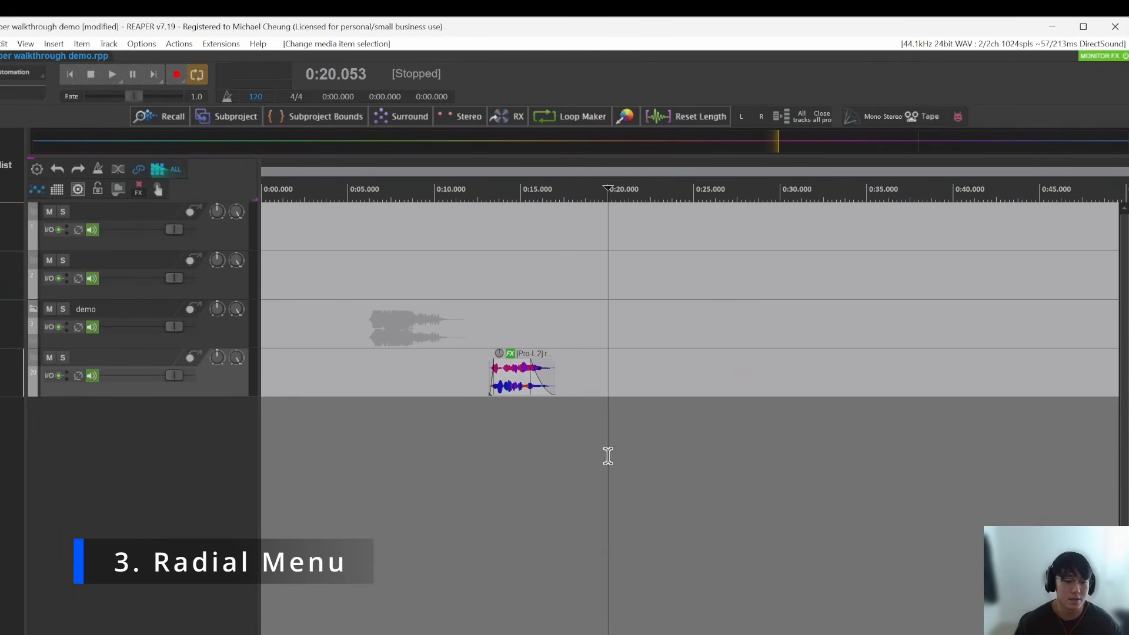
Step: Bring up the Radial Menu, examine its effect categories beside the item, and close it
{"action": "key", "text": "q"}
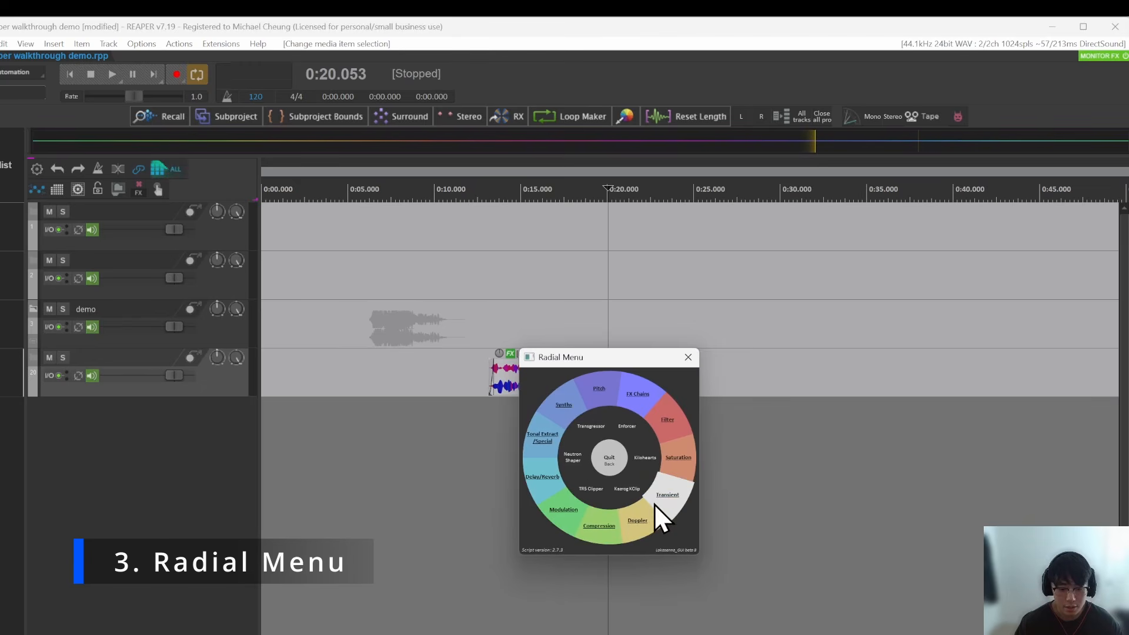
{"action": "left_click_drag", "start_coordinate": [589, 358], "coordinate": [705, 355]}
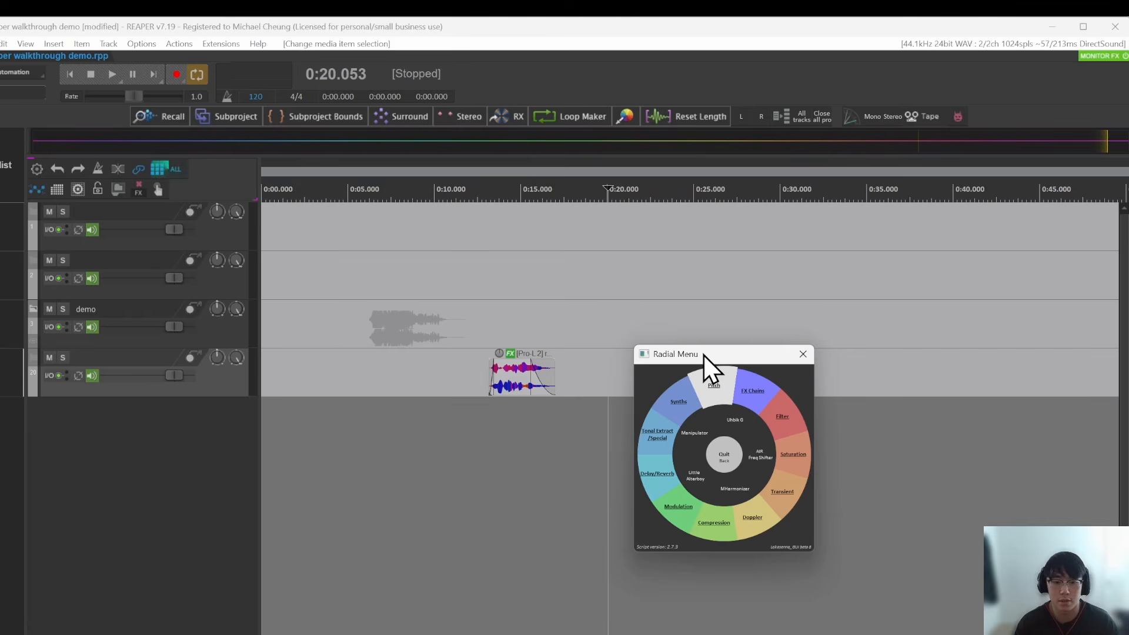
{"action": "left_click_drag", "start_coordinate": [706, 357], "coordinate": [739, 354]}
{"action": "left_click", "coordinate": [836, 351]}
Step: Add the FabFilter Pro-Q 3 plug-in to track 20 through the track's FX browser
{"action": "scroll", "coordinate": [516, 382], "scroll_direction": "up", "scroll_amount": 2}
{"action": "left_click", "coordinate": [513, 383]}
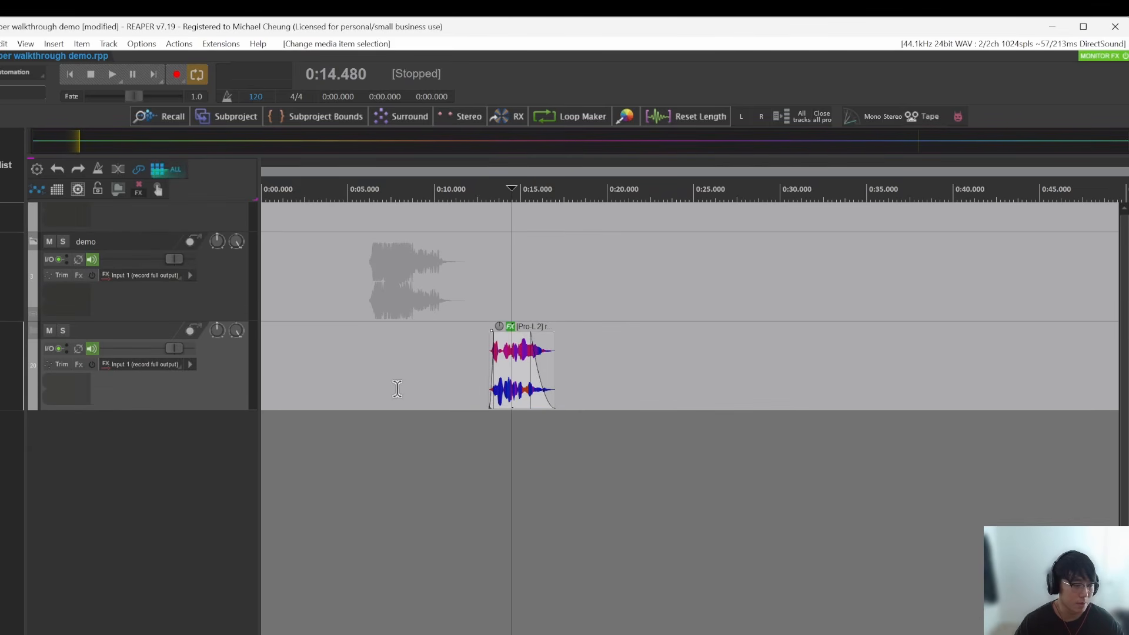
{"action": "scroll", "coordinate": [457, 373], "scroll_direction": "up", "scroll_amount": 2}
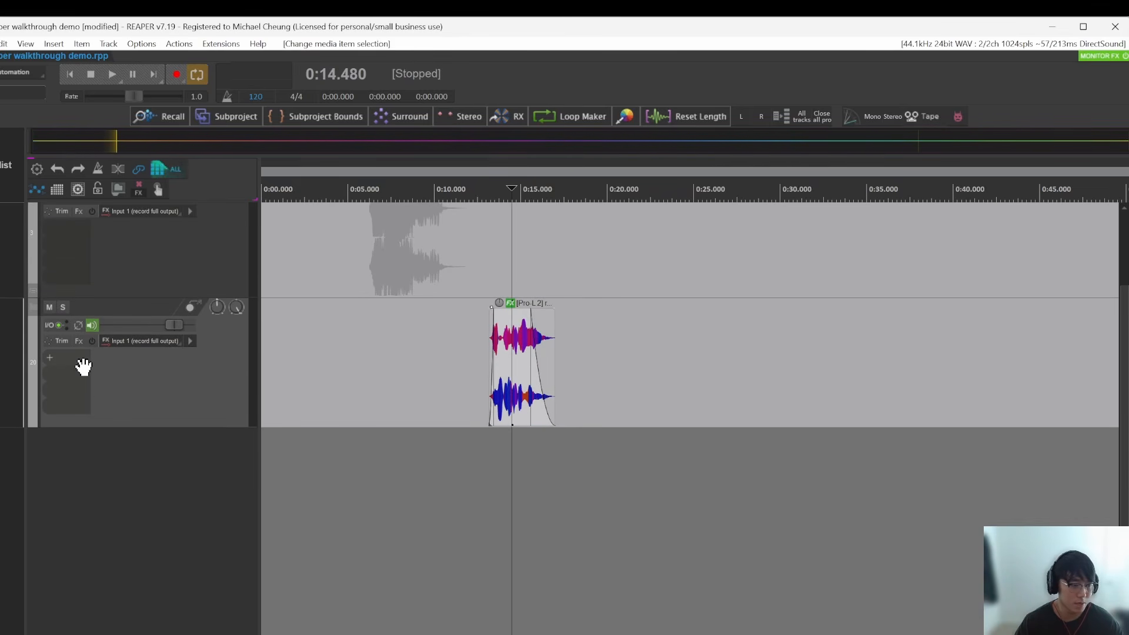
{"action": "double_click", "coordinate": [80, 368]}
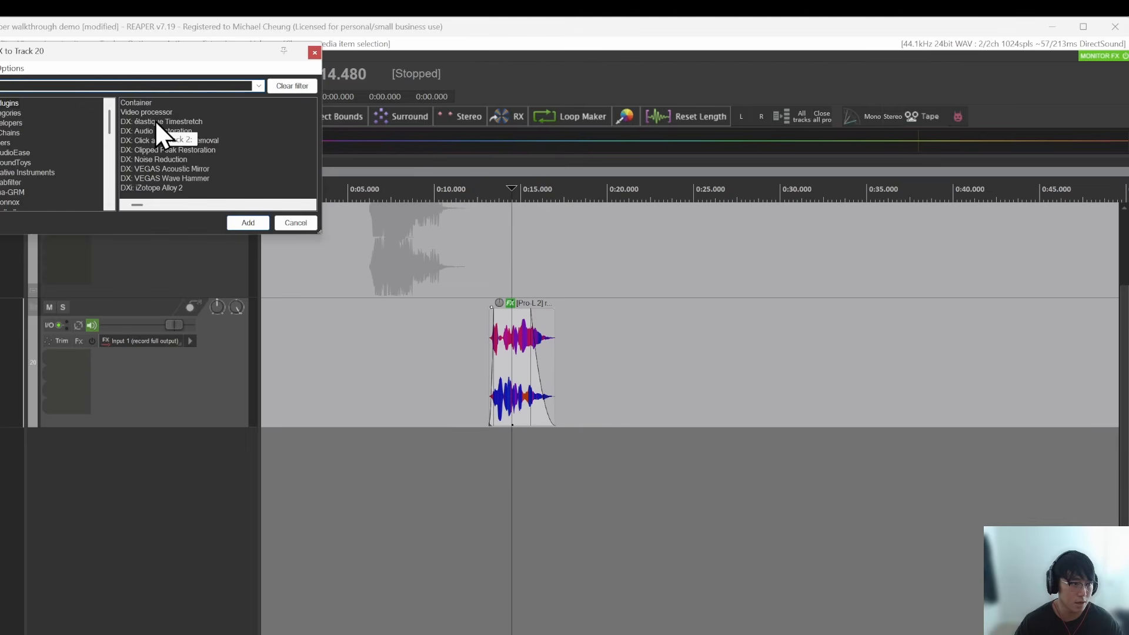
{"action": "left_click_drag", "start_coordinate": [123, 52], "coordinate": [233, 94]}
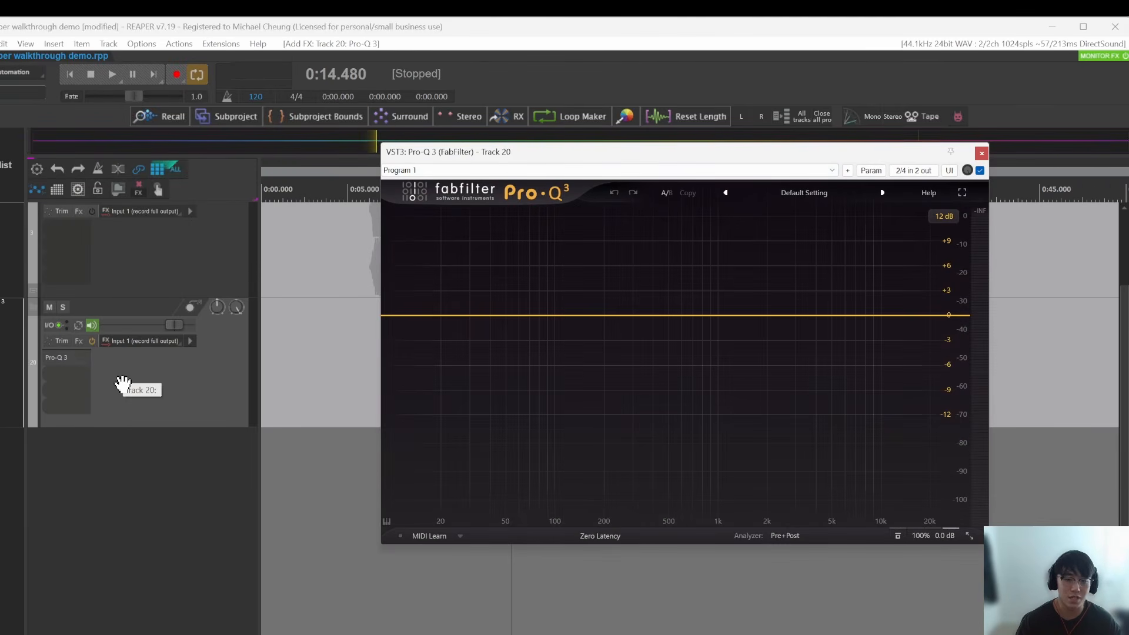
Step: Close the Pro-Q 3 window, remove the plug-in from track 20, and deselect the recorded_chant item
{"action": "left_click", "coordinate": [981, 153]}
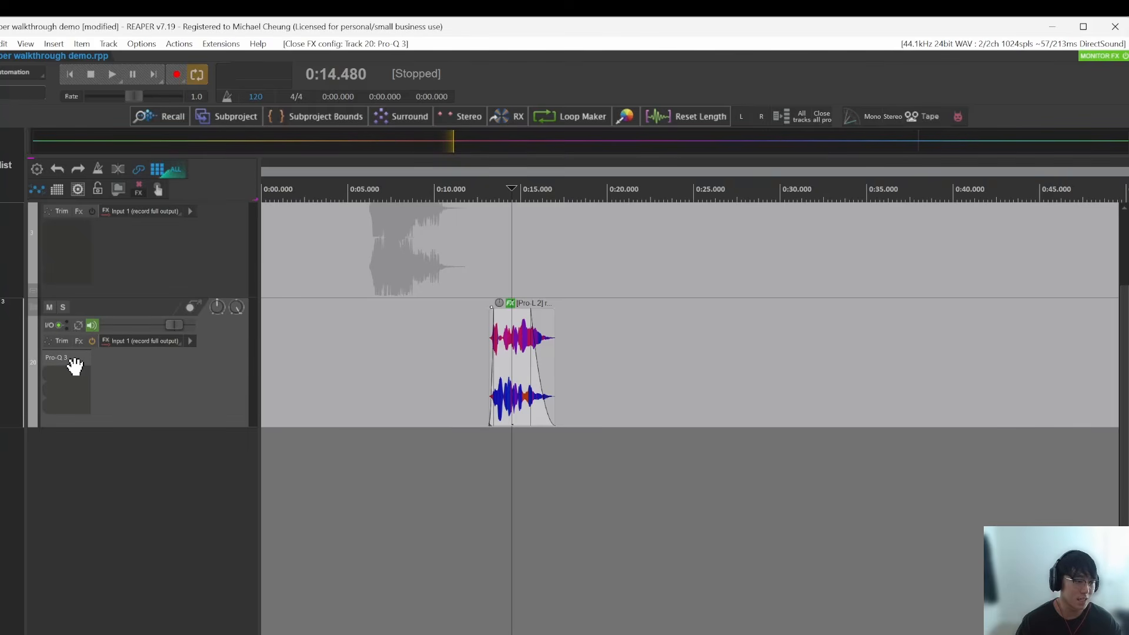
{"action": "left_click", "coordinate": [532, 378]}
{"action": "left_click", "coordinate": [643, 378]}
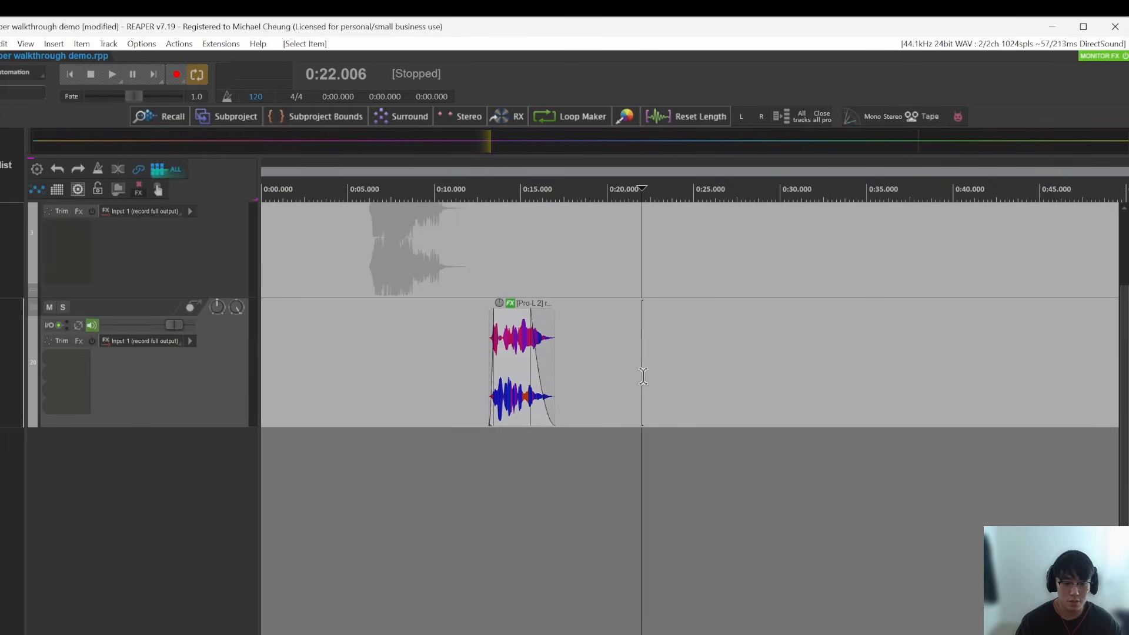
Step: Show the Synths category of the Radial Menu and move the menu window clear of the recorded_chant item
{"action": "key", "text": "f"}
{"action": "left_click", "coordinate": [607, 326]}
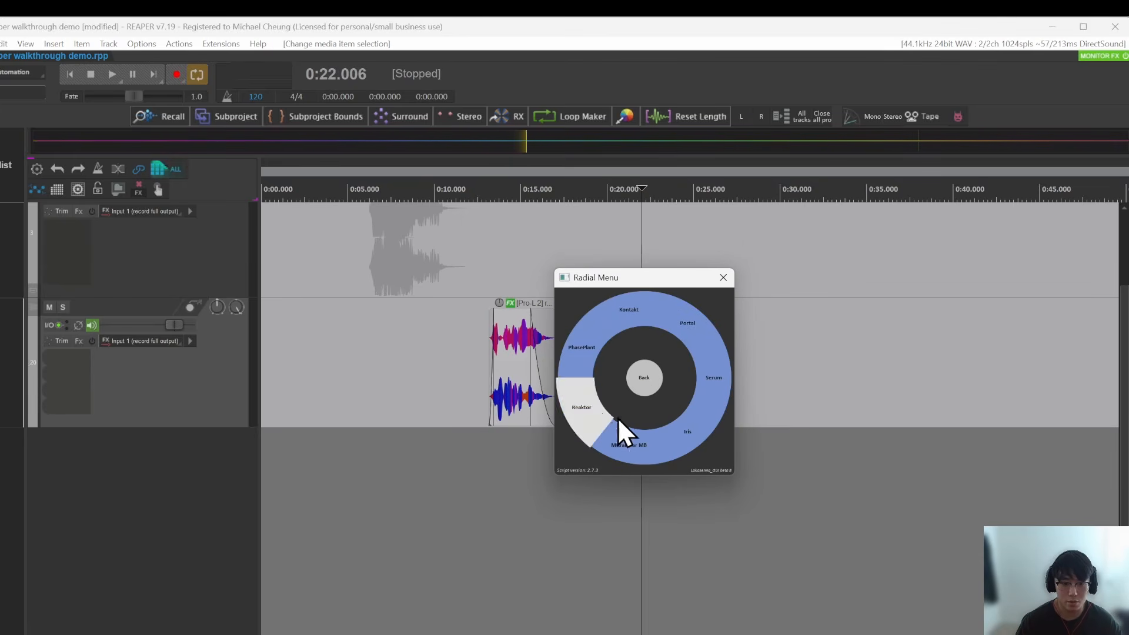
{"action": "left_click_drag", "start_coordinate": [623, 277], "coordinate": [733, 295]}
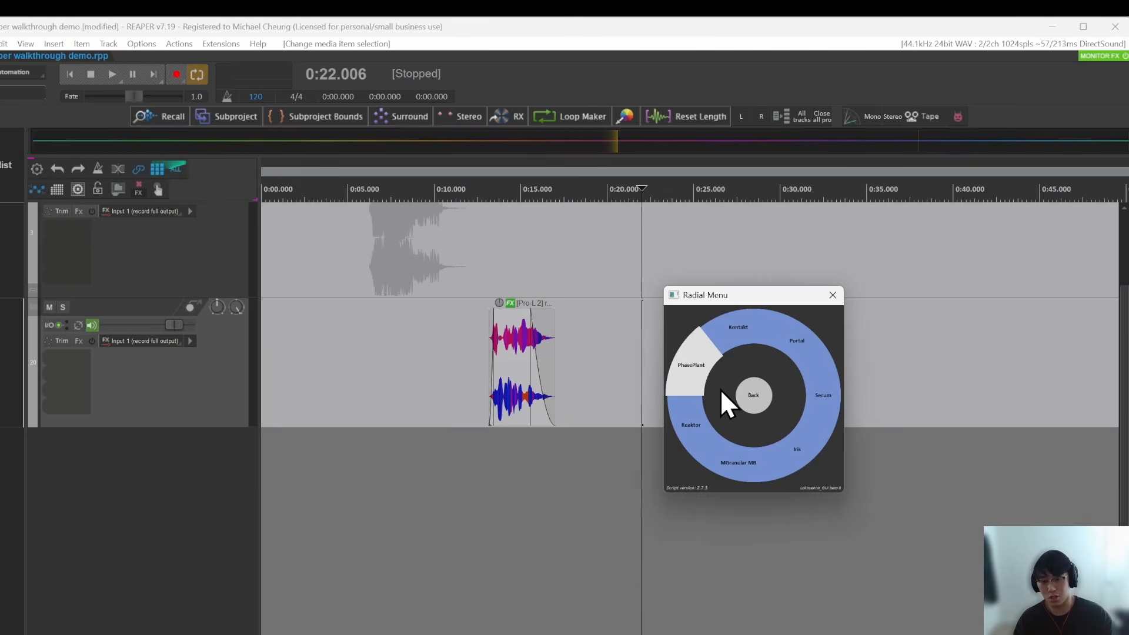
Step: Return to the Radial Menu's main ring and show its Pitch category
{"action": "left_click", "coordinate": [747, 403]}
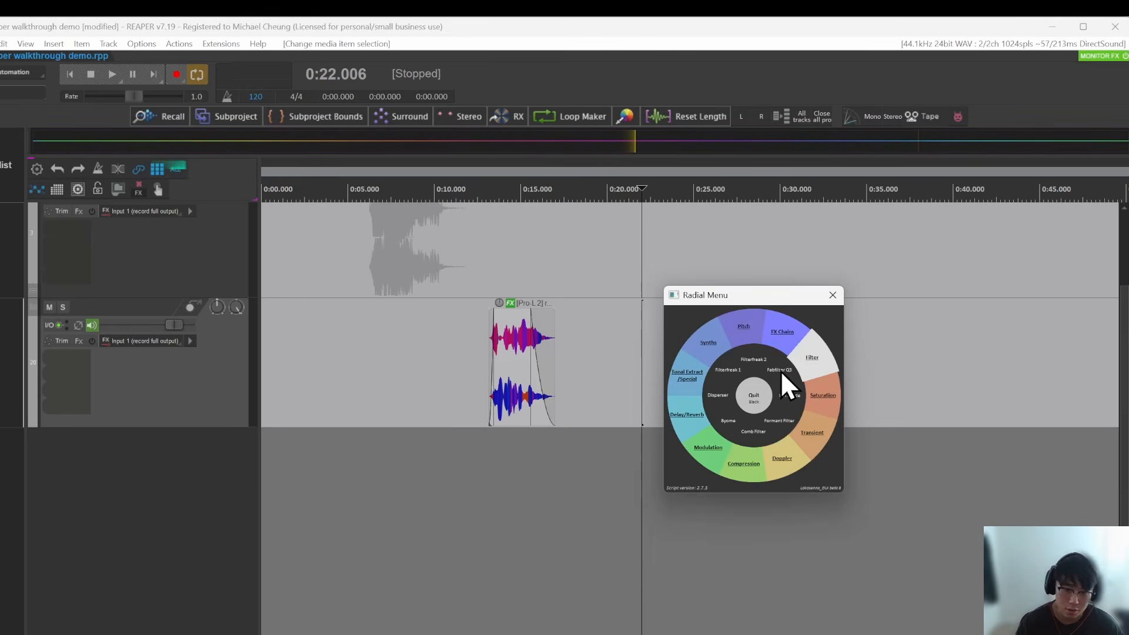
{"action": "left_click", "coordinate": [750, 336]}
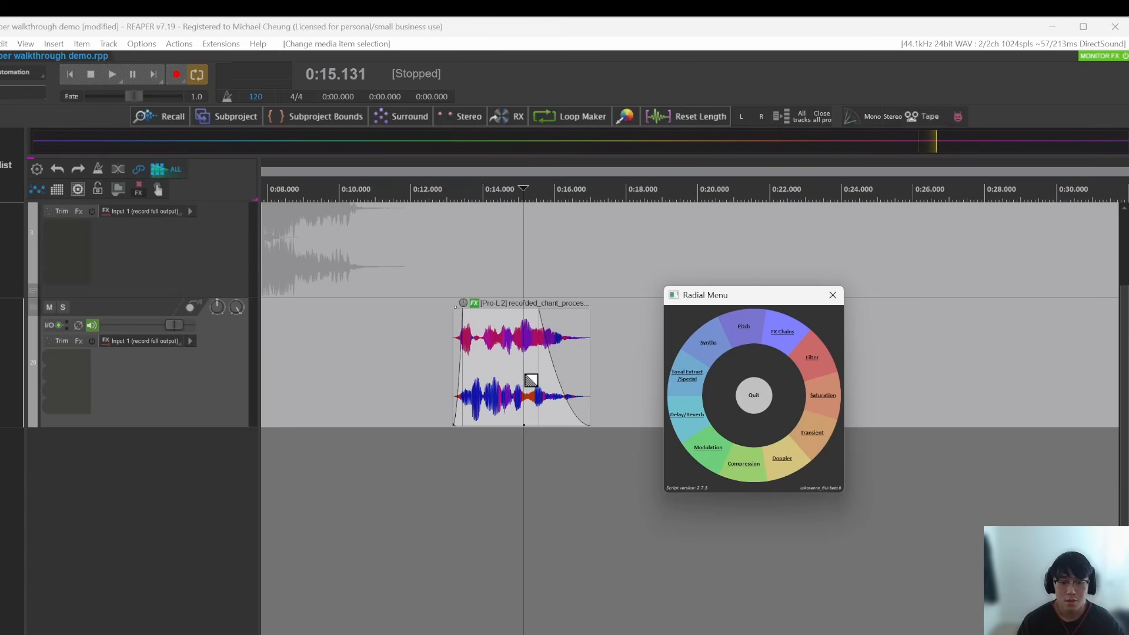
Step: Add the Pro-C 2 compressor to the recorded_chant item through the Radial Menu and close its plug-in window
{"action": "left_click", "coordinate": [537, 381]}
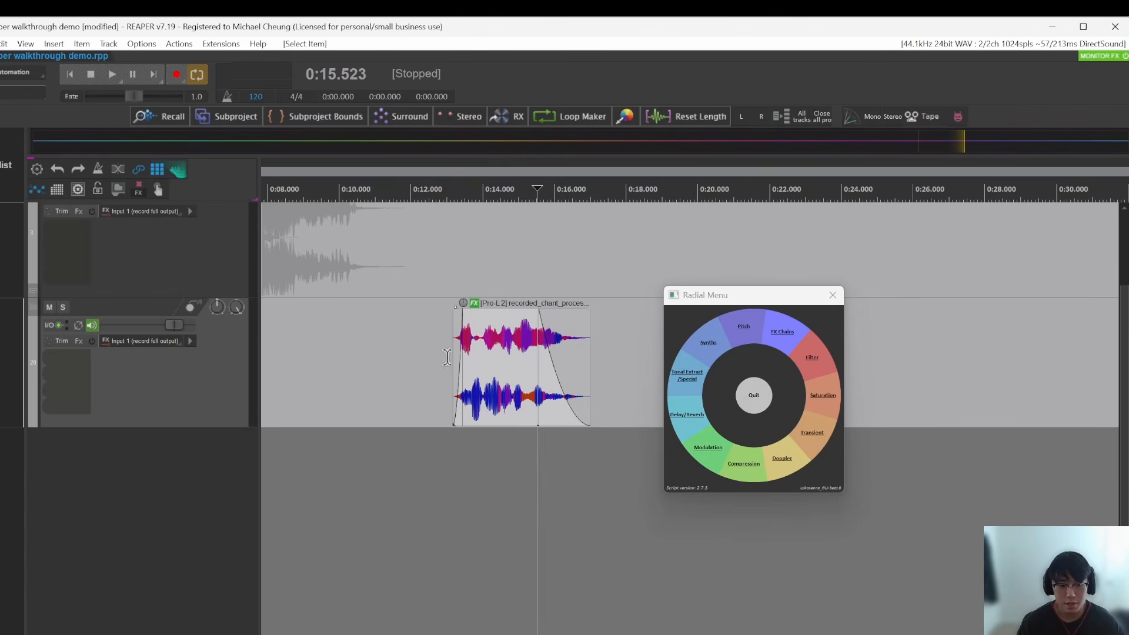
{"action": "left_click", "coordinate": [744, 458]}
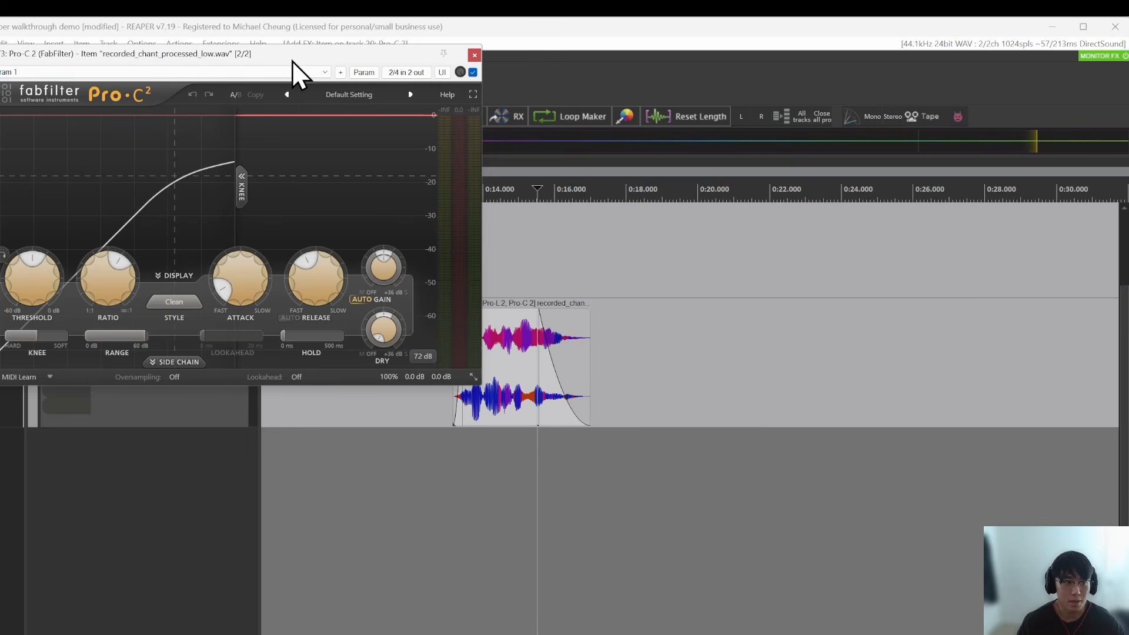
{"action": "left_click_drag", "start_coordinate": [291, 59], "coordinate": [937, 194]}
{"action": "left_click", "coordinate": [513, 336]}
{"action": "scroll", "coordinate": [521, 333], "scroll_direction": "up", "scroll_amount": 3}
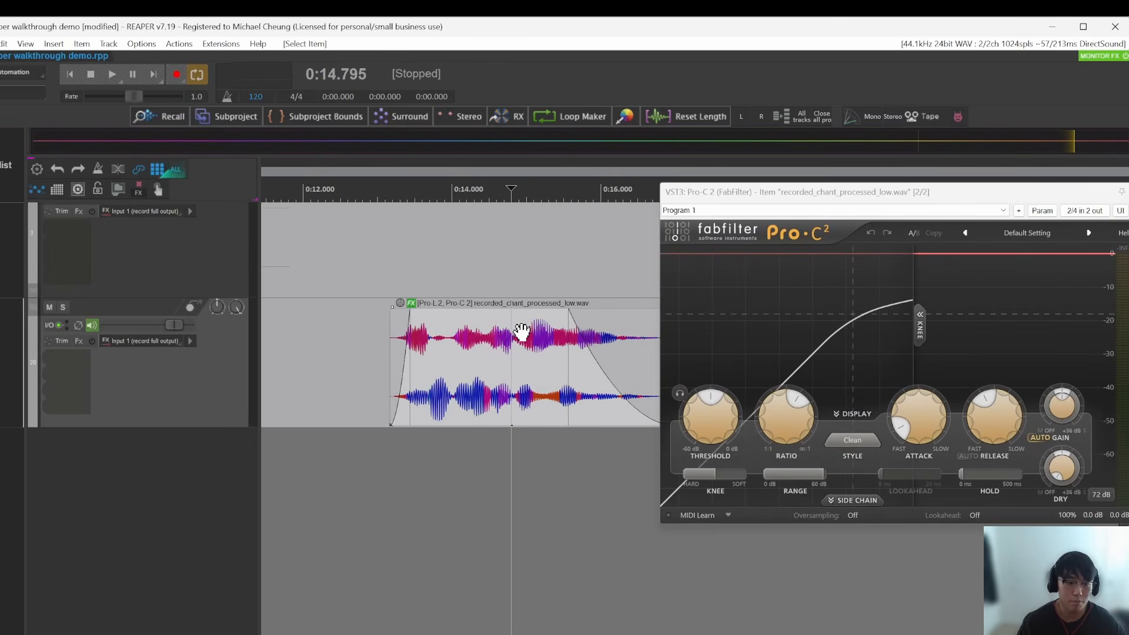
{"action": "key", "text": "ctrl+w"}
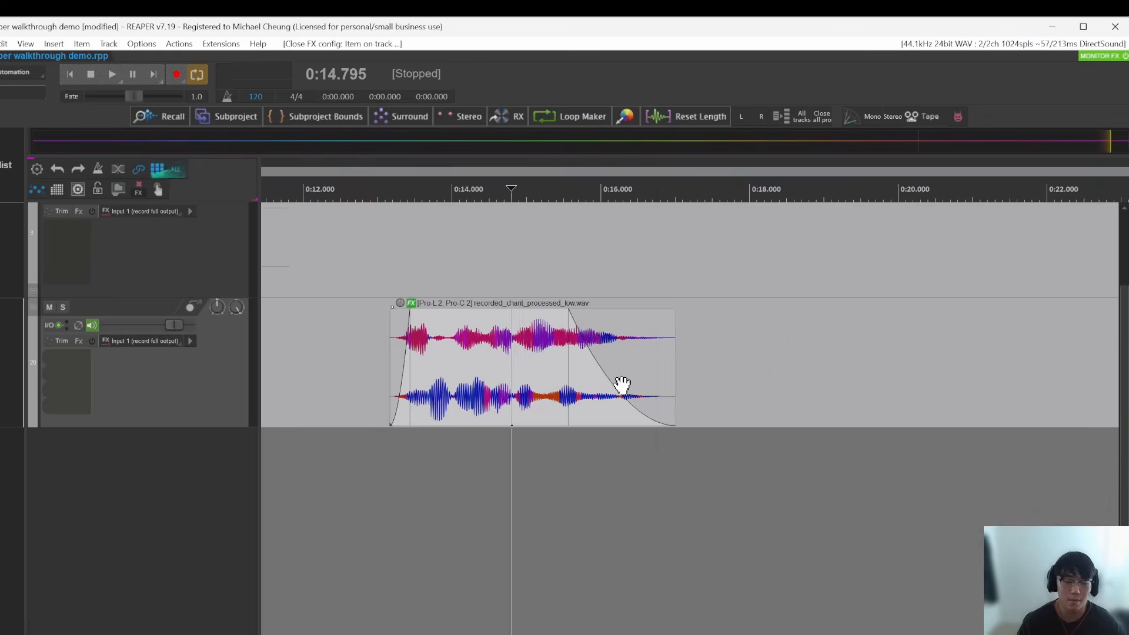
Step: Bring up the action list and show the ReaPack extension's package and repository commands
{"action": "key", "text": "shift+slash"}
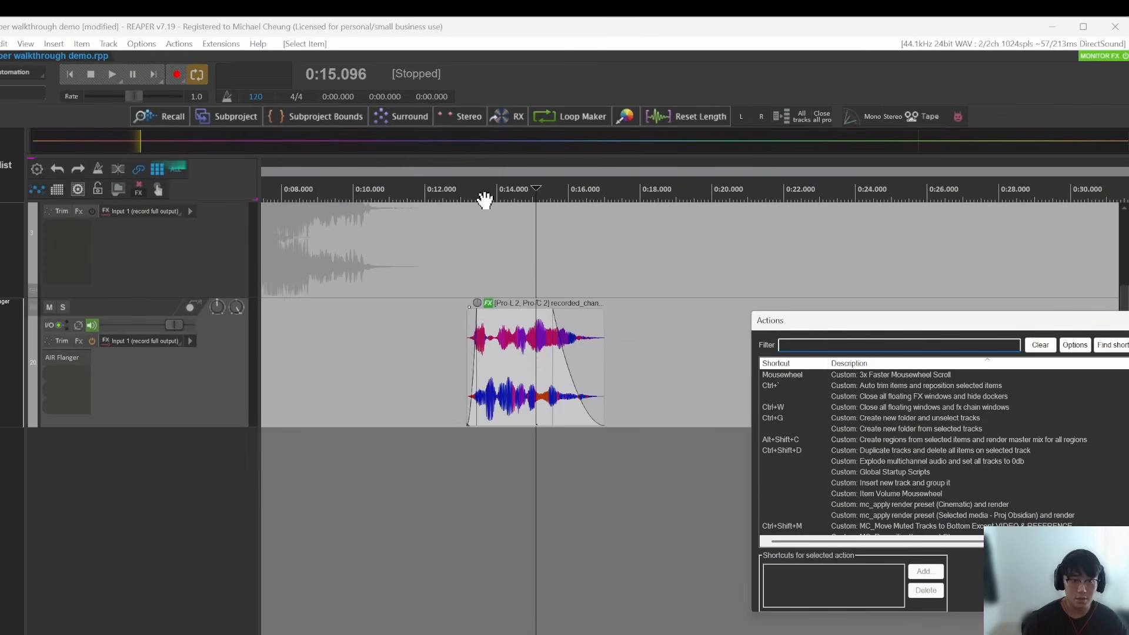
{"action": "left_click", "coordinate": [212, 44]}
{"action": "mouse_move", "coordinate": [223, 63]}
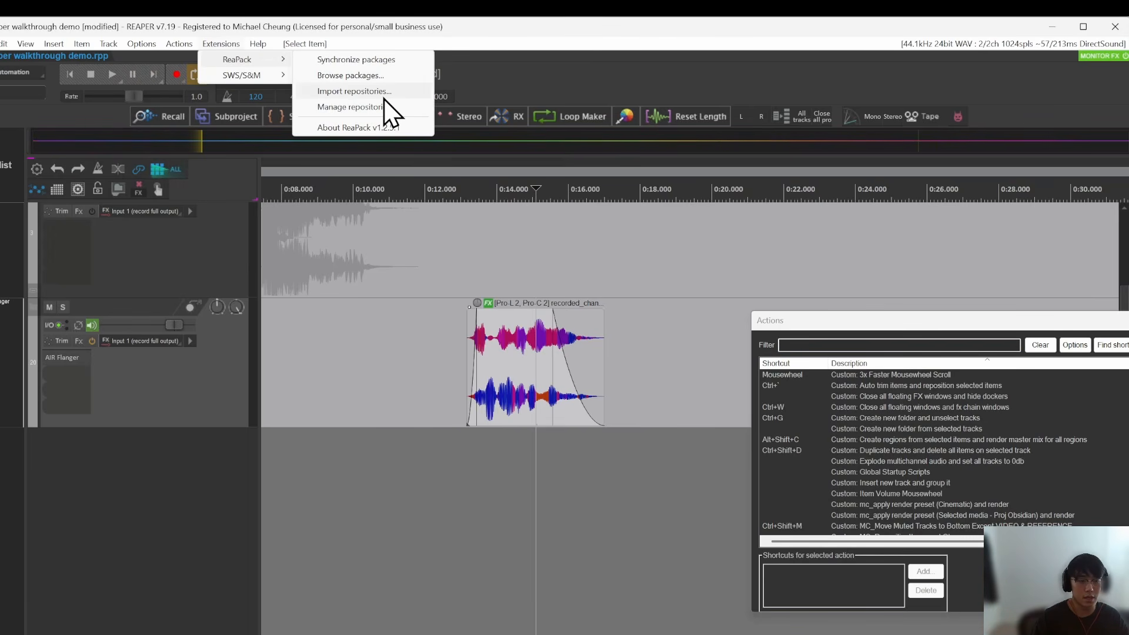
Step: Filter the action list for "radial" and run the Lokasenna_Radial Menu Setup.lua script
{"action": "left_click", "coordinate": [897, 346]}
{"action": "left_click_drag", "start_coordinate": [916, 323], "coordinate": [868, 285]}
{"action": "type", "text": "r"}
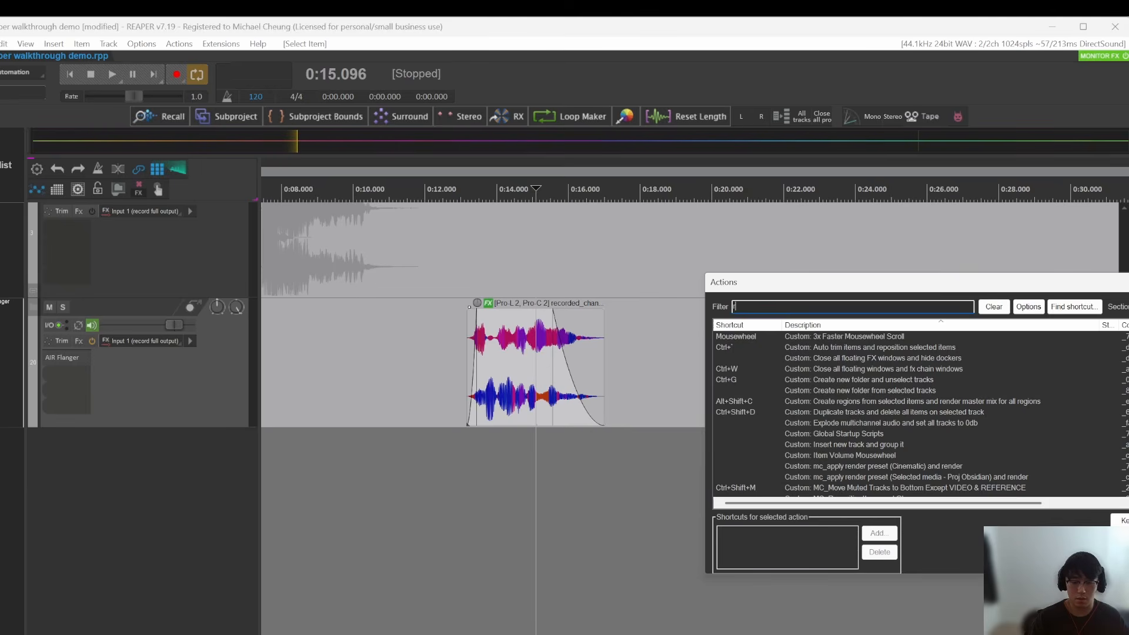
{"action": "type", "text": "adial"}
{"action": "left_click", "coordinate": [891, 348]}
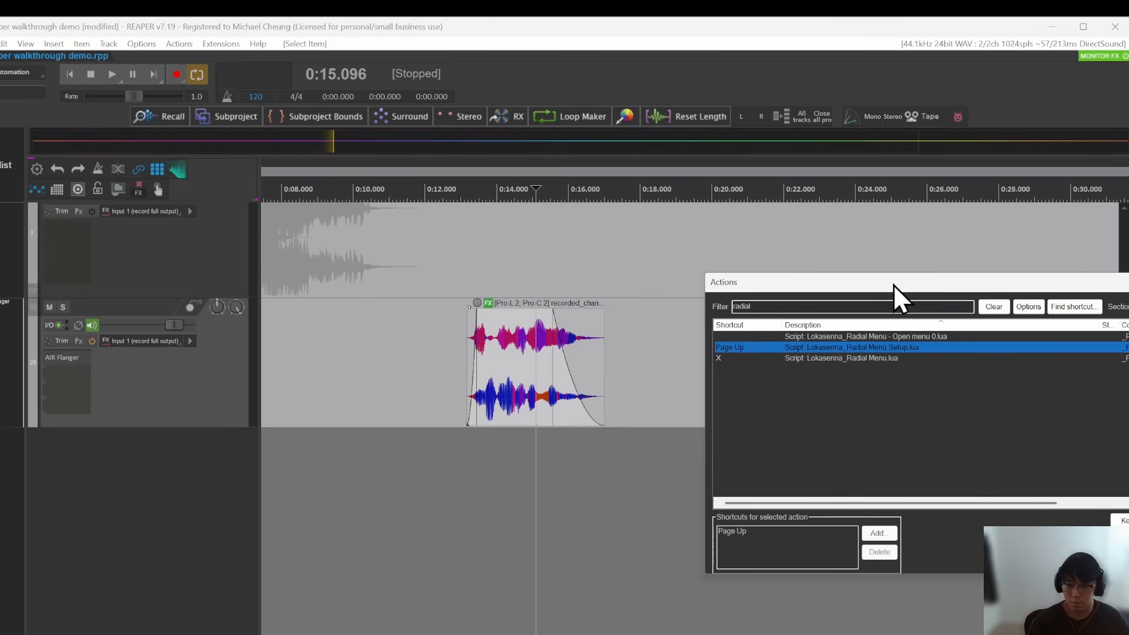
{"action": "left_click_drag", "start_coordinate": [894, 284], "coordinate": [908, 279]}
{"action": "left_click", "coordinate": [1099, 547]}
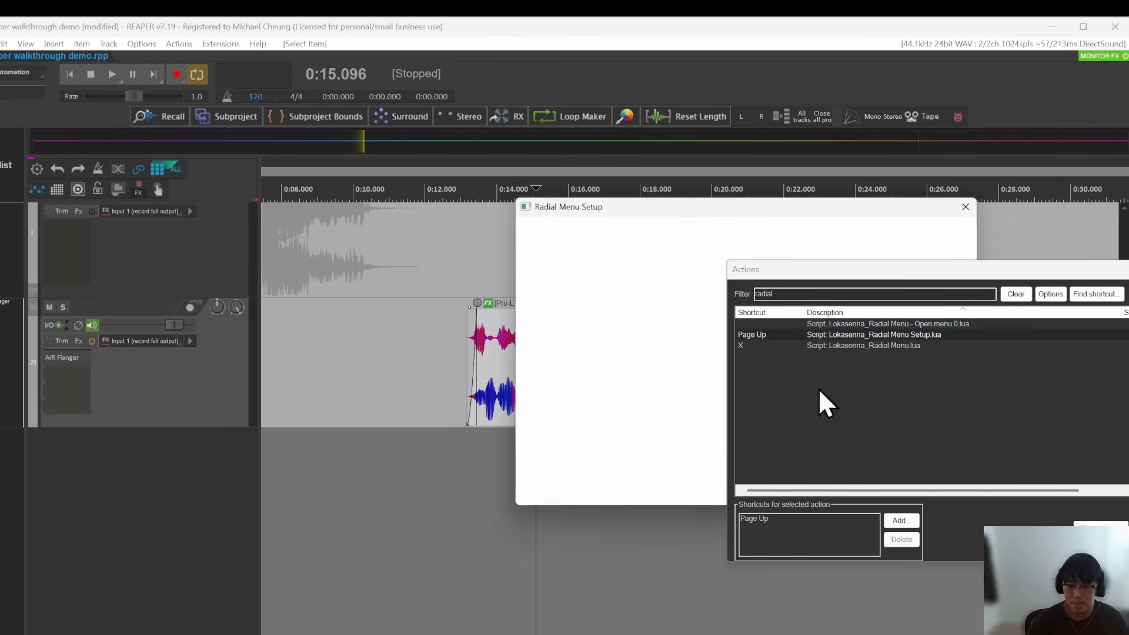
Step: Move the Radial Menu Setup window clear of the action list, examine its button settings and the FX chains submenu, and close it
{"action": "left_click_drag", "start_coordinate": [791, 271], "coordinate": [1056, 283]}
{"action": "left_click_drag", "start_coordinate": [728, 204], "coordinate": [665, 215]}
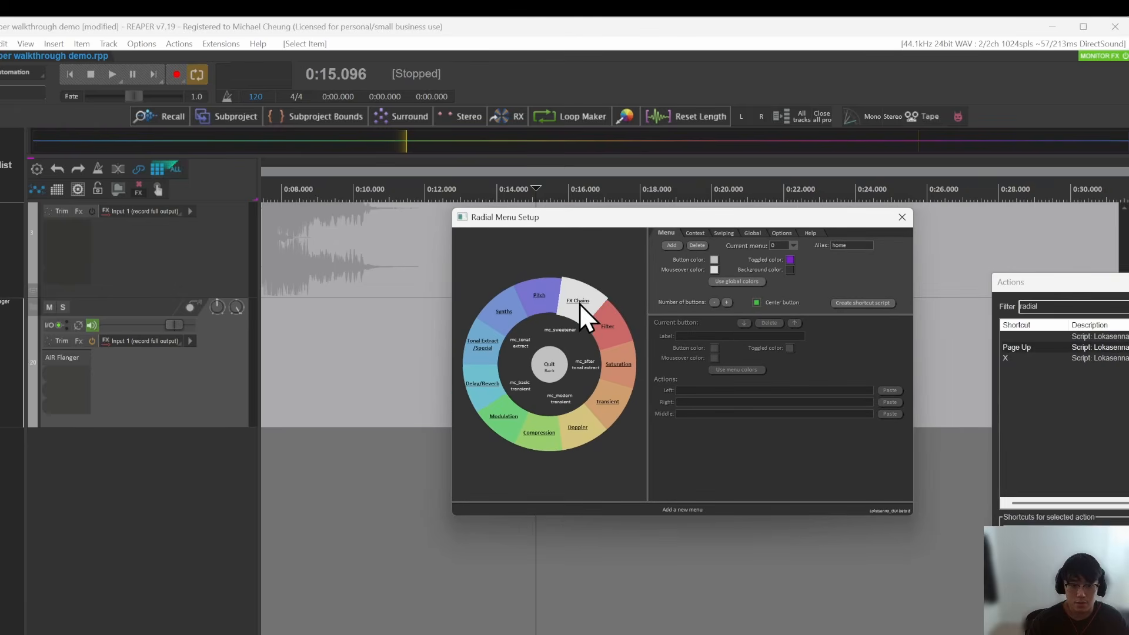
{"action": "left_click", "coordinate": [580, 302]}
{"action": "left_click", "coordinate": [610, 406]}
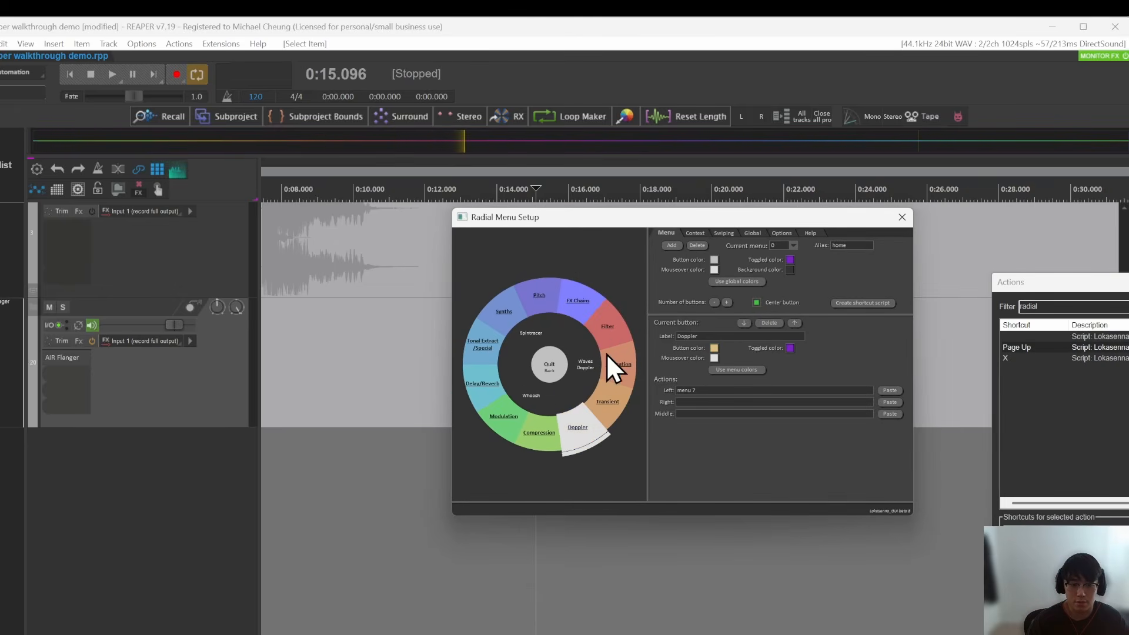
{"action": "left_click", "coordinate": [621, 382]}
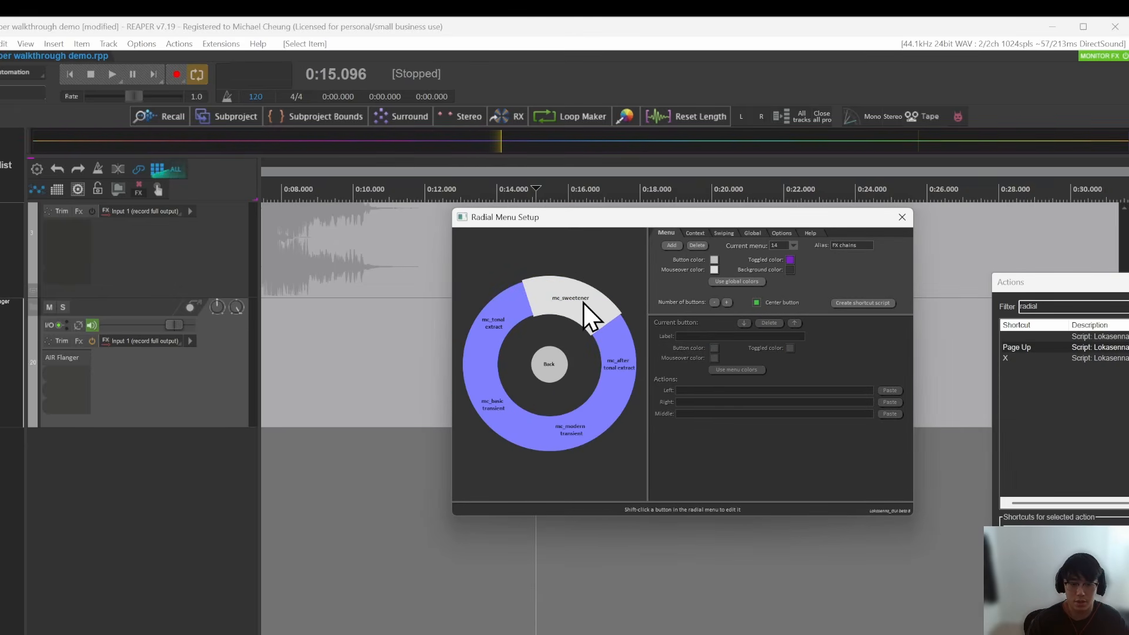
{"action": "left_click", "coordinate": [586, 318]}
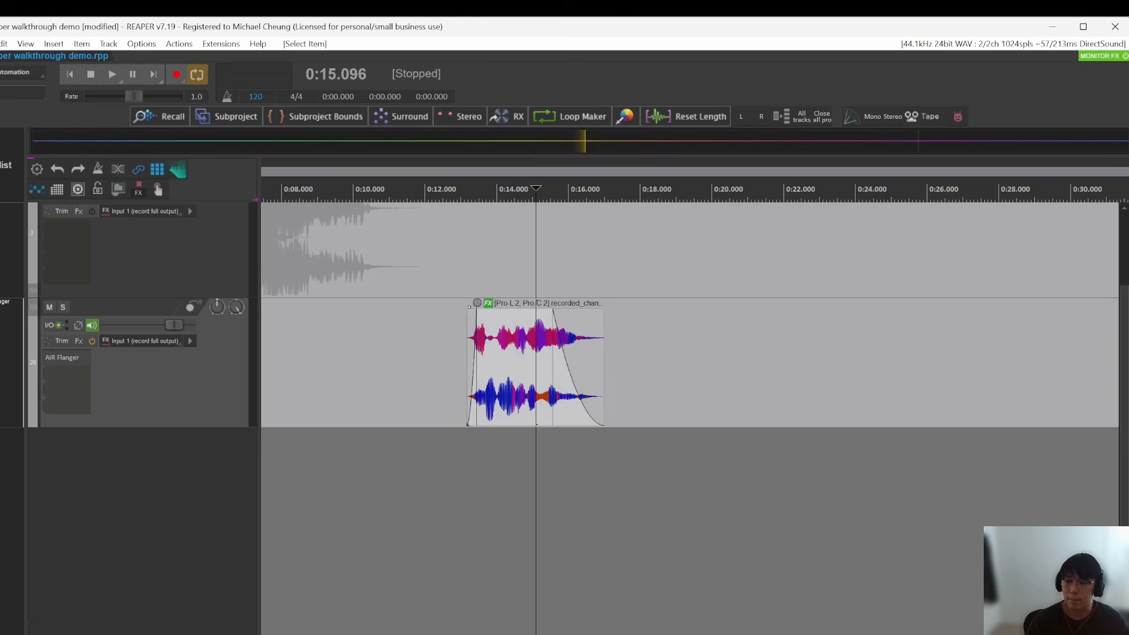
{"action": "left_click", "coordinate": [664, 434]}
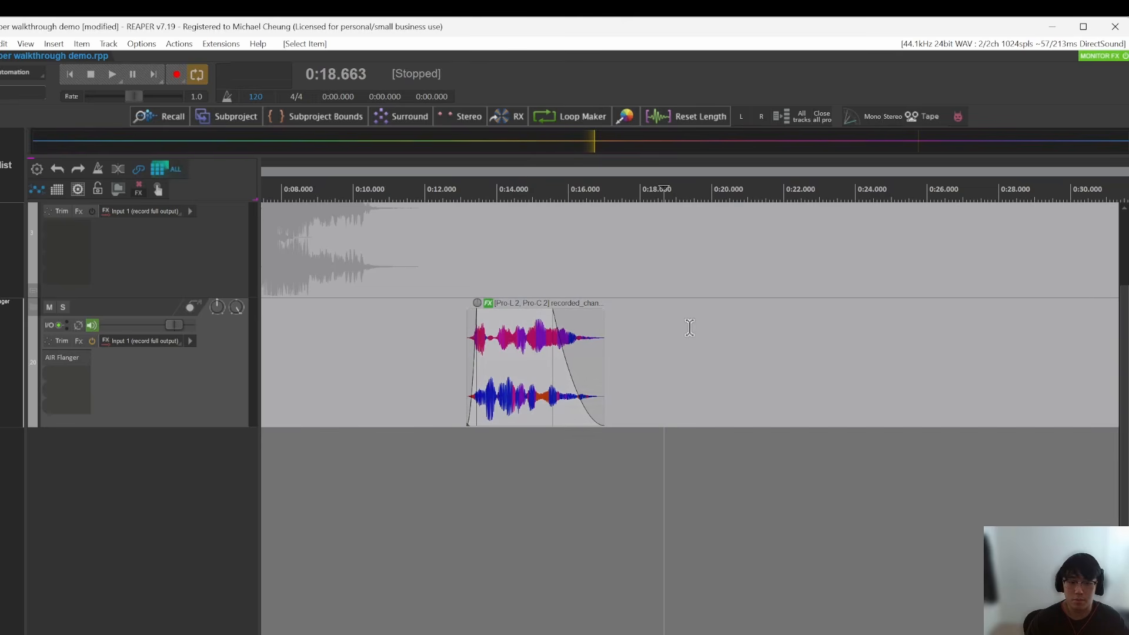
Step: Bring up the Radial Menu and examine the plug-ins in its Modulation and Saturation categories
{"action": "left_click", "coordinate": [689, 326]}
{"action": "key", "text": "q"}
{"action": "mouse_move", "coordinate": [636, 381]}
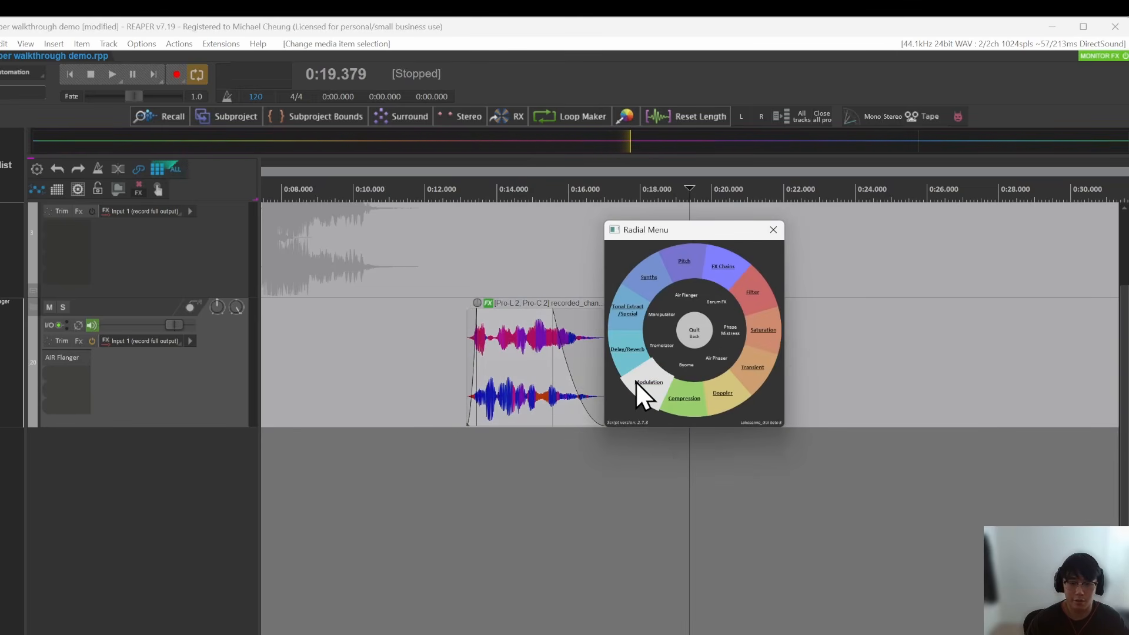
{"action": "left_click", "coordinate": [636, 380]}
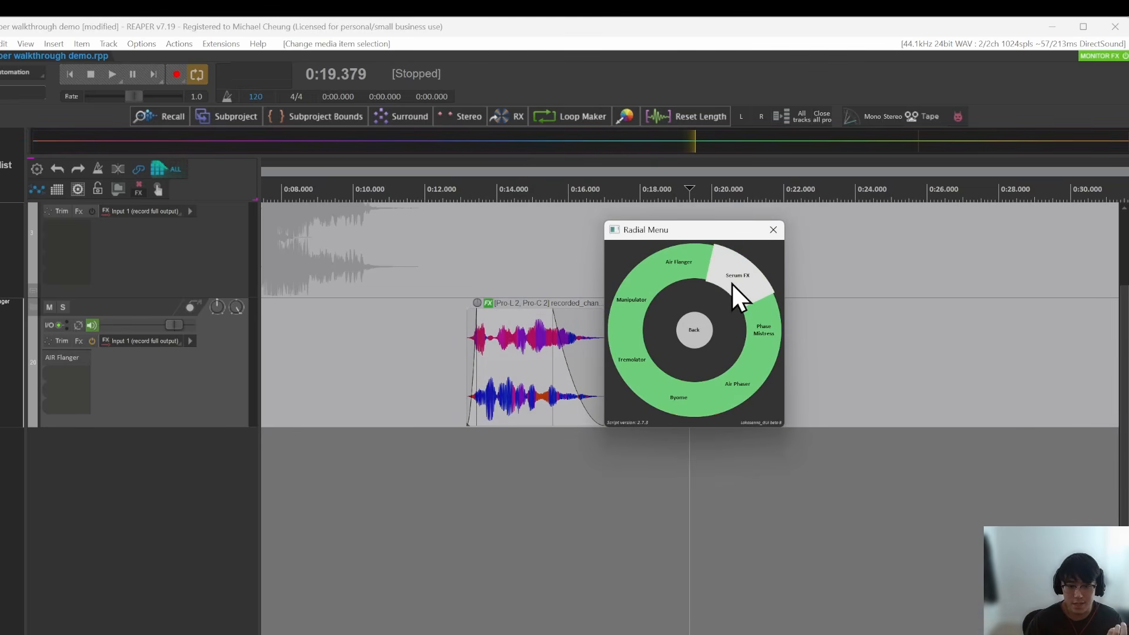
{"action": "left_click", "coordinate": [687, 320]}
{"action": "left_click", "coordinate": [755, 330]}
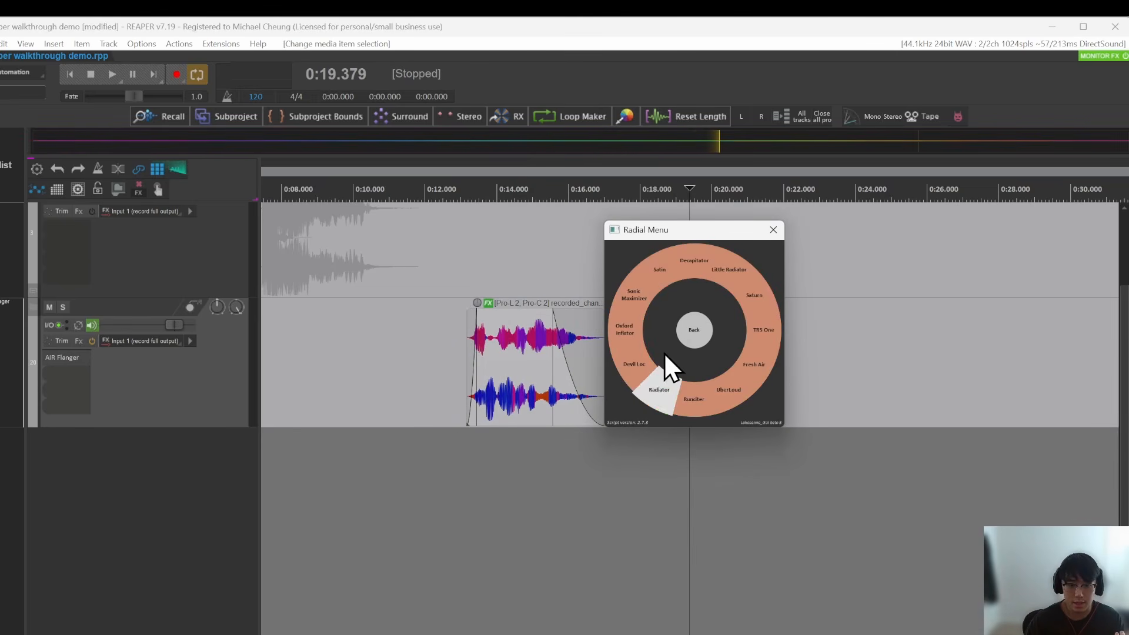
{"action": "left_click", "coordinate": [698, 332]}
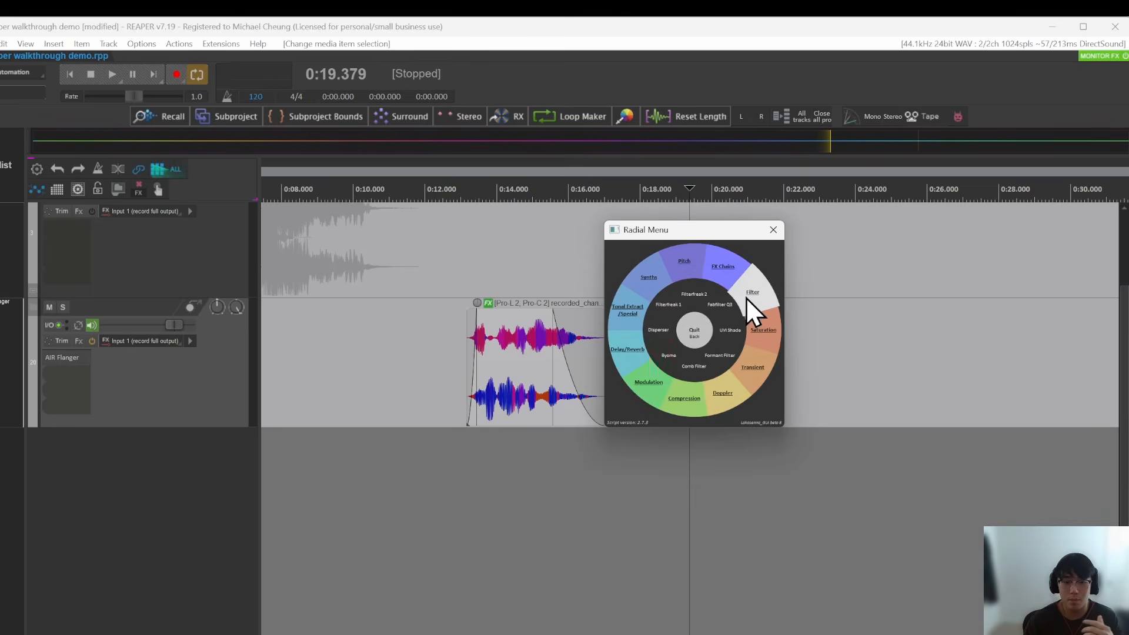
Step: Search track 20's FX browser for "soundtoys", enlarge the window to view the list, and close it without adding anything
{"action": "double_click", "coordinate": [76, 386]}
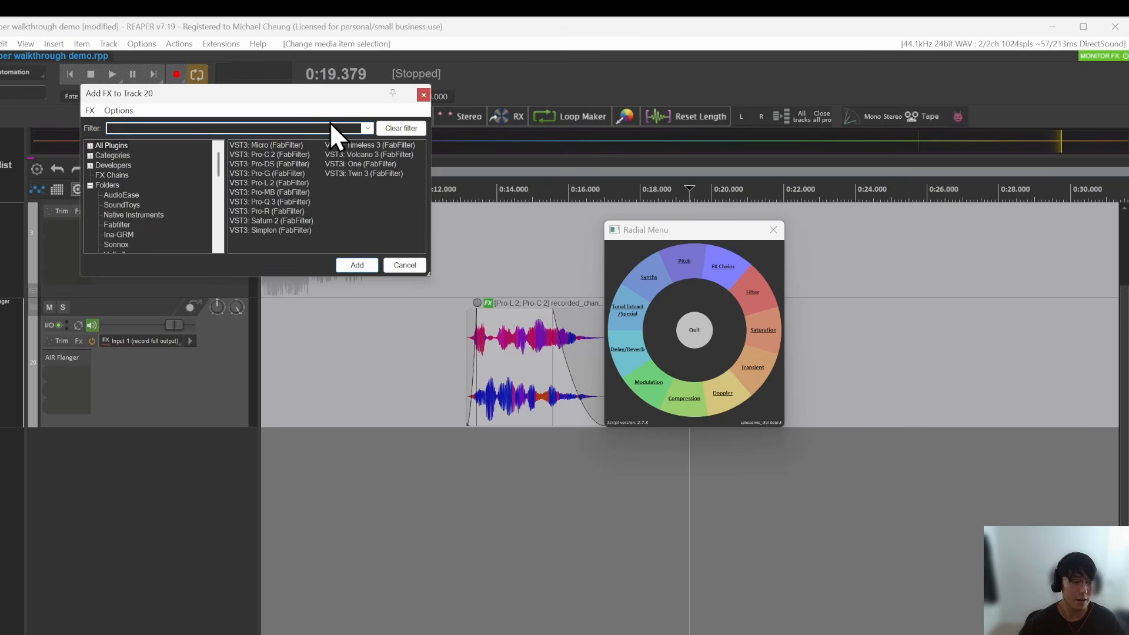
{"action": "type", "text": "soundtoys"}
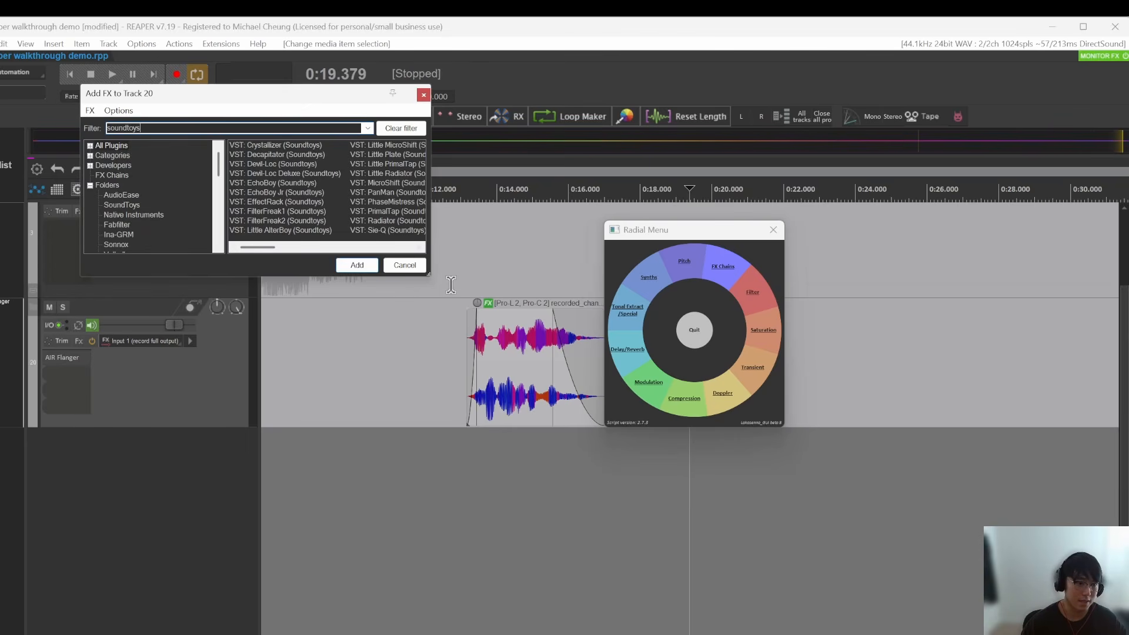
{"action": "left_click_drag", "start_coordinate": [430, 278], "coordinate": [597, 403]}
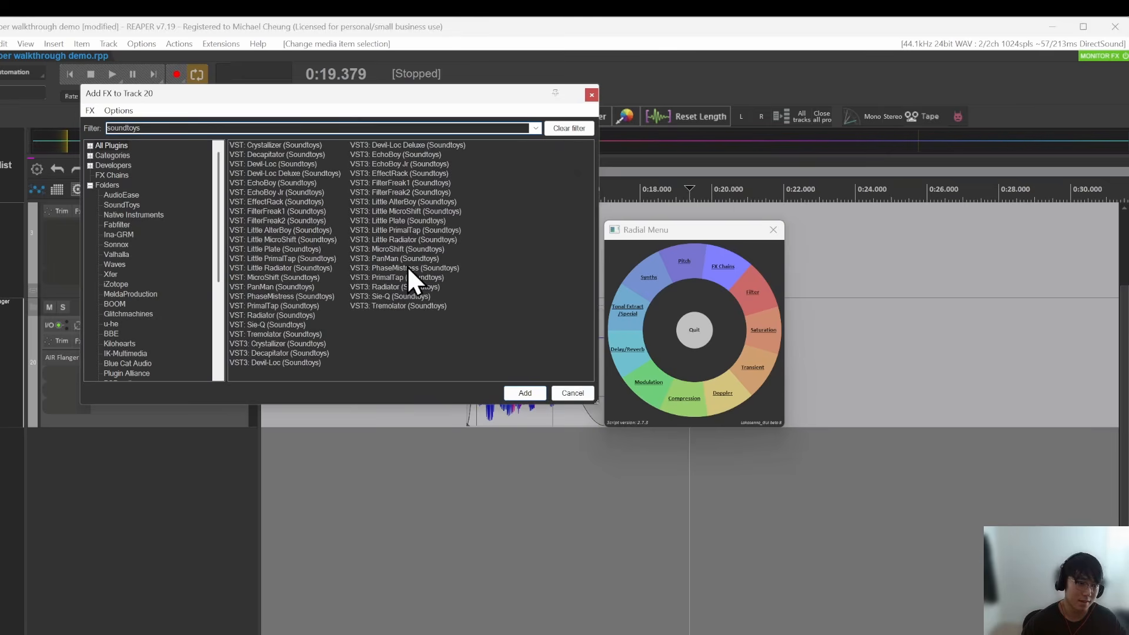
{"action": "left_click", "coordinate": [591, 95]}
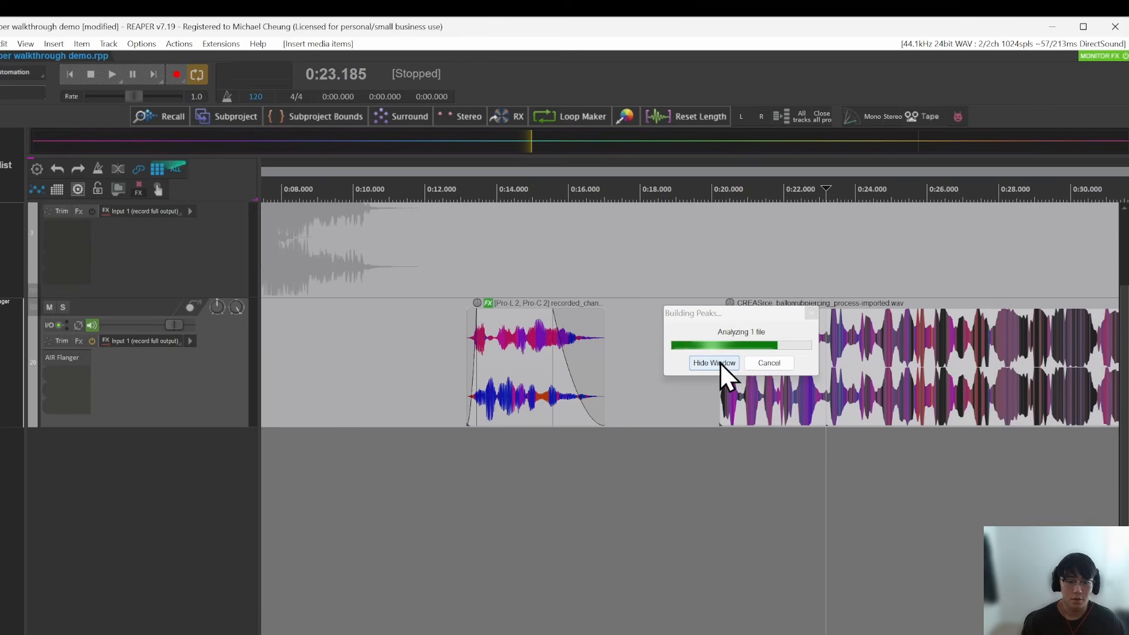
Step: Move the ballonrubpiercing item earlier on track 20 and cut away everything after about 0:21.6
{"action": "left_click_drag", "start_coordinate": [859, 386], "coordinate": [825, 382]}
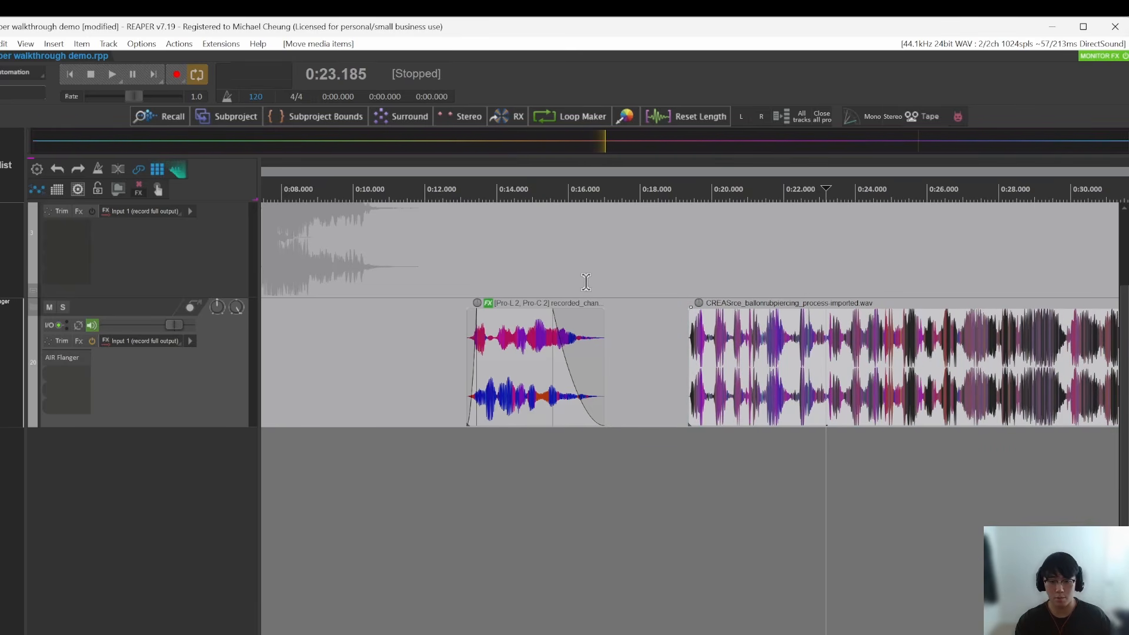
{"action": "left_click", "coordinate": [773, 388]}
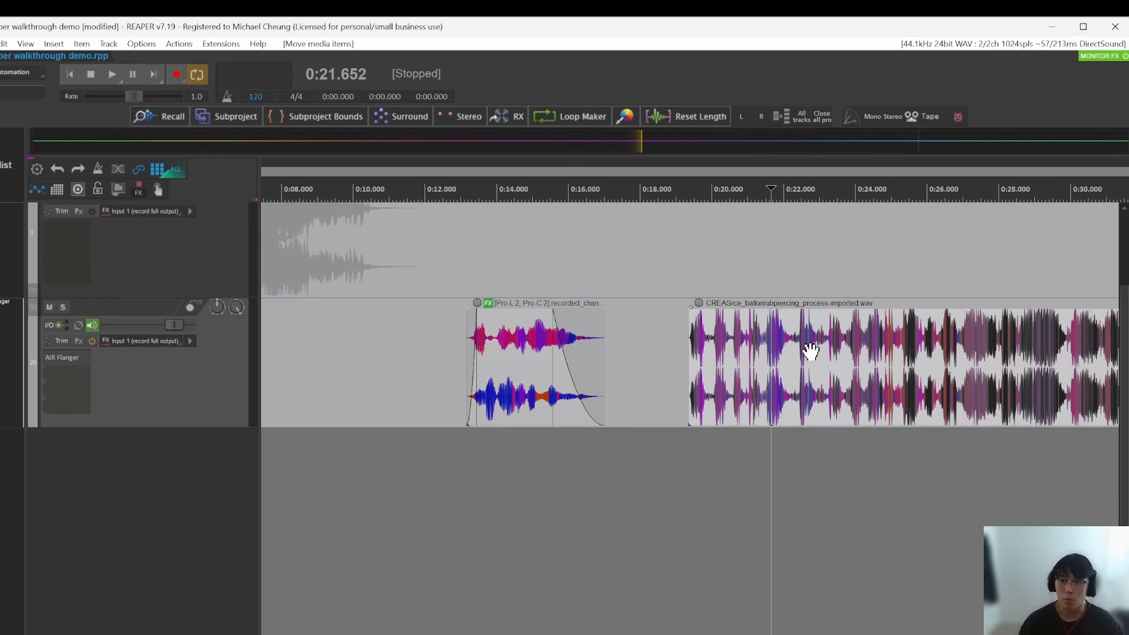
{"action": "left_click", "coordinate": [768, 353]}
{"action": "key", "text": "s"}
{"action": "left_click", "coordinate": [861, 374]}
{"action": "key", "text": "Delete"}
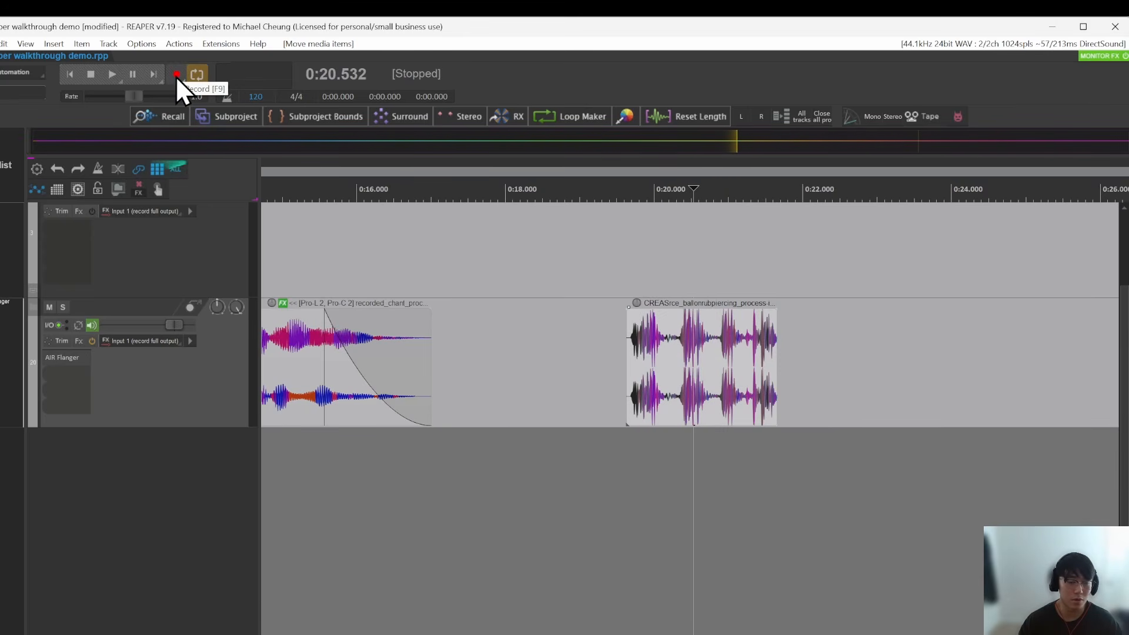
Step: Insert a new track below track 20 and move the trimmed ballonrubpiercing item down onto it
{"action": "left_click", "coordinate": [610, 378]}
{"action": "scroll", "coordinate": [653, 376], "scroll_direction": "down", "scroll_amount": 3}
{"action": "left_click", "coordinate": [654, 363]}
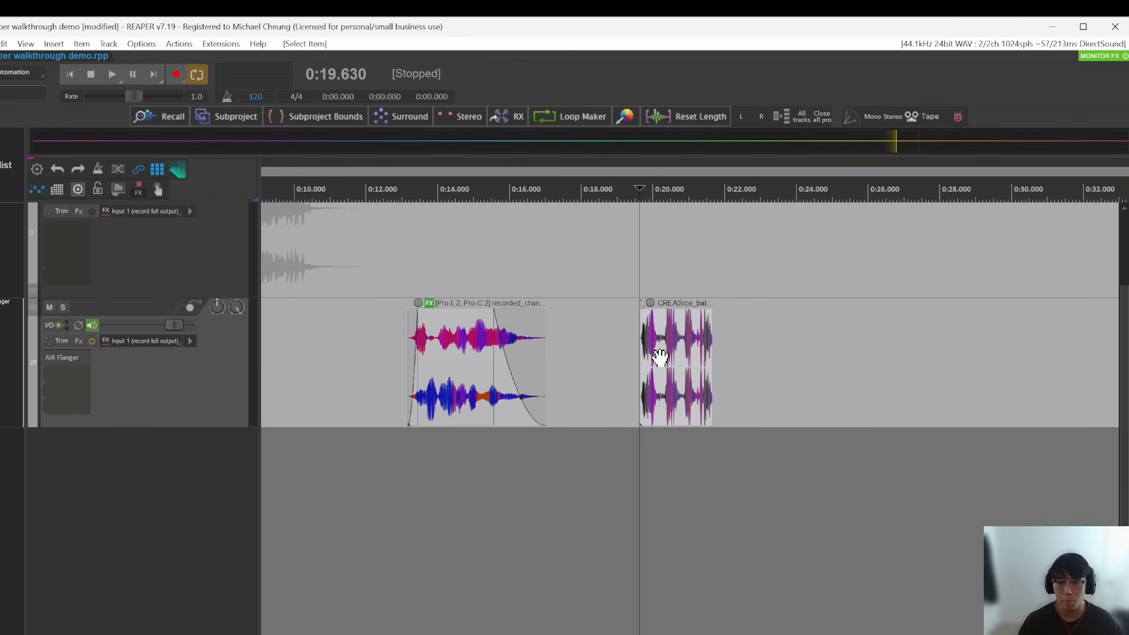
{"action": "scroll", "coordinate": [714, 474], "scroll_direction": "up", "scroll_amount": 3}
{"action": "left_click", "coordinate": [594, 382]}
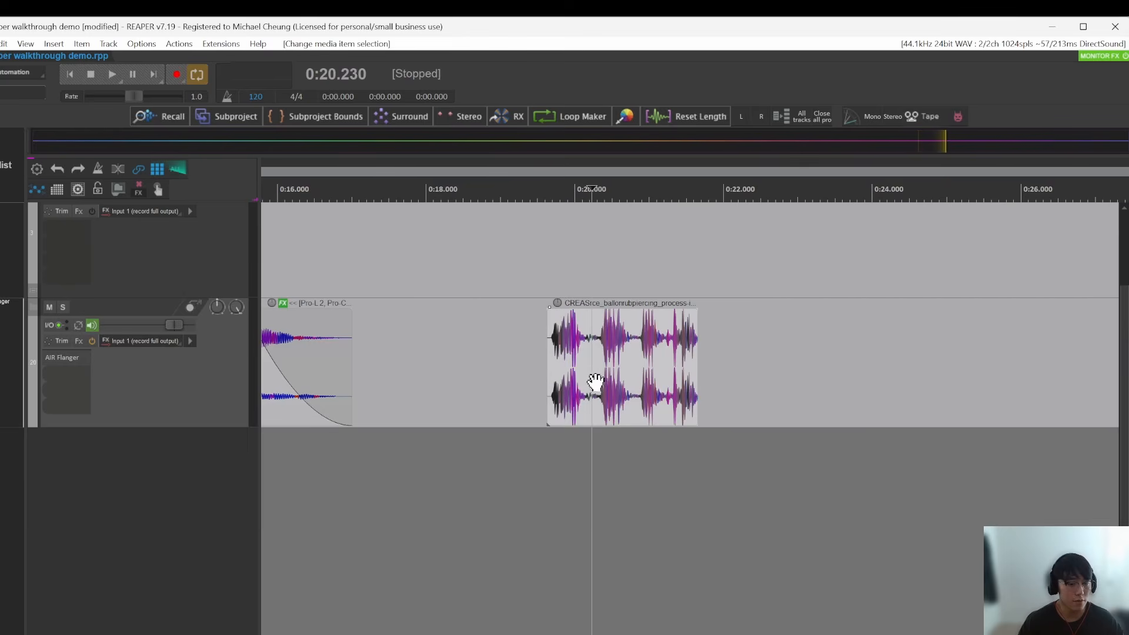
{"action": "key", "text": "ctrl+t"}
{"action": "left_click_drag", "start_coordinate": [653, 393], "coordinate": [652, 522]}
Step: Play the ballonrubpiercing item on the new track from its start and stop playback
{"action": "left_click", "coordinate": [552, 467]}
{"action": "key", "text": "space"}
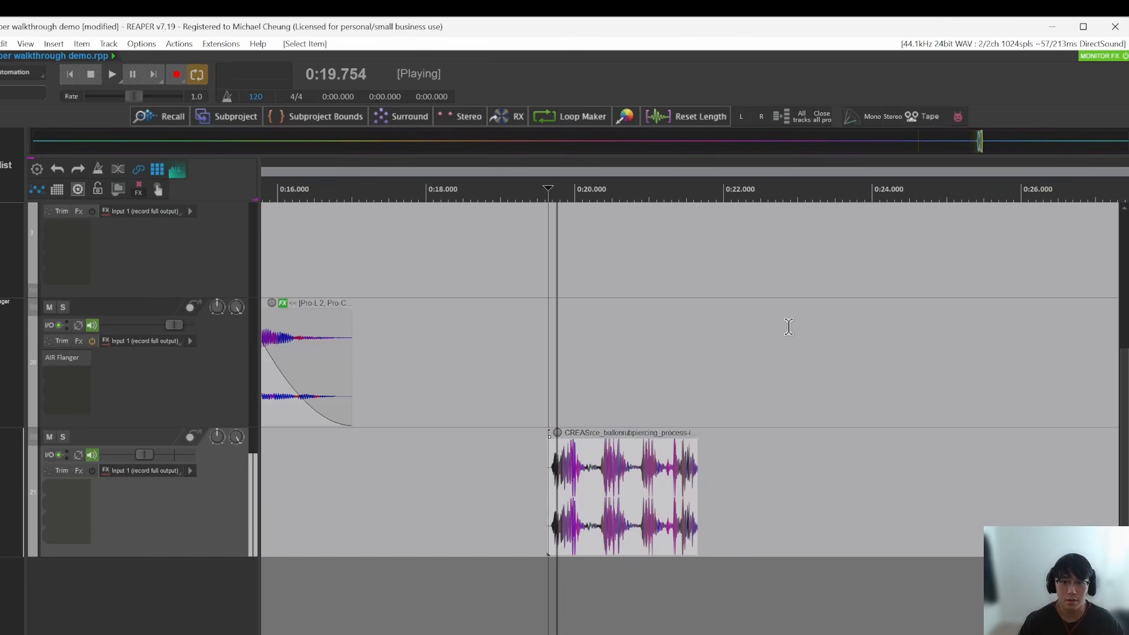
{"action": "left_click_drag", "start_coordinate": [579, 320], "coordinate": [674, 413]}
{"action": "scroll", "coordinate": [750, 567], "scroll_direction": "up", "scroll_amount": 3}
{"action": "key", "text": "space"}
Step: Slow the ballonrubpiercing item down to a playback rate of 0.128
{"action": "left_click", "coordinate": [620, 577]}
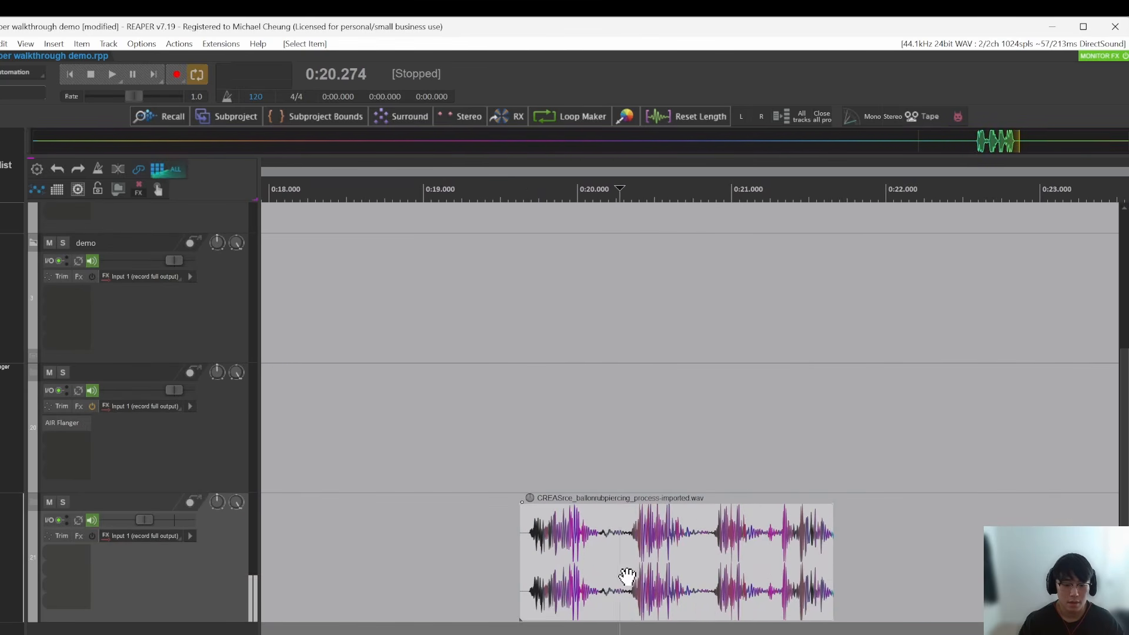
{"action": "scroll", "coordinate": [668, 578], "scroll_direction": "down", "scroll_amount": 8}
{"action": "scroll", "coordinate": [671, 580], "scroll_direction": "down", "scroll_amount": 20}
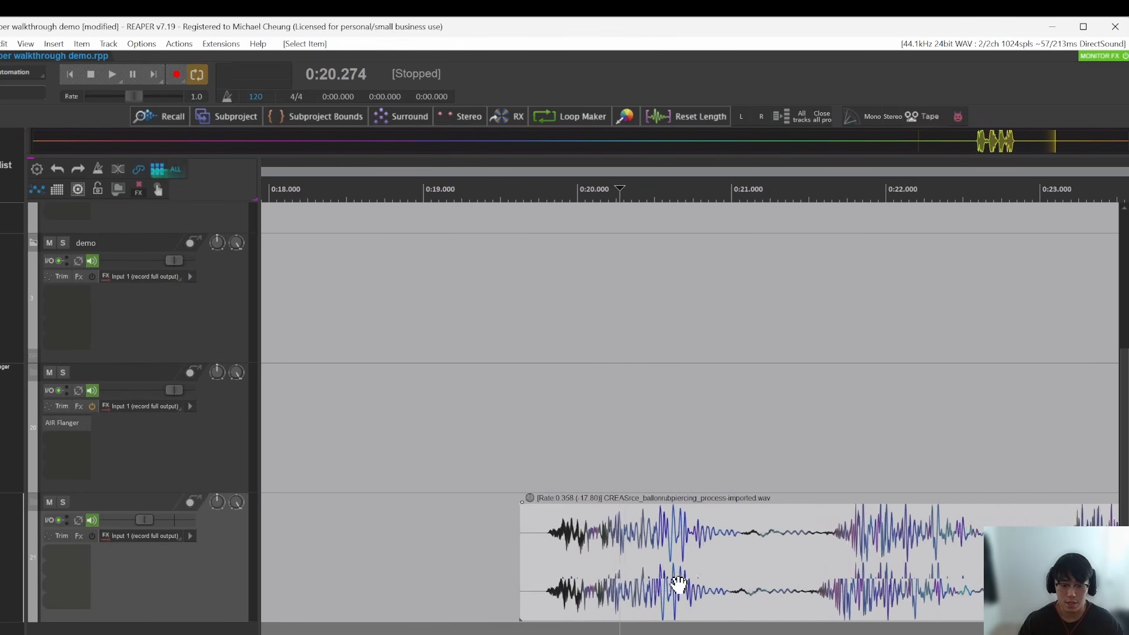
{"action": "scroll", "coordinate": [672, 585], "scroll_direction": "down", "scroll_amount": 6}
{"action": "scroll", "coordinate": [598, 571], "scroll_direction": "down", "scroll_amount": 7}
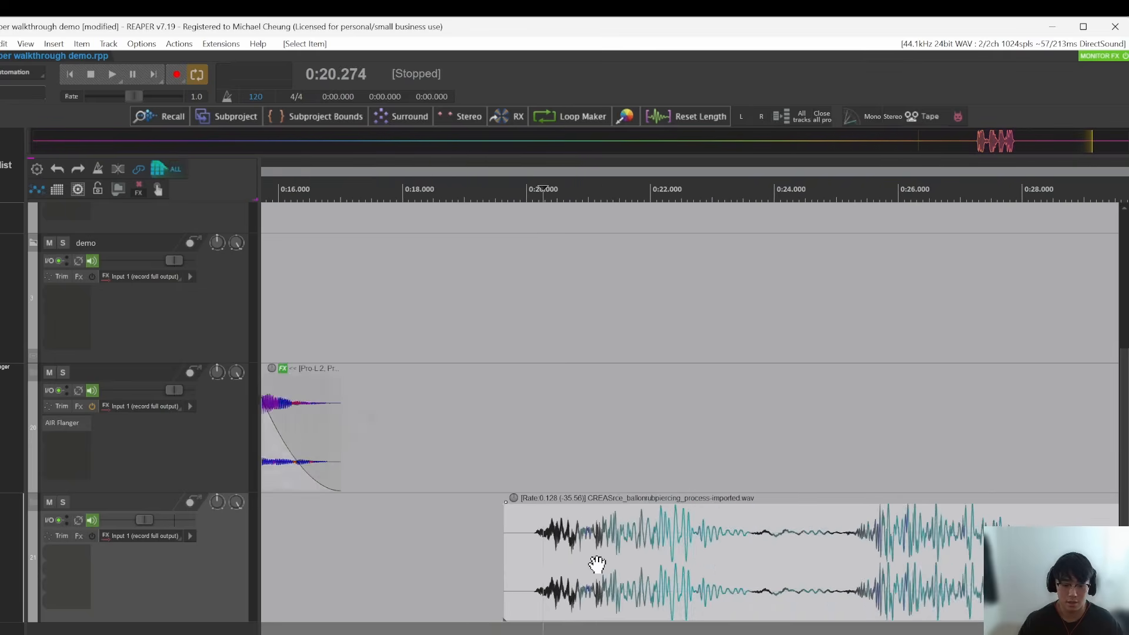
Step: Play the slowed ballonrubpiercing item from about 0:22 and 0:26, and stop playback
{"action": "key", "text": "space"}
{"action": "left_click_drag", "start_coordinate": [696, 509], "coordinate": [601, 532]}
{"action": "left_click", "coordinate": [521, 563]}
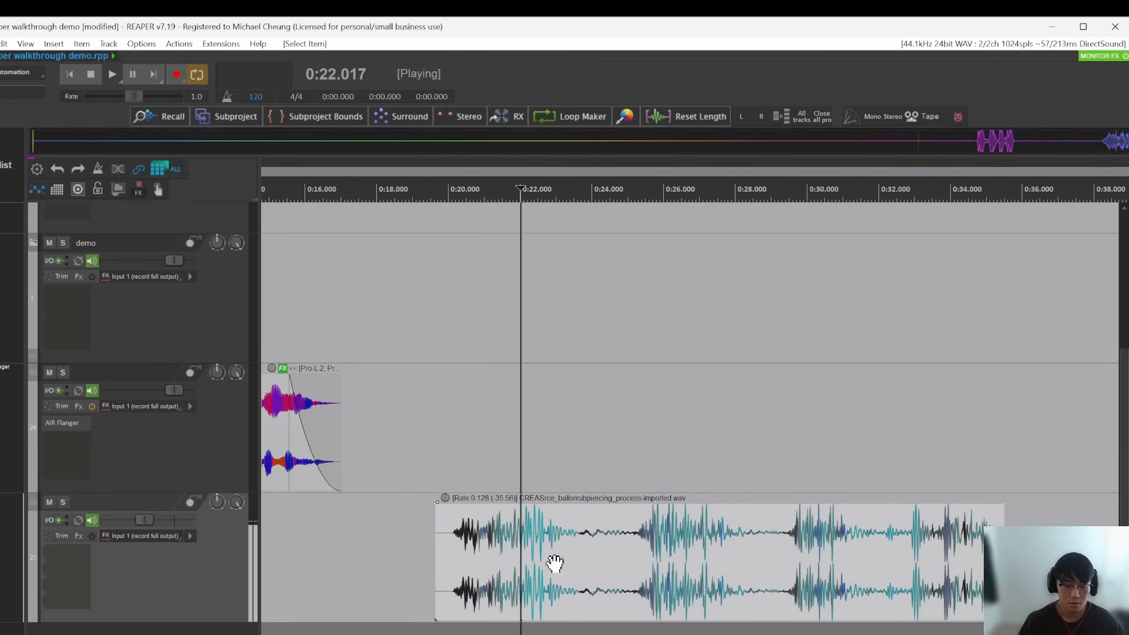
{"action": "left_click", "coordinate": [659, 574]}
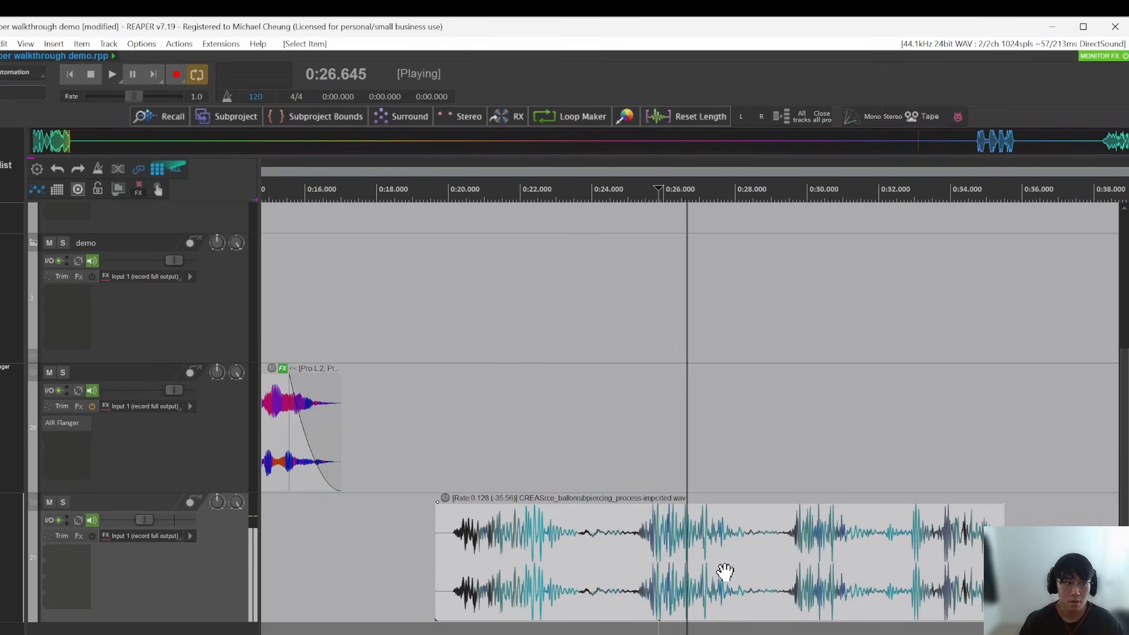
{"action": "key", "text": "space"}
{"action": "left_click", "coordinate": [639, 566]}
{"action": "left_click_drag", "start_coordinate": [693, 461], "coordinate": [660, 444]}
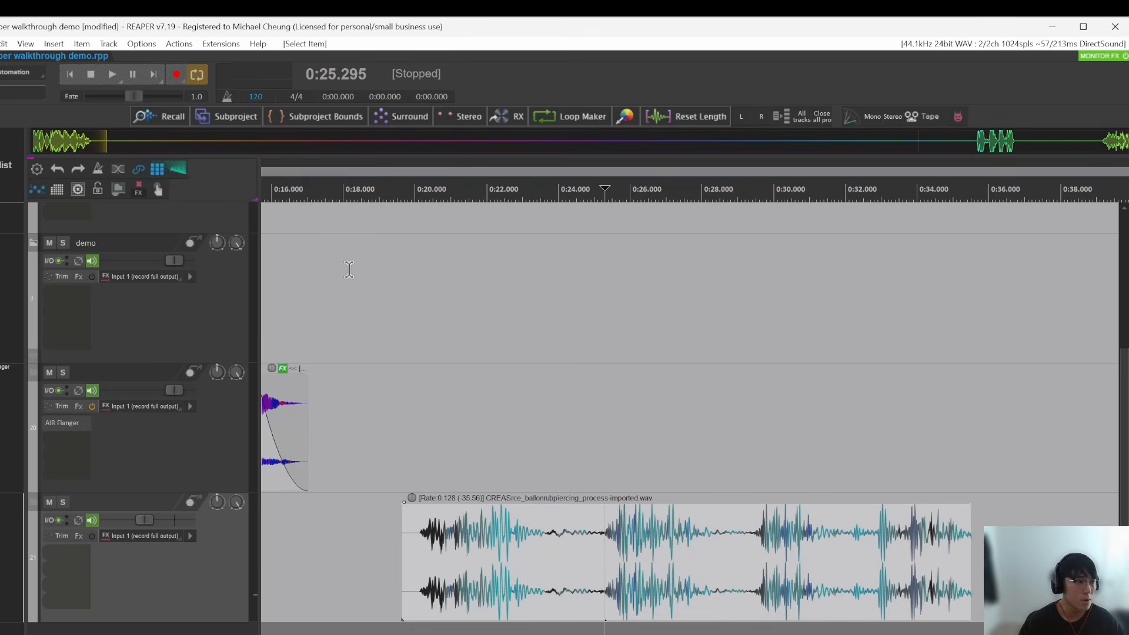
Step: Grab the just-played audio from the scrolling waveform strip, drop it on a new track below track 21 at about 0:37, and play it
{"action": "left_click", "coordinate": [608, 532]}
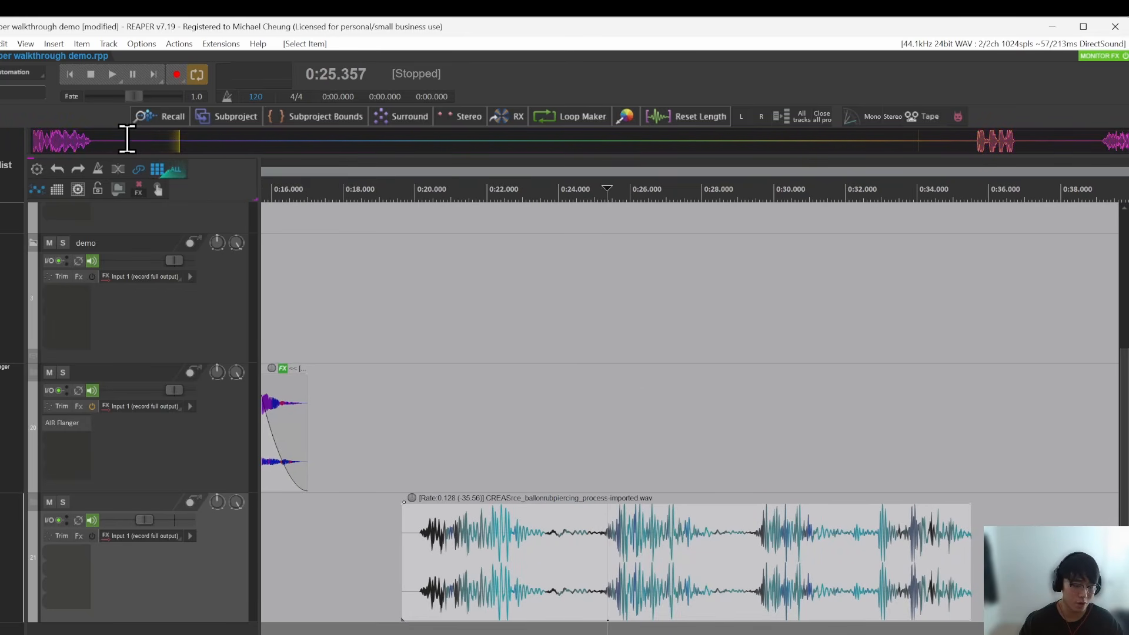
{"action": "left_click_drag", "start_coordinate": [190, 141], "coordinate": [33, 143]}
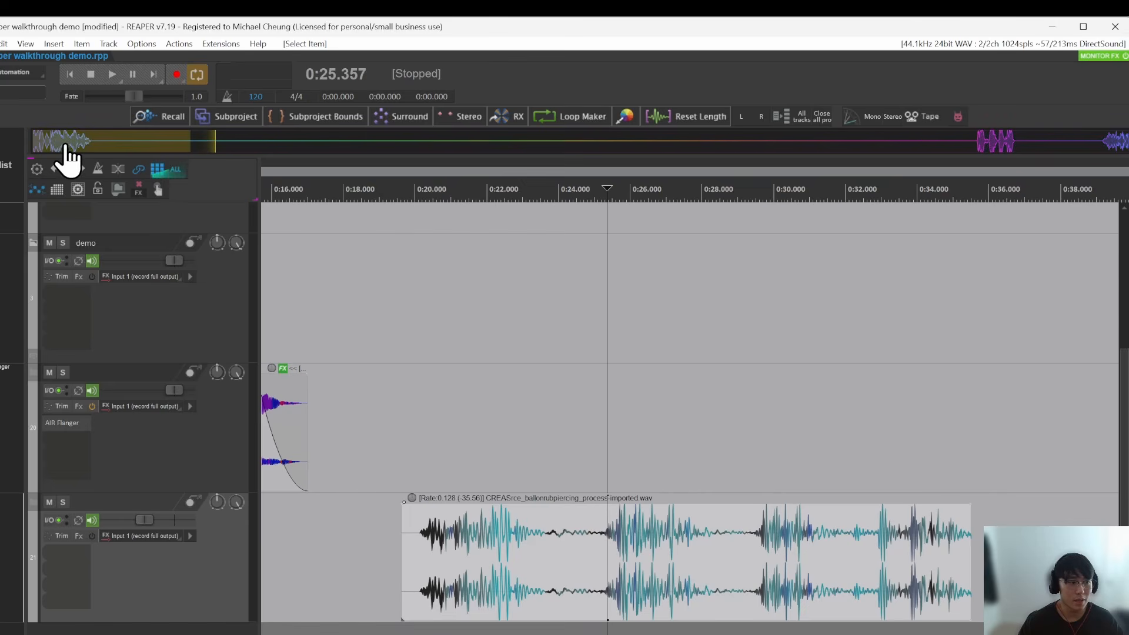
{"action": "left_click_drag", "start_coordinate": [108, 147], "coordinate": [1038, 559]}
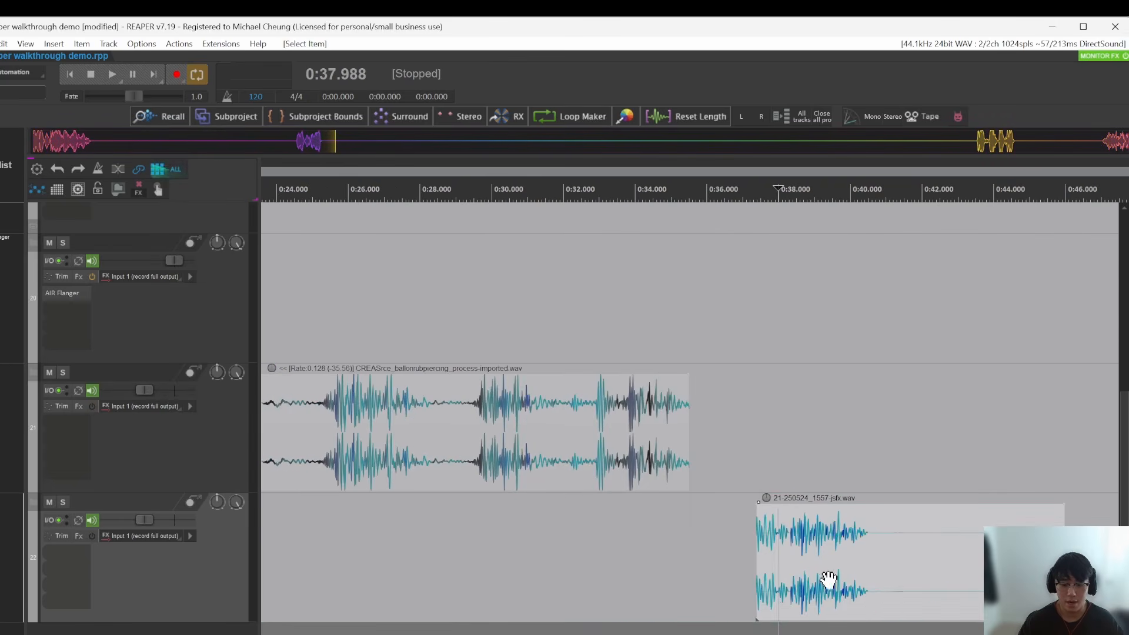
{"action": "key", "text": "space"}
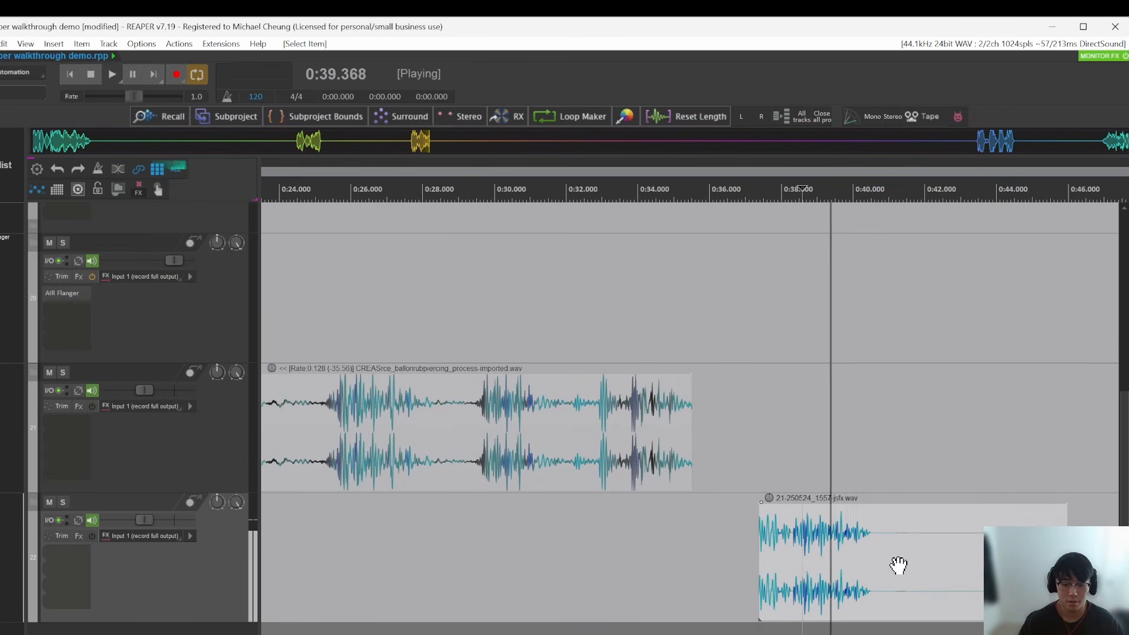
{"action": "key", "text": "space"}
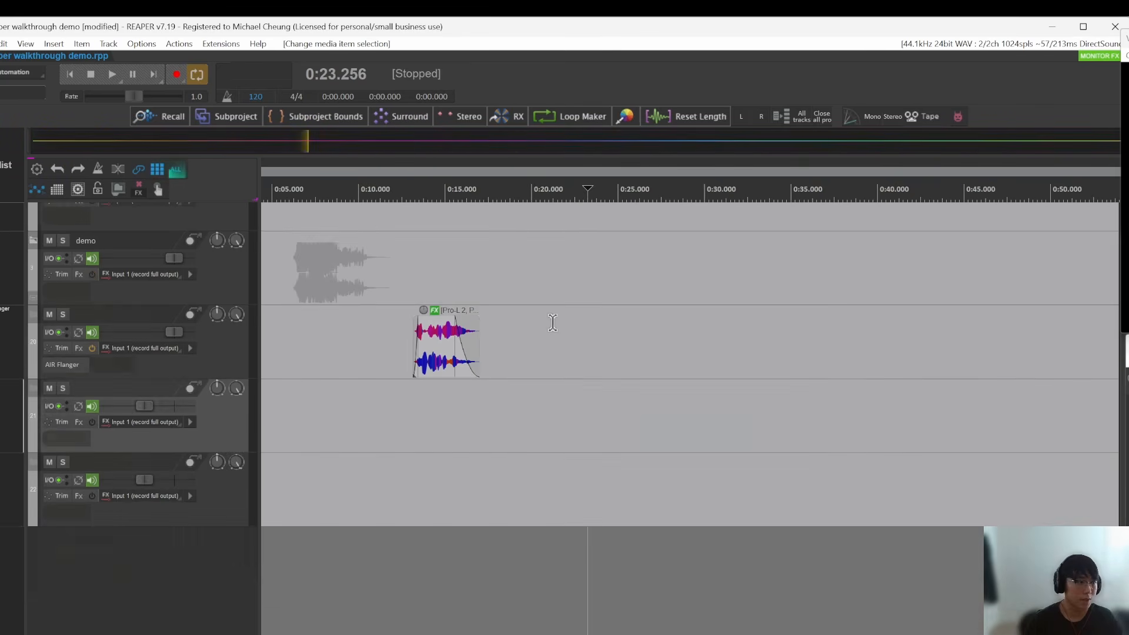
Step: Show the MFX-list script's info and look up MFX-list.lua among the actions with the filter mfx
{"action": "left_click", "coordinate": [560, 327]}
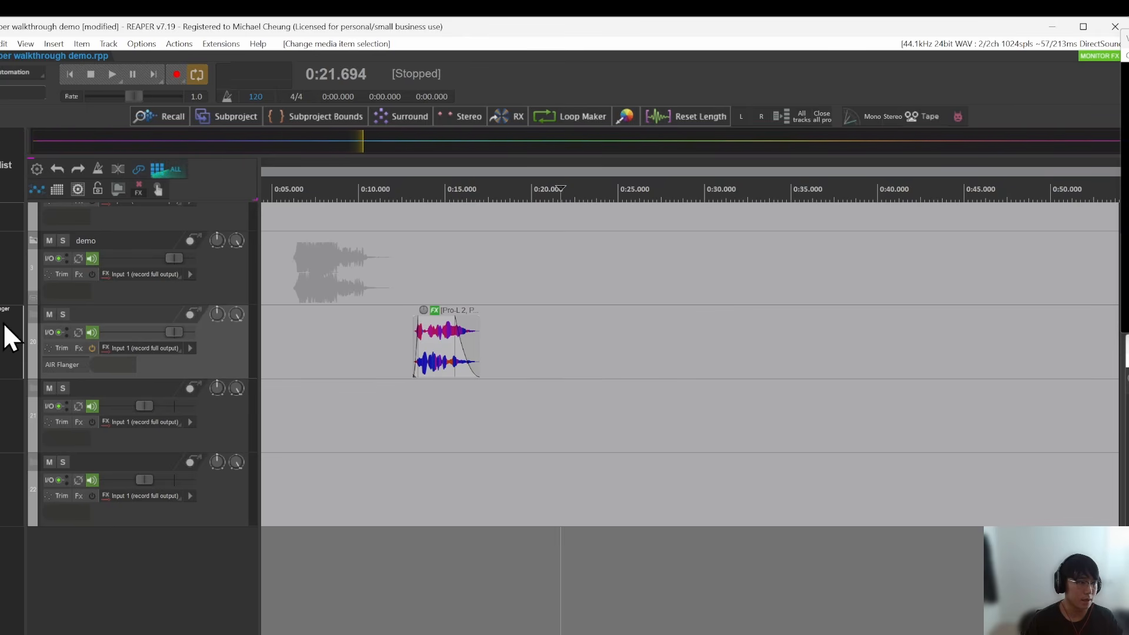
{"action": "right_click", "coordinate": [3, 188]}
{"action": "left_click", "coordinate": [57, 179]}
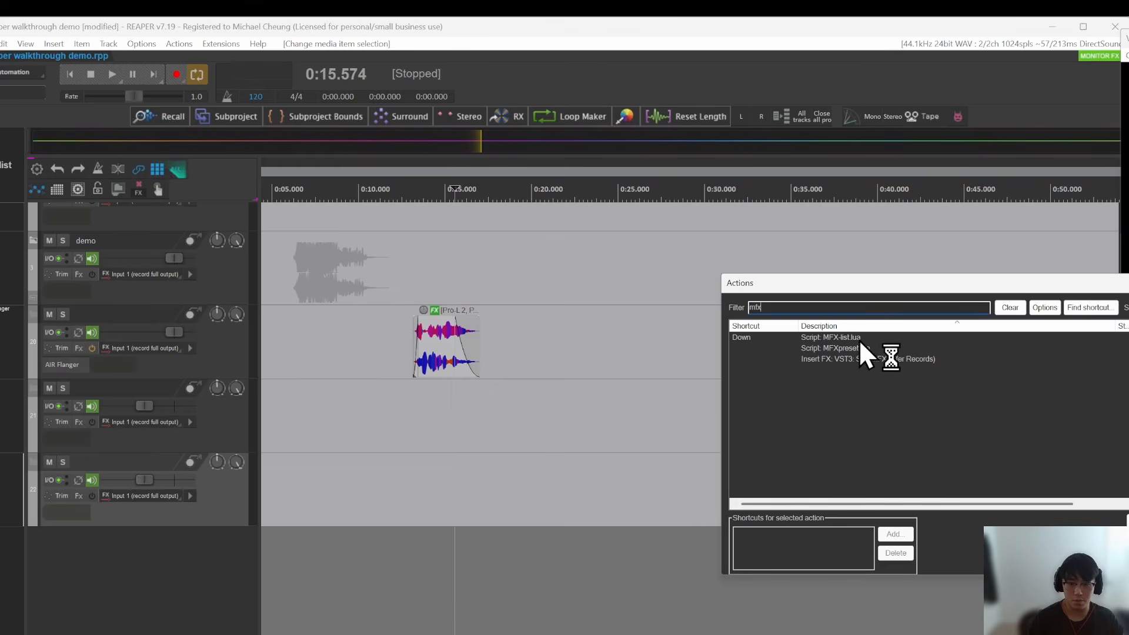
{"action": "left_click", "coordinate": [861, 338]}
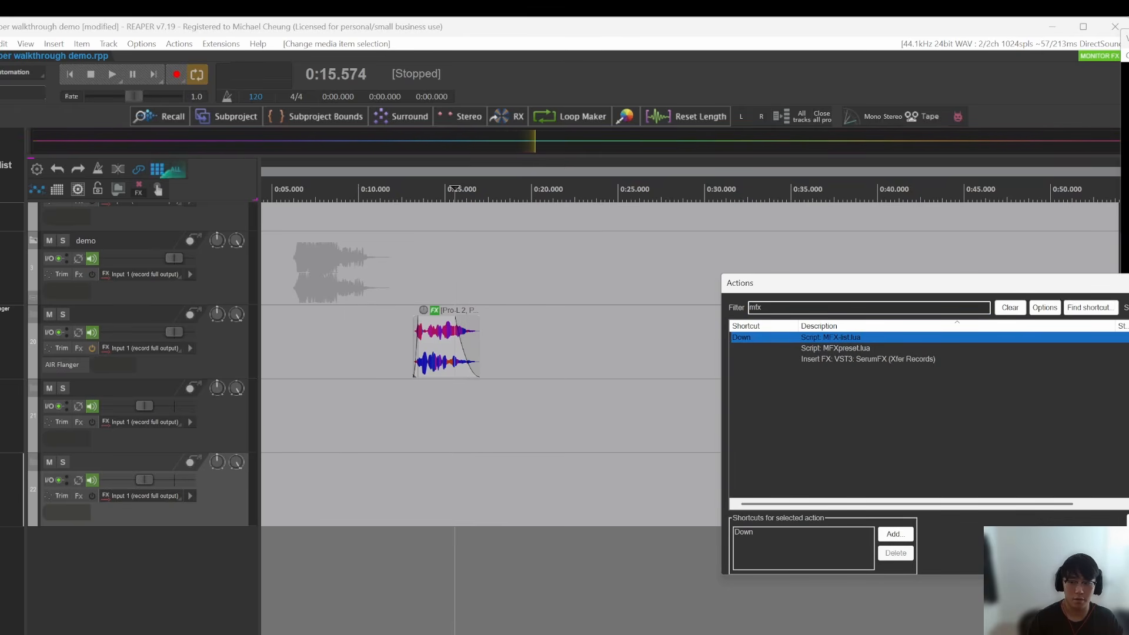
{"action": "key", "text": "Escape"}
Step: Copy the AIR Flanger effect within track 20's FX chain until the track holds five instances
{"action": "left_click", "coordinate": [450, 438]}
{"action": "left_click", "coordinate": [344, 347]}
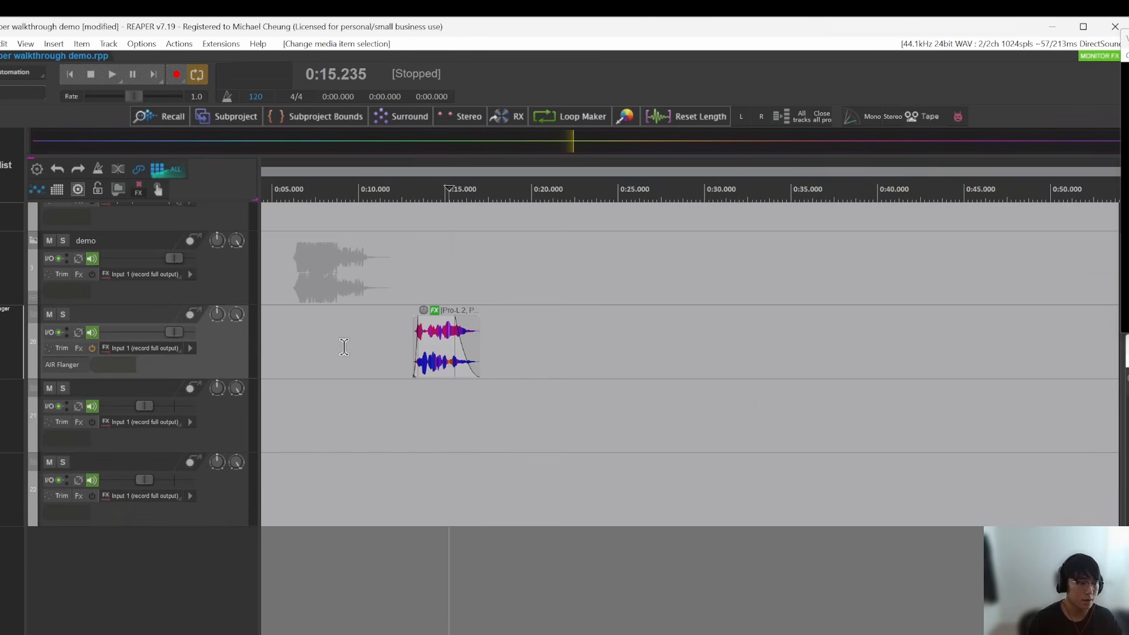
{"action": "scroll", "coordinate": [350, 352], "scroll_direction": "up", "scroll_amount": 3}
{"action": "left_click_drag", "start_coordinate": [72, 329], "coordinate": [74, 345]}
{"action": "left_click_drag", "start_coordinate": [73, 343], "coordinate": [76, 361]}
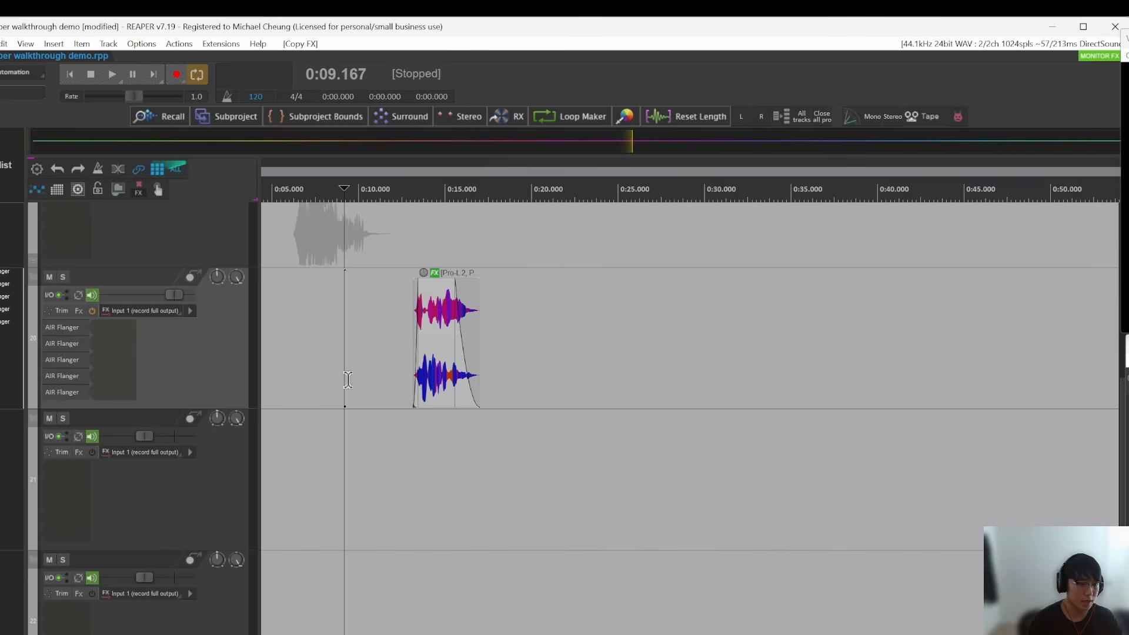
Step: Examine how the MFX list beside track 20 presents its effects at small and large track heights
{"action": "scroll", "coordinate": [372, 373], "scroll_direction": "down", "scroll_amount": 4}
{"action": "scroll", "coordinate": [379, 368], "scroll_direction": "down", "scroll_amount": 1}
{"action": "scroll", "coordinate": [394, 261], "scroll_direction": "up", "scroll_amount": 3}
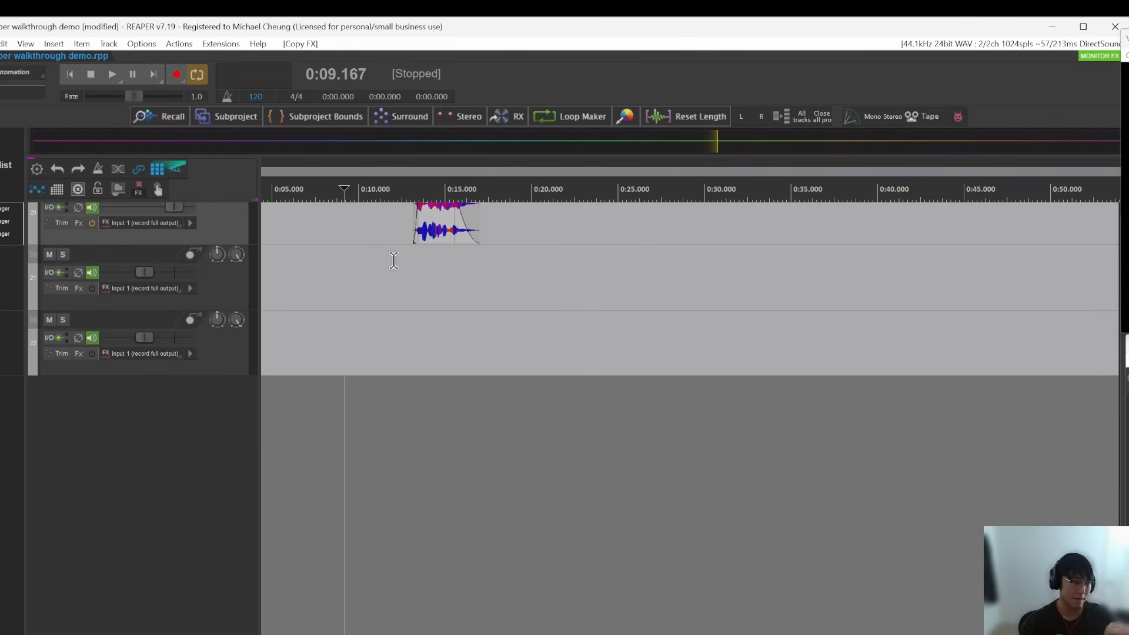
{"action": "left_click", "coordinate": [383, 260]}
{"action": "scroll", "coordinate": [382, 261], "scroll_direction": "up", "scroll_amount": 3}
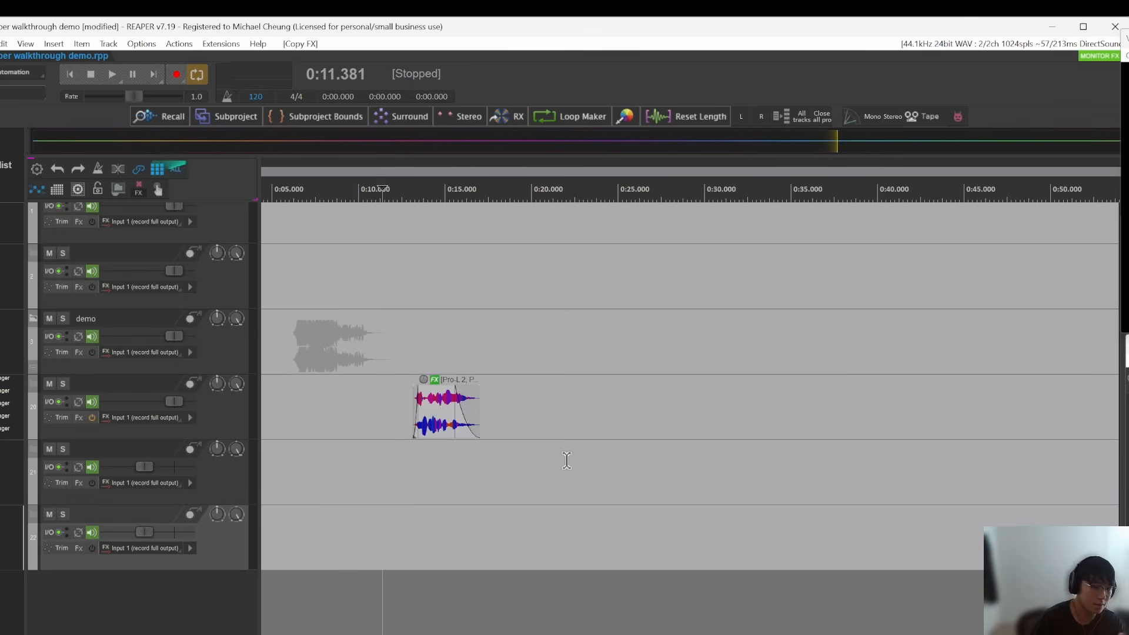
{"action": "left_click", "coordinate": [379, 453]}
{"action": "scroll", "coordinate": [336, 336], "scroll_direction": "up", "scroll_amount": 5}
{"action": "left_click_drag", "start_coordinate": [338, 338], "coordinate": [411, 458]}
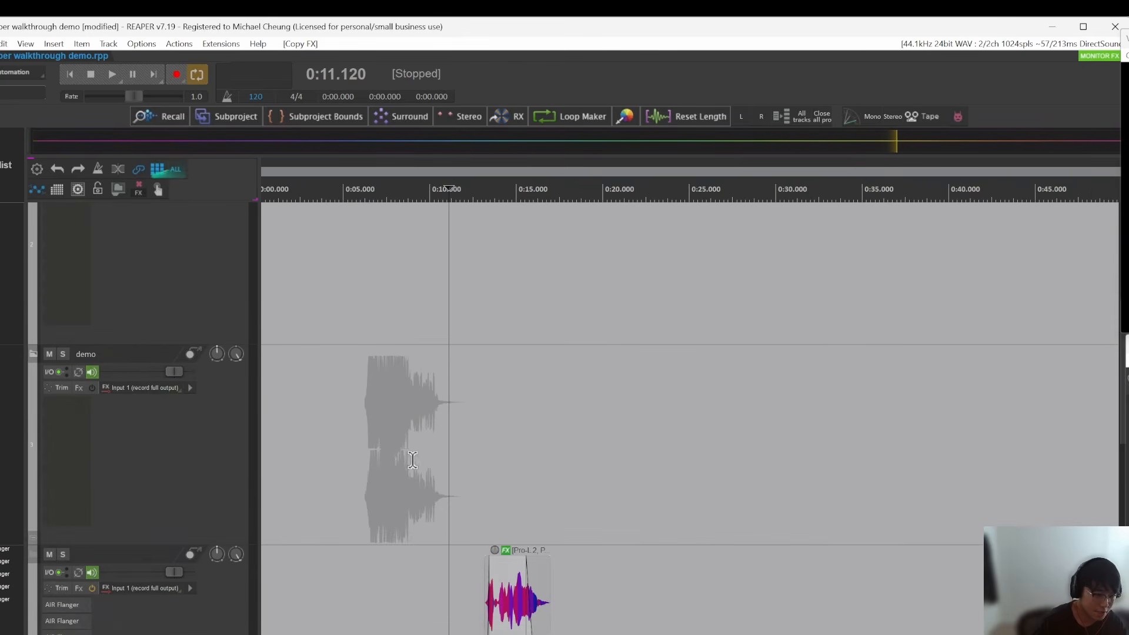
{"action": "scroll", "coordinate": [410, 459], "scroll_direction": "up", "scroll_amount": 1}
{"action": "left_click_drag", "start_coordinate": [467, 624], "coordinate": [472, 330]}
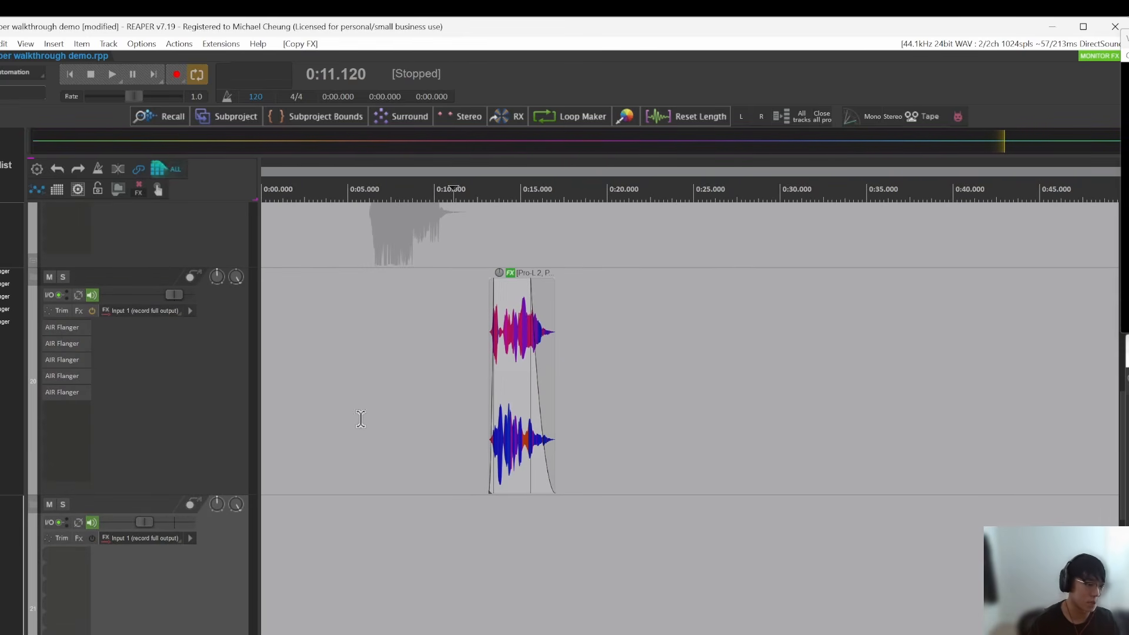
{"action": "left_click", "coordinate": [419, 391]}
{"action": "scroll", "coordinate": [450, 438], "scroll_direction": "down", "scroll_amount": 5}
{"action": "left_click", "coordinate": [461, 455]}
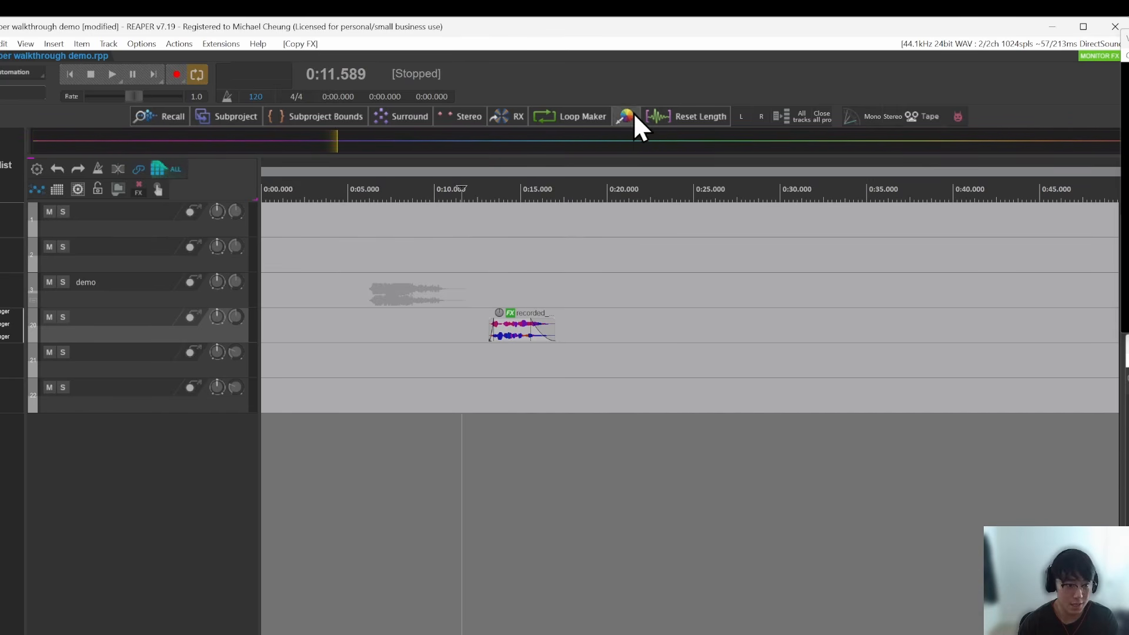
Step: Expand the demo folder track to reveal its child tracks 4 to 19
{"action": "left_click", "coordinate": [483, 295]}
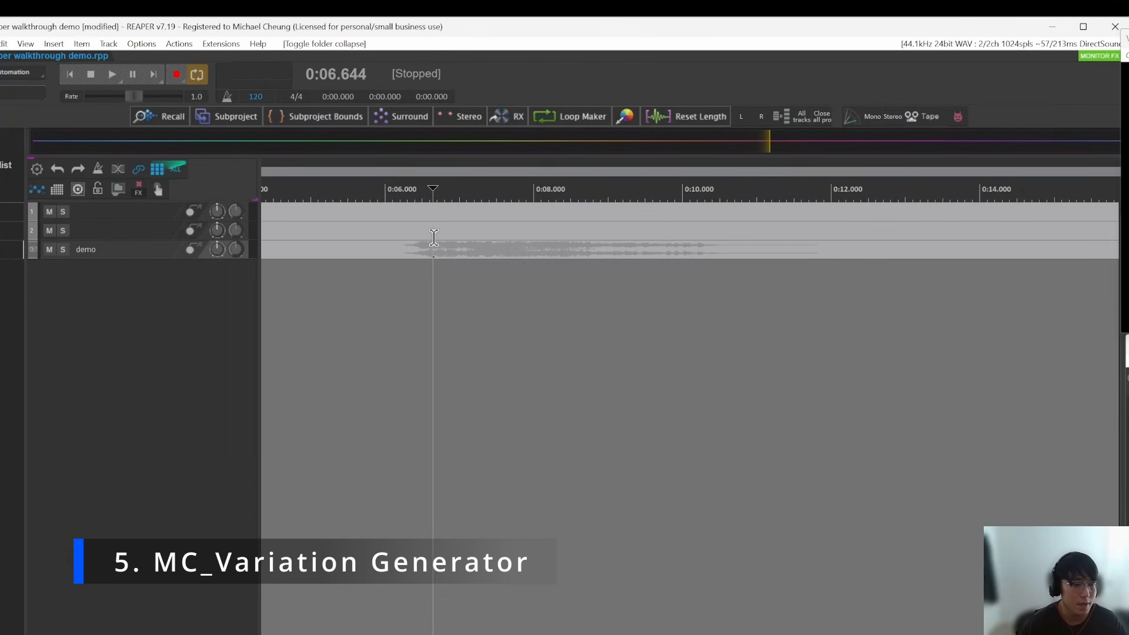
{"action": "left_click", "coordinate": [404, 248]}
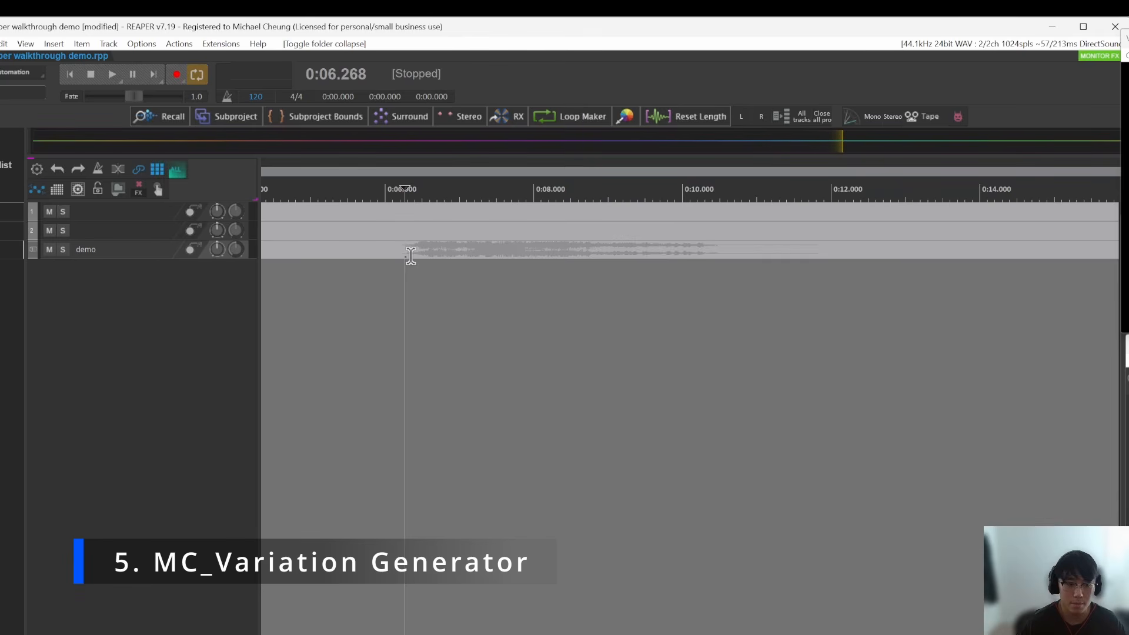
{"action": "left_click", "coordinate": [402, 251]}
{"action": "key", "text": "f"}
{"action": "left_click", "coordinate": [404, 307]}
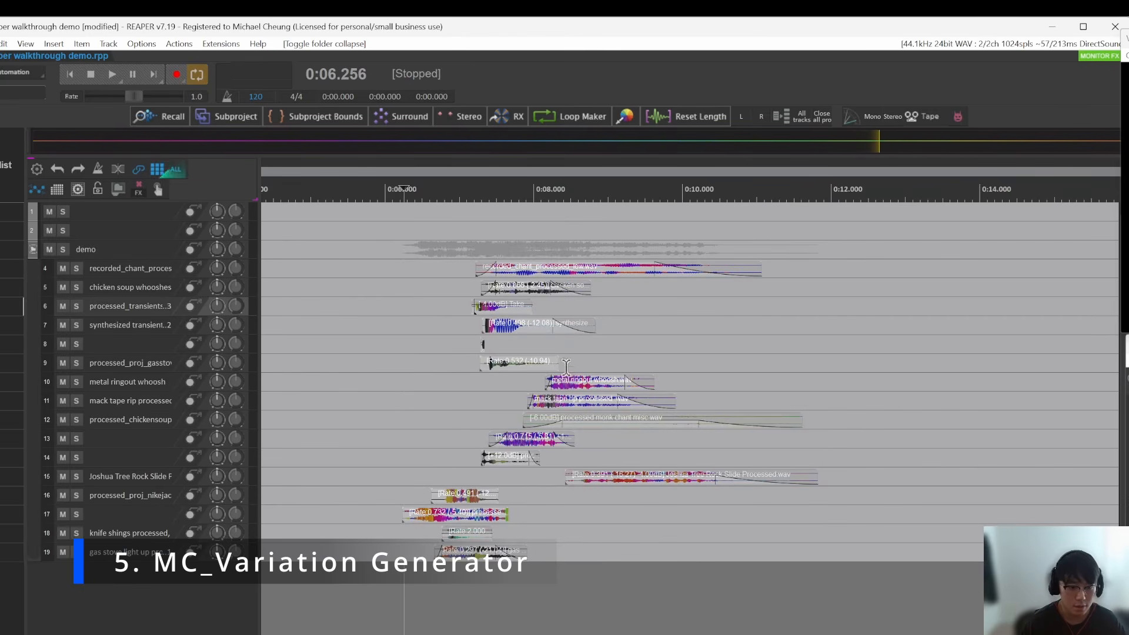
Step: Play the demo folder's layered sound from just after 0:06 and inspect its layers
{"action": "left_click", "coordinate": [413, 382]}
{"action": "scroll", "coordinate": [471, 384], "scroll_direction": "up", "scroll_amount": 2}
{"action": "scroll", "coordinate": [471, 384], "scroll_direction": "up", "scroll_amount": 2}
{"action": "left_click", "coordinate": [422, 372]}
{"action": "scroll", "coordinate": [423, 373], "scroll_direction": "down", "scroll_amount": 2}
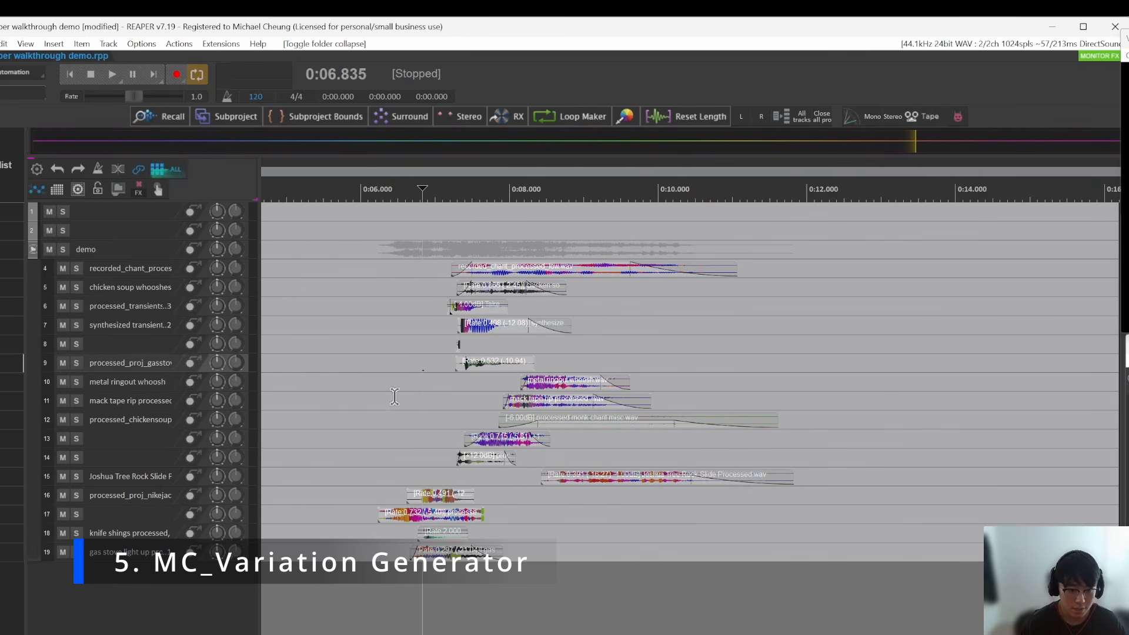
{"action": "left_click", "coordinate": [368, 388]}
{"action": "scroll", "coordinate": [429, 395], "scroll_direction": "up", "scroll_amount": 2}
{"action": "left_click", "coordinate": [351, 360]}
{"action": "key", "text": "space"}
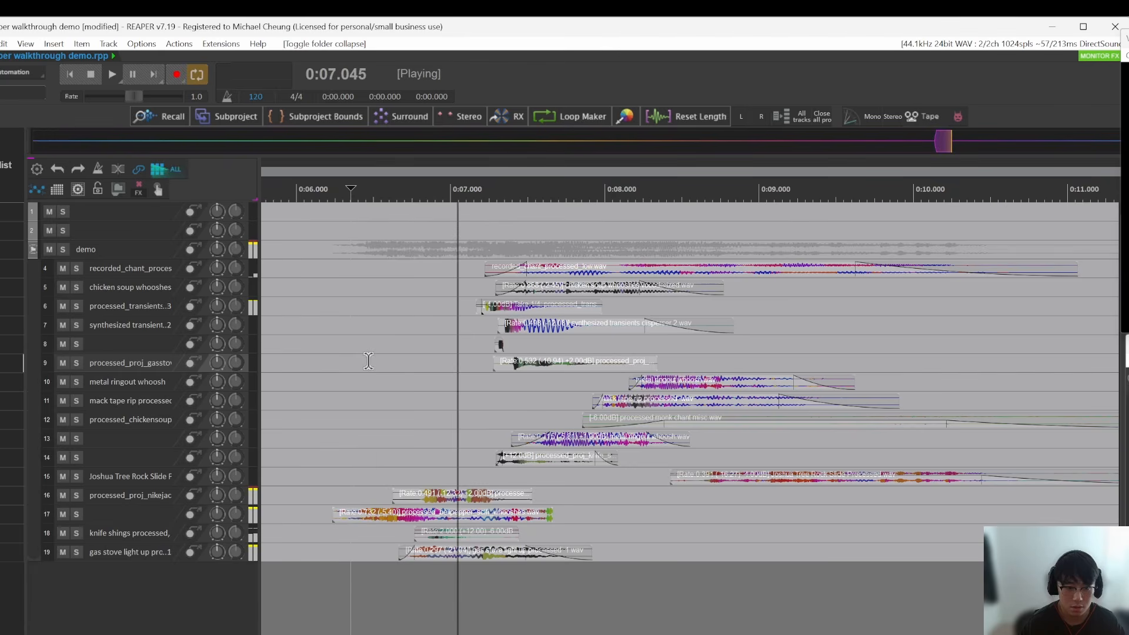
{"action": "scroll", "coordinate": [479, 381], "scroll_direction": "down", "scroll_amount": 2}
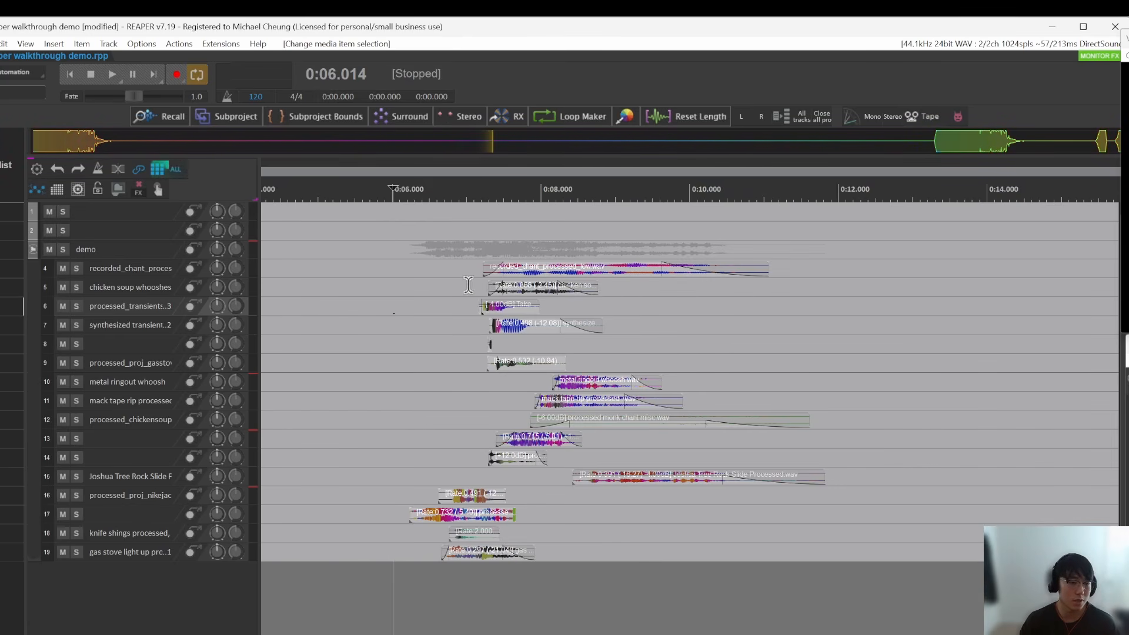
Step: Copy the layered items on tracks 4 to 19 and paste them at about 0:12 and again at about 0:19
{"action": "left_click_drag", "start_coordinate": [438, 328], "coordinate": [412, 326]}
{"action": "scroll", "coordinate": [405, 321], "scroll_direction": "down", "scroll_amount": 4}
{"action": "left_click_drag", "start_coordinate": [393, 263], "coordinate": [607, 551]}
{"action": "left_click", "coordinate": [611, 265]}
{"action": "key", "text": "ctrl+v"}
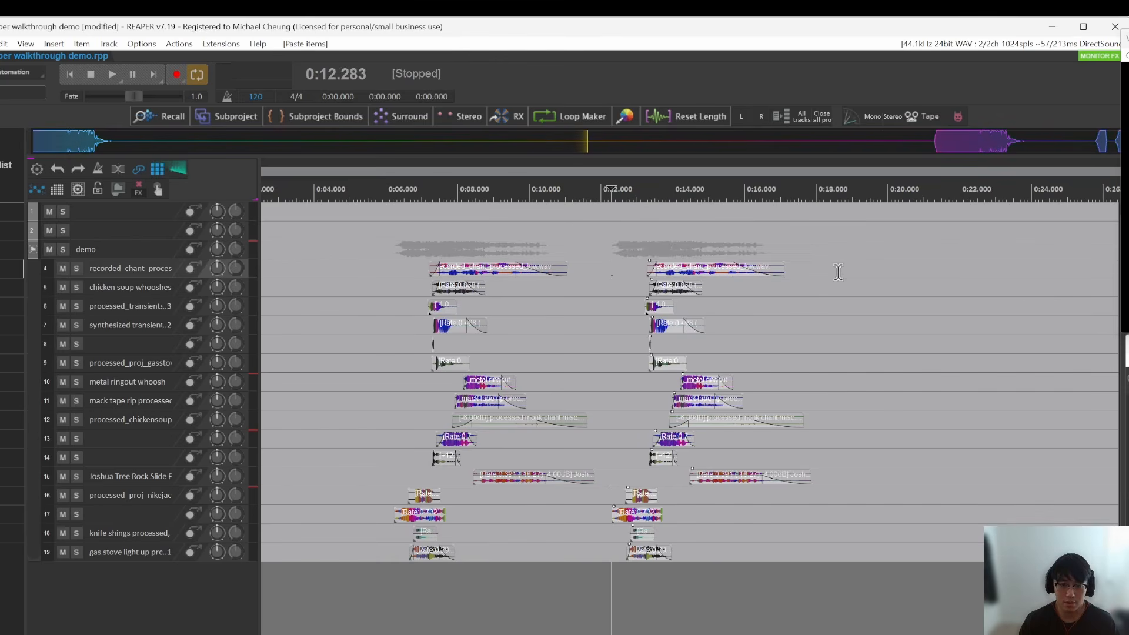
{"action": "left_click", "coordinate": [838, 272]}
{"action": "left_click", "coordinate": [848, 270]}
{"action": "key", "text": "ctrl+v"}
Step: In the first pasted copy, set the track 16 item's playback rate to 0.361 and the knife shings item's to 1.470
{"action": "left_click", "coordinate": [641, 402]}
{"action": "key", "text": "t"}
{"action": "scroll", "coordinate": [654, 517], "scroll_direction": "up", "scroll_amount": 4}
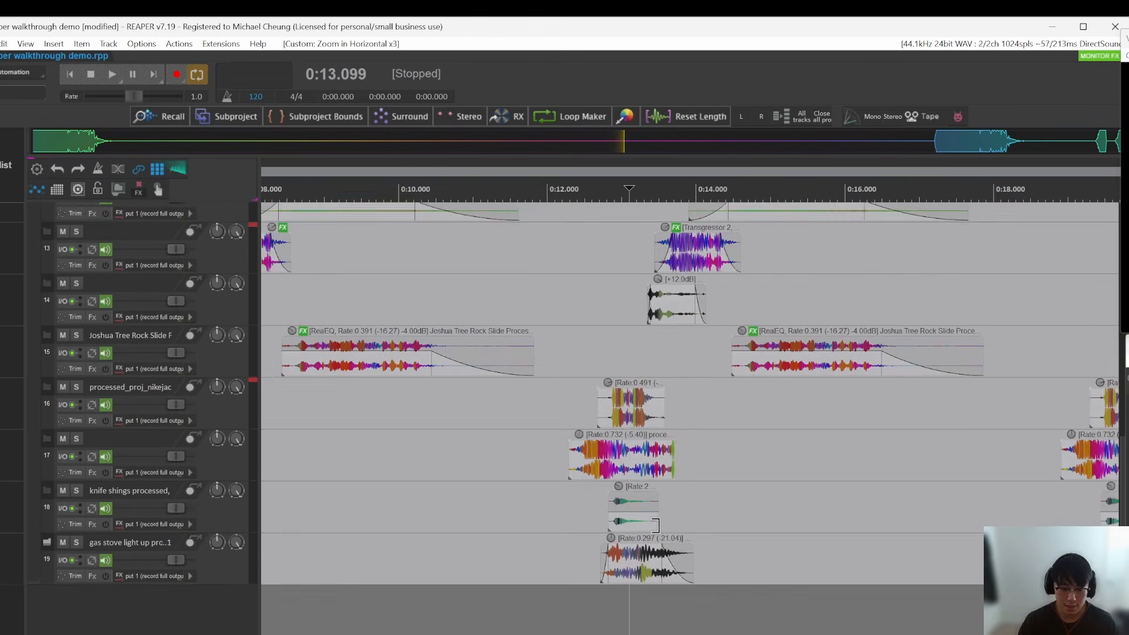
{"action": "left_click", "coordinate": [600, 487]}
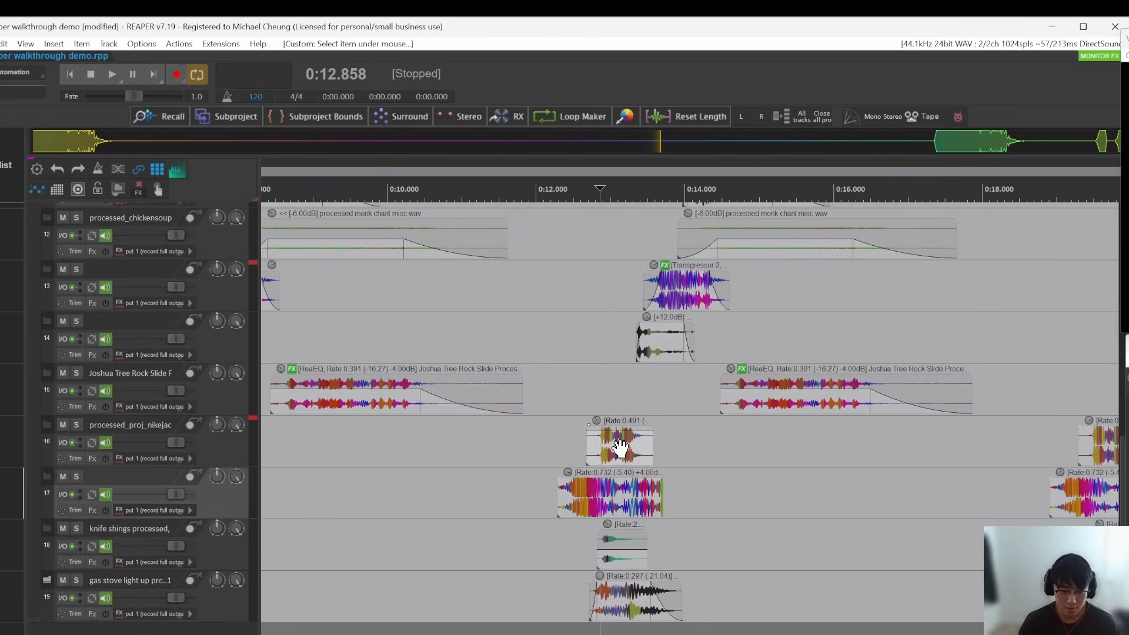
{"action": "scroll", "coordinate": [621, 453], "scroll_direction": "down", "scroll_amount": 4}
{"action": "scroll", "coordinate": [627, 454], "scroll_direction": "down", "scroll_amount": 5}
{"action": "scroll", "coordinate": [626, 559], "scroll_direction": "down", "scroll_amount": 5}
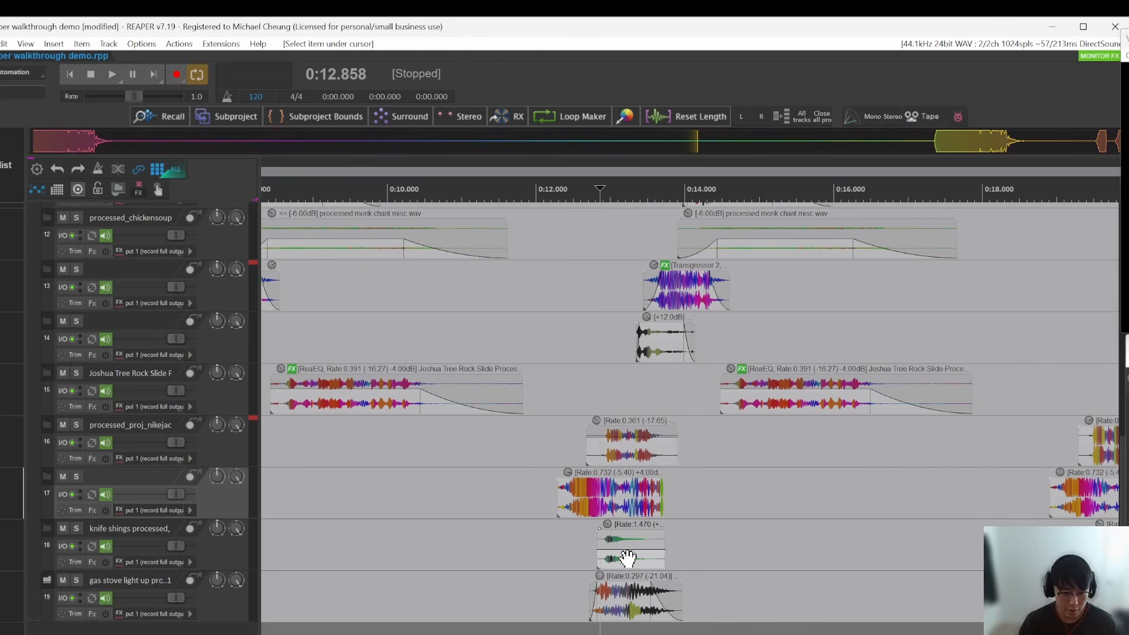
Step: In the first pasted copy, pitch the knife shings item to -5 and the gas stove item to +5 semitones
{"action": "left_click", "coordinate": [622, 558]}
{"action": "scroll", "coordinate": [622, 552], "scroll_direction": "up", "scroll_amount": 3}
{"action": "left_click", "coordinate": [583, 503]}
{"action": "left_click", "coordinate": [637, 556]}
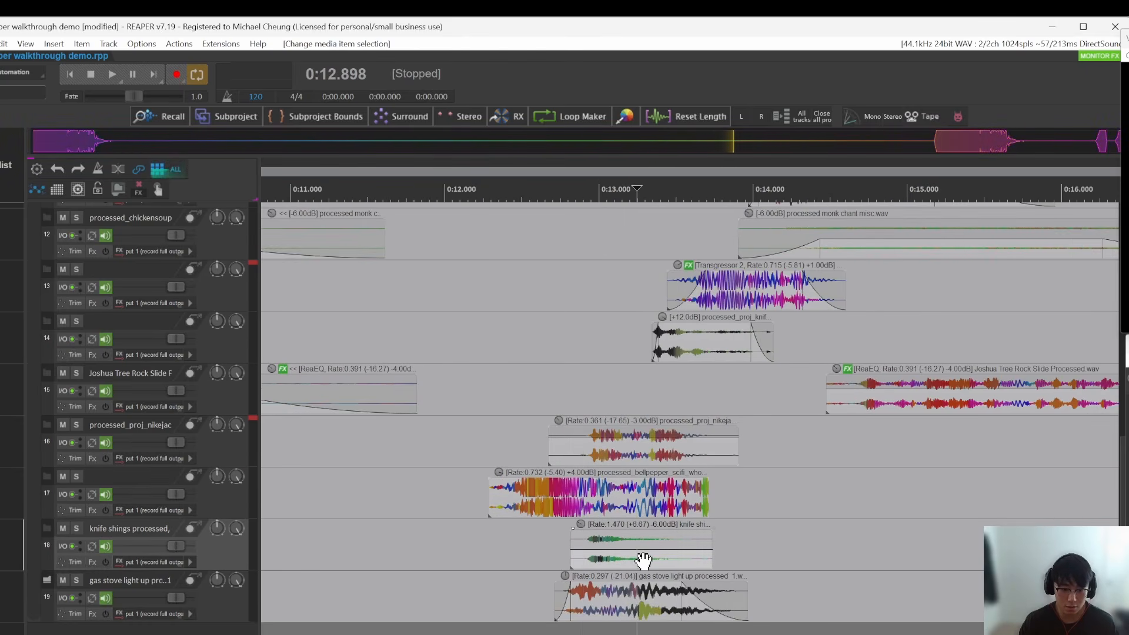
{"action": "scroll", "coordinate": [637, 556], "scroll_direction": "down", "scroll_amount": 5}
{"action": "left_click", "coordinate": [621, 606]}
{"action": "scroll", "coordinate": [635, 607], "scroll_direction": "up", "scroll_amount": 3}
{"action": "scroll", "coordinate": [639, 608], "scroll_direction": "up", "scroll_amount": 2}
{"action": "key", "text": "alt+p"}
Step: Shift the items on tracks 7, 9 and 14 of the first pasted copy to slightly different times
{"action": "left_click", "coordinate": [599, 394]}
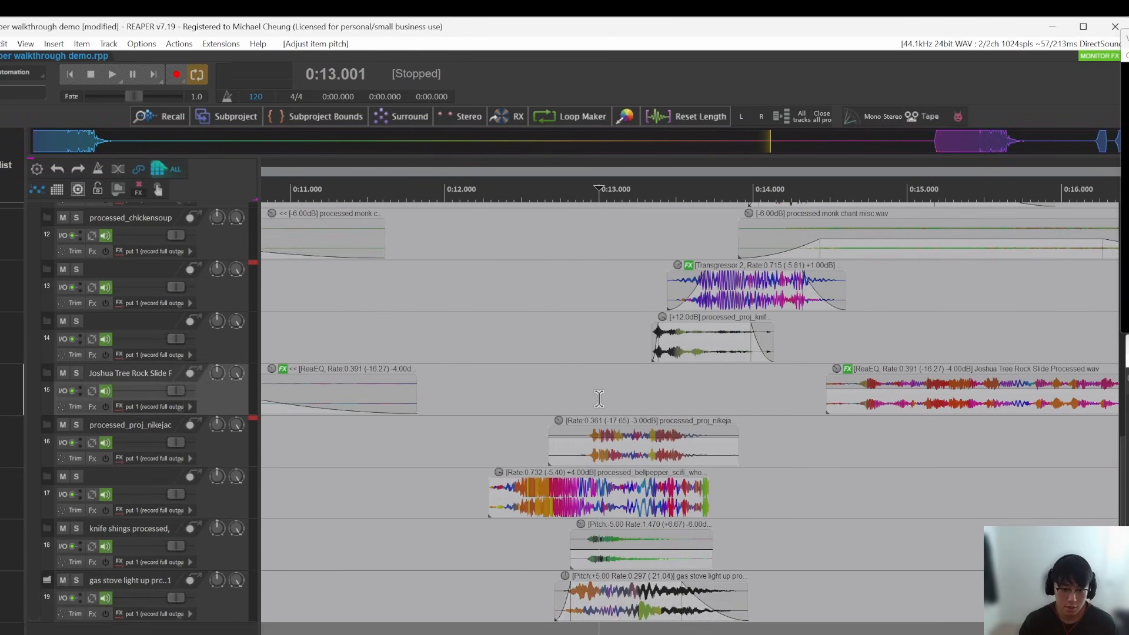
{"action": "scroll", "coordinate": [601, 393], "scroll_direction": "down", "scroll_amount": 7}
{"action": "scroll", "coordinate": [623, 364], "scroll_direction": "up", "scroll_amount": 3}
{"action": "left_click_drag", "start_coordinate": [663, 334], "coordinate": [654, 334]}
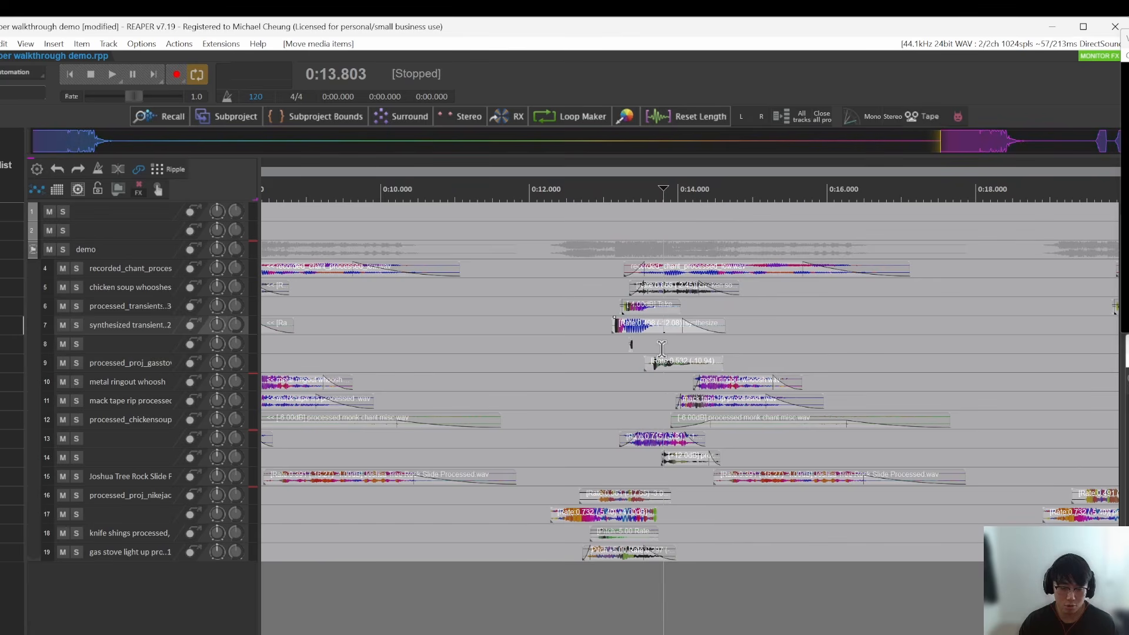
Step: Delete both pasted copies of the layered items, keeping only the original group
{"action": "left_click", "coordinate": [577, 388]}
{"action": "scroll", "coordinate": [577, 389], "scroll_direction": "down", "scroll_amount": 3}
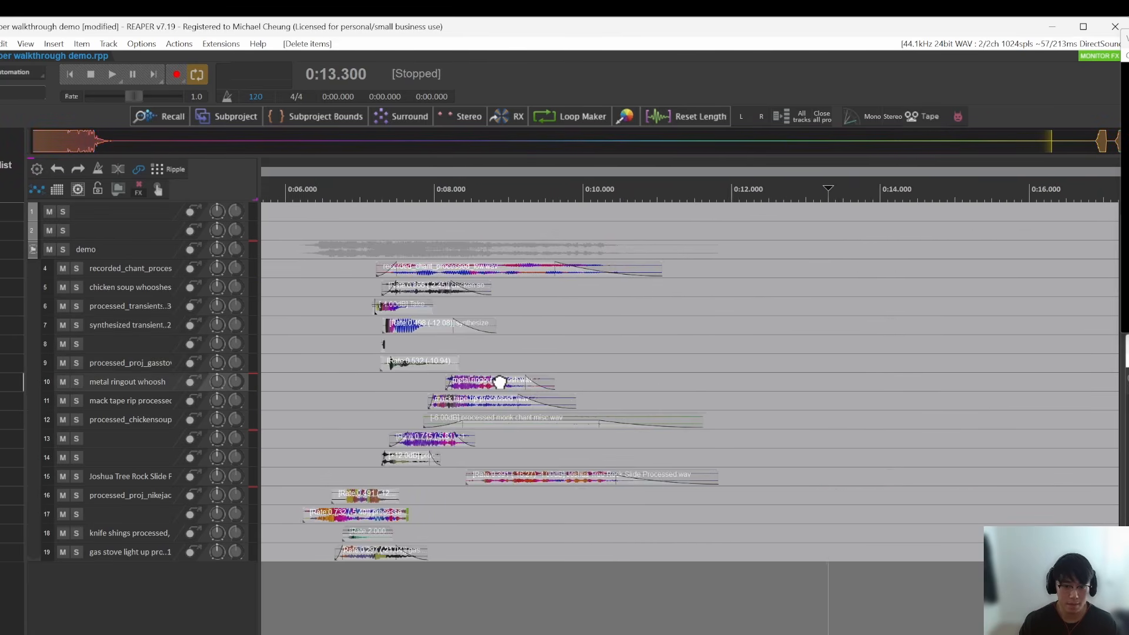
{"action": "scroll", "coordinate": [595, 384], "scroll_direction": "down", "scroll_amount": 3}
{"action": "left_click", "coordinate": [754, 388]}
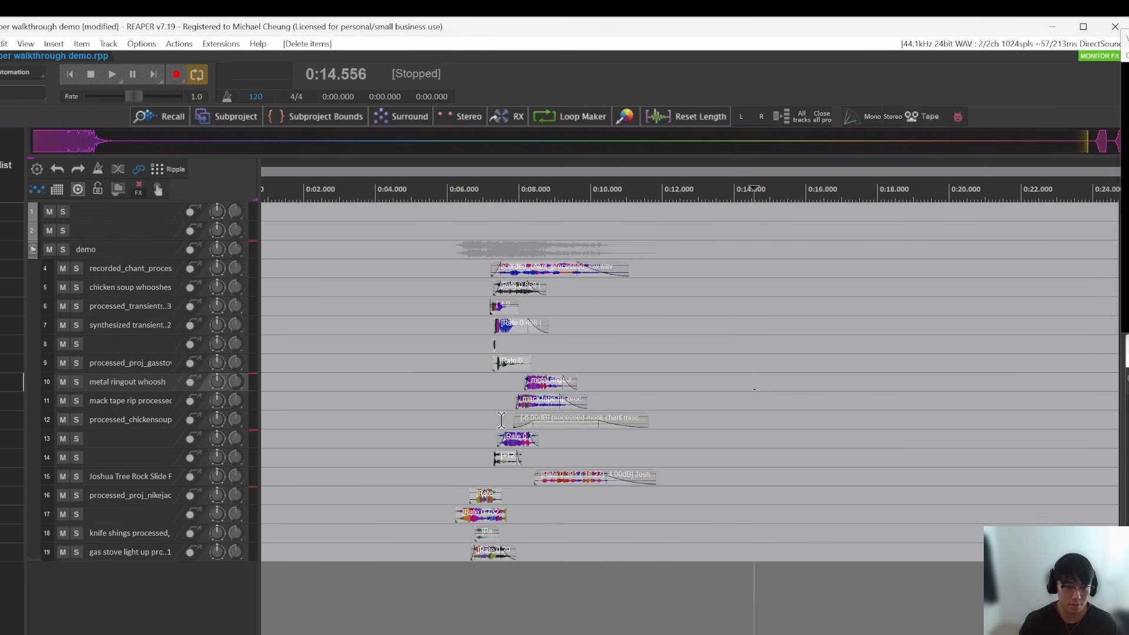
Step: Find the mc_Variation Generator Tool.lua script with the filter mc_va, run it, and place its window clear of the layered items
{"action": "left_click", "coordinate": [454, 421]}
{"action": "key", "text": "shift+slash"}
{"action": "type", "text": "mc_va"}
{"action": "key", "text": "Down"}
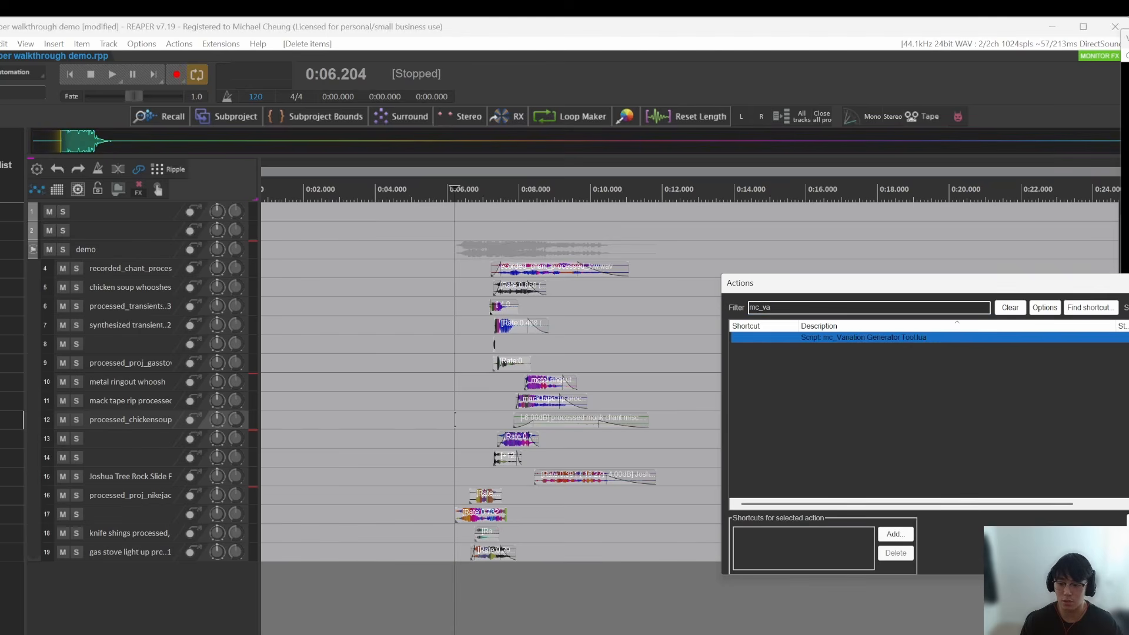
{"action": "key", "text": "Return"}
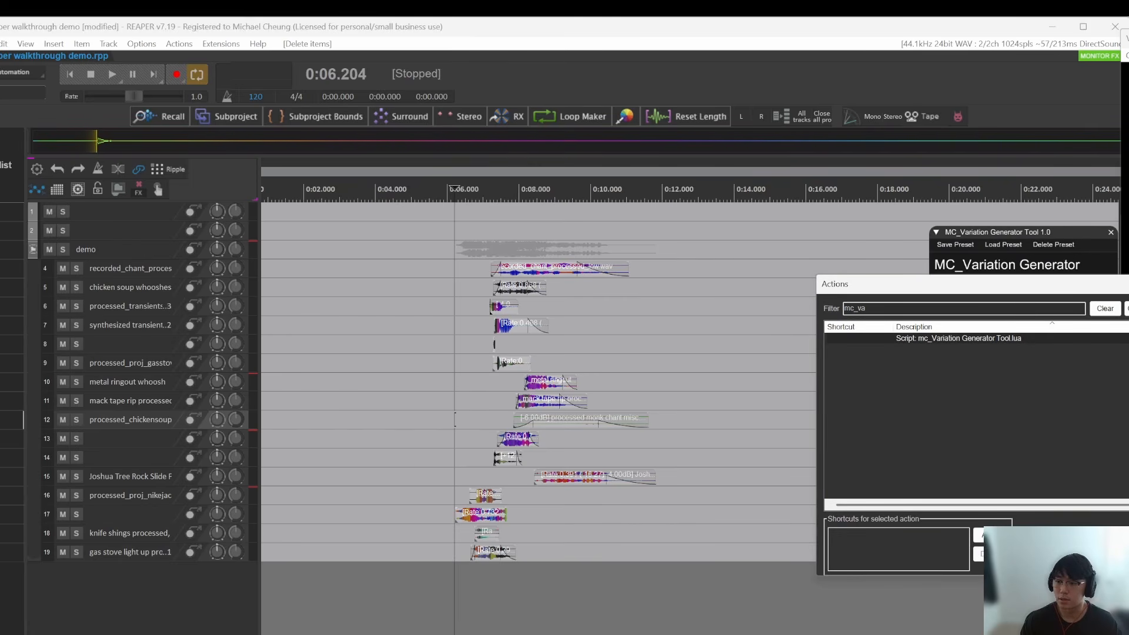
{"action": "left_click_drag", "start_coordinate": [1012, 233], "coordinate": [887, 226]}
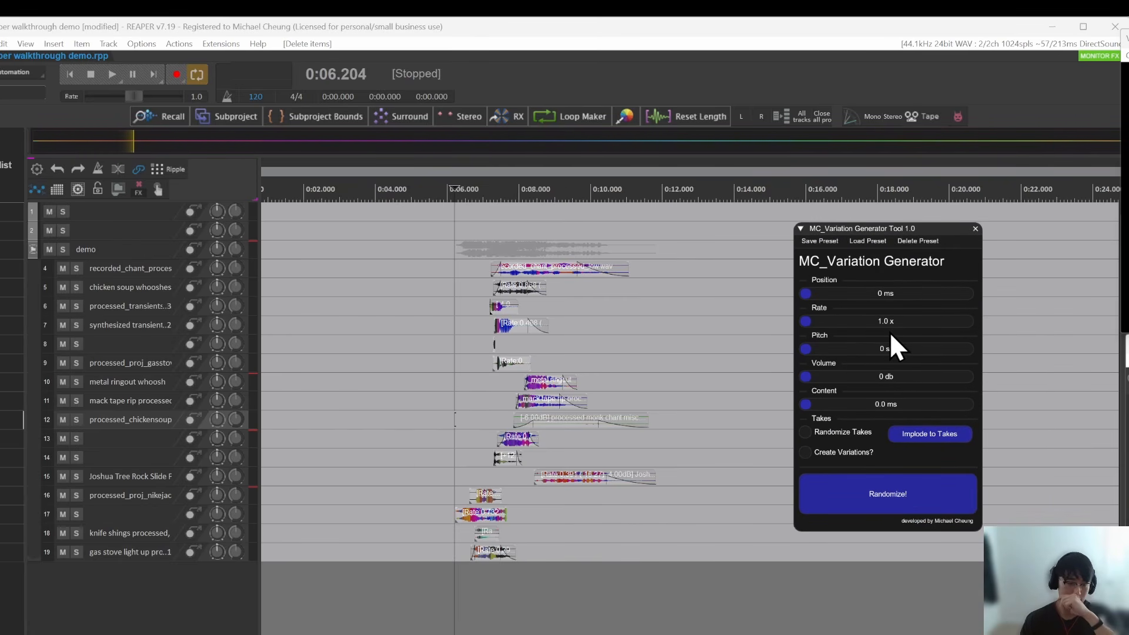
{"action": "left_click", "coordinate": [692, 360]}
{"action": "scroll", "coordinate": [601, 372], "scroll_direction": "up", "scroll_amount": 3}
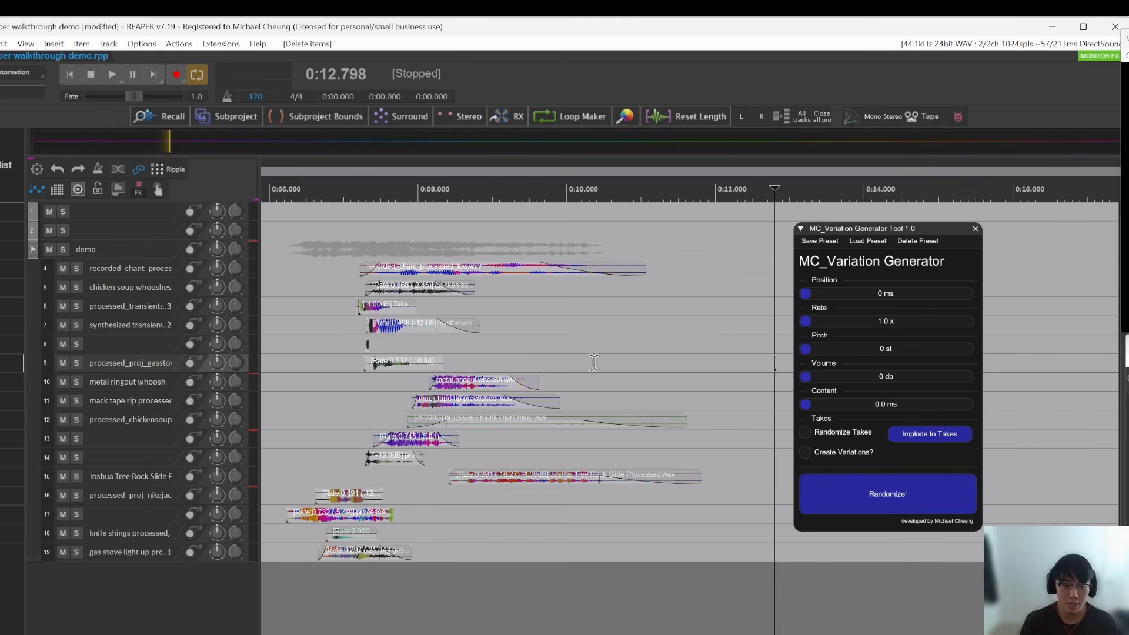
{"action": "left_click_drag", "start_coordinate": [884, 228], "coordinate": [939, 241]}
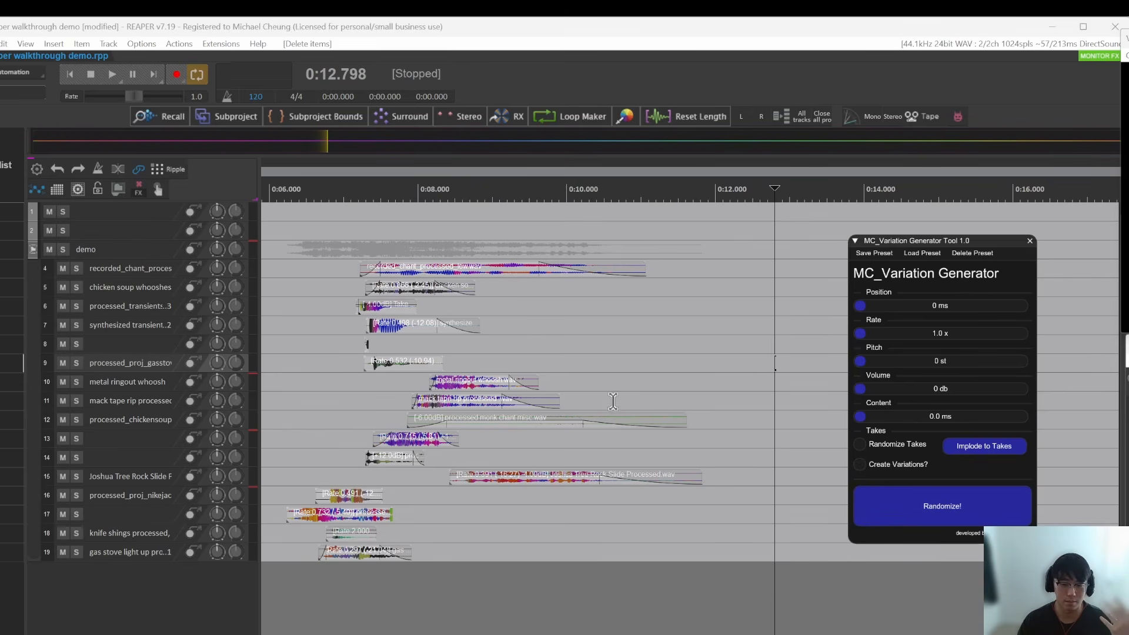
Step: Load the mc_default preset in the variation generator and move its window clear of the layered items
{"action": "left_click", "coordinate": [917, 253]}
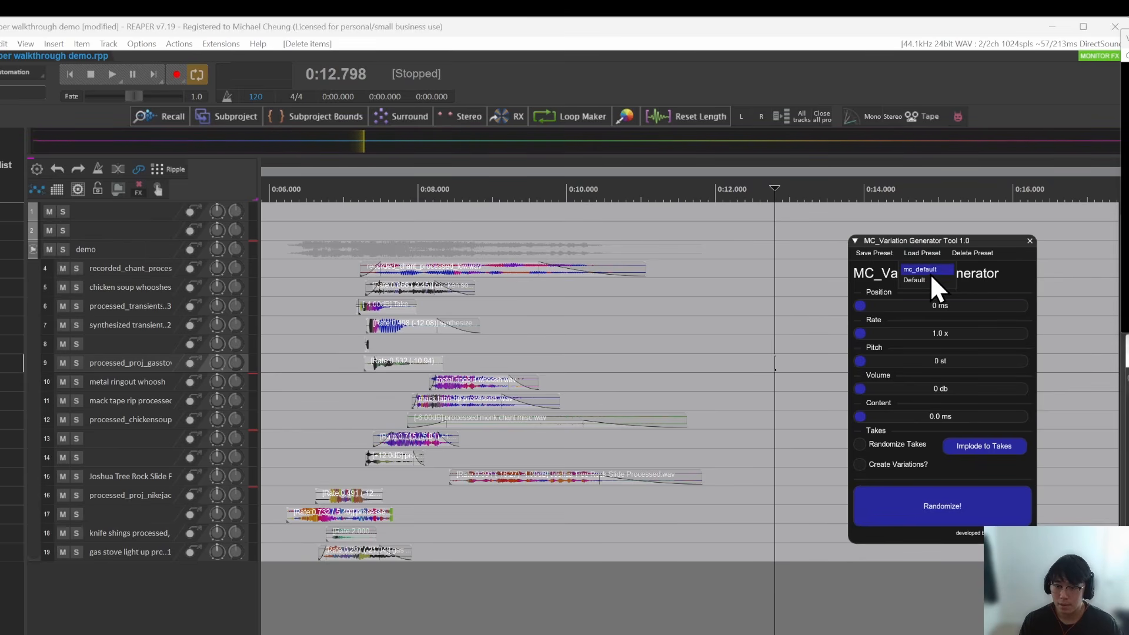
{"action": "left_click", "coordinate": [930, 273]}
{"action": "left_click_drag", "start_coordinate": [940, 242], "coordinate": [1034, 254]}
Step: Select all the layered items and turn on the Create Variations option
{"action": "left_click", "coordinate": [820, 382]}
{"action": "scroll", "coordinate": [637, 565], "scroll_direction": "down", "scroll_amount": 3}
{"action": "left_click_drag", "start_coordinate": [705, 601], "coordinate": [465, 269]}
{"action": "scroll", "coordinate": [524, 347], "scroll_direction": "up", "scroll_amount": 3}
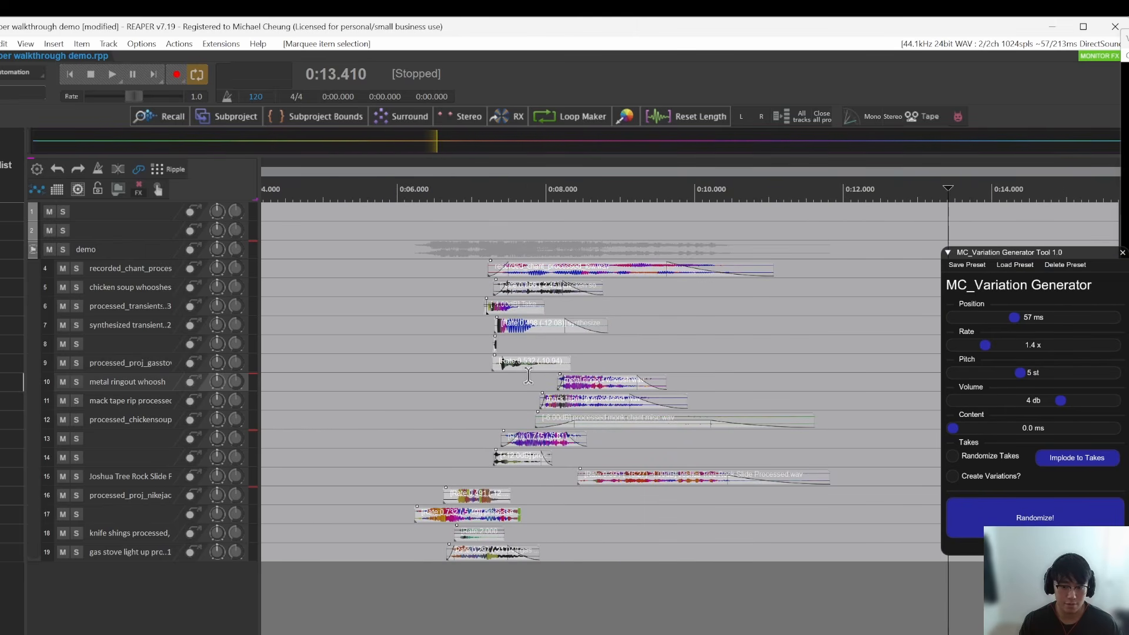
{"action": "left_click", "coordinate": [953, 476]}
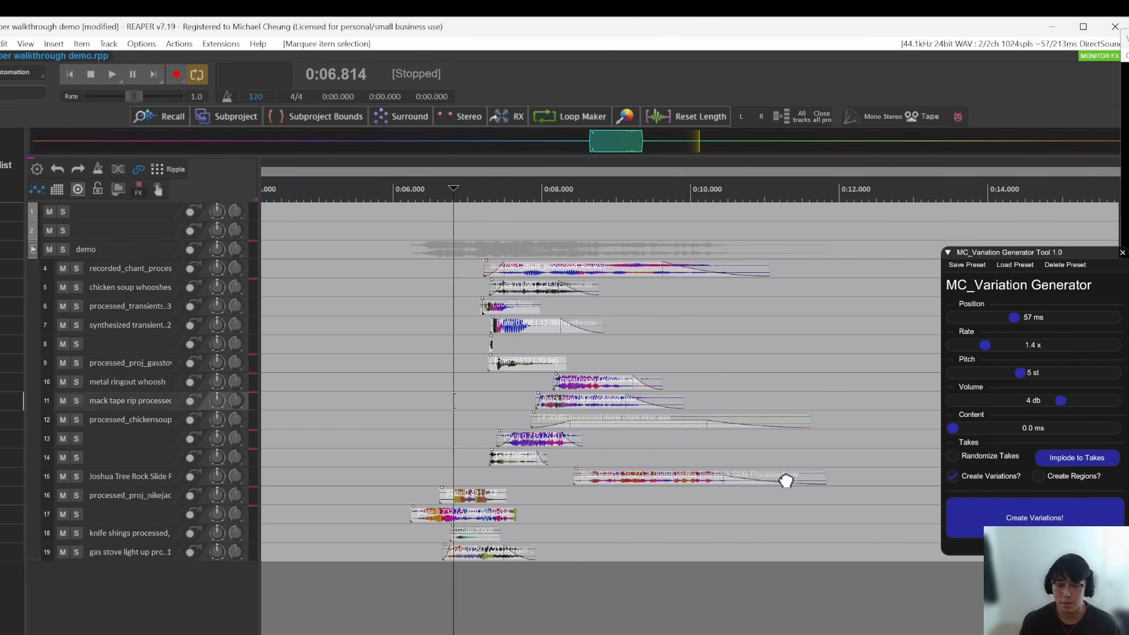
Step: Generate five variations of the selected layered items
{"action": "scroll", "coordinate": [527, 445], "scroll_direction": "down", "scroll_amount": 3}
{"action": "left_click", "coordinate": [1014, 520]}
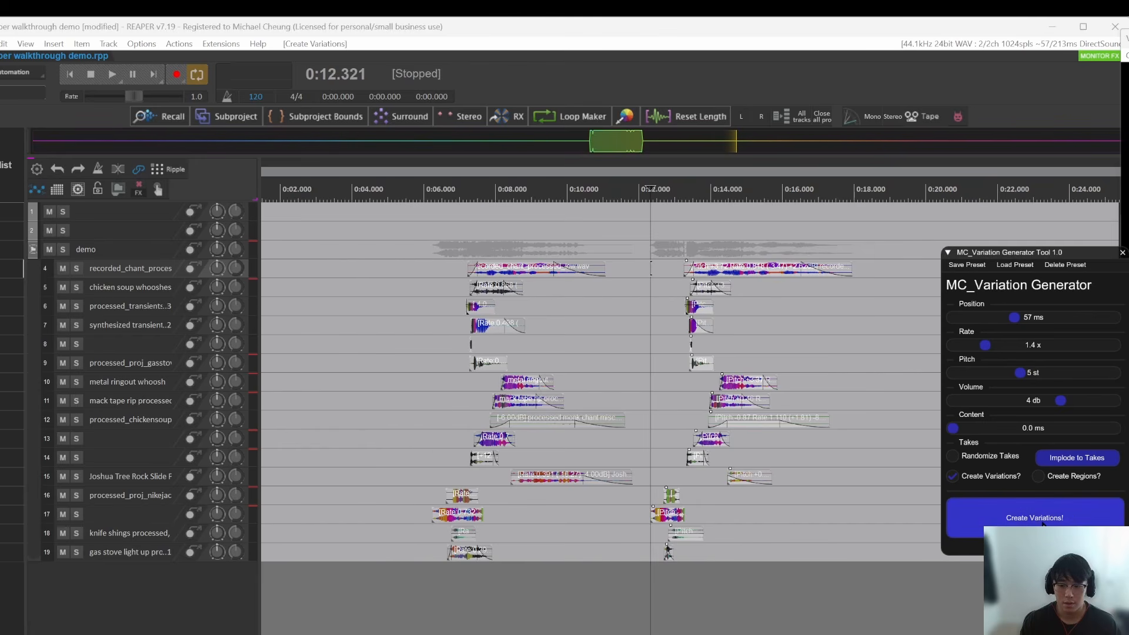
{"action": "left_click", "coordinate": [1016, 521]}
{"action": "left_click", "coordinate": [1027, 520]}
{"action": "left_click", "coordinate": [1029, 521]}
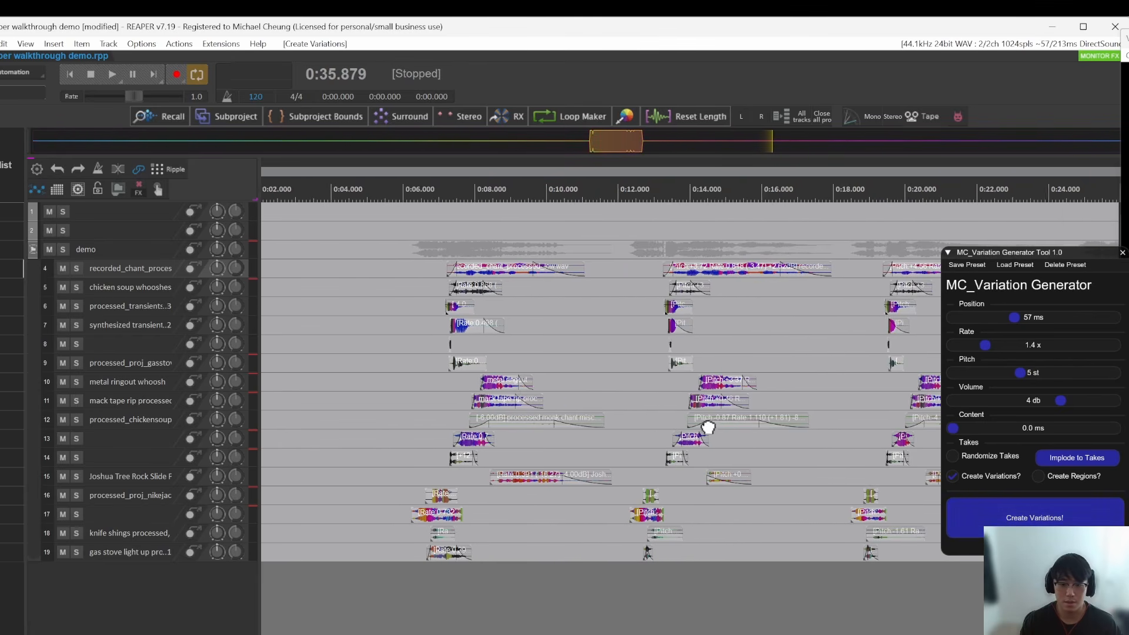
{"action": "scroll", "coordinate": [647, 423], "scroll_direction": "down", "scroll_amount": 5}
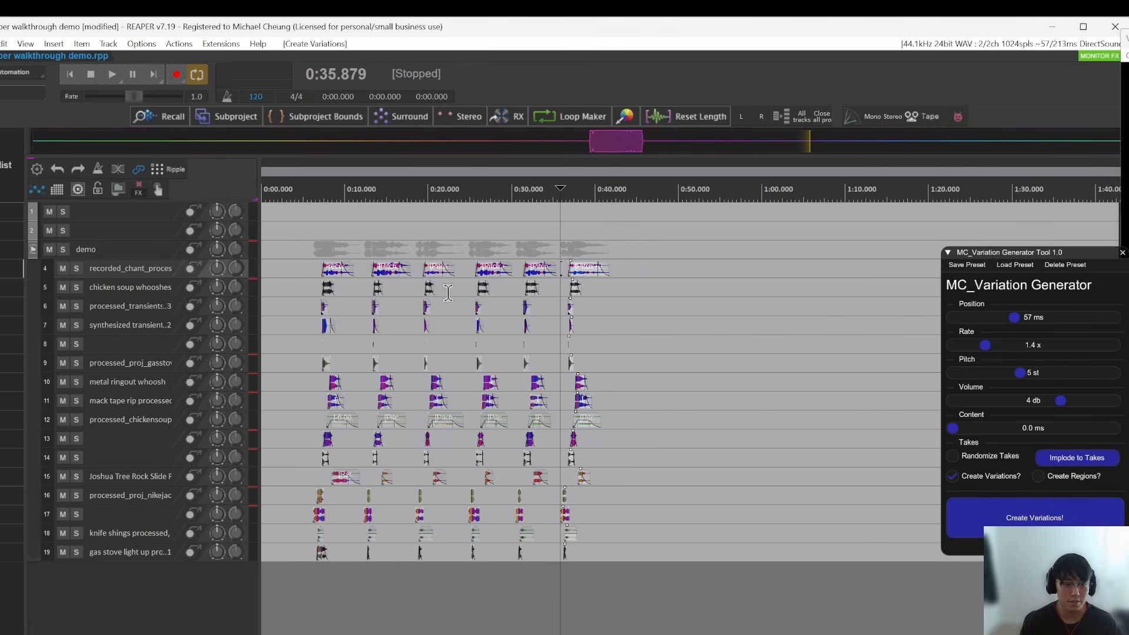
Step: Play back the five generated variations one after another to compare how they sound
{"action": "scroll", "coordinate": [344, 329], "scroll_direction": "up", "scroll_amount": 2}
{"action": "left_click", "coordinate": [441, 321]}
{"action": "key", "text": "space"}
{"action": "scroll", "coordinate": [483, 334], "scroll_direction": "up", "scroll_amount": 1}
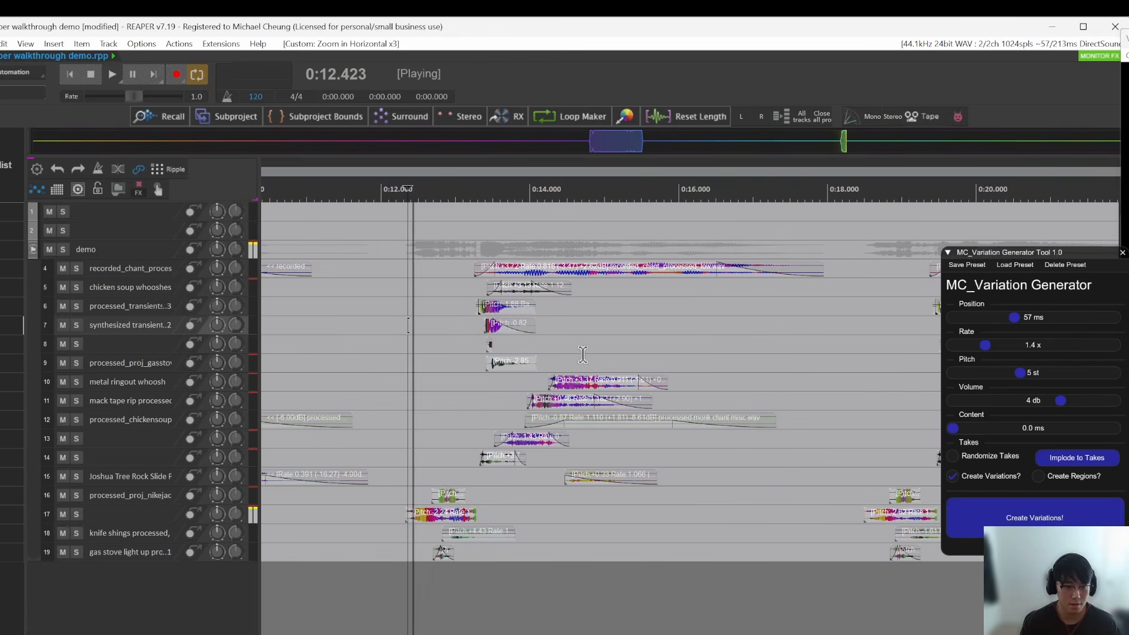
{"action": "scroll", "coordinate": [583, 355], "scroll_direction": "down", "scroll_amount": 2}
{"action": "key", "text": "space"}
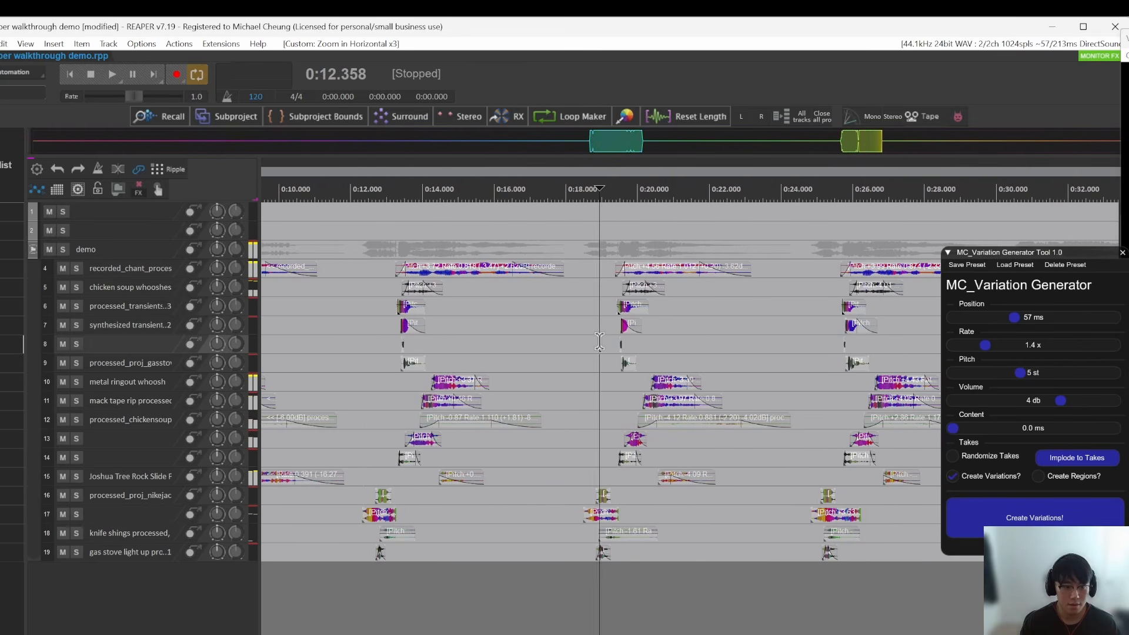
{"action": "key", "text": "space"}
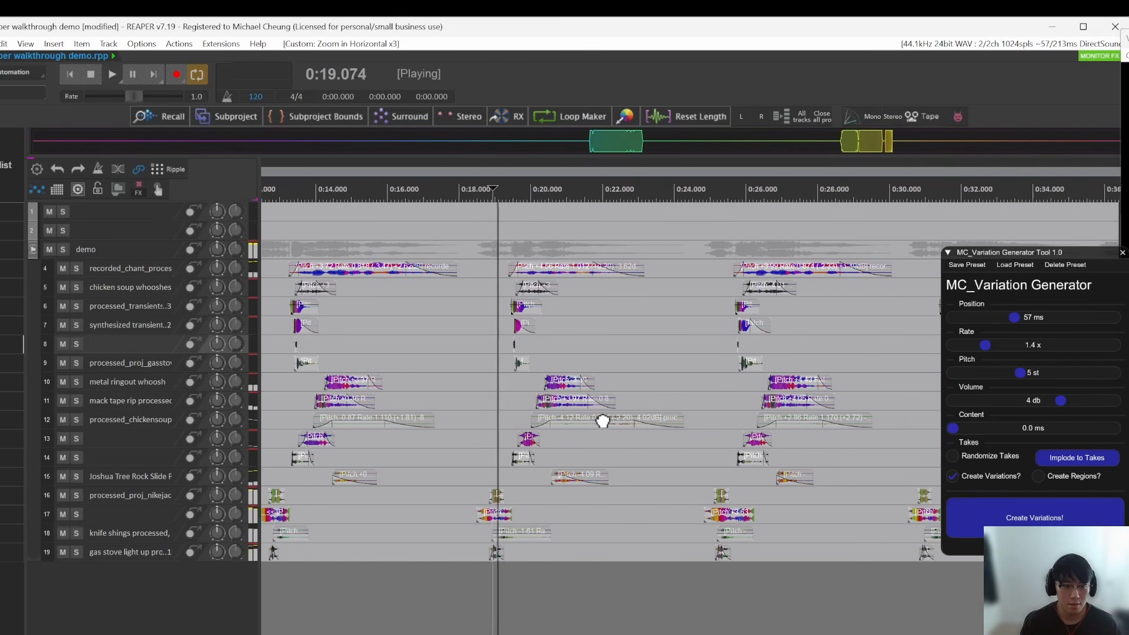
{"action": "left_click", "coordinate": [568, 344]}
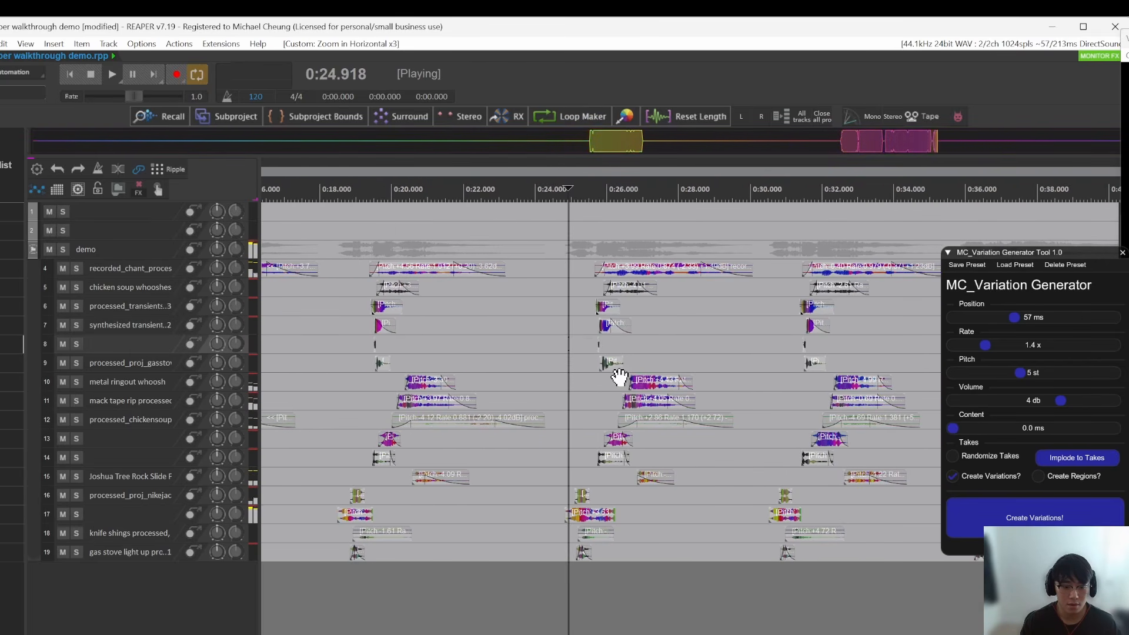
{"action": "left_click", "coordinate": [583, 334]}
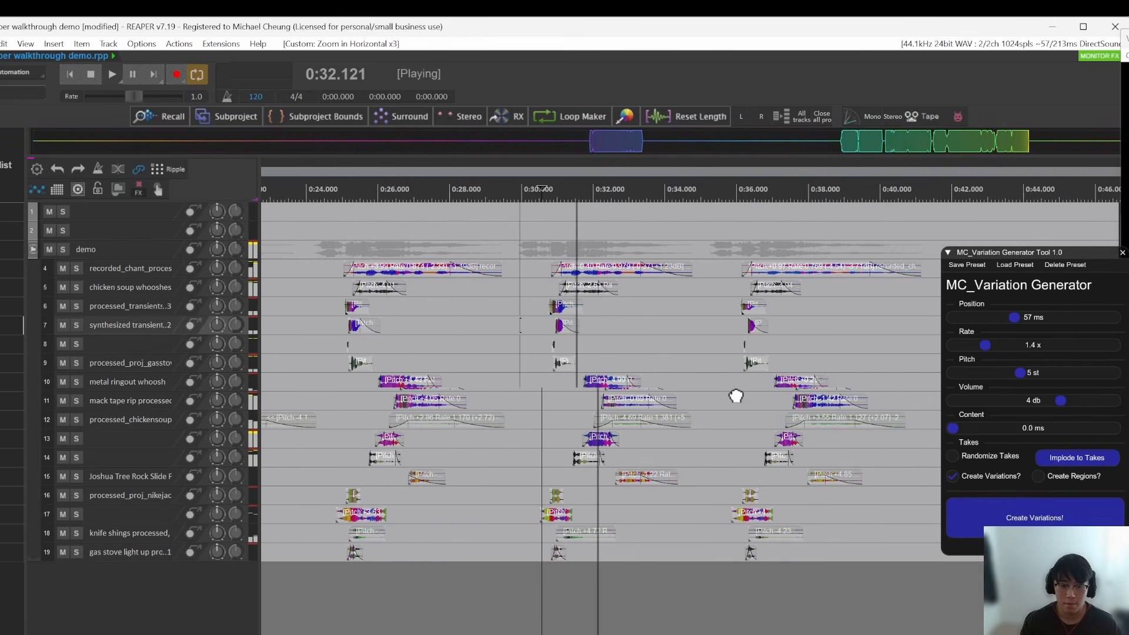
{"action": "left_click", "coordinate": [681, 388]}
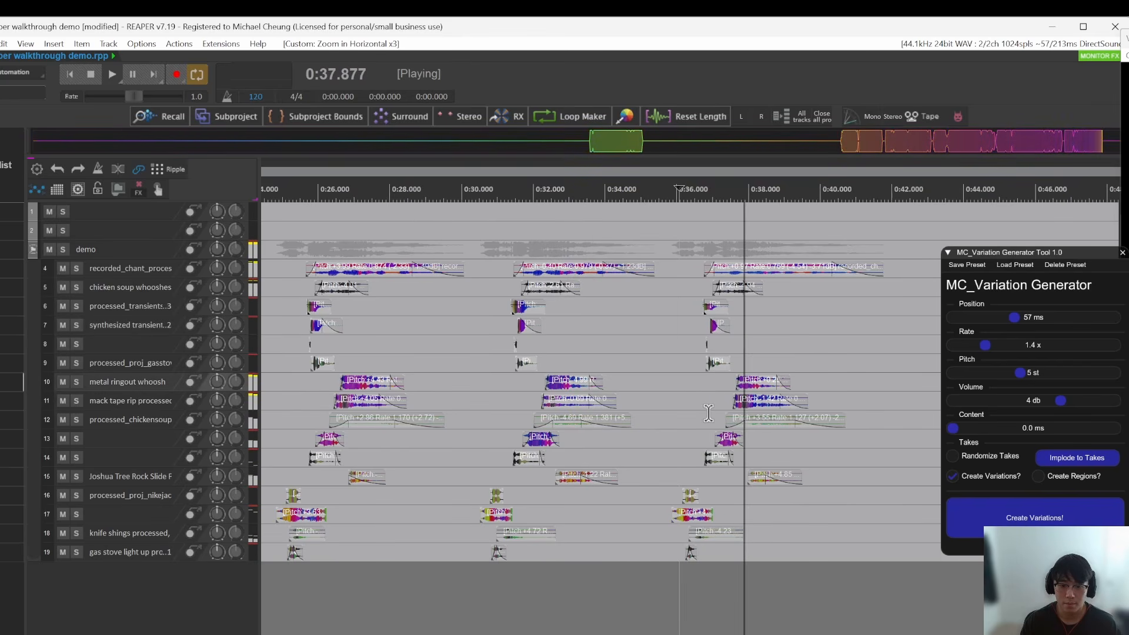
{"action": "key", "text": "space"}
{"action": "left_click", "coordinate": [863, 380]}
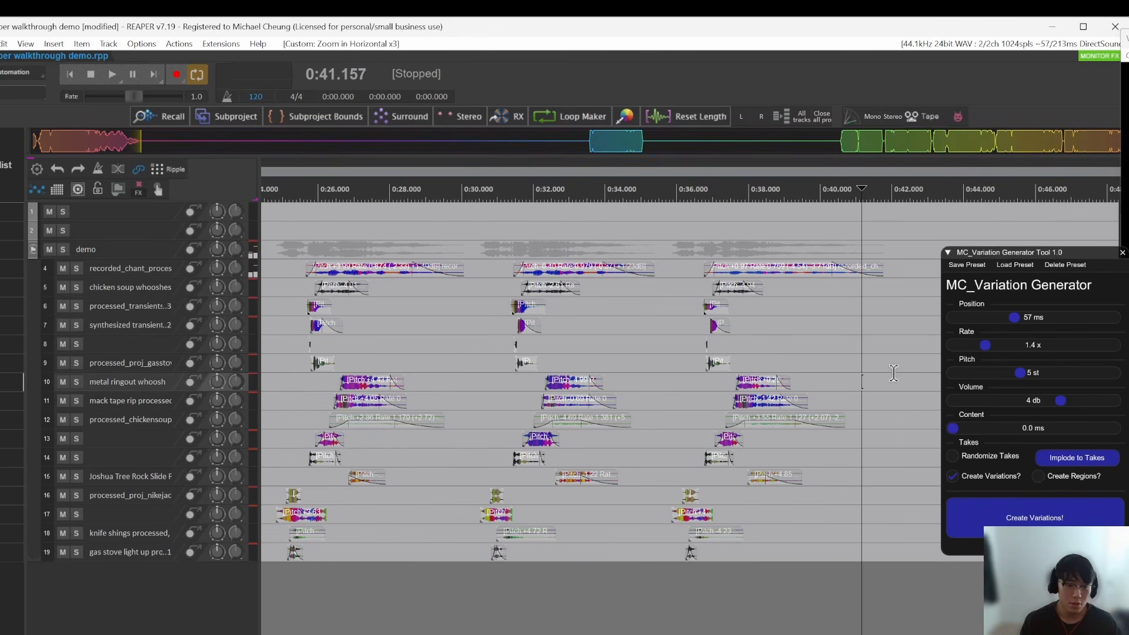
Step: Examine the item positions and the pitch, rate and volume labels across the original group and its variations
{"action": "scroll", "coordinate": [894, 373], "scroll_direction": "down", "scroll_amount": 4}
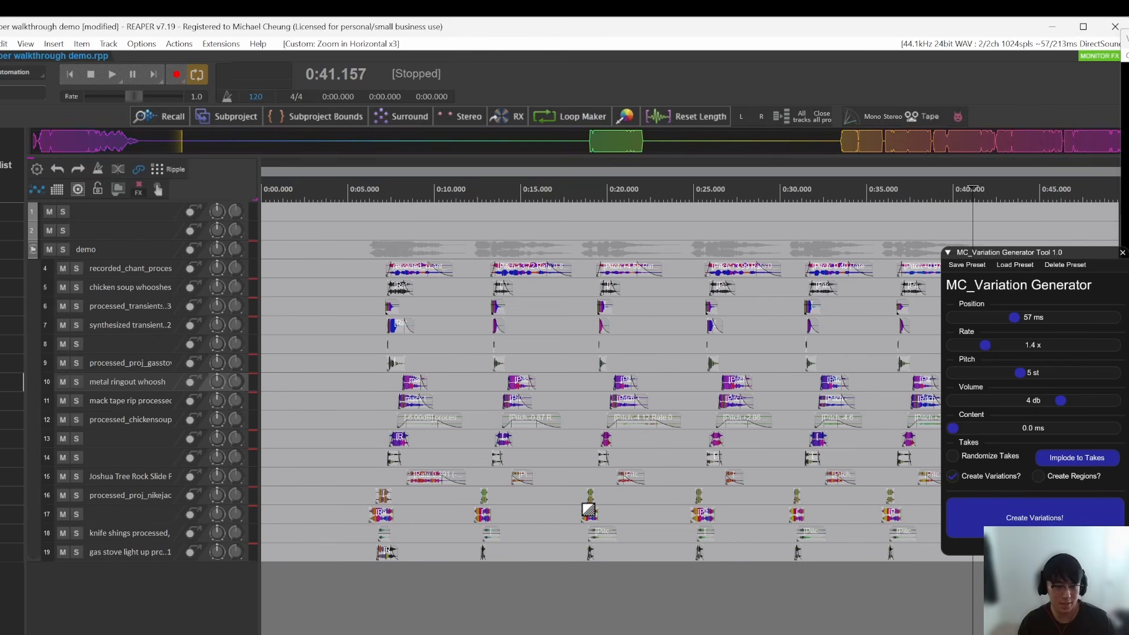
{"action": "left_click", "coordinate": [568, 389]}
{"action": "scroll", "coordinate": [568, 388], "scroll_direction": "up", "scroll_amount": 3}
{"action": "left_click", "coordinate": [456, 388]}
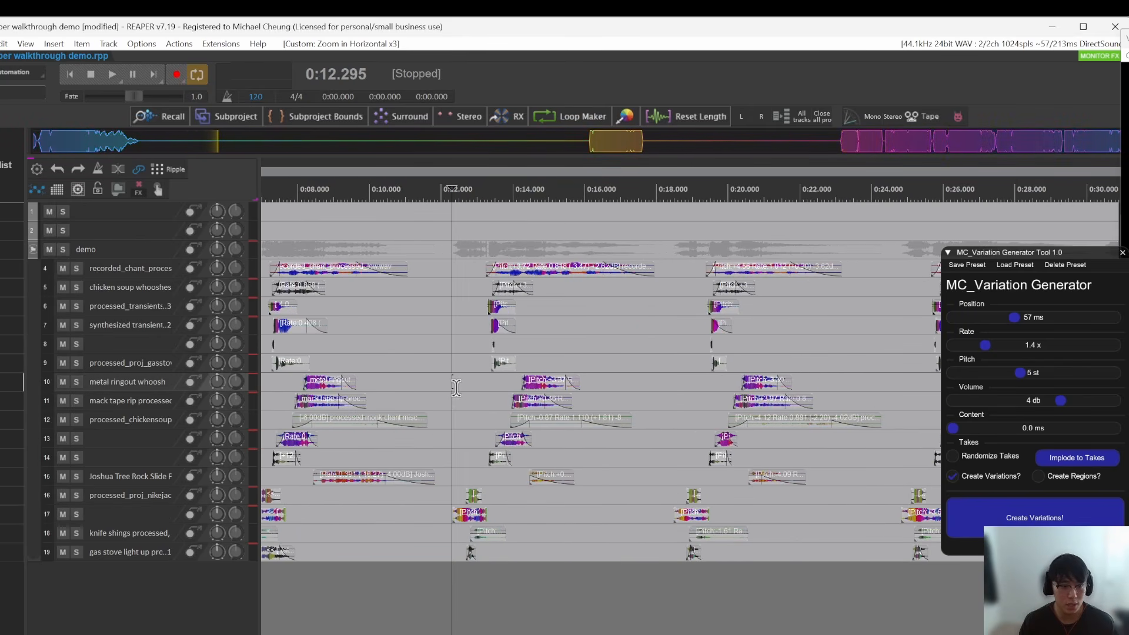
{"action": "scroll", "coordinate": [456, 388], "scroll_direction": "up", "scroll_amount": 3}
{"action": "left_click", "coordinate": [518, 462]}
{"action": "scroll", "coordinate": [536, 462], "scroll_direction": "up", "scroll_amount": 3}
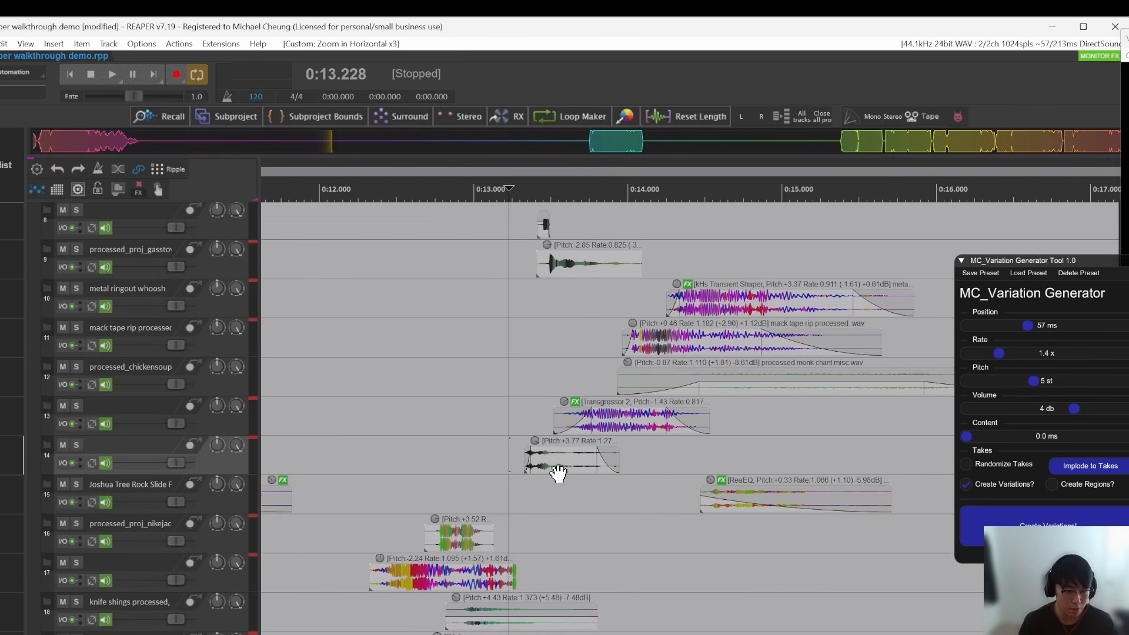
{"action": "left_click_drag", "start_coordinate": [600, 500], "coordinate": [602, 562]}
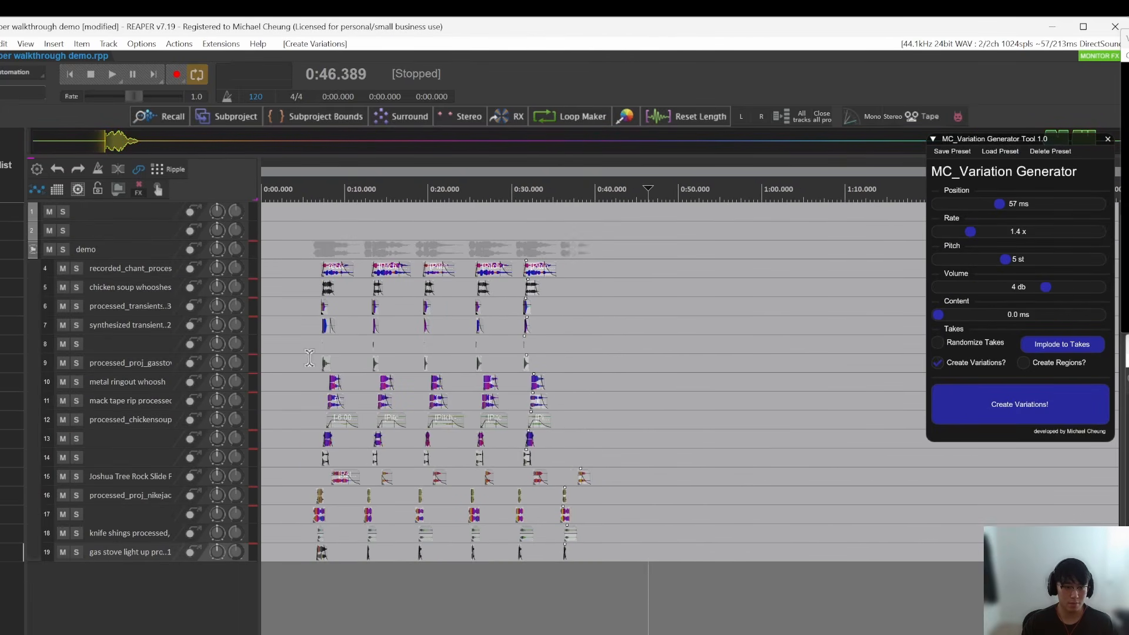
{"action": "scroll", "coordinate": [310, 358], "scroll_direction": "up", "scroll_amount": 3}
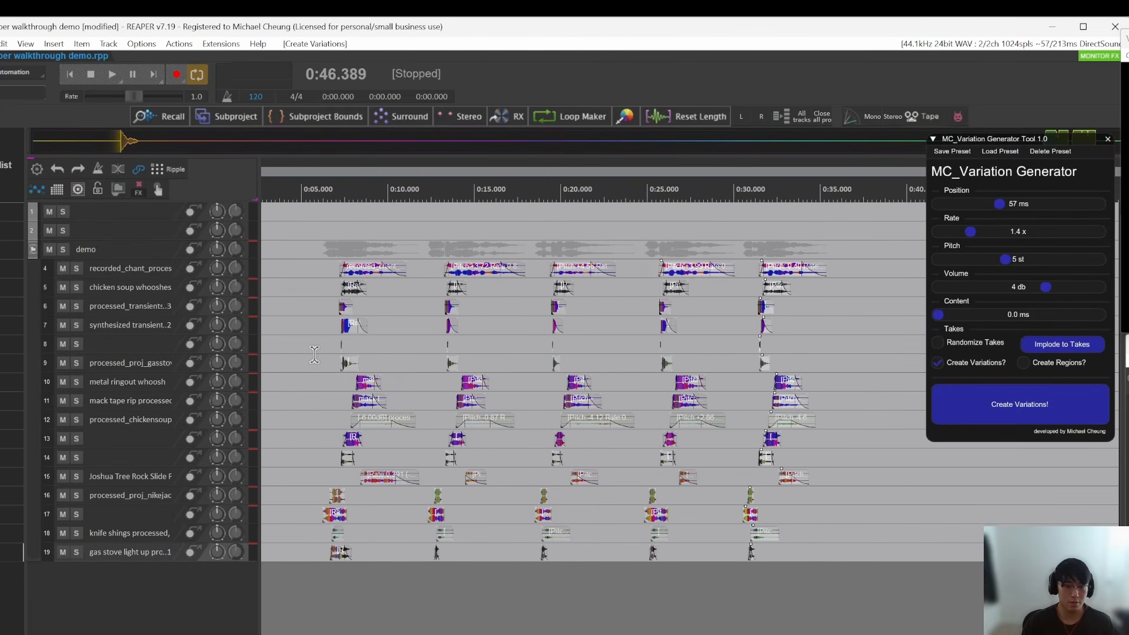
Step: Undo all the generated variations, back to the original group of layered items
{"action": "key", "text": "ctrl+z"}
{"action": "key", "text": "ctrl+z"}
{"action": "key", "text": "ctrl+z"}
{"action": "key", "text": "ctrl+z"}
{"action": "key", "text": "ctrl+z"}
Step: Turn on Create Regions and generate several variations of the layered items, each with its own region
{"action": "left_click", "coordinate": [1032, 363]}
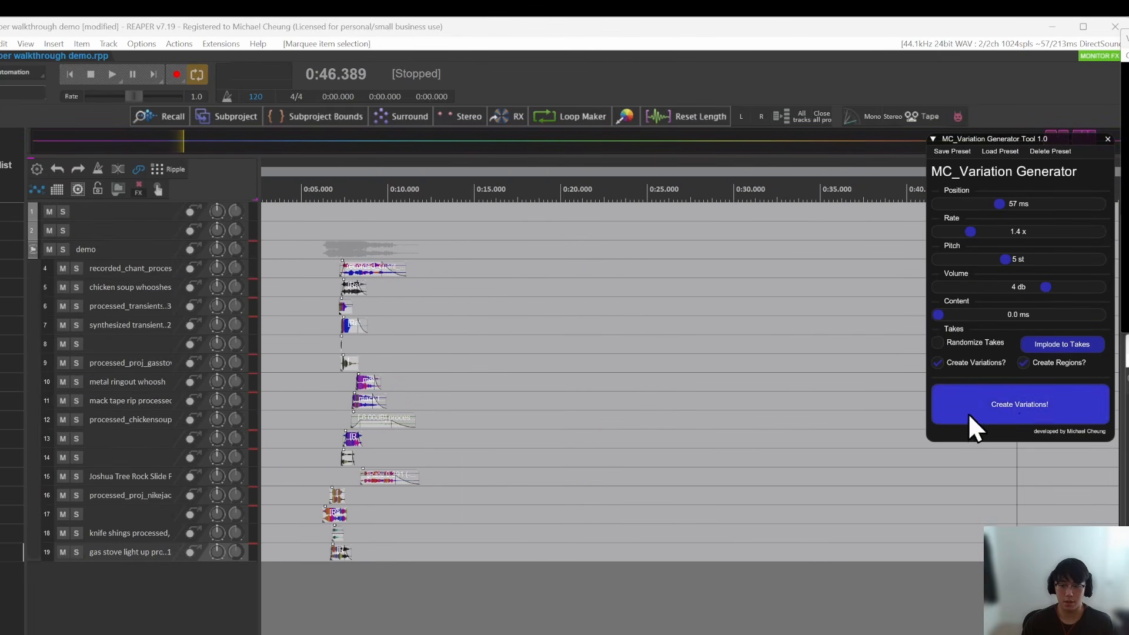
{"action": "left_click_drag", "start_coordinate": [1013, 139], "coordinate": [995, 139]}
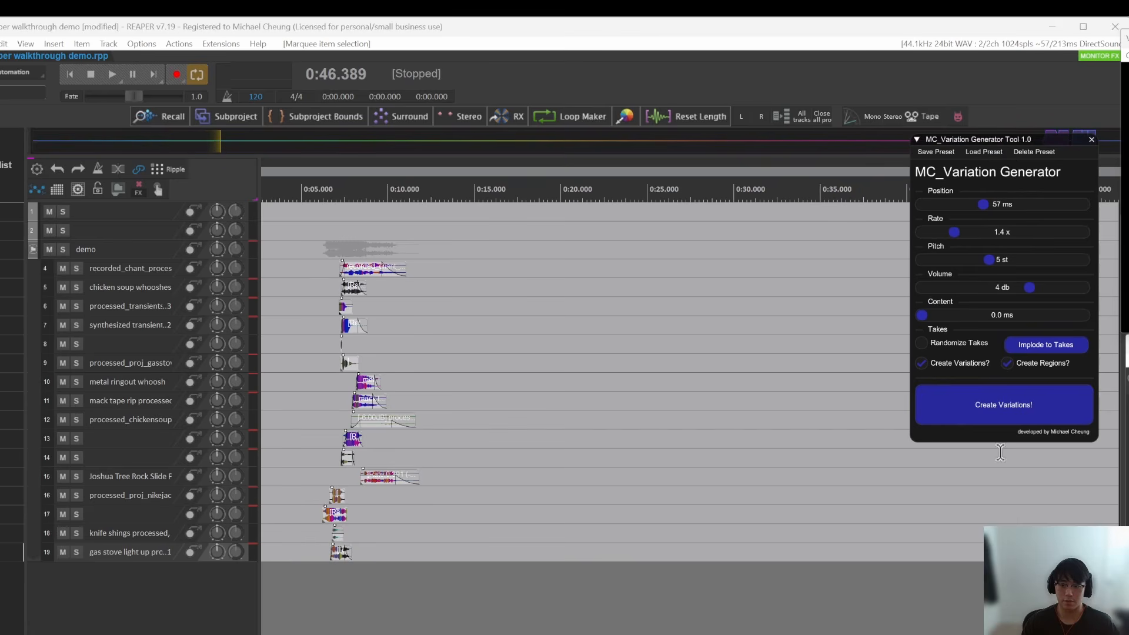
{"action": "left_click", "coordinate": [1019, 405]}
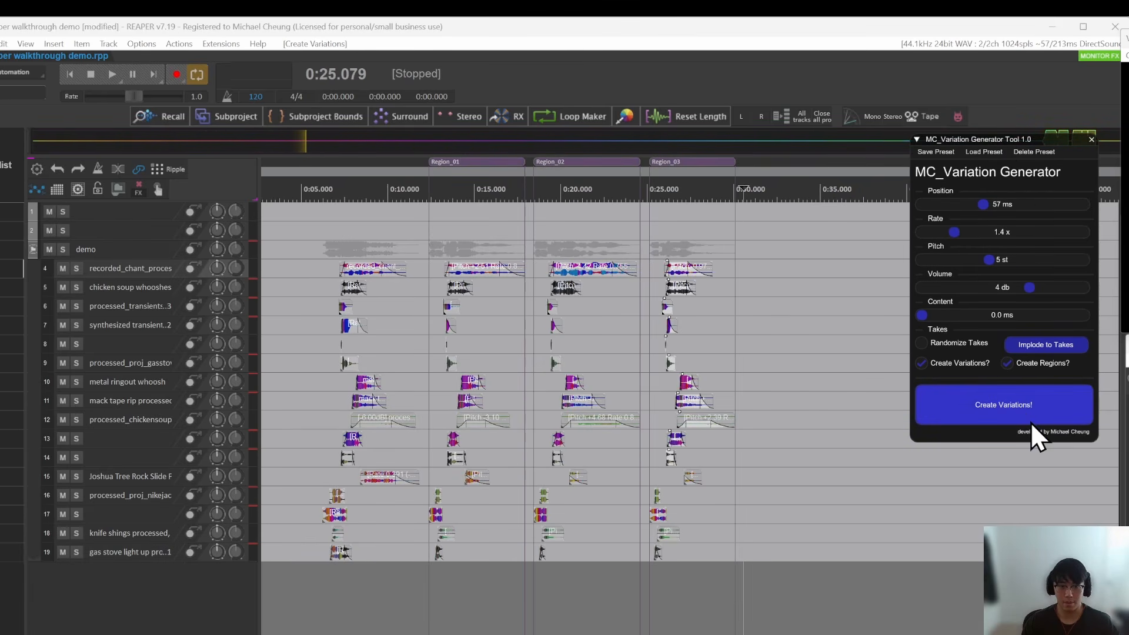
Step: Undo the variations generated with regions, keeping only the original layered items
{"action": "left_click", "coordinate": [689, 359]}
{"action": "key", "text": "ctrl+z"}
{"action": "key", "text": "ctrl+z"}
{"action": "key", "text": "ctrl+z"}
{"action": "key", "text": "ctrl+z"}
{"action": "key", "text": "ctrl+z"}
{"action": "key", "text": "ctrl+z"}
{"action": "key", "text": "ctrl+z"}
{"action": "key", "text": "ctrl+z"}
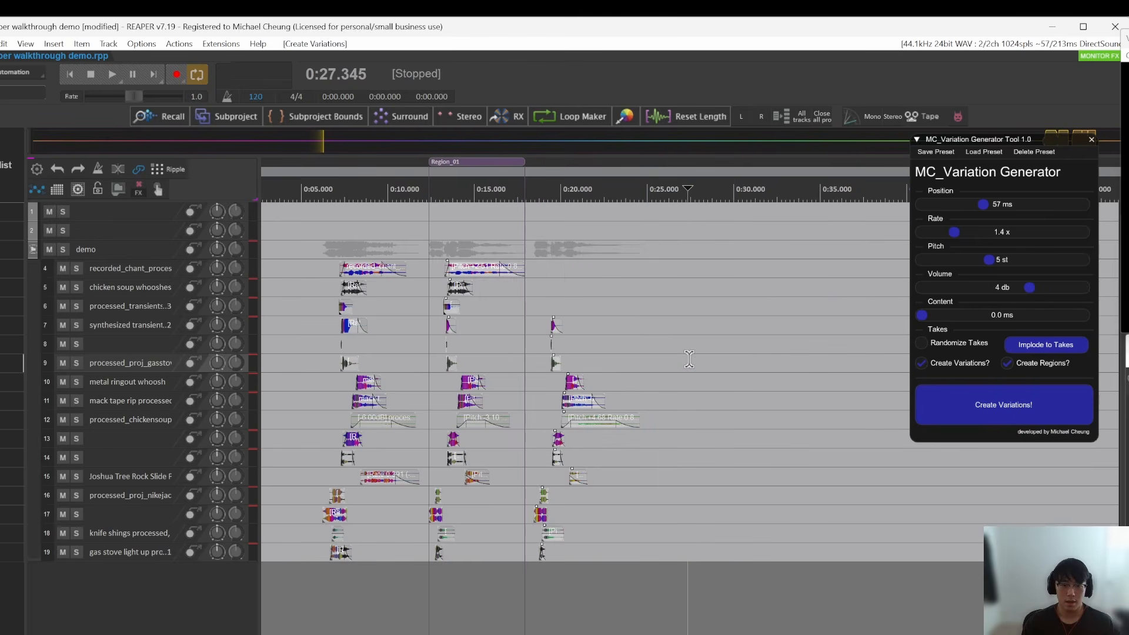
{"action": "key", "text": "ctrl+z"}
{"action": "key", "text": "ctrl+z"}
{"action": "key", "text": "ctrl+z"}
Step: Extend the synthesized transients disperser 2 item on track 8 to include its five transients and solo the track
{"action": "left_click", "coordinate": [408, 360]}
{"action": "scroll", "coordinate": [135, 331], "scroll_direction": "up", "scroll_amount": 5}
{"action": "scroll", "coordinate": [610, 344], "scroll_direction": "right", "scroll_amount": 4}
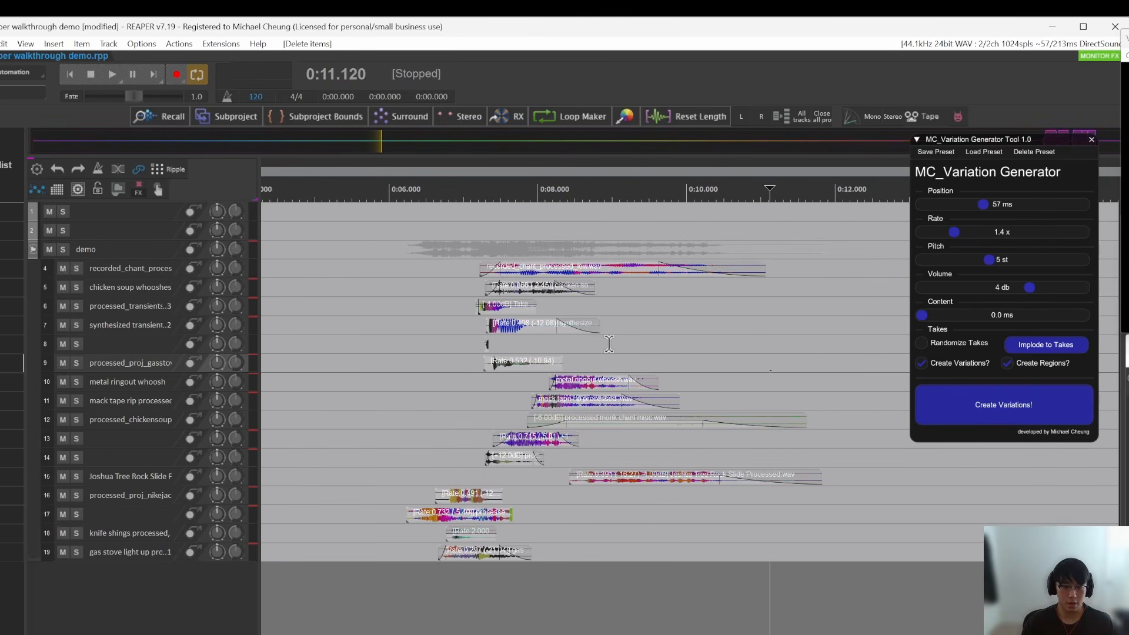
{"action": "scroll", "coordinate": [614, 347], "scroll_direction": "up", "scroll_amount": 5}
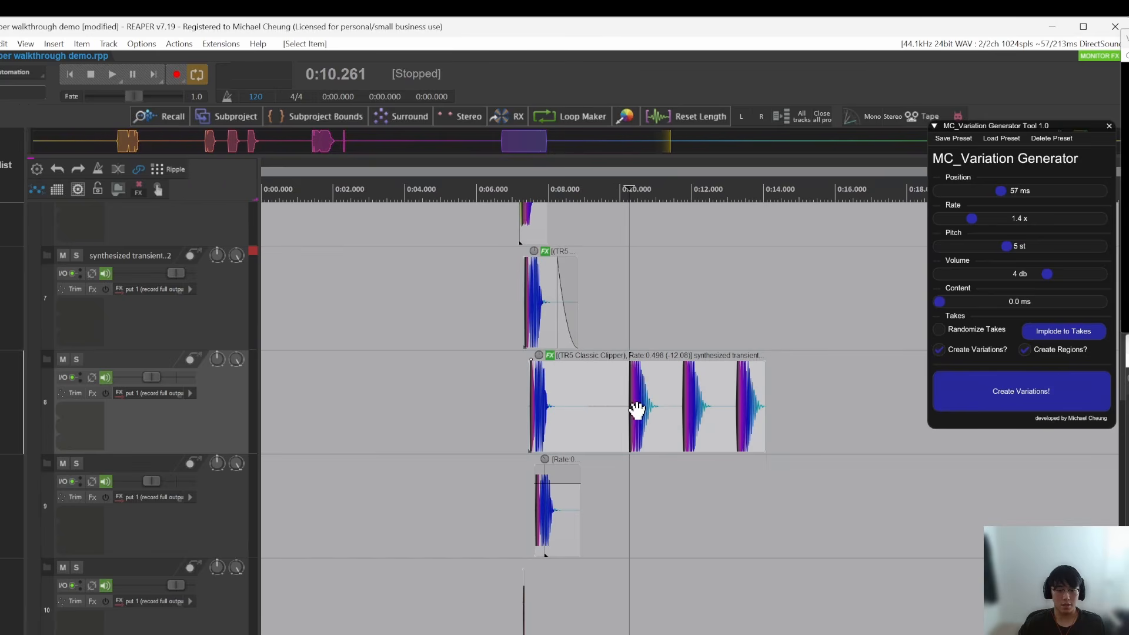
{"action": "left_click_drag", "start_coordinate": [637, 411], "coordinate": [662, 412]}
{"action": "left_click_drag", "start_coordinate": [766, 442], "coordinate": [851, 445]}
{"action": "left_click", "coordinate": [645, 432]}
{"action": "scroll", "coordinate": [645, 433], "scroll_direction": "up", "scroll_amount": 3}
{"action": "left_click_drag", "start_coordinate": [431, 438], "coordinate": [450, 438]}
{"action": "left_click", "coordinate": [391, 425]}
{"action": "key", "text": "F6"}
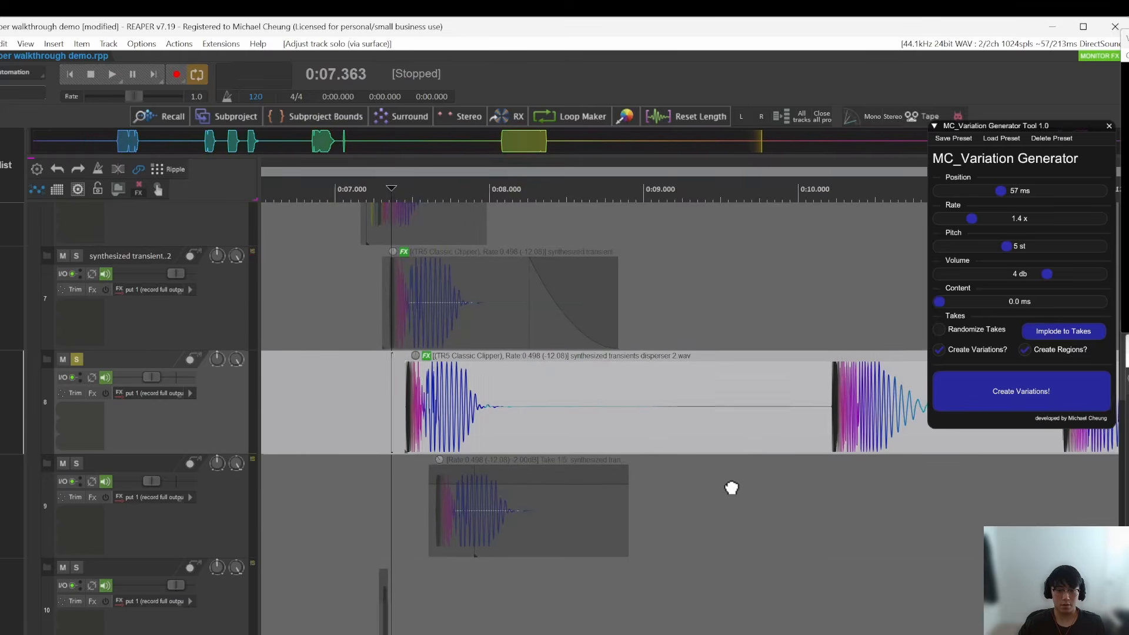
Step: Split the track 8 item after its first transient, delete the remainder, and unsolo the track
{"action": "left_click_drag", "start_coordinate": [731, 486], "coordinate": [535, 489]}
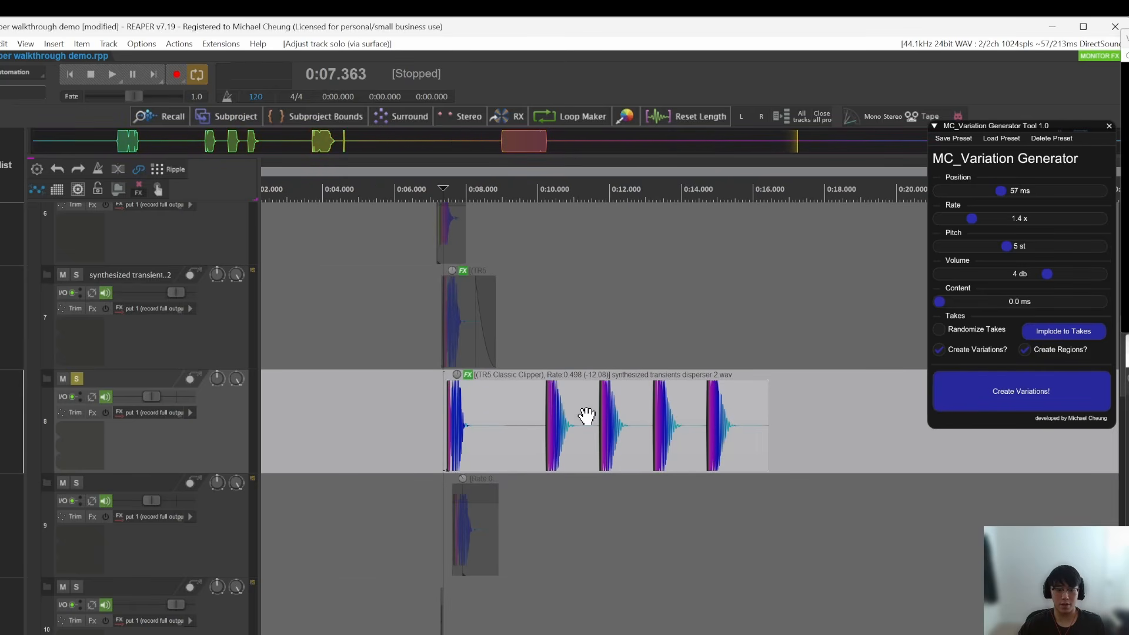
{"action": "left_click", "coordinate": [491, 439]}
{"action": "scroll", "coordinate": [471, 439], "scroll_direction": "up", "scroll_amount": 3}
{"action": "left_click", "coordinate": [454, 439]}
{"action": "scroll", "coordinate": [459, 439], "scroll_direction": "up", "scroll_amount": 3}
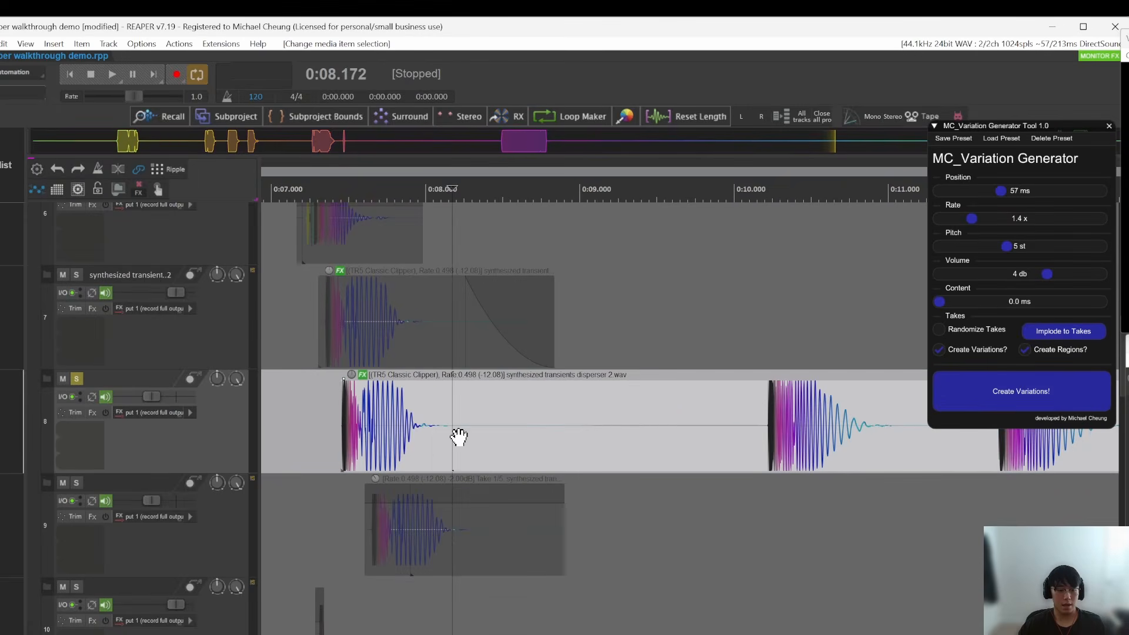
{"action": "key", "text": "s"}
{"action": "key", "text": "Delete"}
{"action": "left_click", "coordinate": [365, 450]}
{"action": "key", "text": "F6"}
Step: Move the trimmed item on track 8 about 0.45 s later along the timeline
{"action": "left_click_drag", "start_coordinate": [344, 447], "coordinate": [413, 444]}
{"action": "scroll", "coordinate": [475, 439], "scroll_direction": "down", "scroll_amount": 3}
{"action": "left_click", "coordinate": [501, 447]}
{"action": "scroll", "coordinate": [502, 449], "scroll_direction": "up", "scroll_amount": 5}
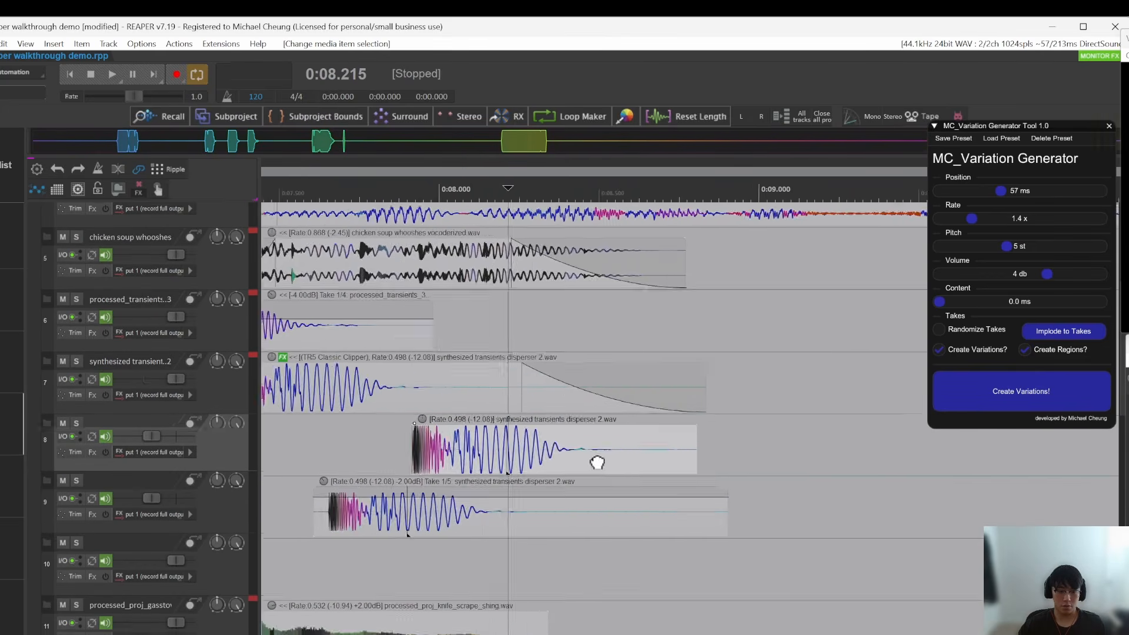
Step: Convert the trimmed track 8 item into takes with Implode to Takes, and cycle it to the previous take
{"action": "scroll", "coordinate": [501, 442], "scroll_direction": "down", "scroll_amount": 3}
{"action": "scroll", "coordinate": [531, 456], "scroll_direction": "up", "scroll_amount": 2}
{"action": "scroll", "coordinate": [507, 462], "scroll_direction": "up", "scroll_amount": 3}
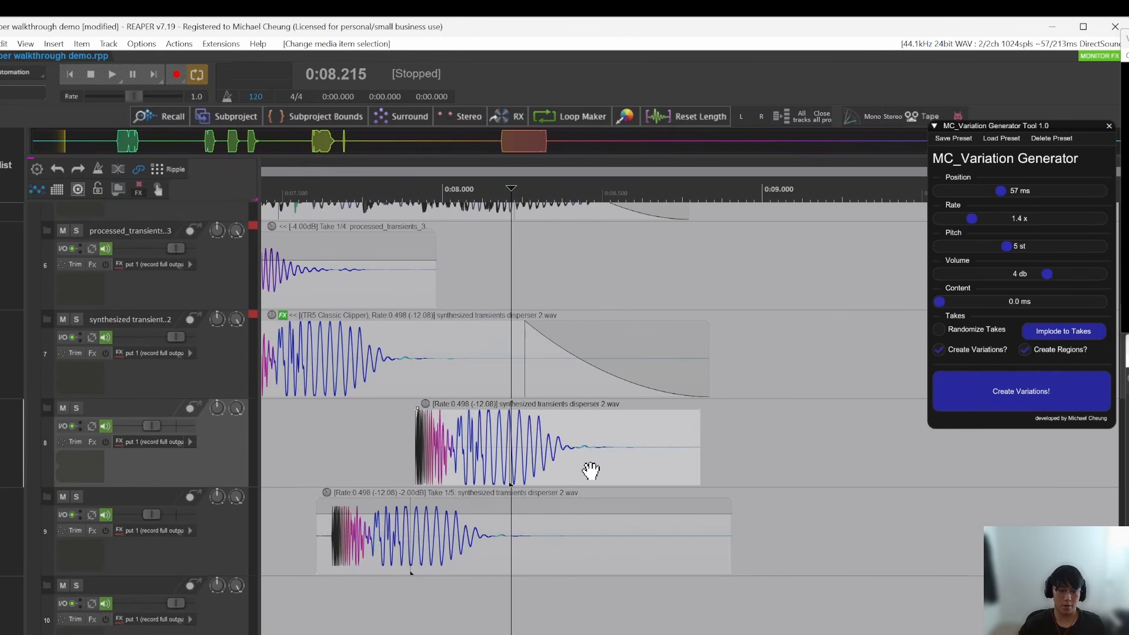
{"action": "left_click", "coordinate": [1088, 334]}
{"action": "left_click", "coordinate": [521, 446]}
{"action": "key", "text": "shift+t"}
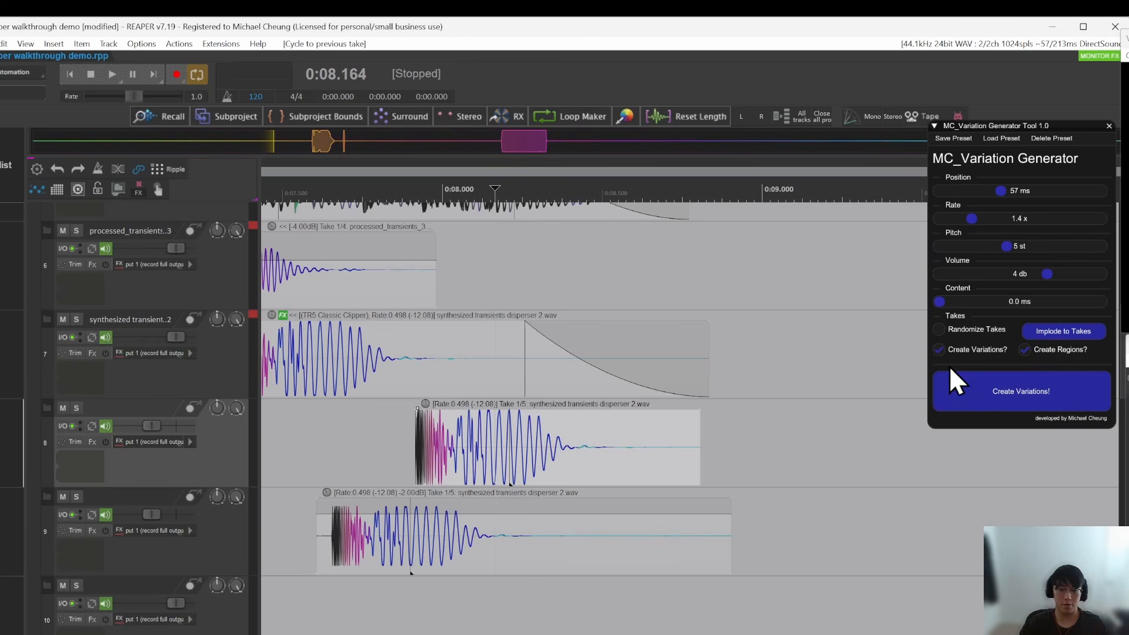
Step: With the Default preset loaded, enable Randomize Takes and repeatedly randomize the active take of the track 8 item
{"action": "left_click", "coordinate": [953, 329]}
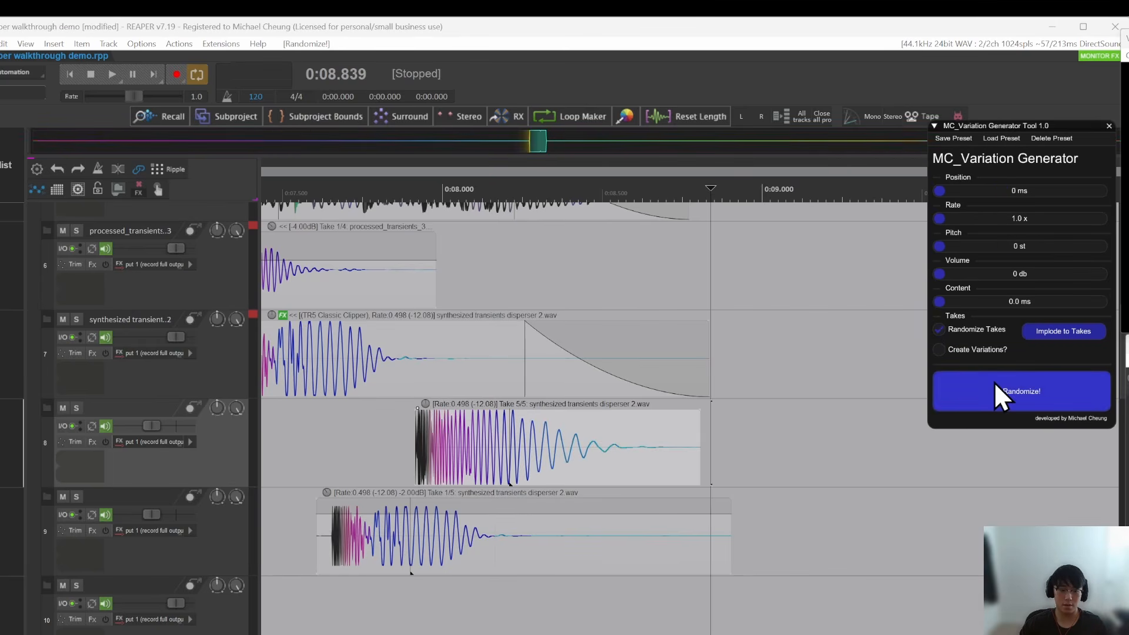
{"action": "left_click", "coordinate": [996, 386]}
{"action": "left_click", "coordinate": [982, 390]}
{"action": "left_click", "coordinate": [993, 390]}
{"action": "left_click", "coordinate": [994, 390]}
{"action": "left_click", "coordinate": [995, 390]}
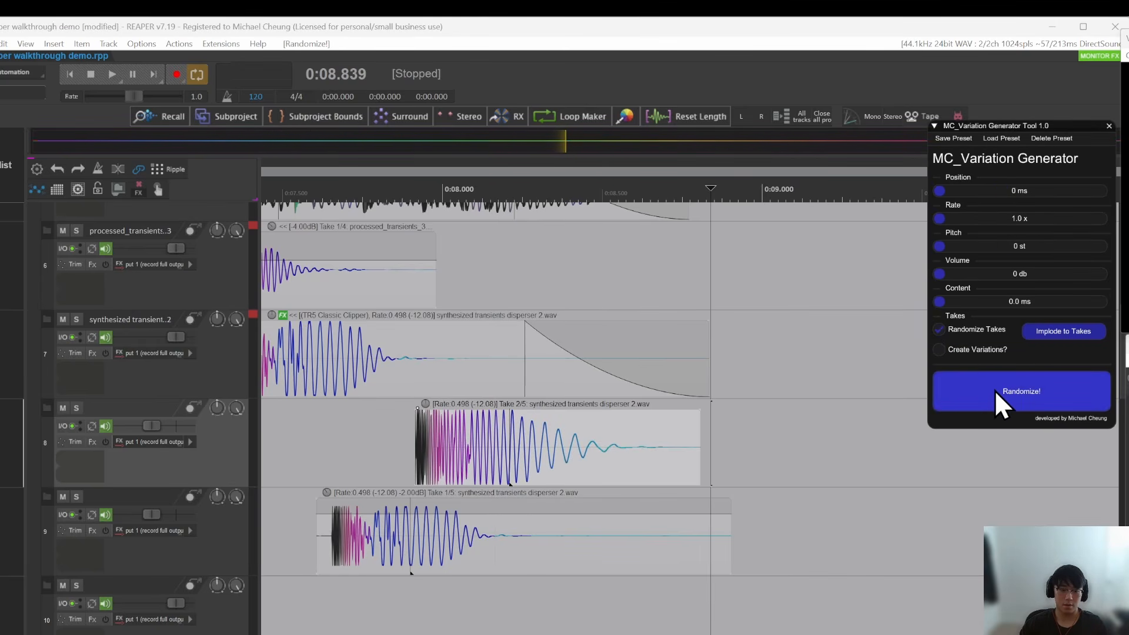
{"action": "left_click", "coordinate": [995, 391]}
{"action": "left_click", "coordinate": [996, 390]}
{"action": "left_click", "coordinate": [535, 458]}
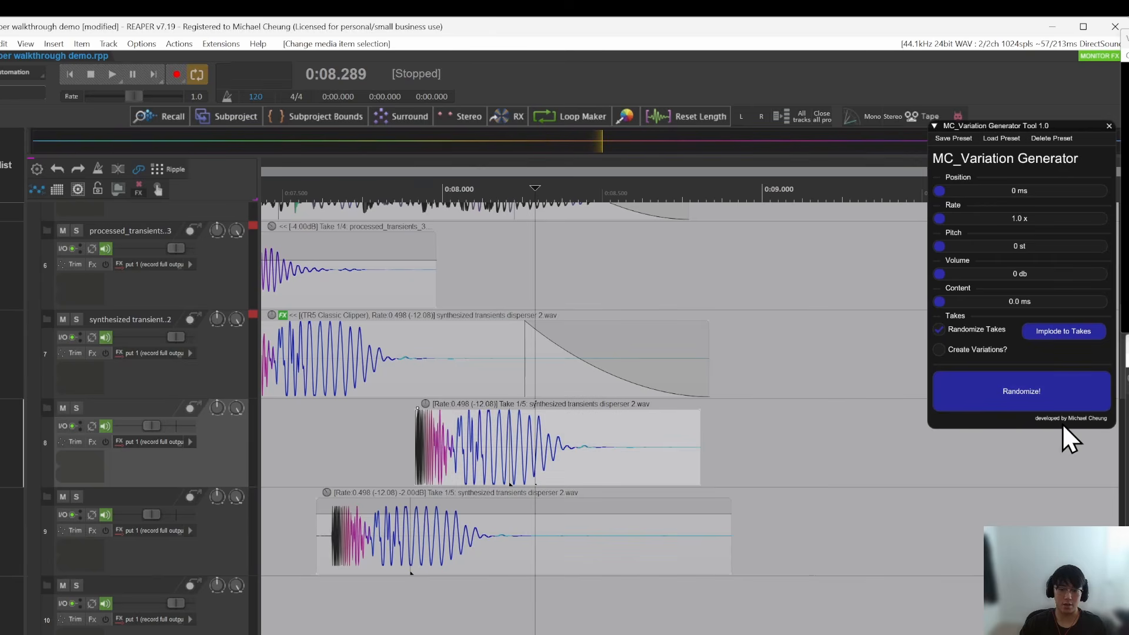
{"action": "left_click", "coordinate": [1057, 408]}
{"action": "left_click", "coordinate": [1022, 387]}
Step: Marquee-select the layered items surrounding the randomized item on track 8
{"action": "left_click", "coordinate": [471, 449]}
{"action": "scroll", "coordinate": [558, 450], "scroll_direction": "down", "scroll_amount": 4}
{"action": "scroll", "coordinate": [609, 451], "scroll_direction": "down", "scroll_amount": 4}
{"action": "left_click_drag", "start_coordinate": [649, 374], "coordinate": [794, 426]}
{"action": "left_click_drag", "start_coordinate": [487, 323], "coordinate": [703, 491]}
{"action": "left_click", "coordinate": [782, 501]}
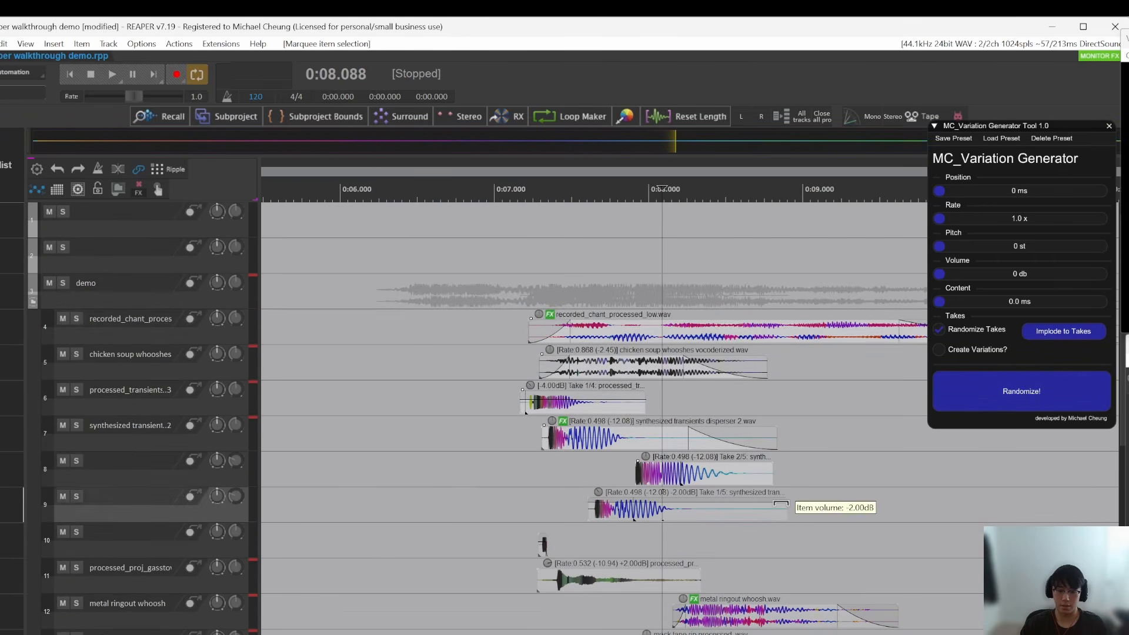
Step: Reload the mc_default preset with position 57 ms, rate 1.4 x, pitch 5 st and volume 4 db
{"action": "scroll", "coordinate": [712, 462], "scroll_direction": "up", "scroll_amount": 4}
{"action": "scroll", "coordinate": [735, 491], "scroll_direction": "up", "scroll_amount": 3}
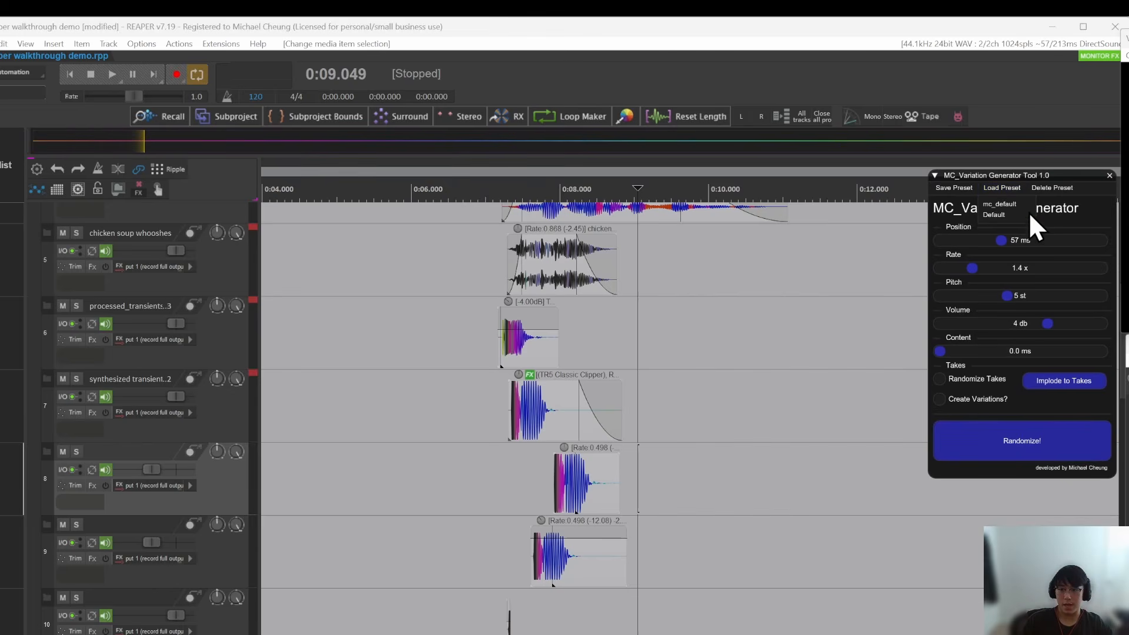
{"action": "left_click", "coordinate": [1003, 217]}
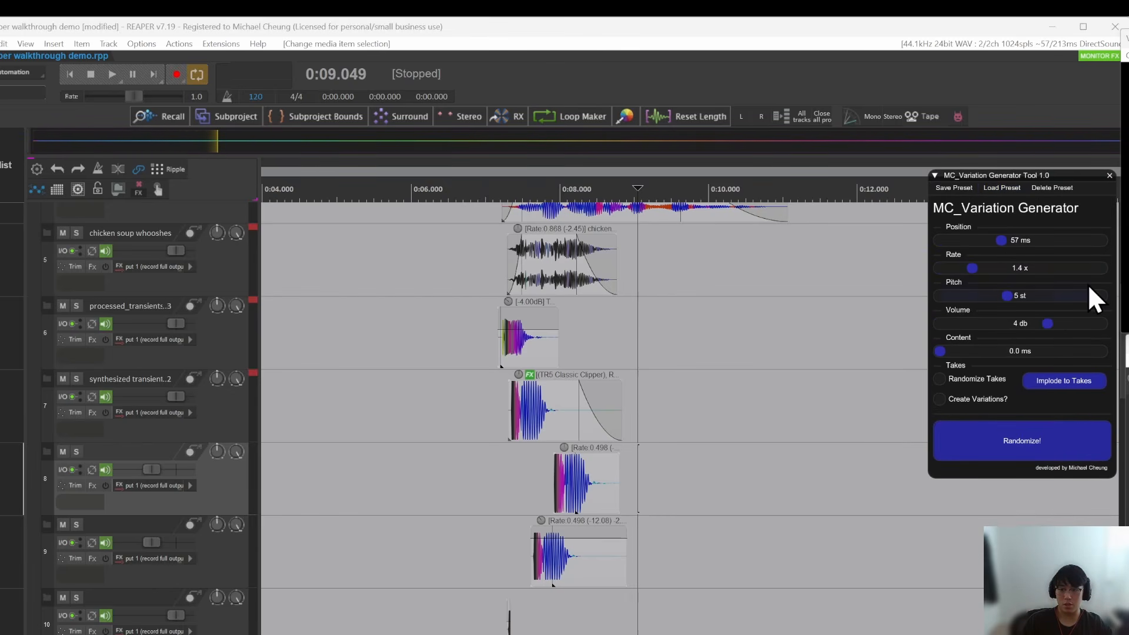
Step: Close the MC_Variation Generator tool and deselect the media items
{"action": "left_click", "coordinate": [740, 400]}
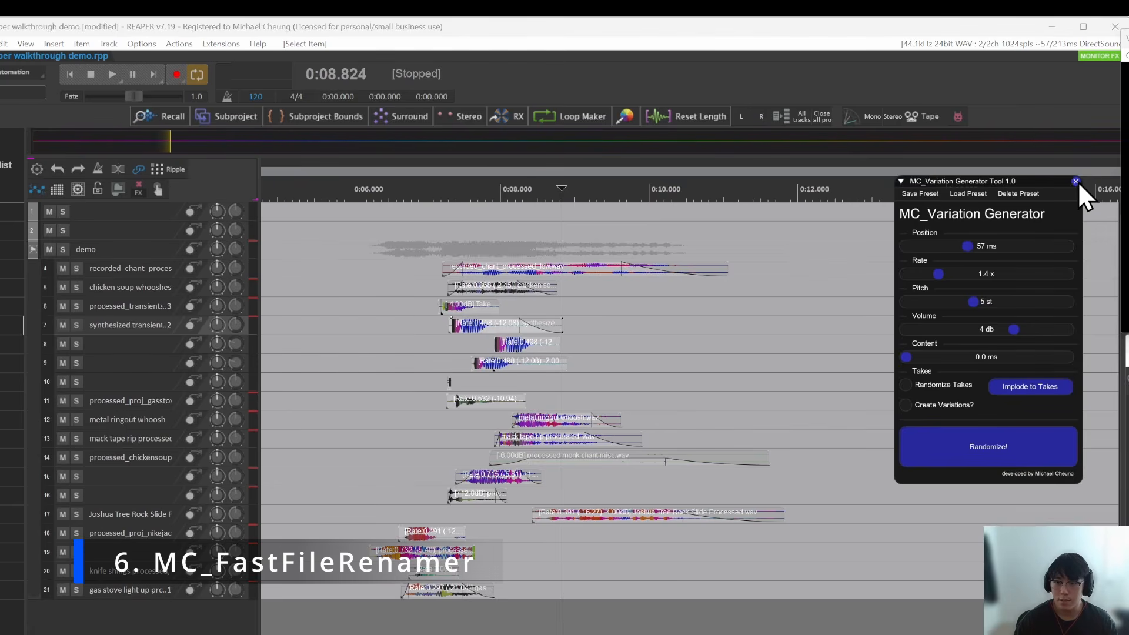
{"action": "left_click", "coordinate": [1080, 179]}
{"action": "scroll", "coordinate": [615, 337], "scroll_direction": "up", "scroll_amount": 4}
{"action": "scroll", "coordinate": [623, 337], "scroll_direction": "down", "scroll_amount": 4}
{"action": "left_click", "coordinate": [709, 401]}
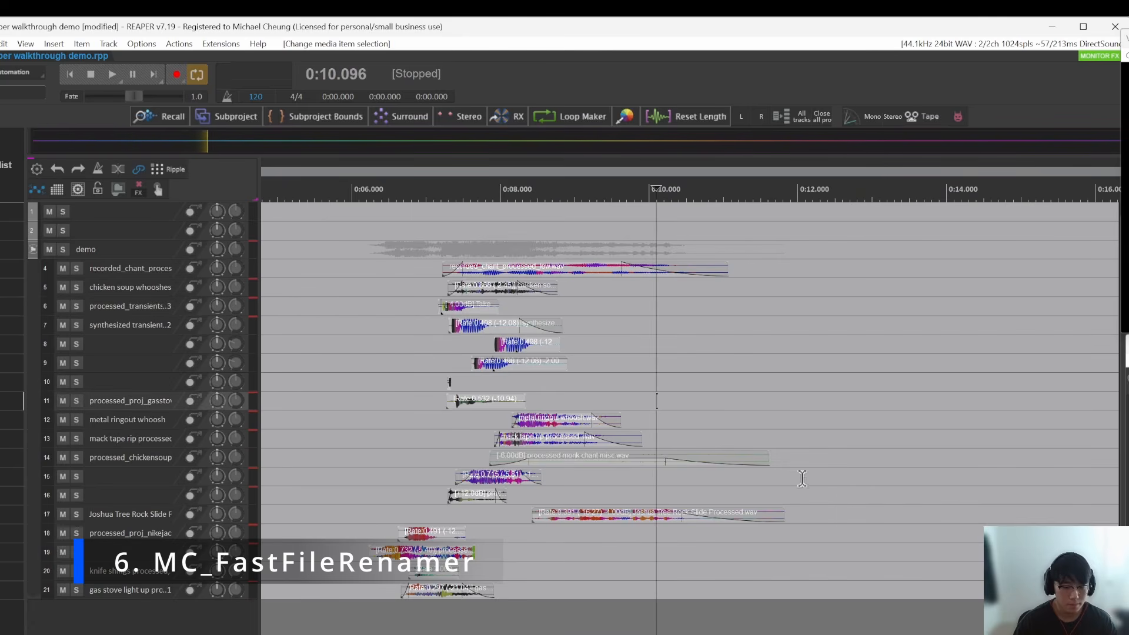
Step: Add a new track below track 21 and paste a copy of the processed_proj_nikejacket item onto it at about 14 s
{"action": "left_click_drag", "start_coordinate": [607, 488], "coordinate": [547, 492]}
{"action": "scroll", "coordinate": [547, 492], "scroll_direction": "up", "scroll_amount": 4}
{"action": "left_click_drag", "start_coordinate": [759, 510], "coordinate": [647, 402]}
{"action": "left_click_drag", "start_coordinate": [383, 381], "coordinate": [542, 376]}
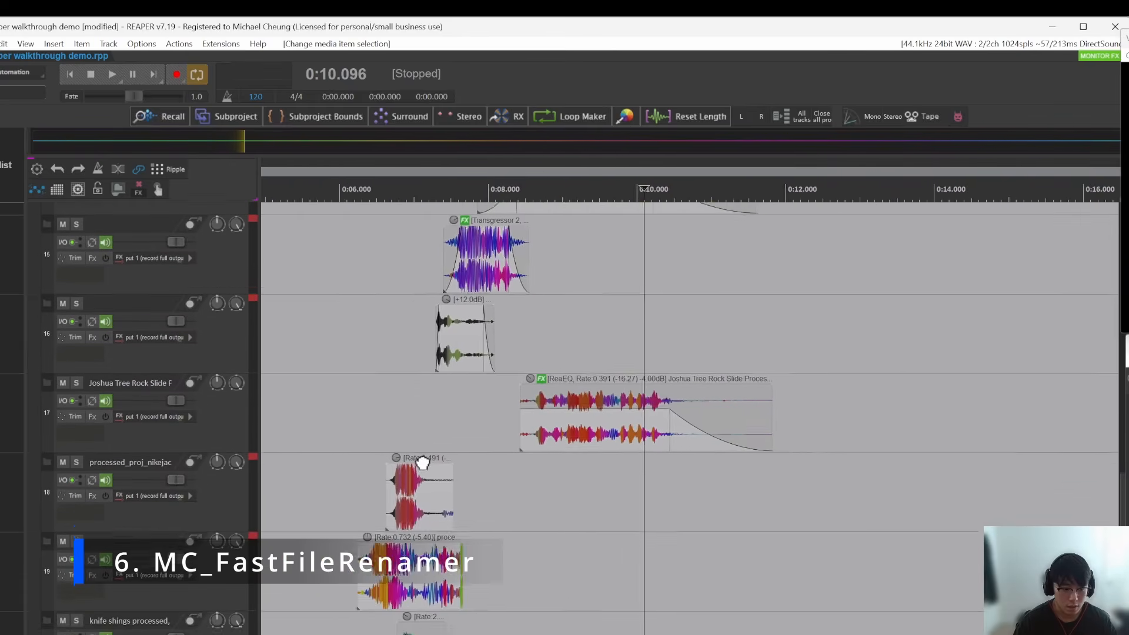
{"action": "scroll", "coordinate": [420, 462], "scroll_direction": "up", "scroll_amount": 5}
{"action": "left_click", "coordinate": [485, 513]}
{"action": "left_click_drag", "start_coordinate": [584, 496], "coordinate": [426, 350]}
{"action": "scroll", "coordinate": [425, 350], "scroll_direction": "down", "scroll_amount": 5}
{"action": "left_click", "coordinate": [514, 565]}
{"action": "left_click_drag", "start_coordinate": [575, 613], "coordinate": [597, 535]}
{"action": "key", "text": "ctrl+t"}
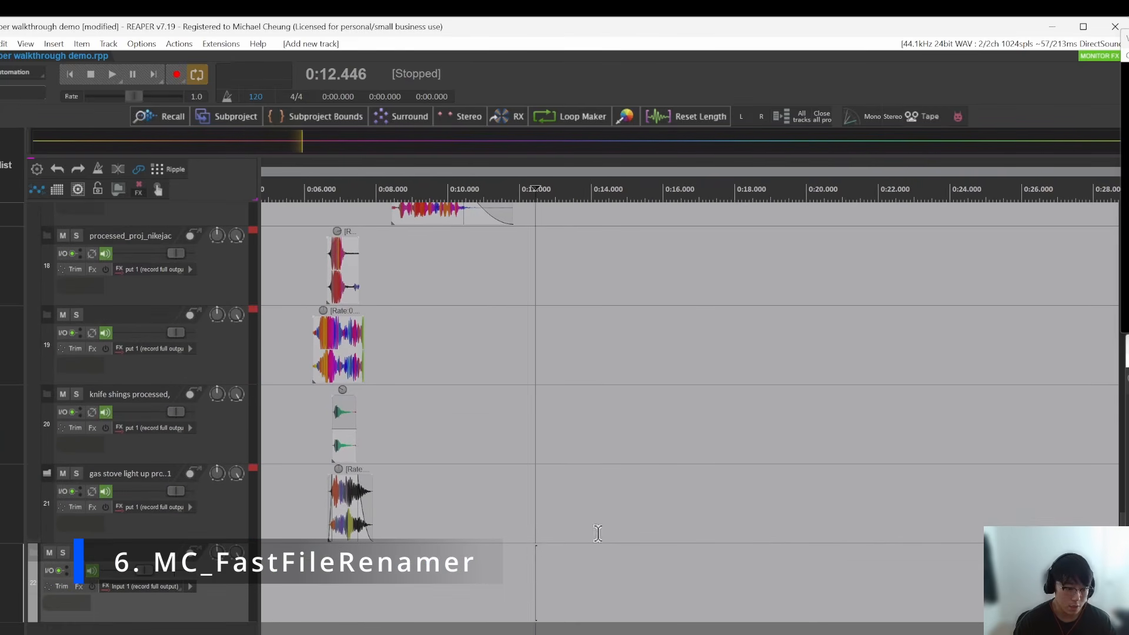
{"action": "left_click", "coordinate": [598, 583]}
{"action": "key", "text": "ctrl+v"}
Step: Switch to the browser's image results for fastfile renamer for windows and open the Softpedia Fast File Renamer preview
{"action": "left_click", "coordinate": [671, 425]}
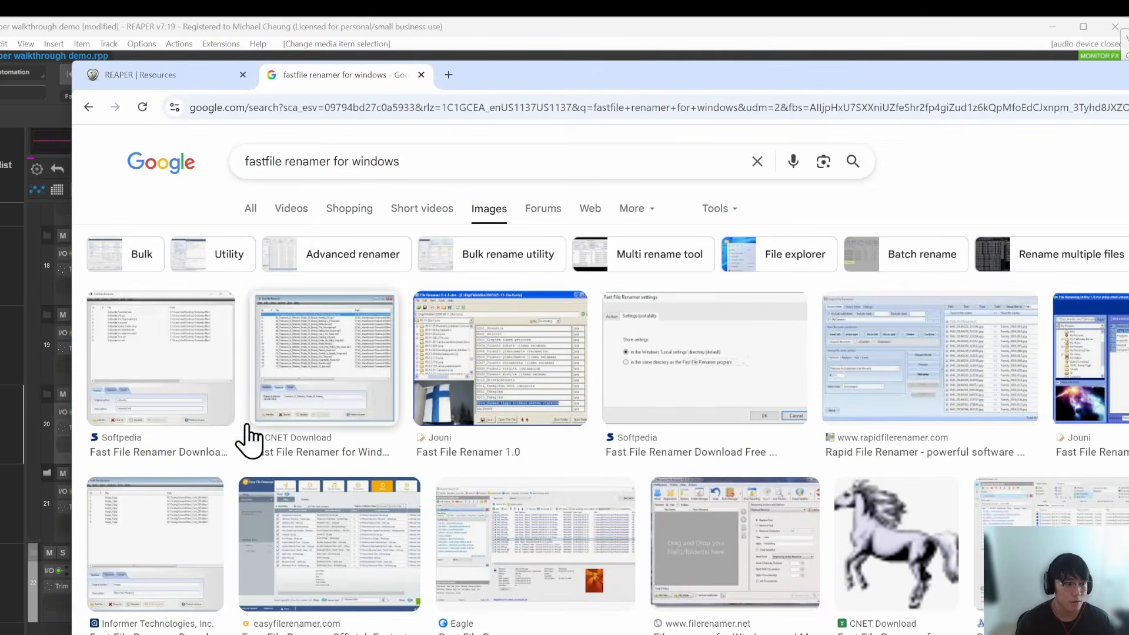
{"action": "left_click", "coordinate": [199, 376]}
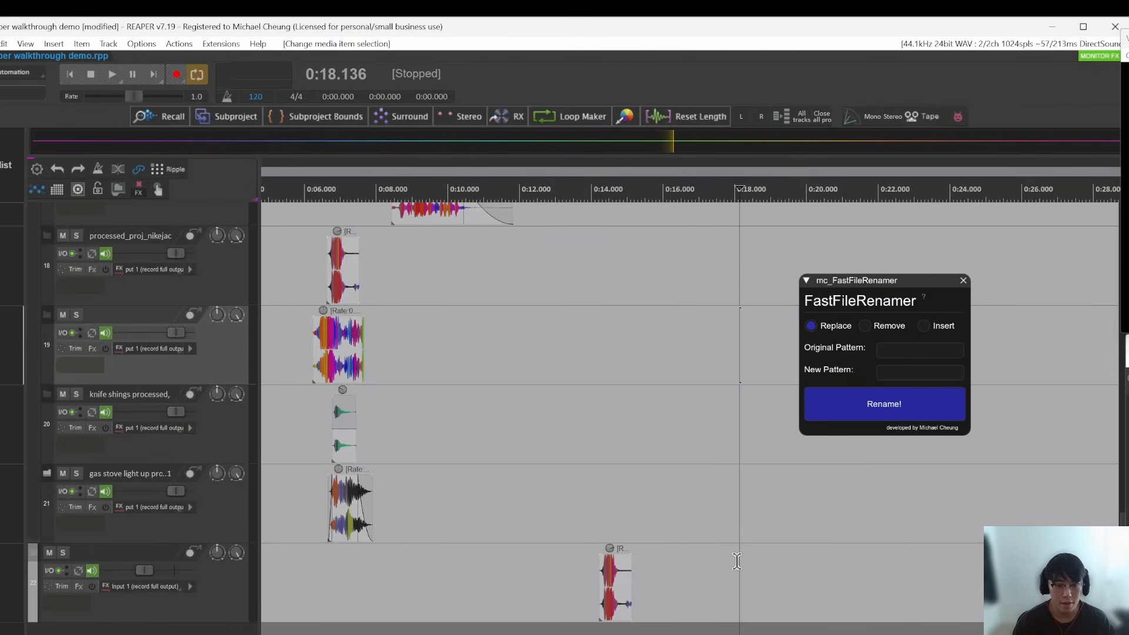
Step: Reposition the FastFileRenamer window and look through its Remove, Insert and Replace modes
{"action": "scroll", "coordinate": [533, 612], "scroll_direction": "up", "scroll_amount": 5}
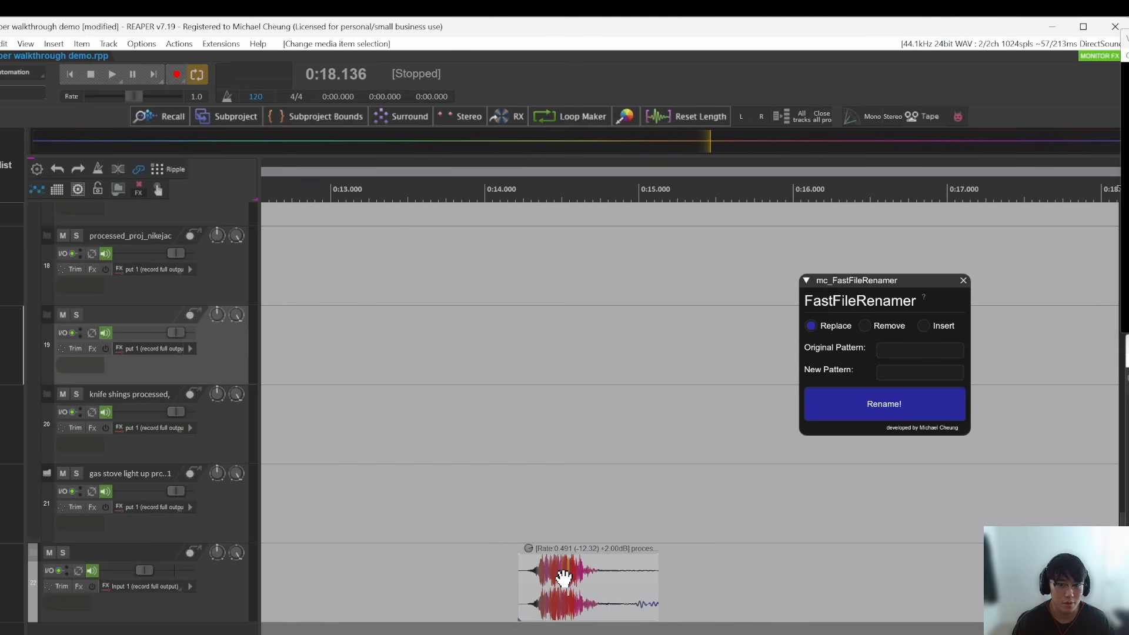
{"action": "left_click_drag", "start_coordinate": [894, 283], "coordinate": [911, 317]}
{"action": "left_click", "coordinate": [882, 360]}
{"action": "left_click", "coordinate": [939, 361]}
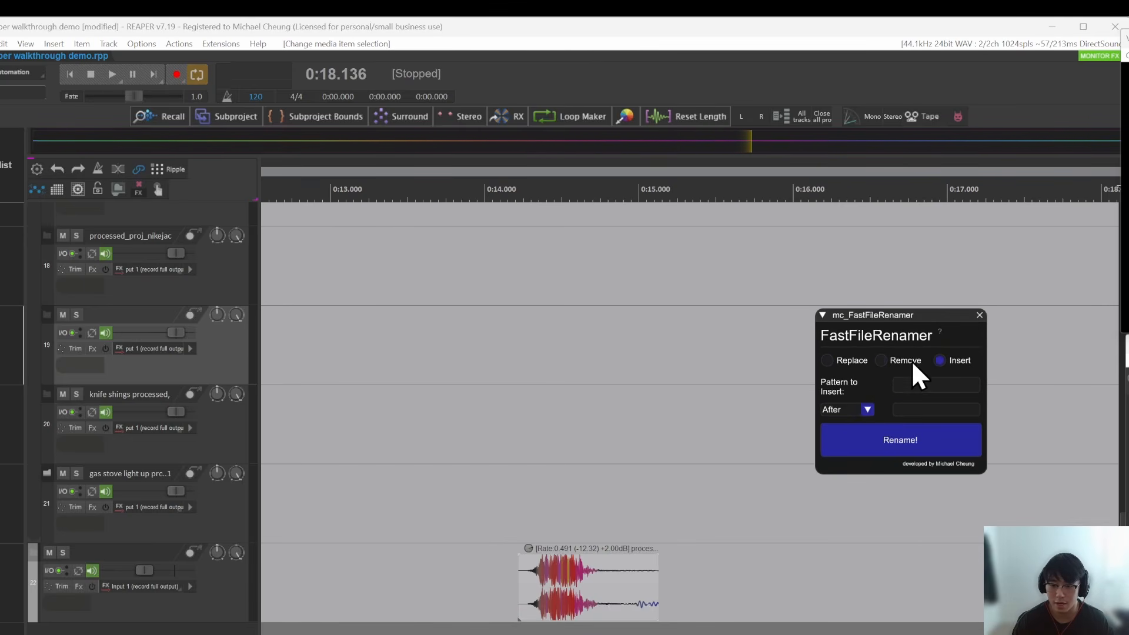
{"action": "left_click", "coordinate": [841, 360]}
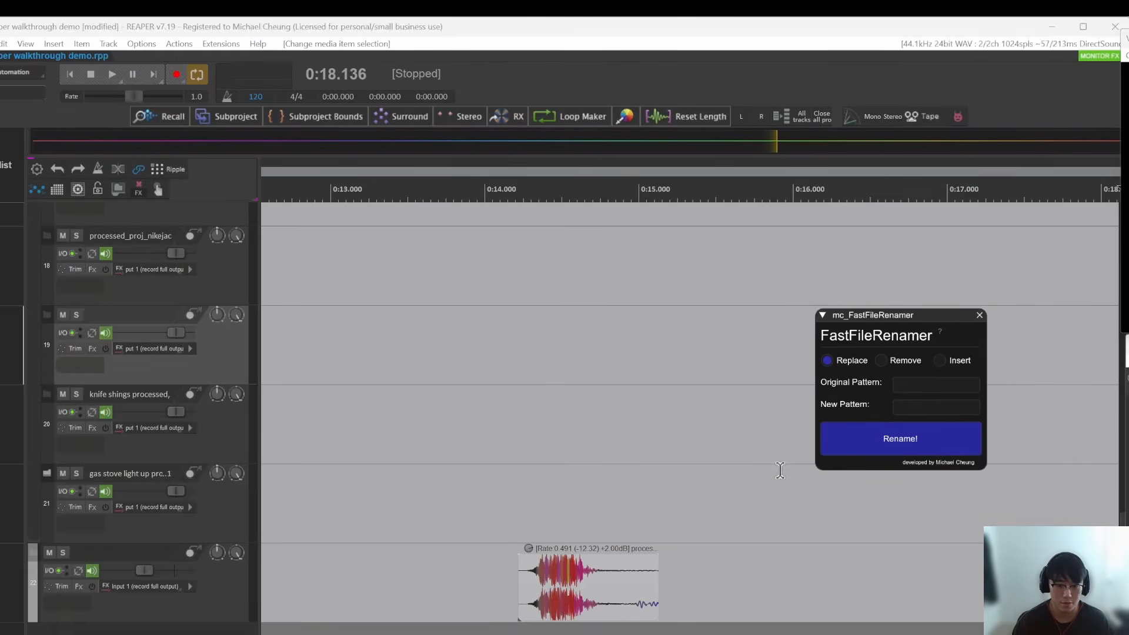
Step: Back in REAPER, move FastFileRenamer clear of the pasted whoosh item on track 22 and select that item for renaming
{"action": "left_click", "coordinate": [734, 503]}
{"action": "scroll", "coordinate": [564, 580], "scroll_direction": "up", "scroll_amount": 3}
{"action": "left_click", "coordinate": [576, 582]}
{"action": "left_click_drag", "start_coordinate": [880, 317], "coordinate": [984, 357]}
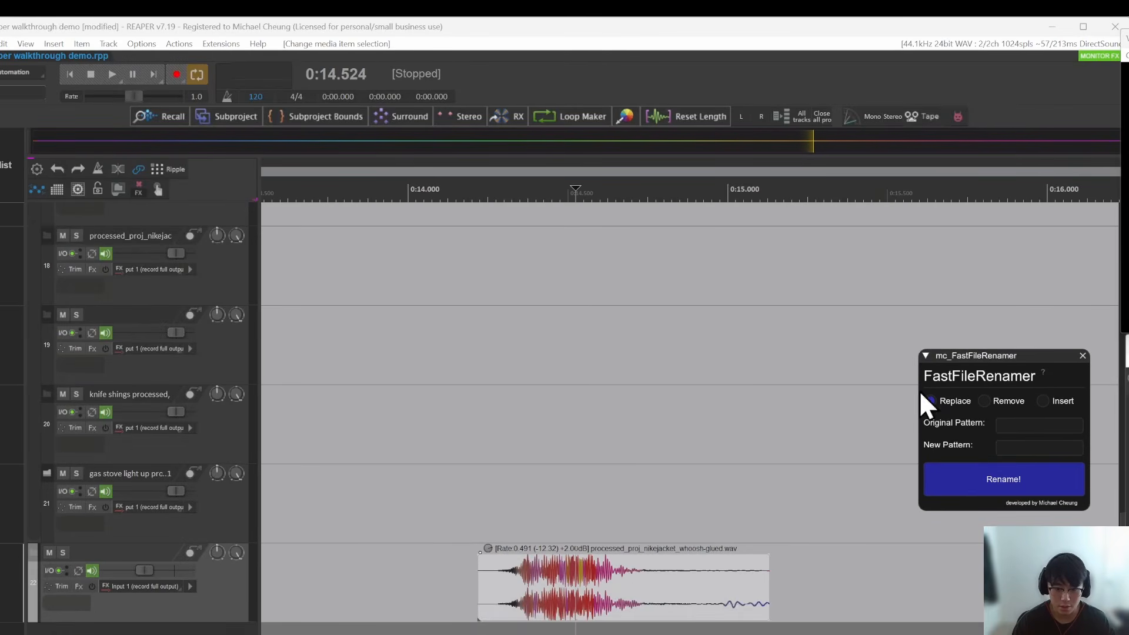
{"action": "left_click", "coordinate": [610, 593]}
{"action": "scroll", "coordinate": [638, 576], "scroll_direction": "up", "scroll_amount": 2}
{"action": "left_click_drag", "start_coordinate": [635, 582], "coordinate": [641, 561]}
{"action": "left_click", "coordinate": [561, 609]}
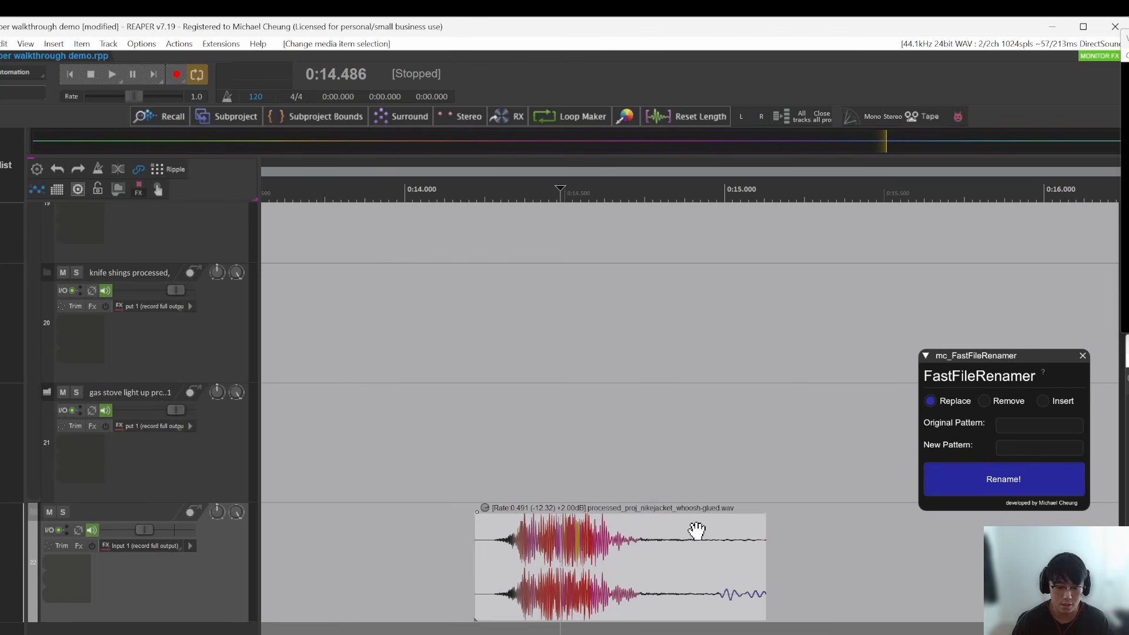
{"action": "left_click", "coordinate": [578, 594]}
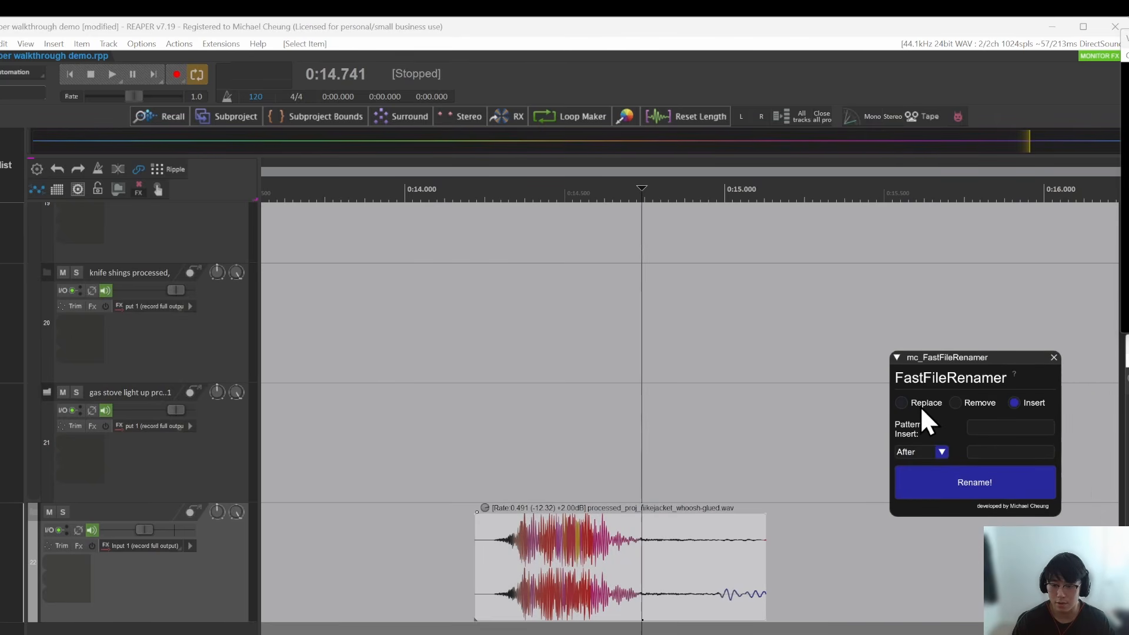
Step: Insert TEMPSFX_Take1 before processed in the selected item's name with FastFileRenamer and dismiss the result message
{"action": "left_click", "coordinate": [920, 405]}
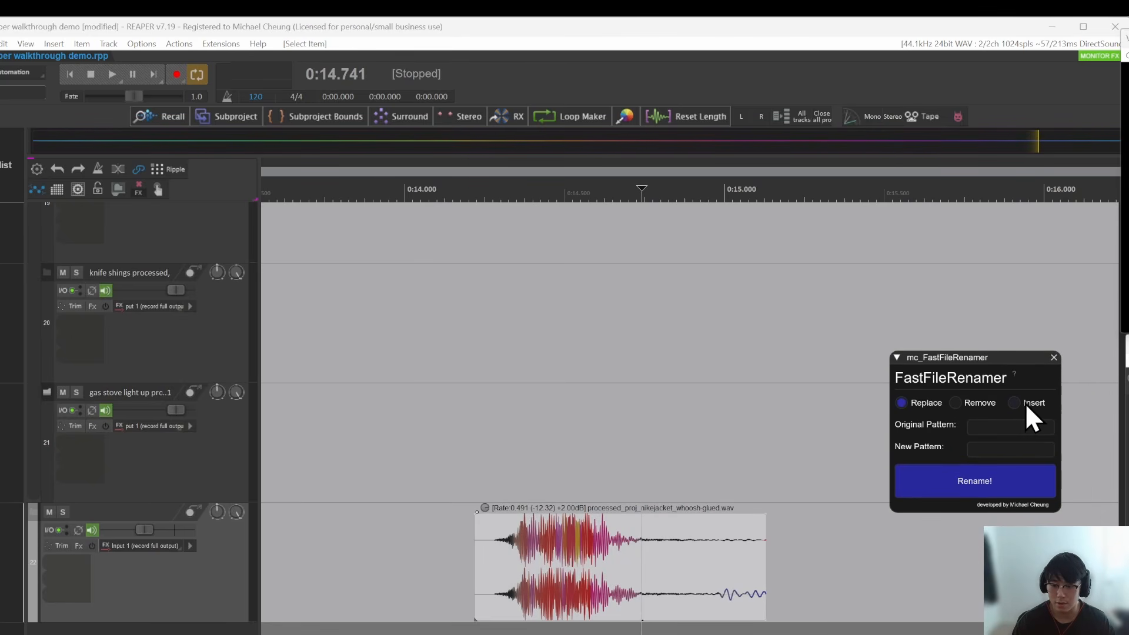
{"action": "left_click", "coordinate": [1027, 403]}
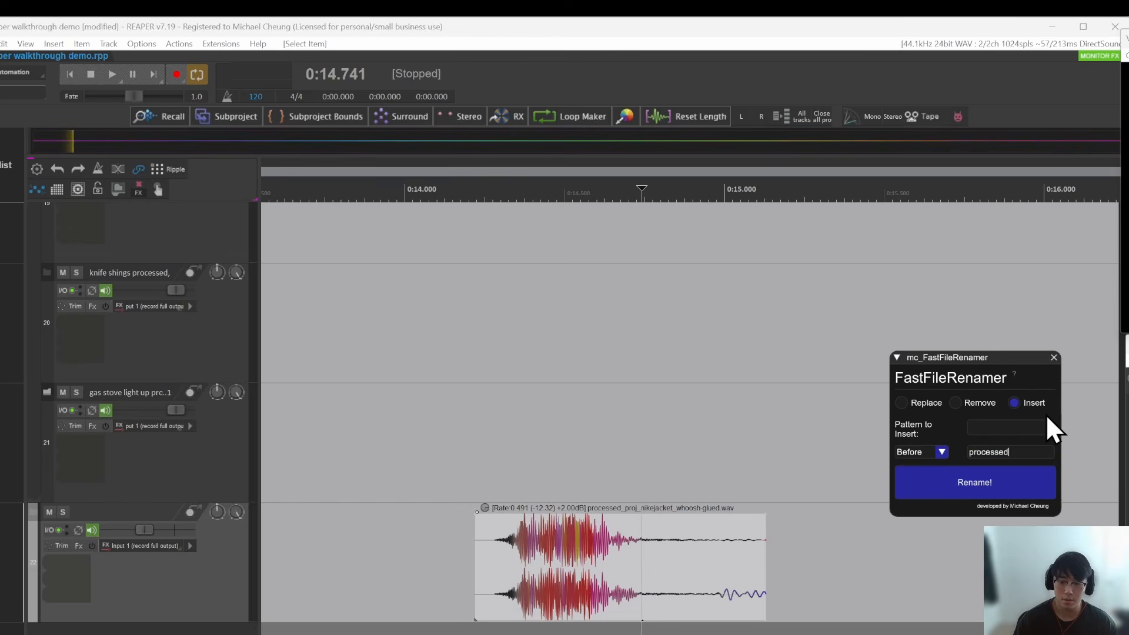
{"action": "left_click", "coordinate": [1024, 421]}
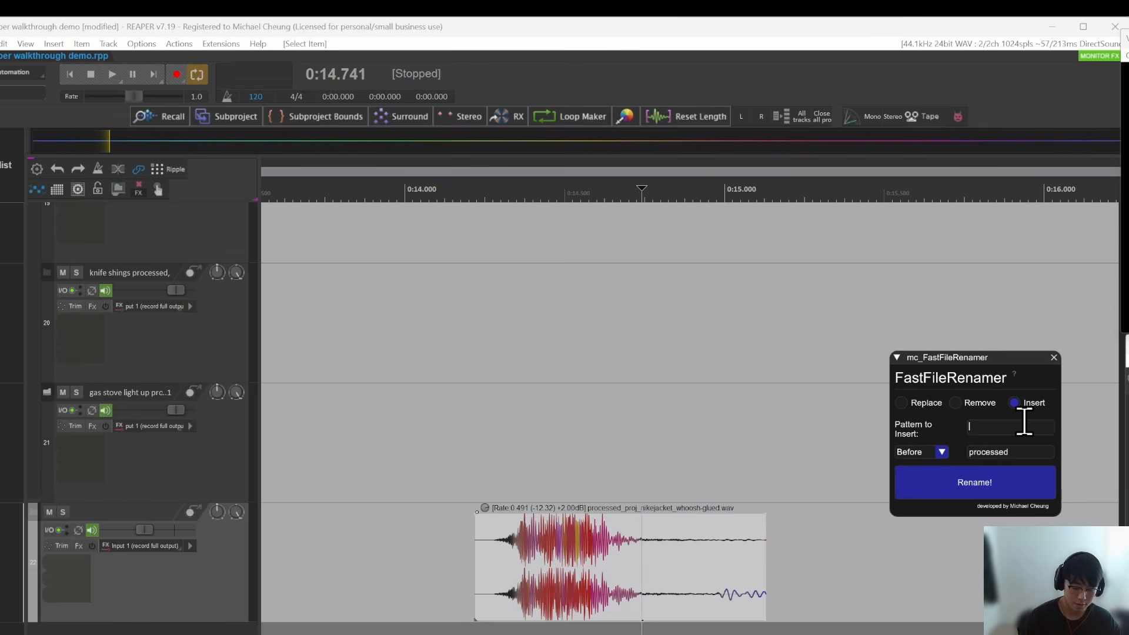
{"action": "type", "text": "TEMPSFX_Take1"}
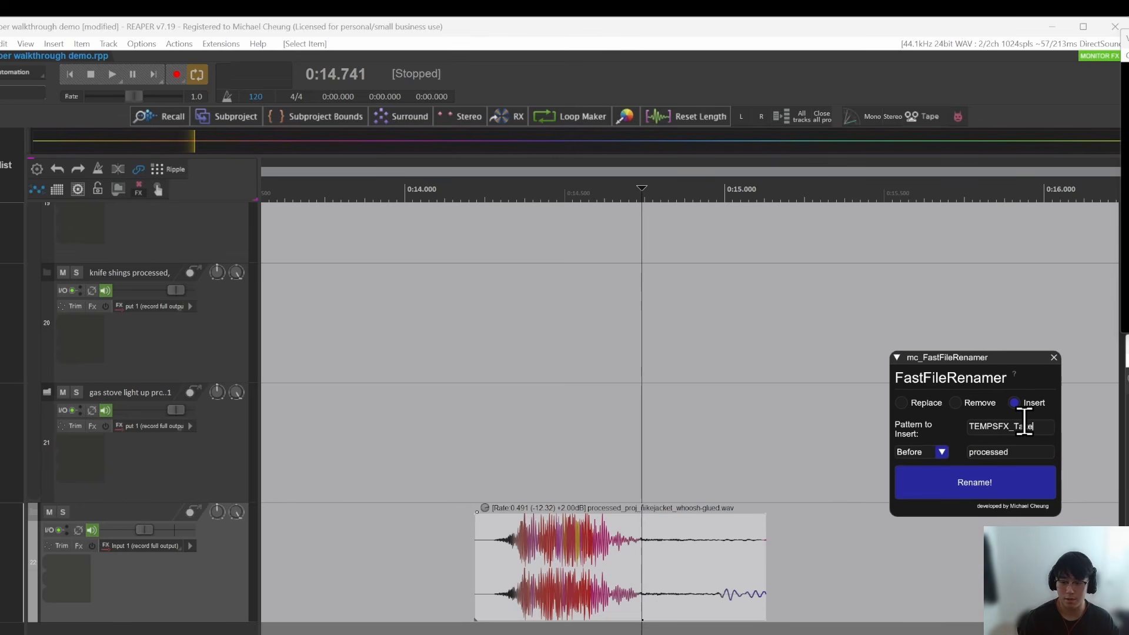
{"action": "left_click", "coordinate": [995, 486]}
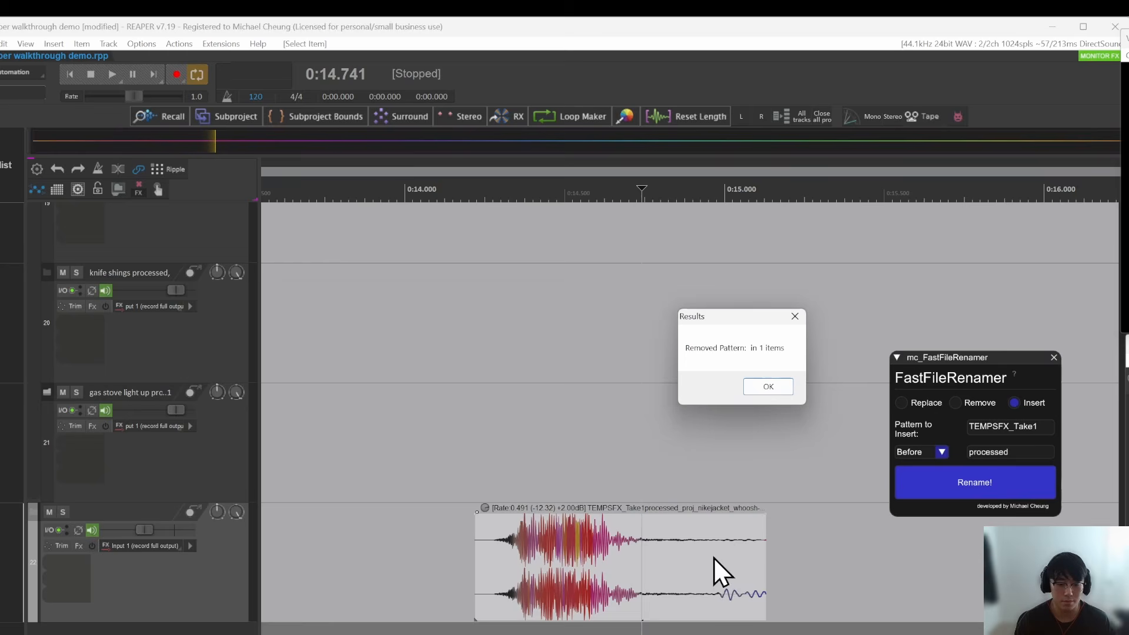
{"action": "left_click", "coordinate": [769, 387]}
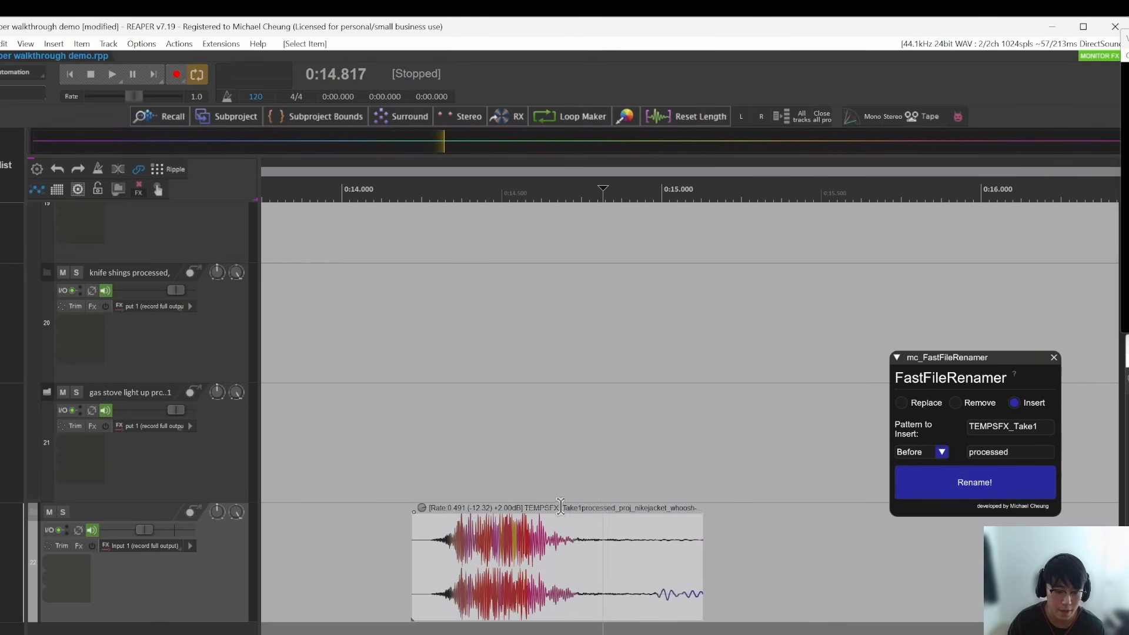
Step: Replace SFX with VO in the item's name and place two pasted copies of it on track 21
{"action": "left_click", "coordinate": [570, 567]}
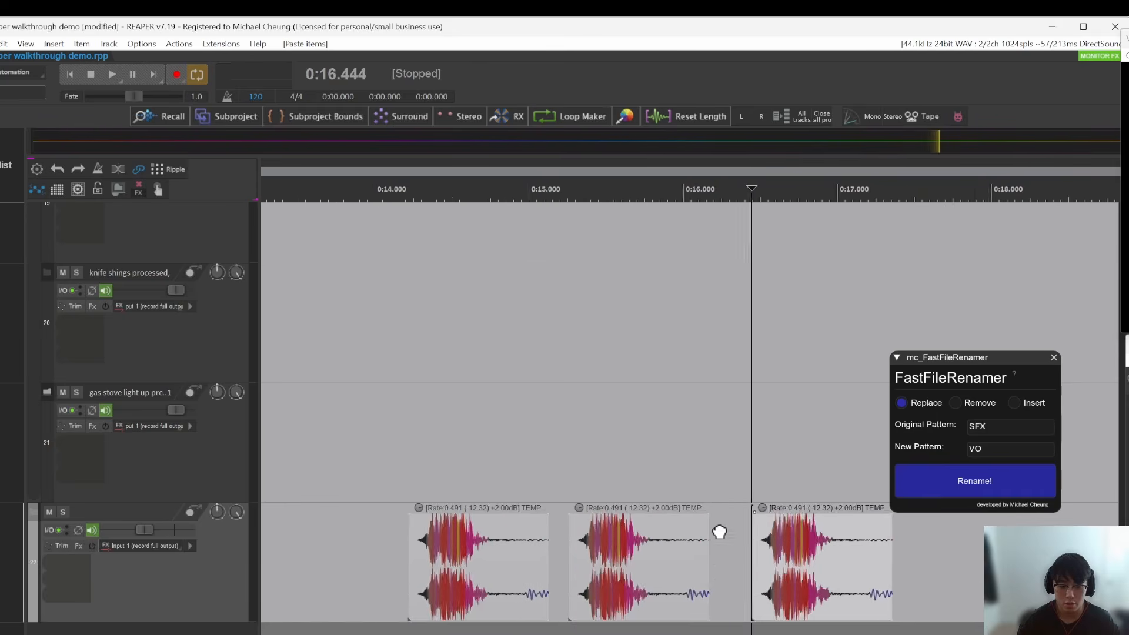
{"action": "left_click_drag", "start_coordinate": [720, 532], "coordinate": [666, 536]}
{"action": "left_click", "coordinate": [559, 566]}
{"action": "scroll", "coordinate": [599, 566], "scroll_direction": "up", "scroll_amount": 3}
{"action": "left_click_drag", "start_coordinate": [600, 567], "coordinate": [626, 568]}
{"action": "left_click_drag", "start_coordinate": [820, 579], "coordinate": [403, 428]}
{"action": "left_click_drag", "start_coordinate": [608, 474], "coordinate": [652, 480]}
{"action": "left_click_drag", "start_coordinate": [788, 460], "coordinate": [772, 458]}
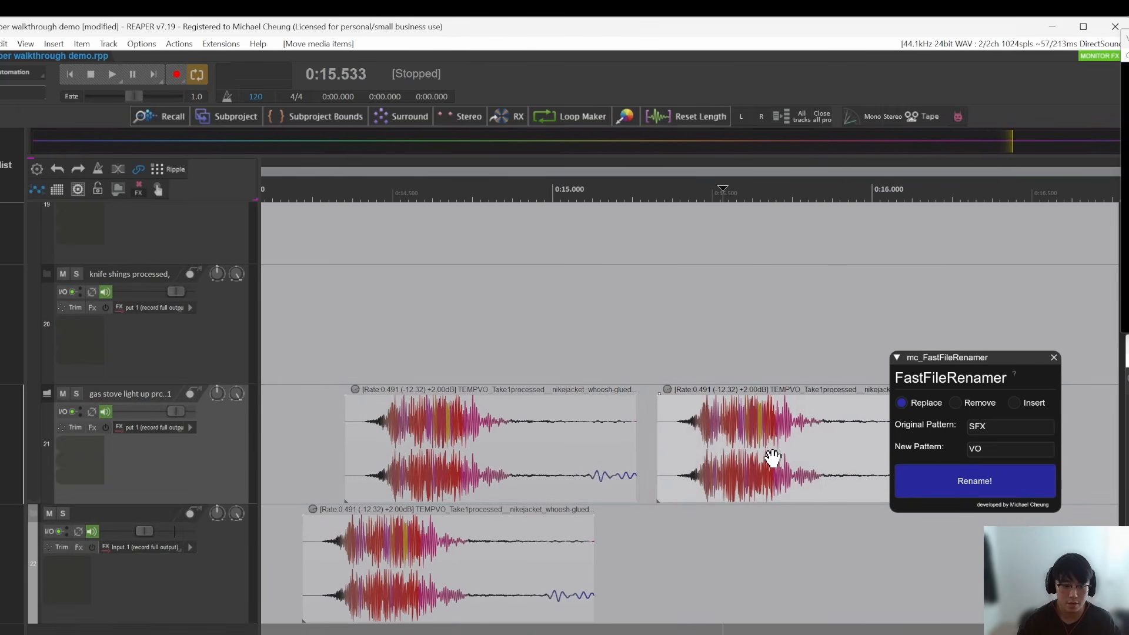
Step: Select all three renamed items and remove the TEMPVO pattern from their names with FastFileRenamer
{"action": "left_click_drag", "start_coordinate": [821, 574], "coordinate": [452, 397]}
{"action": "left_click", "coordinate": [992, 406]}
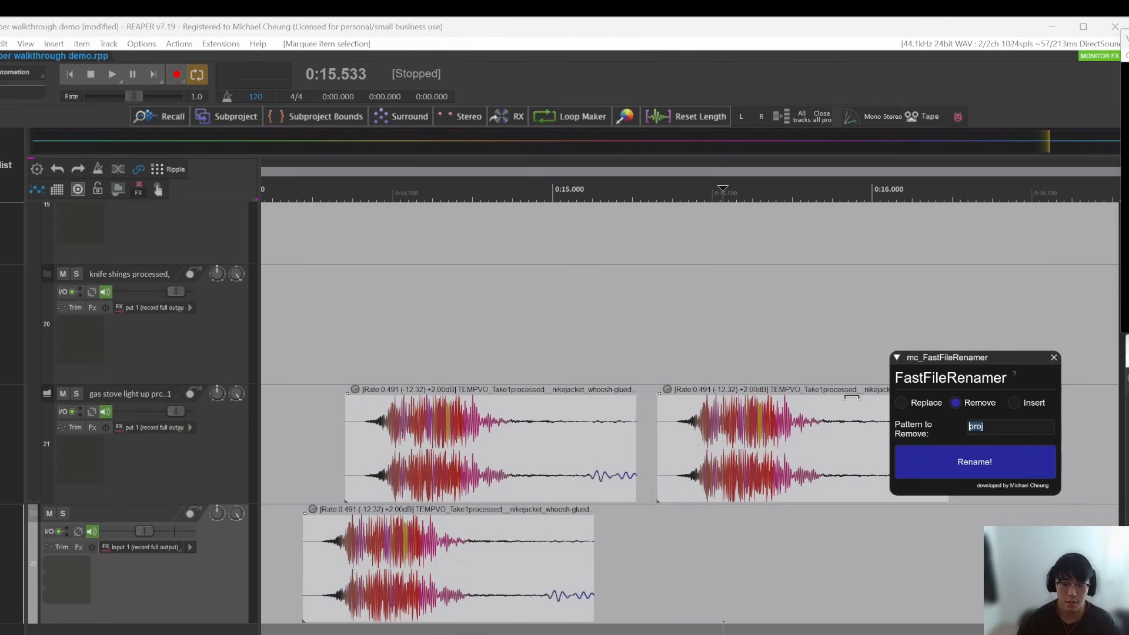
{"action": "left_click", "coordinate": [931, 470]}
{"action": "left_click", "coordinate": [788, 384]}
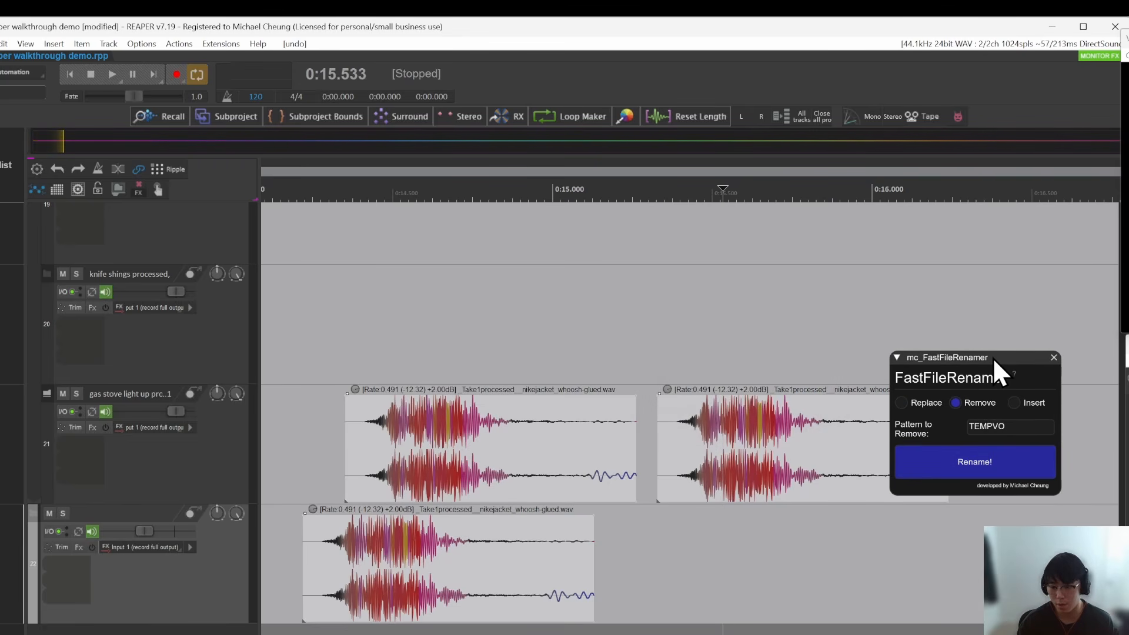
{"action": "mouse_move", "coordinate": [992, 358]}
{"action": "left_mouse_down"}
{"action": "mouse_move", "coordinate": [973, 358]}
{"action": "mouse_move", "coordinate": [1006, 365]}
{"action": "left_mouse_up"}
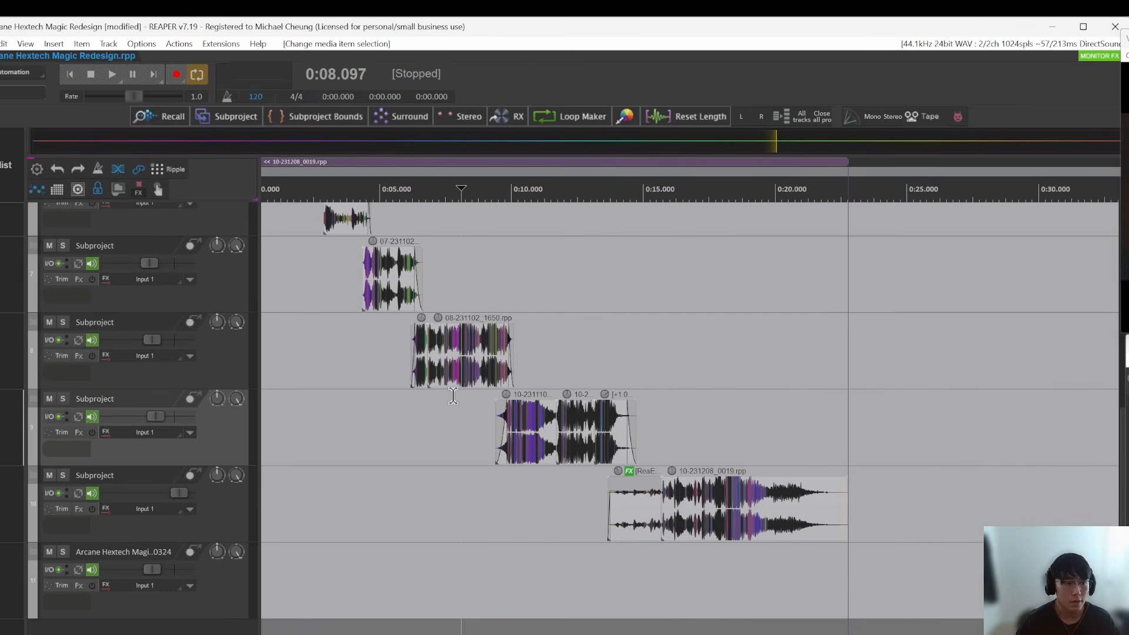
Step: Switch to the Arcane Hextech Magic Redesign project and examine how its subproject tracks are staggered below the video track
{"action": "scroll", "coordinate": [453, 396], "scroll_direction": "up", "scroll_amount": 3}
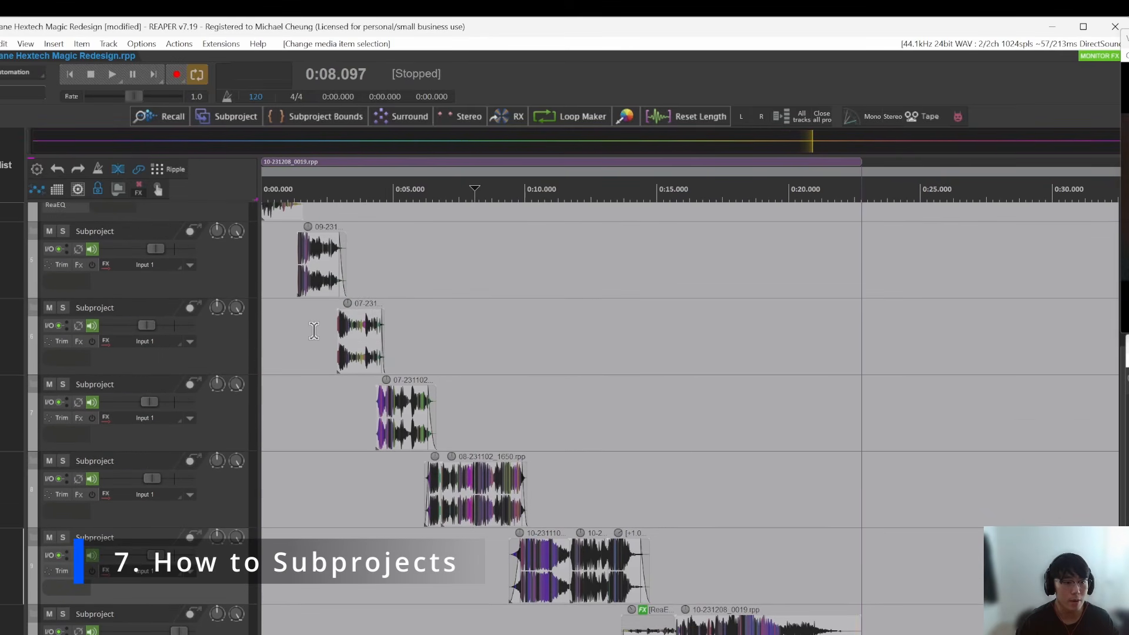
{"action": "left_click", "coordinate": [325, 331]}
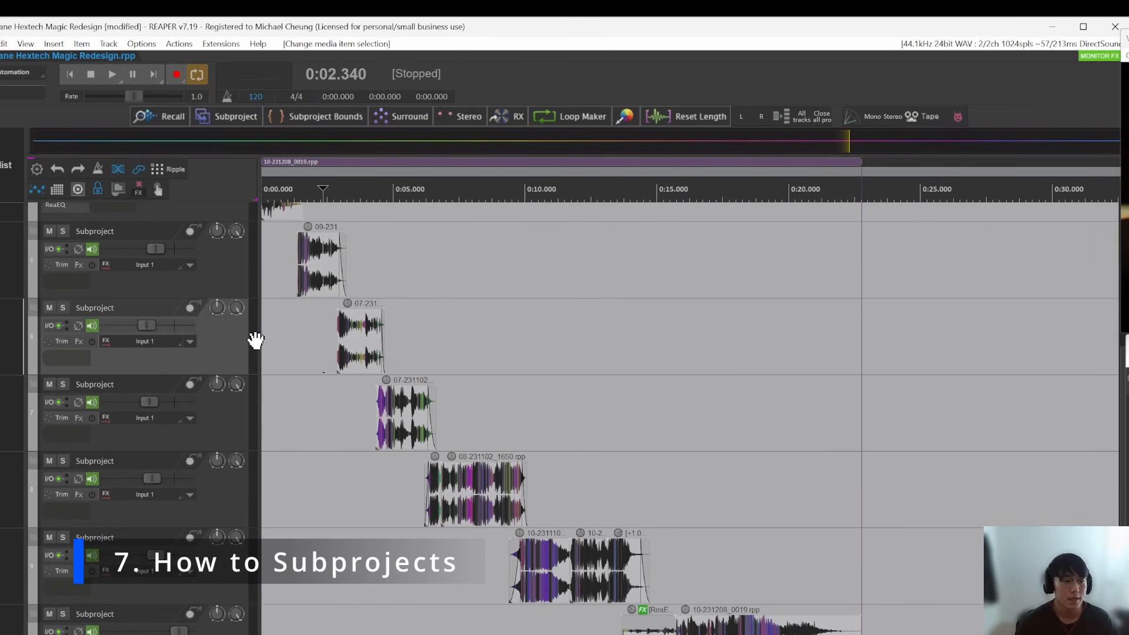
{"action": "scroll", "coordinate": [374, 325], "scroll_direction": "up", "scroll_amount": 2}
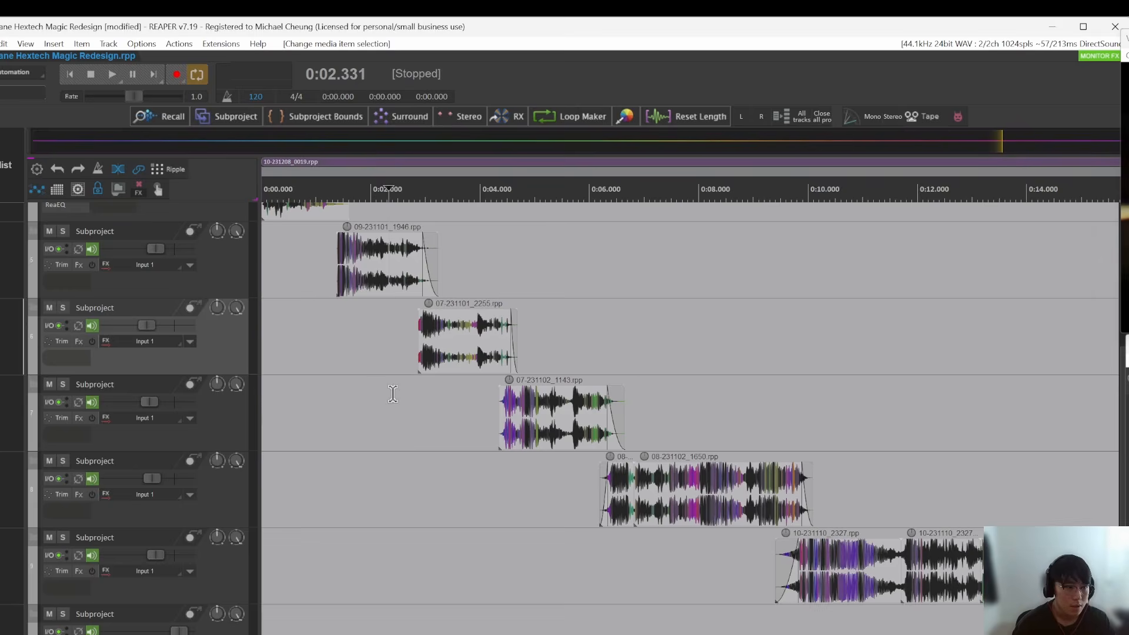
{"action": "scroll", "coordinate": [393, 394], "scroll_direction": "up", "scroll_amount": 4}
{"action": "scroll", "coordinate": [509, 360], "scroll_direction": "down", "scroll_amount": 2}
{"action": "scroll", "coordinate": [515, 363], "scroll_direction": "down", "scroll_amount": 2}
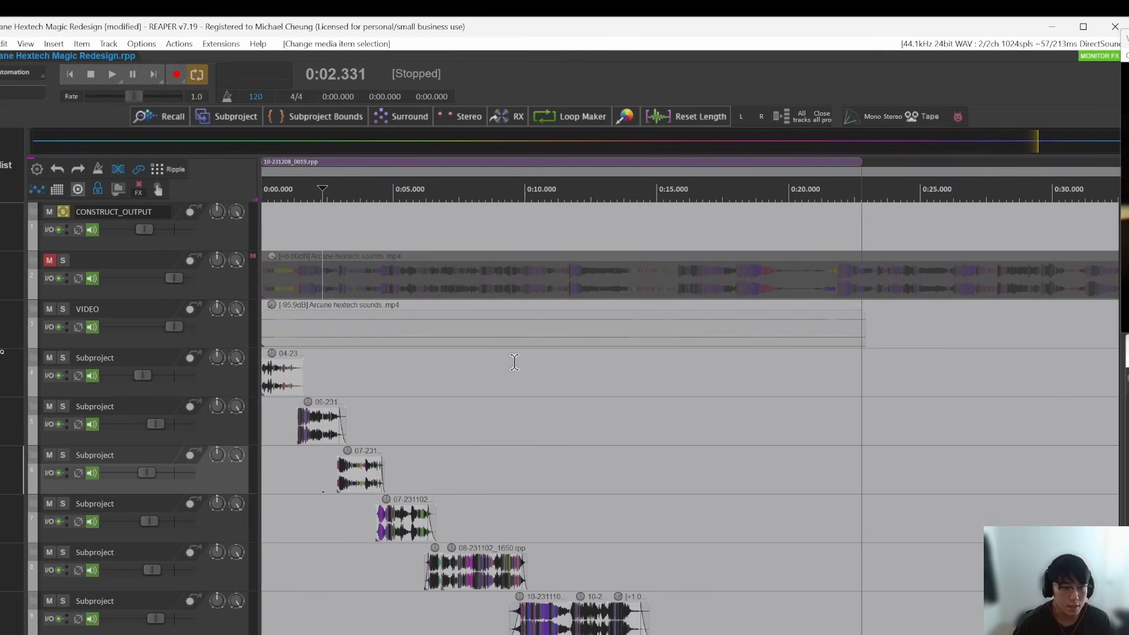
{"action": "scroll", "coordinate": [484, 364], "scroll_direction": "down", "scroll_amount": 2}
{"action": "scroll", "coordinate": [631, 438], "scroll_direction": "down", "scroll_amount": 2}
{"action": "scroll", "coordinate": [277, 282], "scroll_direction": "up", "scroll_amount": 2}
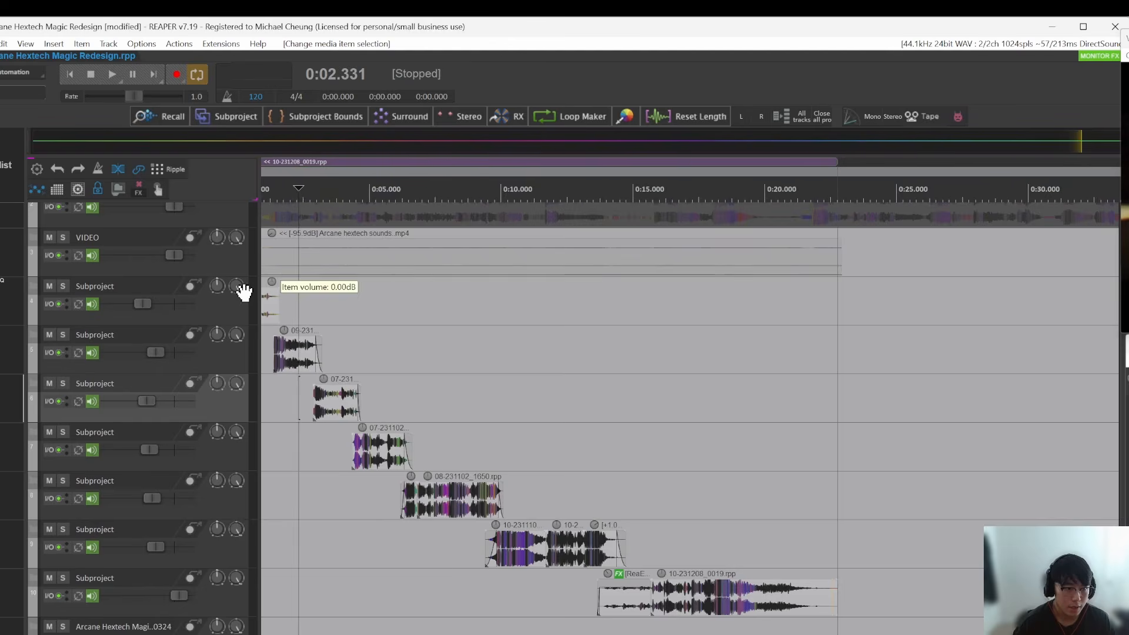
{"action": "scroll", "coordinate": [306, 329], "scroll_direction": "down", "scroll_amount": 1}
Step: Inspect the subproject items on tracks 8 to 10, between about 6 and 20 s, more closely
{"action": "left_click", "coordinate": [564, 473]}
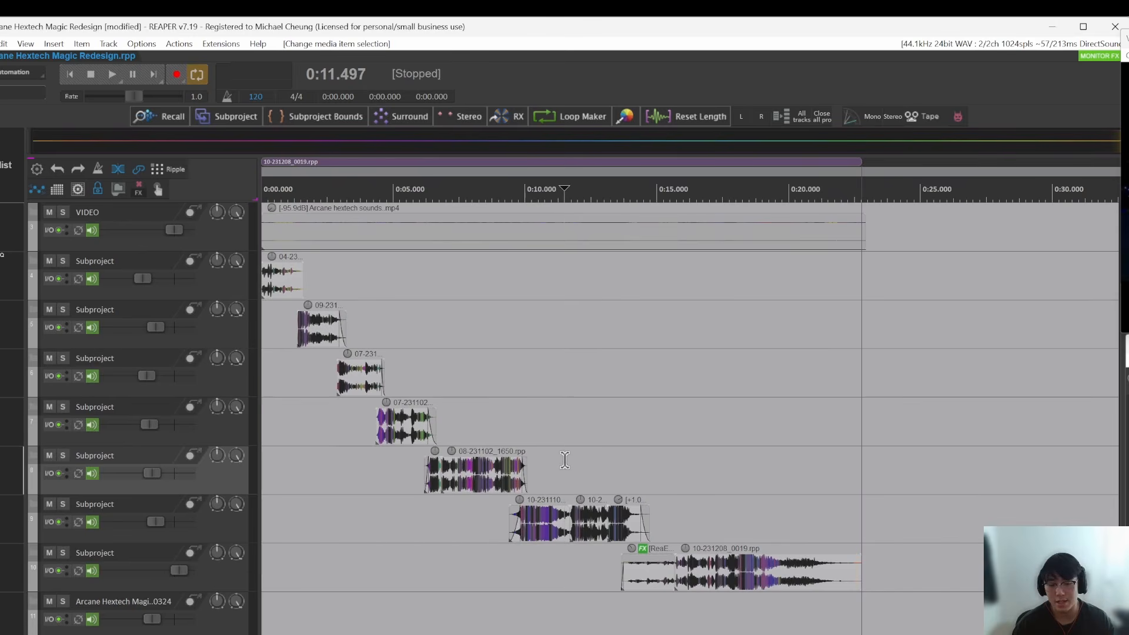
{"action": "scroll", "coordinate": [566, 458], "scroll_direction": "up", "scroll_amount": 2}
{"action": "left_click", "coordinate": [467, 556]}
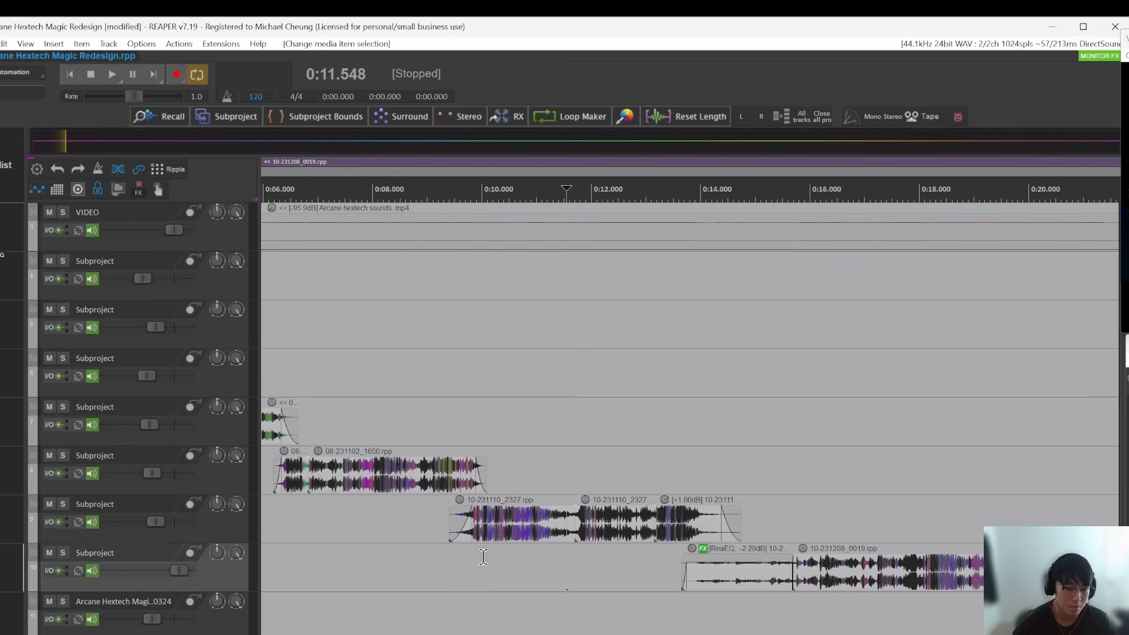
{"action": "scroll", "coordinate": [416, 484], "scroll_direction": "up", "scroll_amount": 2}
{"action": "left_click", "coordinate": [416, 484]}
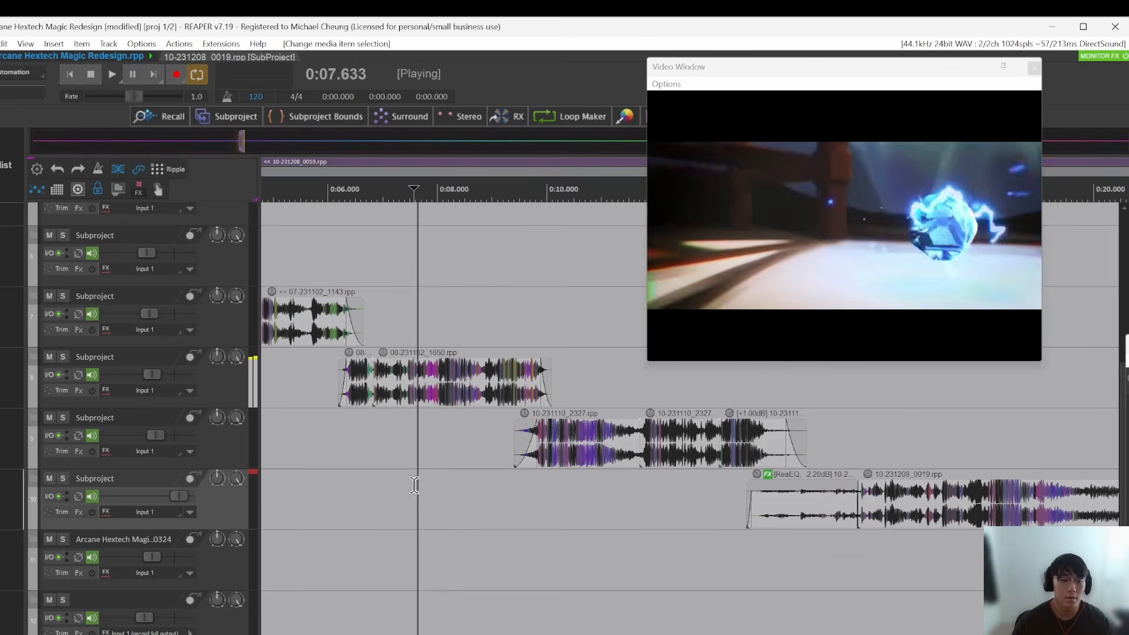
{"action": "scroll", "coordinate": [452, 487], "scroll_direction": "down", "scroll_amount": 2}
{"action": "left_click_drag", "start_coordinate": [538, 494], "coordinate": [484, 479]}
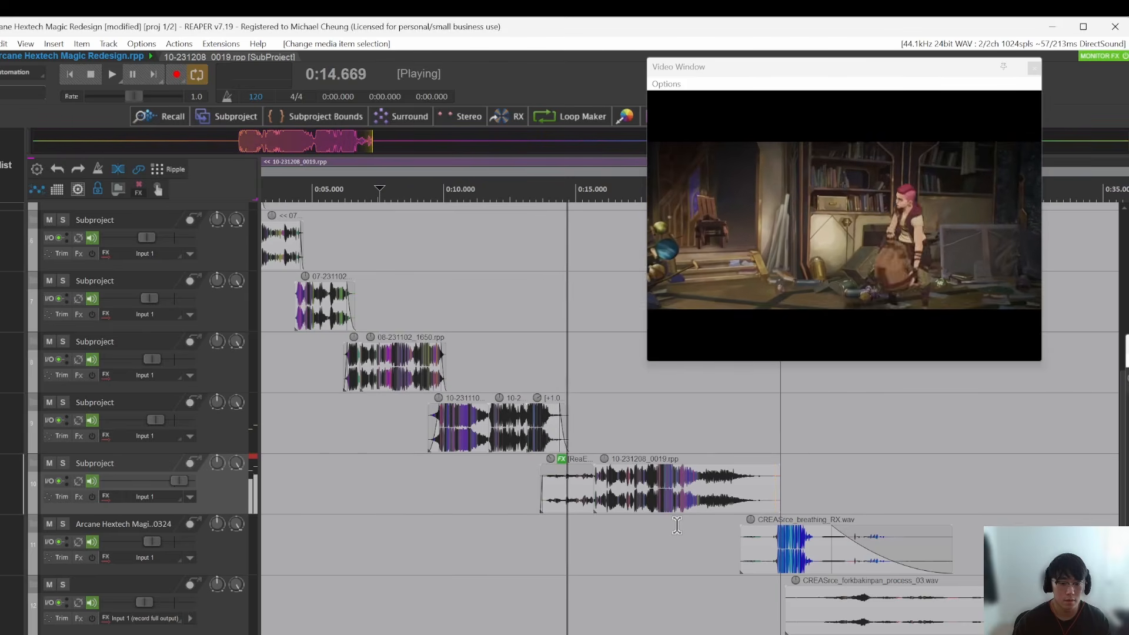
Step: During video playback, toggle item grouping and try to move the CREASrce_breathing_RX.wav item on track 11 earlier
{"action": "left_click_drag", "start_coordinate": [887, 554], "coordinate": [844, 557]}
{"action": "left_click", "coordinate": [844, 557]}
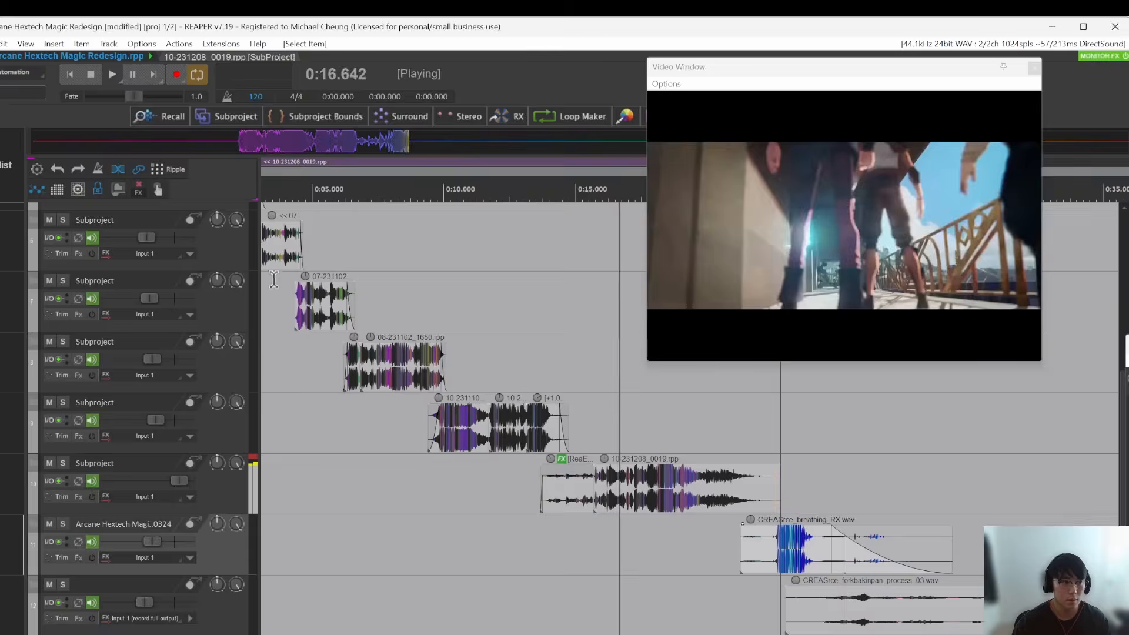
{"action": "left_click", "coordinate": [142, 170]}
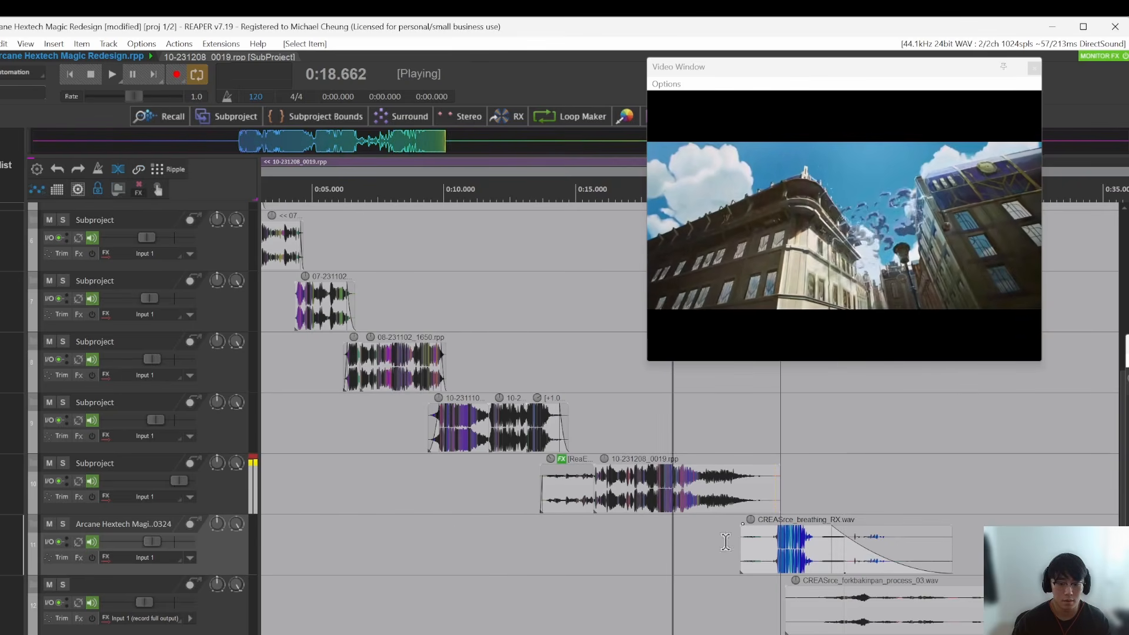
{"action": "left_click_drag", "start_coordinate": [854, 558], "coordinate": [800, 559]}
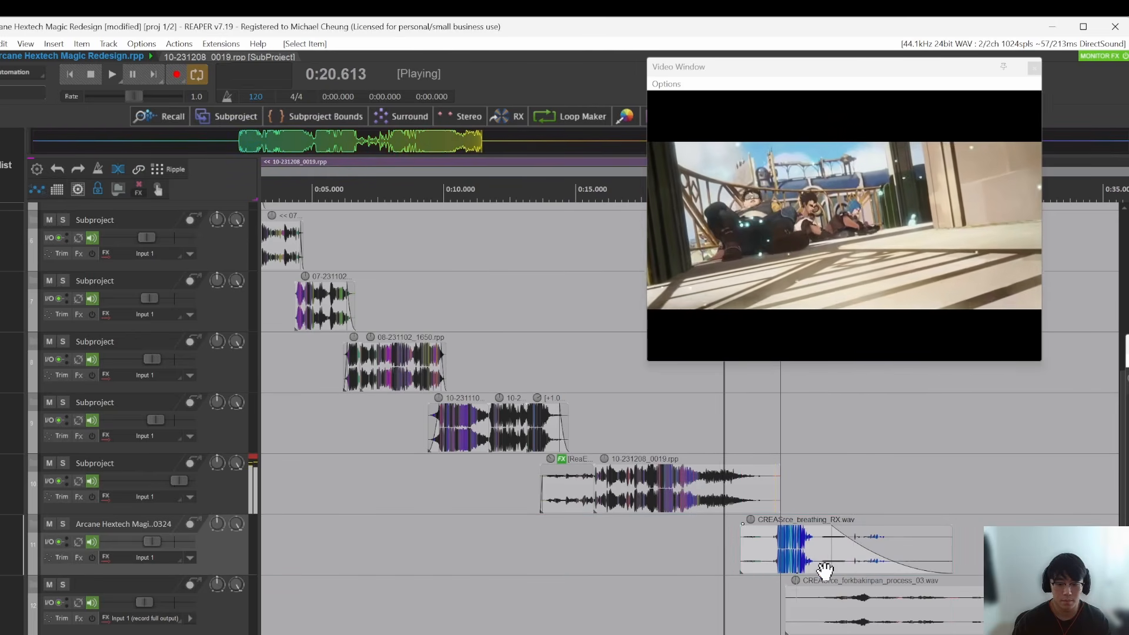
{"action": "left_click", "coordinate": [834, 613]}
{"action": "key", "text": "space"}
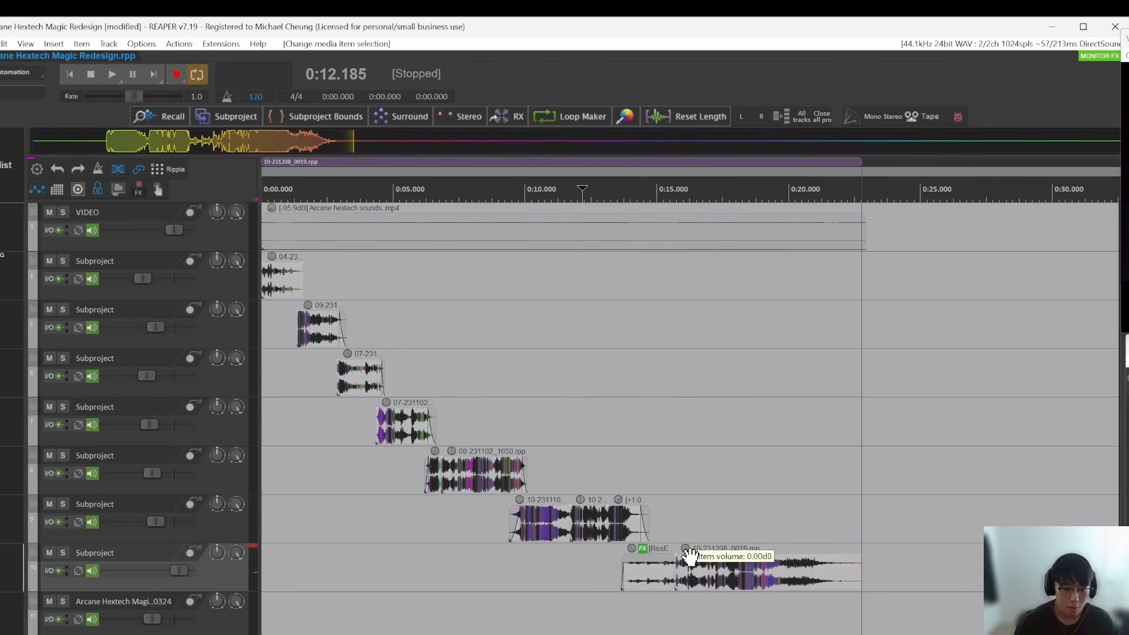
Step: Examine the two adjoining subproject items on track 10, between about 14 and 23 s, and how they follow the items on track 9
{"action": "scroll", "coordinate": [602, 386], "scroll_direction": "down", "scroll_amount": 1}
{"action": "scroll", "coordinate": [699, 552], "scroll_direction": "up", "scroll_amount": 3}
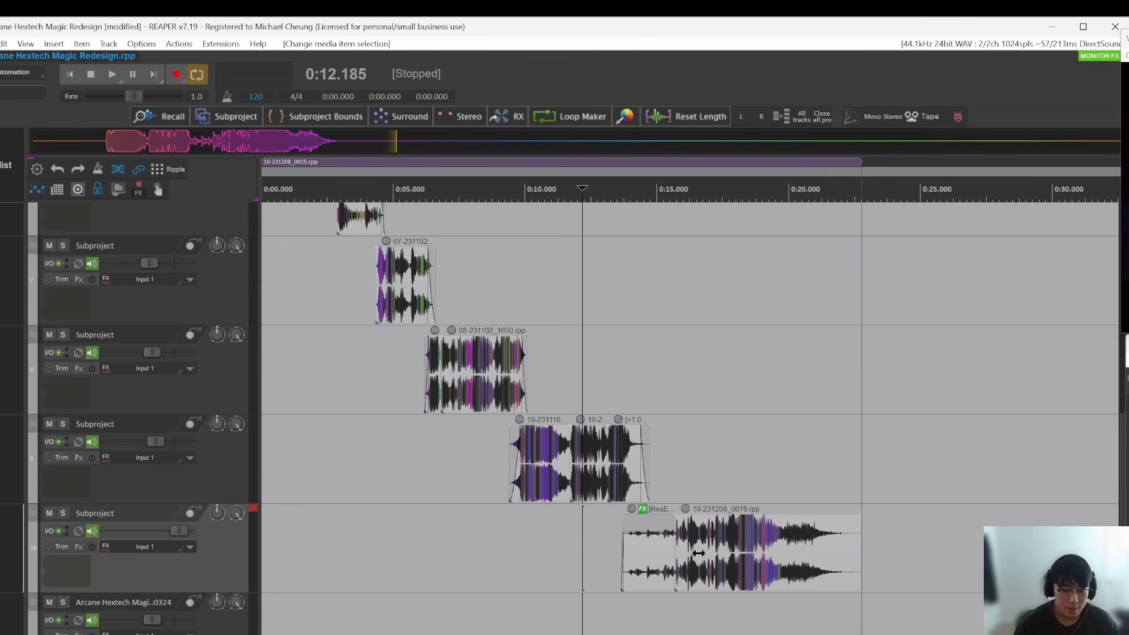
{"action": "scroll", "coordinate": [765, 547], "scroll_direction": "down", "scroll_amount": 1}
{"action": "left_click", "coordinate": [701, 529]}
{"action": "scroll", "coordinate": [703, 529], "scroll_direction": "up", "scroll_amount": 3}
{"action": "left_click", "coordinate": [515, 513]}
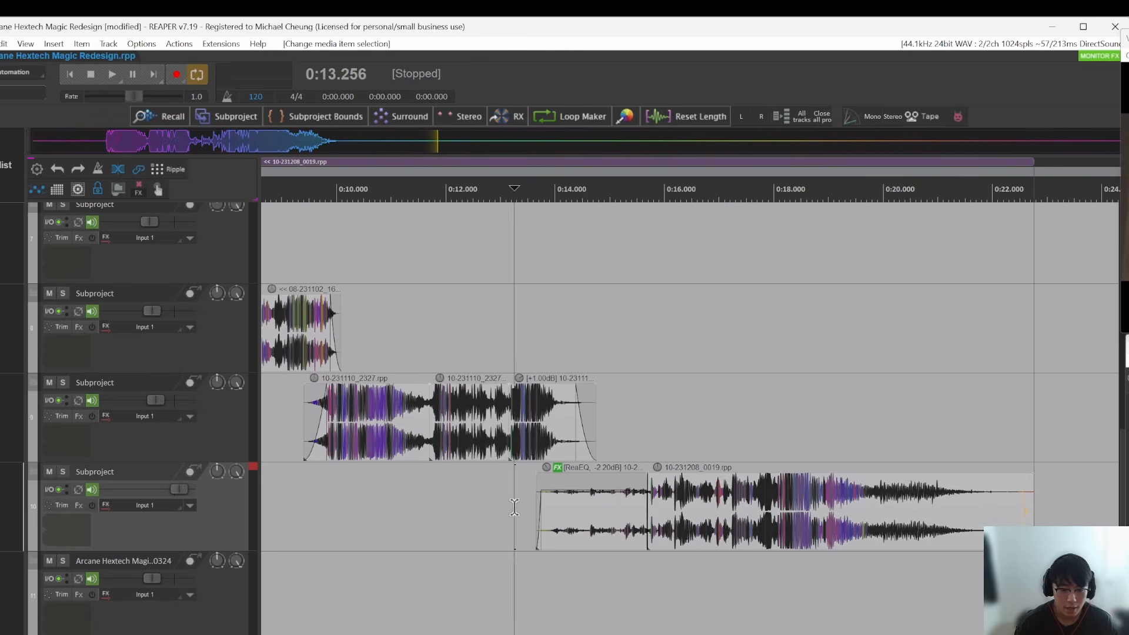
{"action": "left_click_drag", "start_coordinate": [405, 491], "coordinate": [1072, 527]}
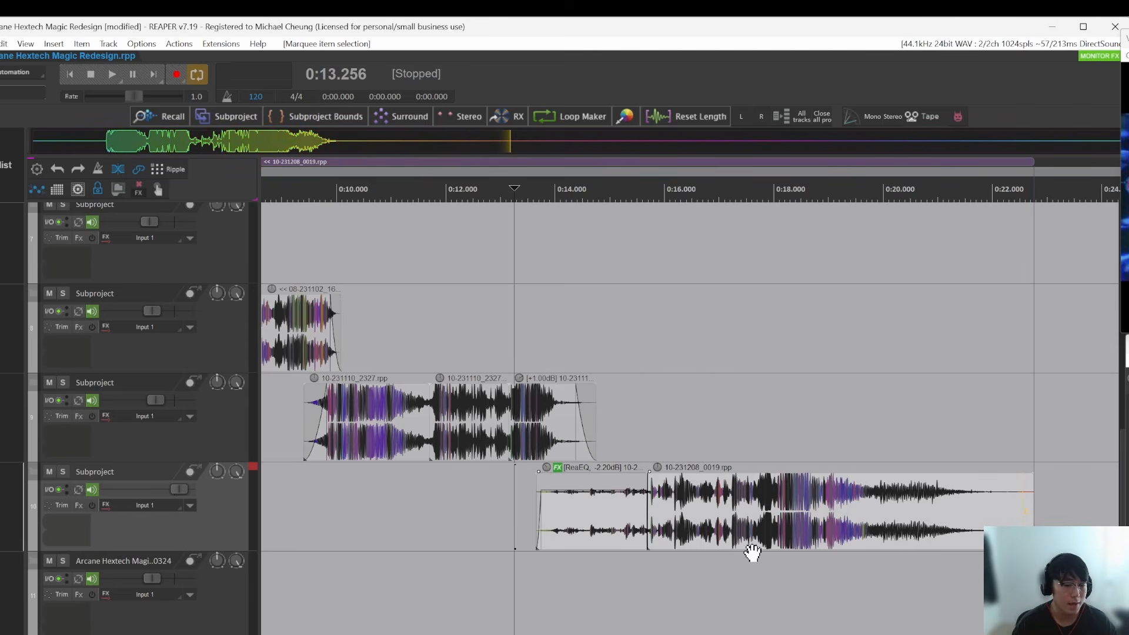
{"action": "left_click", "coordinate": [672, 535]}
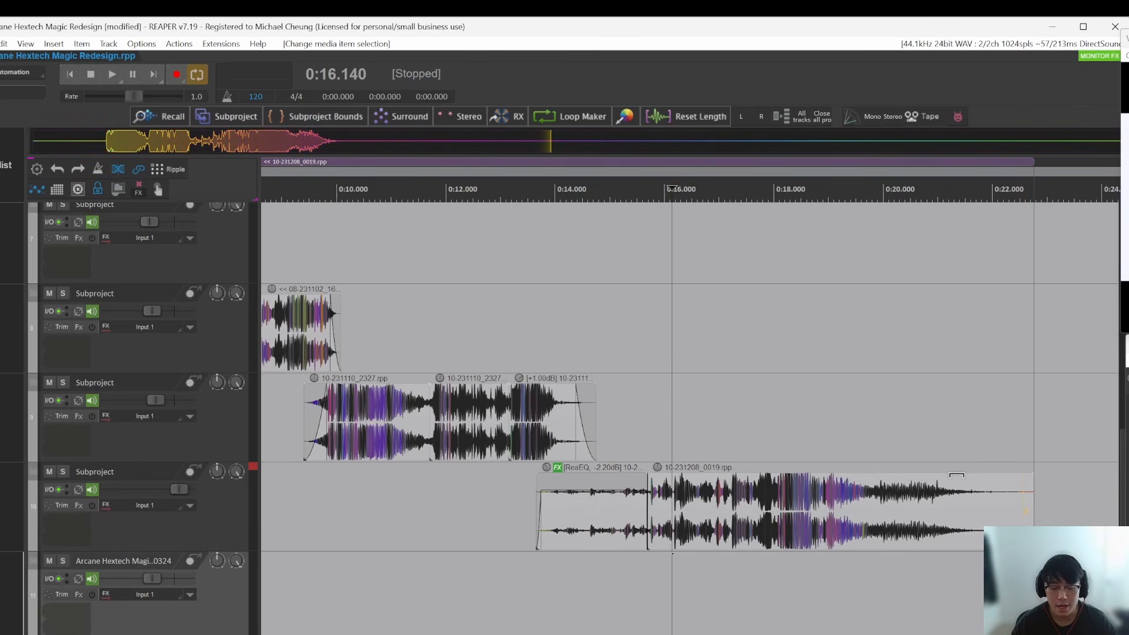
{"action": "left_click", "coordinate": [928, 606]}
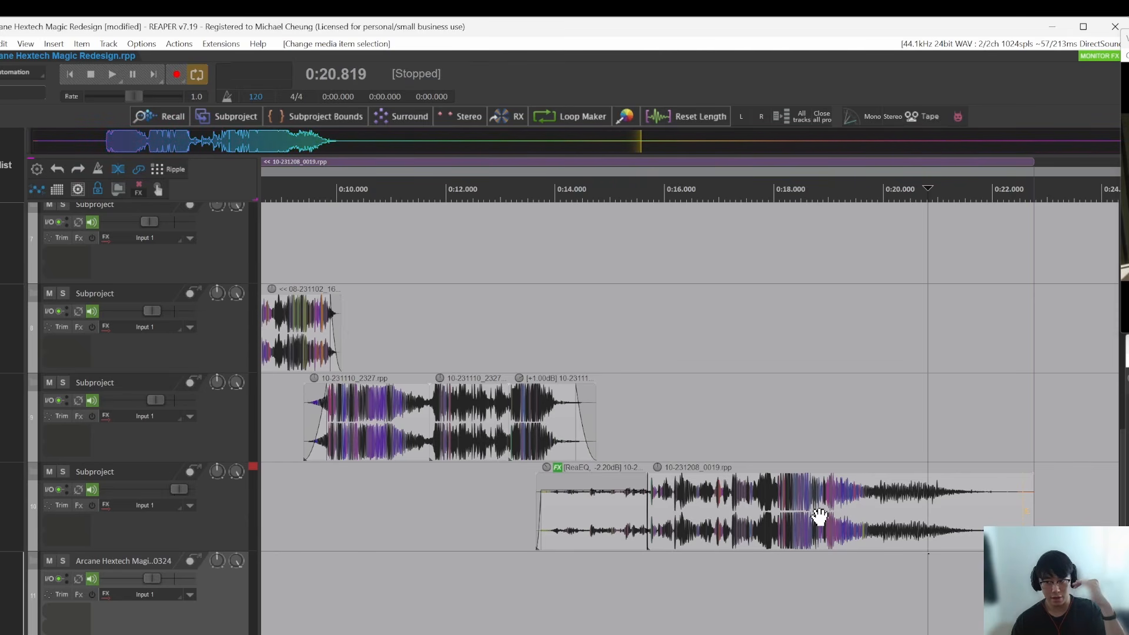
{"action": "left_click", "coordinate": [765, 523]}
{"action": "left_click_drag", "start_coordinate": [1007, 597], "coordinate": [520, 514]}
{"action": "left_click", "coordinate": [728, 580]}
Step: Open the 10-231208_0019.rpp subproject from its item on track 10 and look through its layered tracks
{"action": "double_click", "coordinate": [824, 517]}
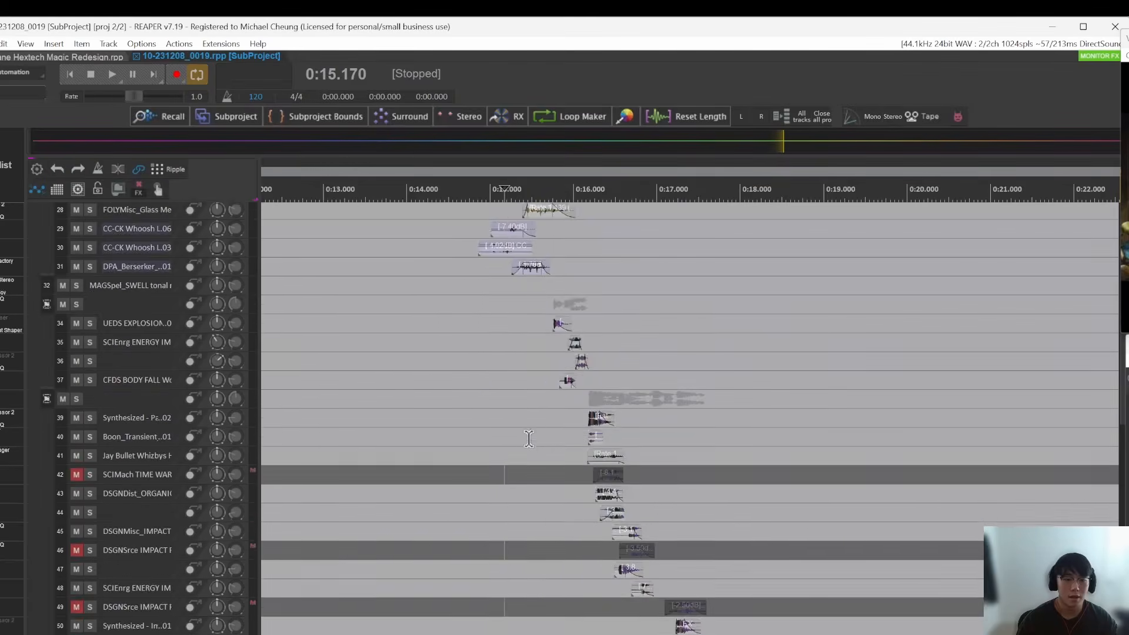
{"action": "scroll", "coordinate": [528, 439], "scroll_direction": "up", "scroll_amount": 5}
{"action": "left_click", "coordinate": [490, 459]}
{"action": "scroll", "coordinate": [502, 450], "scroll_direction": "down", "scroll_amount": 3}
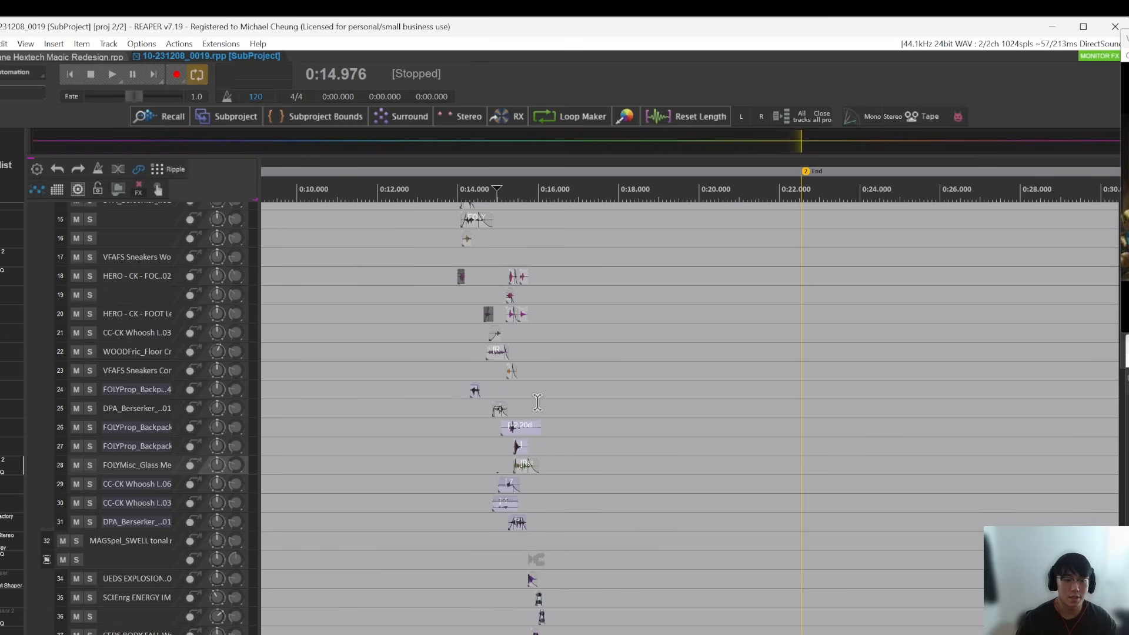
{"action": "left_click_drag", "start_coordinate": [564, 353], "coordinate": [646, 210]}
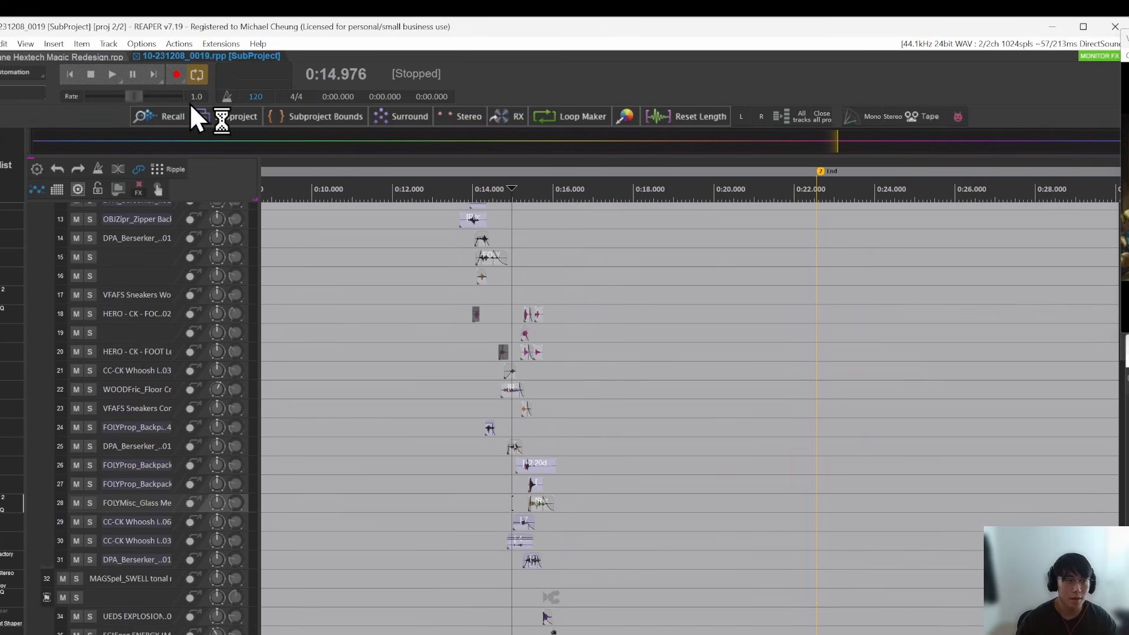
Step: Check the main project briefly, then look through the lower tracks, from about track 47 down, of the 10-231208_0019.rpp subproject
{"action": "left_click", "coordinate": [92, 58]}
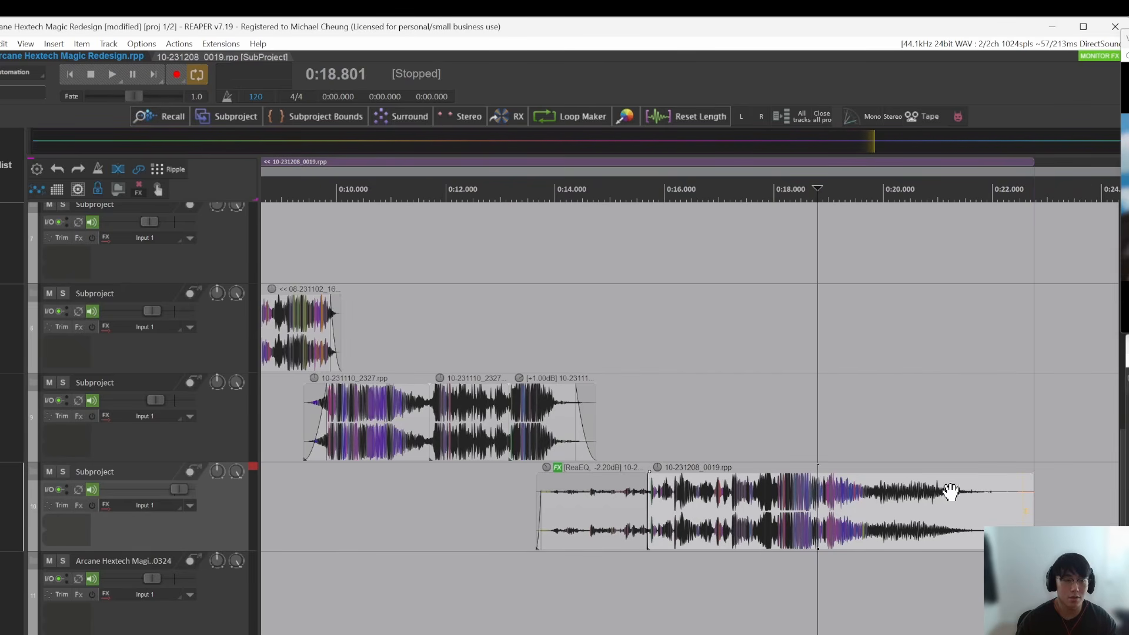
{"action": "left_click", "coordinate": [247, 57]}
{"action": "left_click_drag", "start_coordinate": [648, 420], "coordinate": [639, 212]}
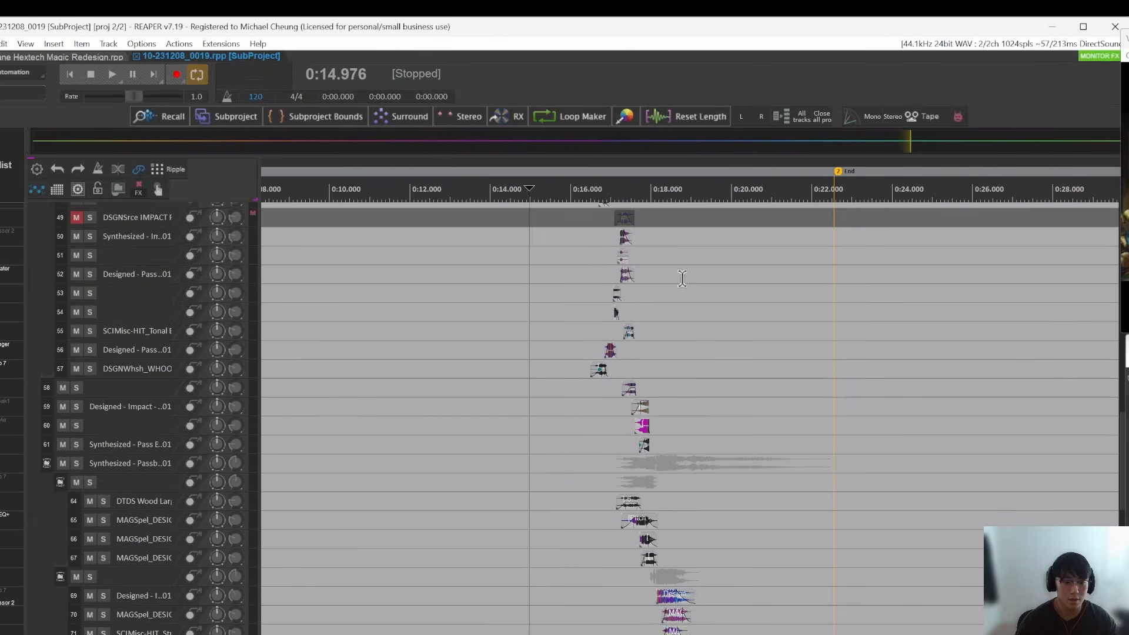
{"action": "left_click_drag", "start_coordinate": [691, 465], "coordinate": [681, 229]}
{"action": "left_click_drag", "start_coordinate": [696, 443], "coordinate": [704, 202]}
{"action": "left_click_drag", "start_coordinate": [716, 282], "coordinate": [726, 517]}
{"action": "left_click_drag", "start_coordinate": [671, 224], "coordinate": [676, 416]}
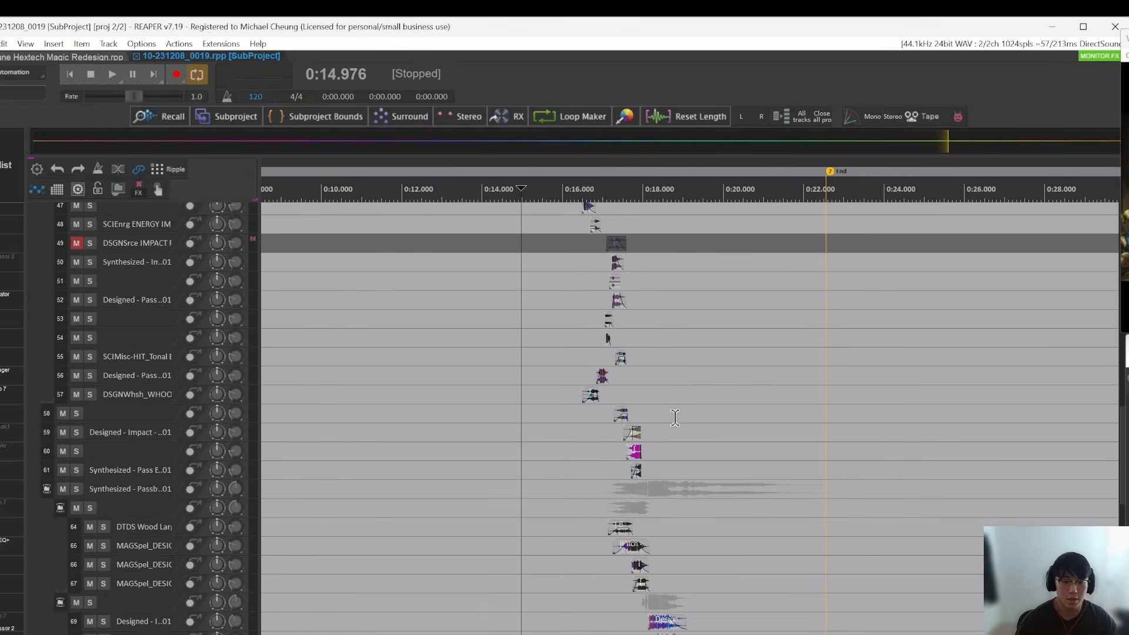
Step: Return to the main project and step through the staggered subproject items on tracks 4 to 7
{"action": "key", "text": "ctrl+Tab"}
{"action": "scroll", "coordinate": [421, 401], "scroll_direction": "up", "scroll_amount": 3}
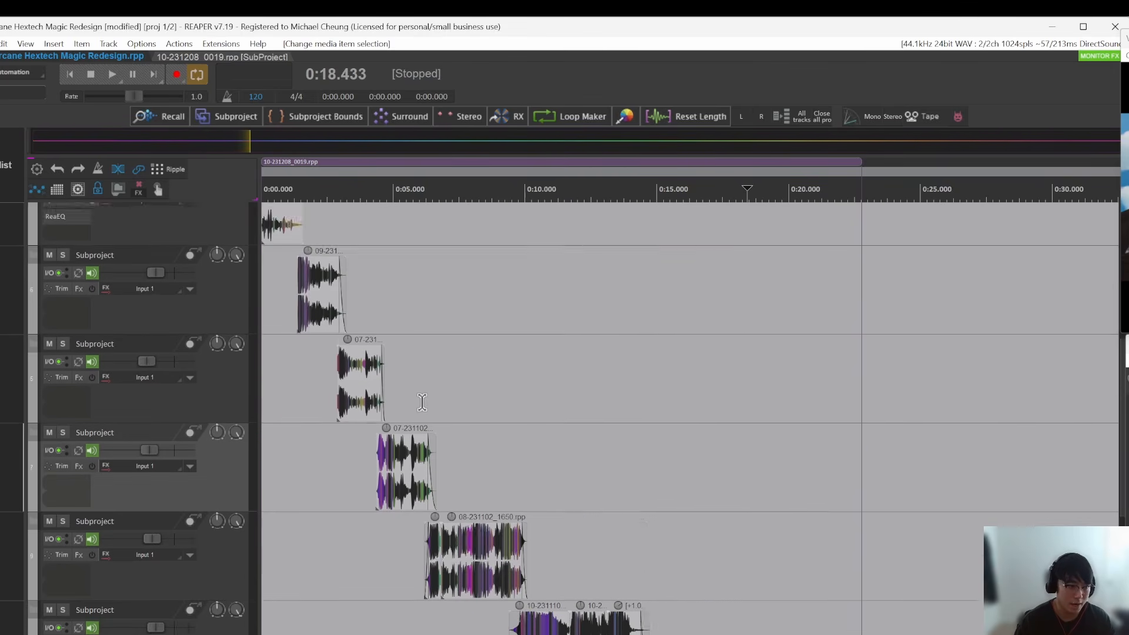
{"action": "scroll", "coordinate": [424, 402], "scroll_direction": "up", "scroll_amount": 3}
{"action": "left_click_drag", "start_coordinate": [441, 421], "coordinate": [630, 395]}
{"action": "scroll", "coordinate": [630, 361], "scroll_direction": "up", "scroll_amount": 2}
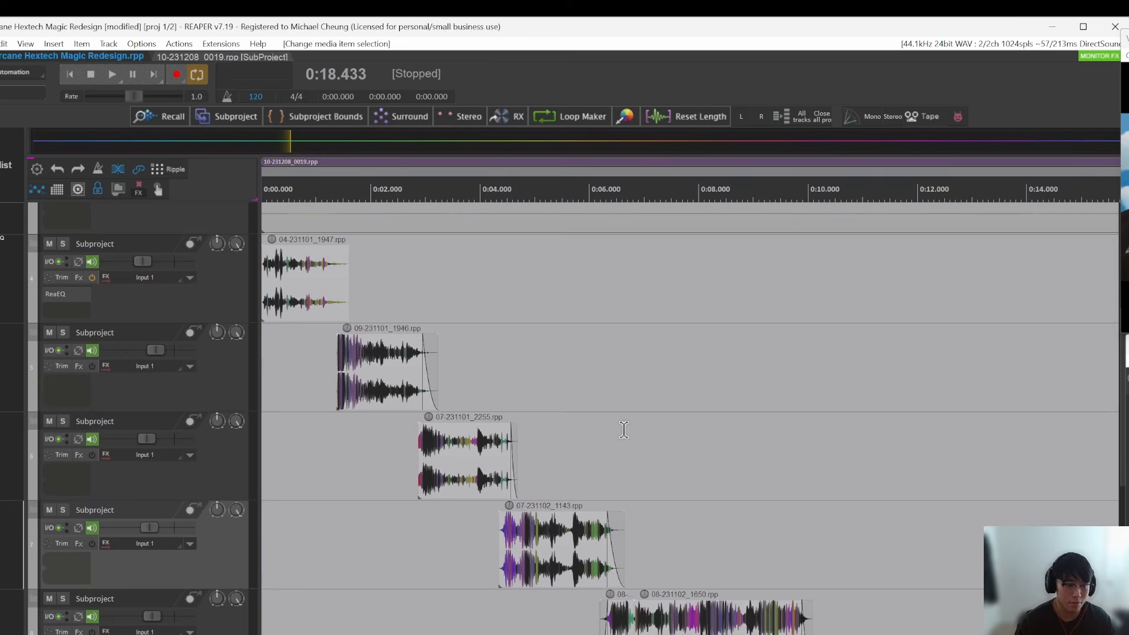
{"action": "left_click", "coordinate": [292, 273]}
{"action": "left_click", "coordinate": [386, 383]}
{"action": "left_click", "coordinate": [449, 473]}
{"action": "left_click", "coordinate": [554, 542]}
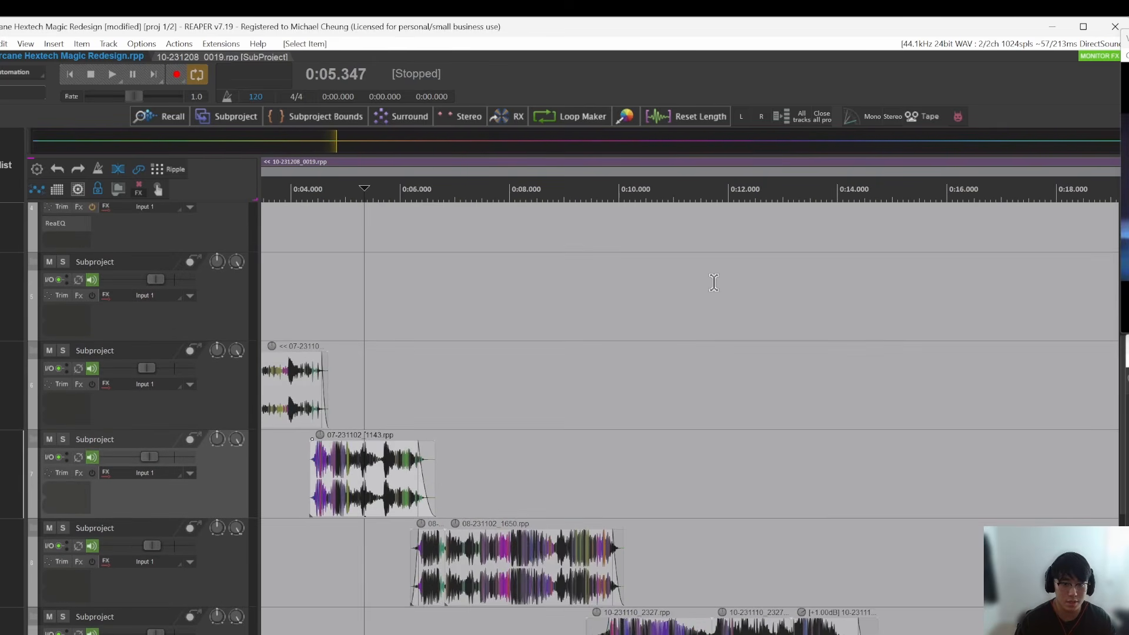
{"action": "scroll", "coordinate": [830, 298], "scroll_direction": "down", "scroll_amount": 3}
Step: Review the layered tracks around 15 s in the 10-231208_0019.rpp subproject, then return to the main project
{"action": "key", "text": "ctrl+Tab"}
{"action": "left_click", "coordinate": [579, 377]}
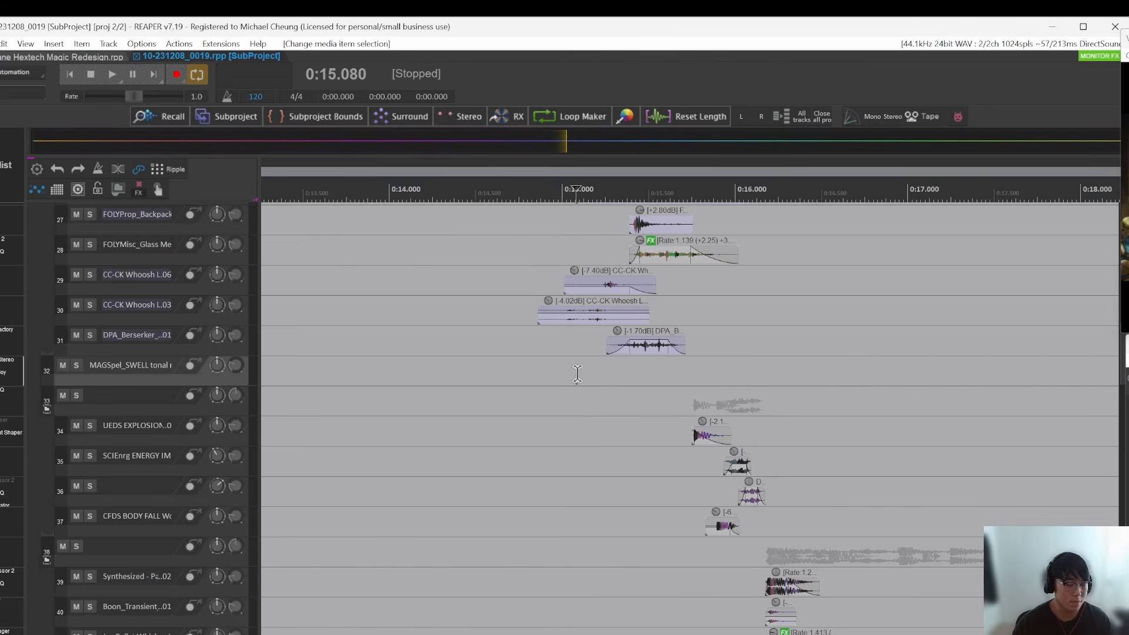
{"action": "scroll", "coordinate": [581, 377], "scroll_direction": "down", "scroll_amount": 2}
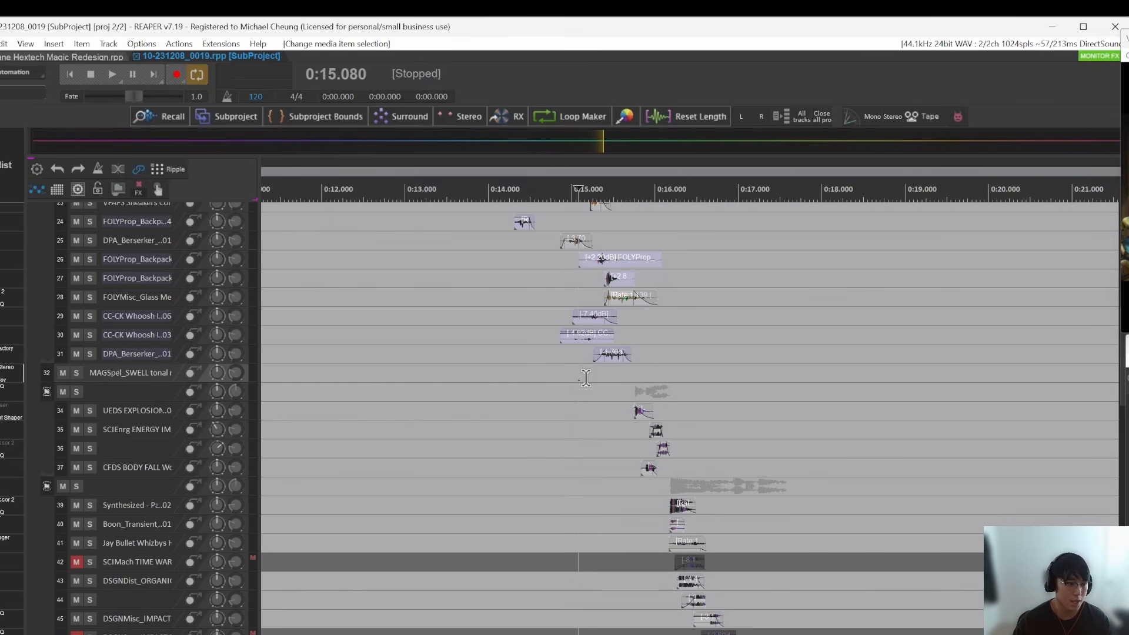
{"action": "key", "text": "ctrl+Tab"}
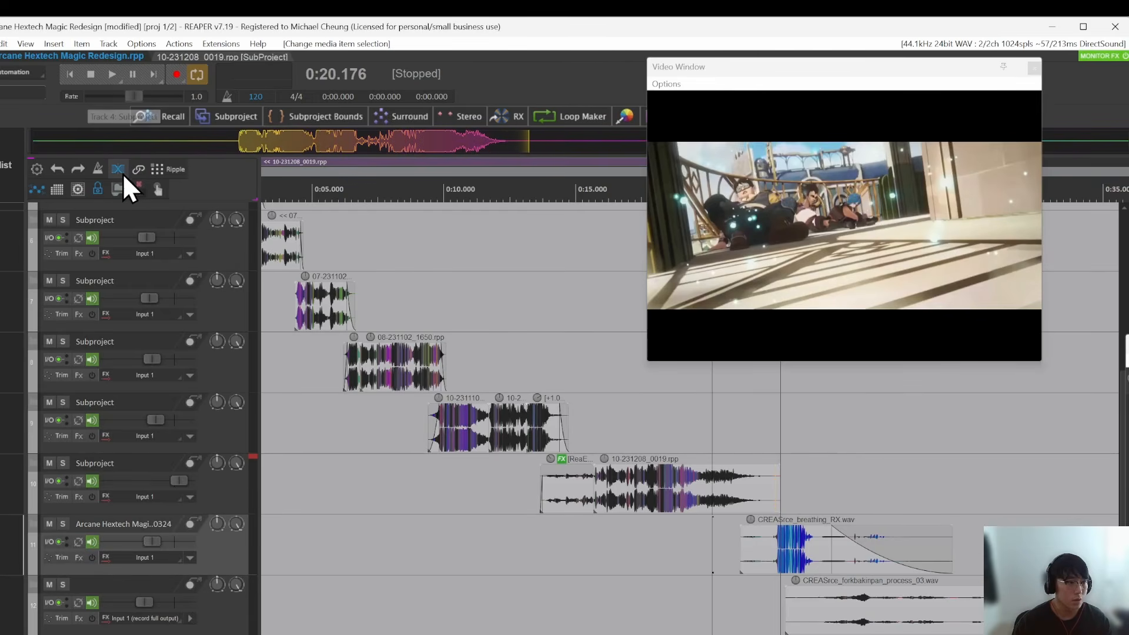
Step: Enable item grouping, select the CREASrce_breathing_RX and CREASrce_forkbakinpan_process_03 items, and move tracks 11 and 12 to a new subproject
{"action": "left_click", "coordinate": [137, 170]}
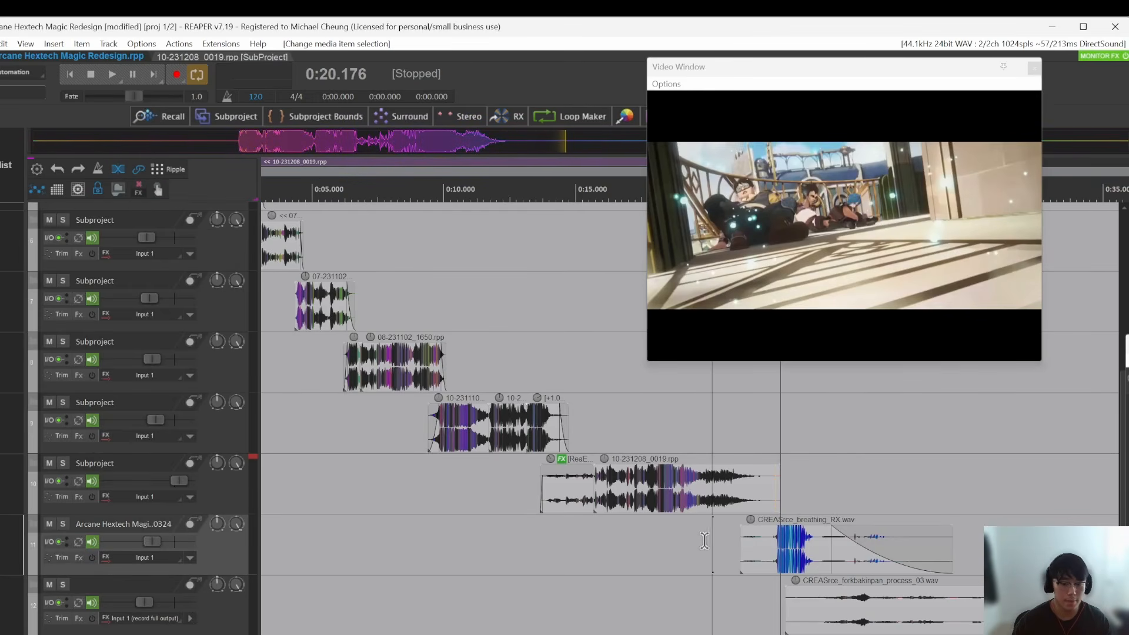
{"action": "left_click_drag", "start_coordinate": [712, 546], "coordinate": [823, 608]}
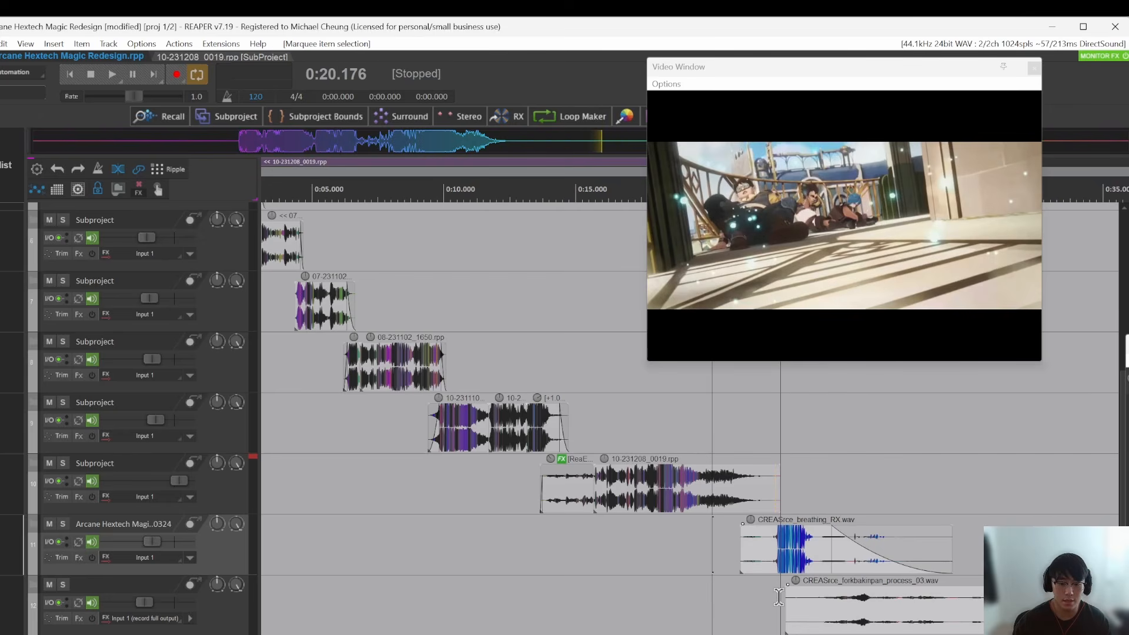
{"action": "left_click", "coordinate": [722, 596]}
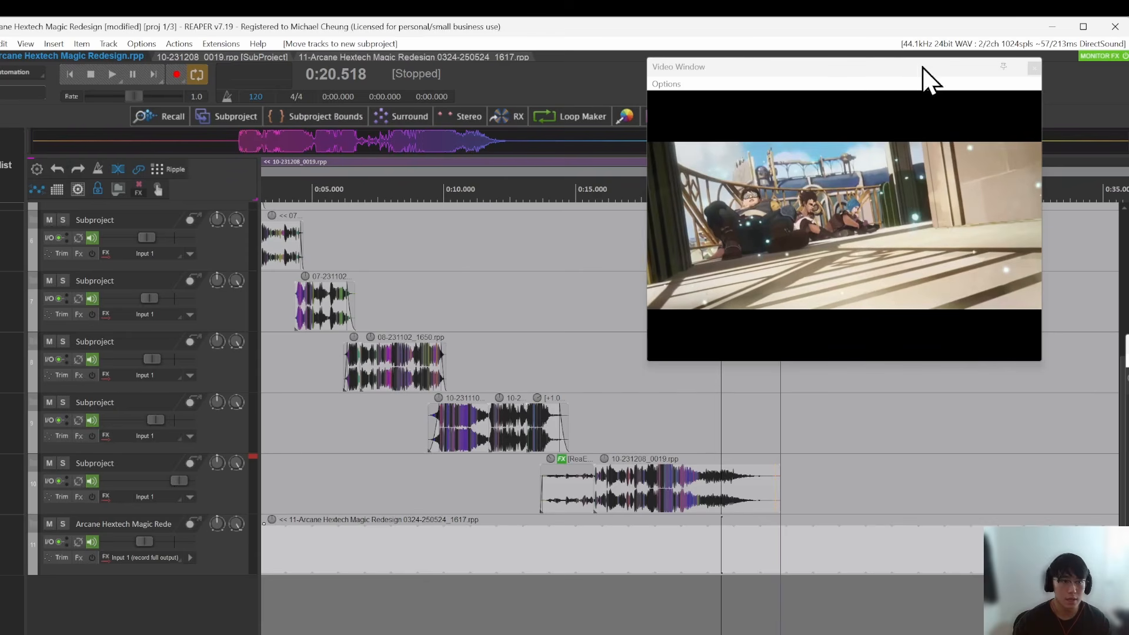
Step: Close the video window and look up the Track: Move tracks to subproject action in the action list by its assigned shortcut
{"action": "left_click", "coordinate": [1034, 68]}
{"action": "left_click", "coordinate": [487, 556]}
{"action": "key", "text": "question"}
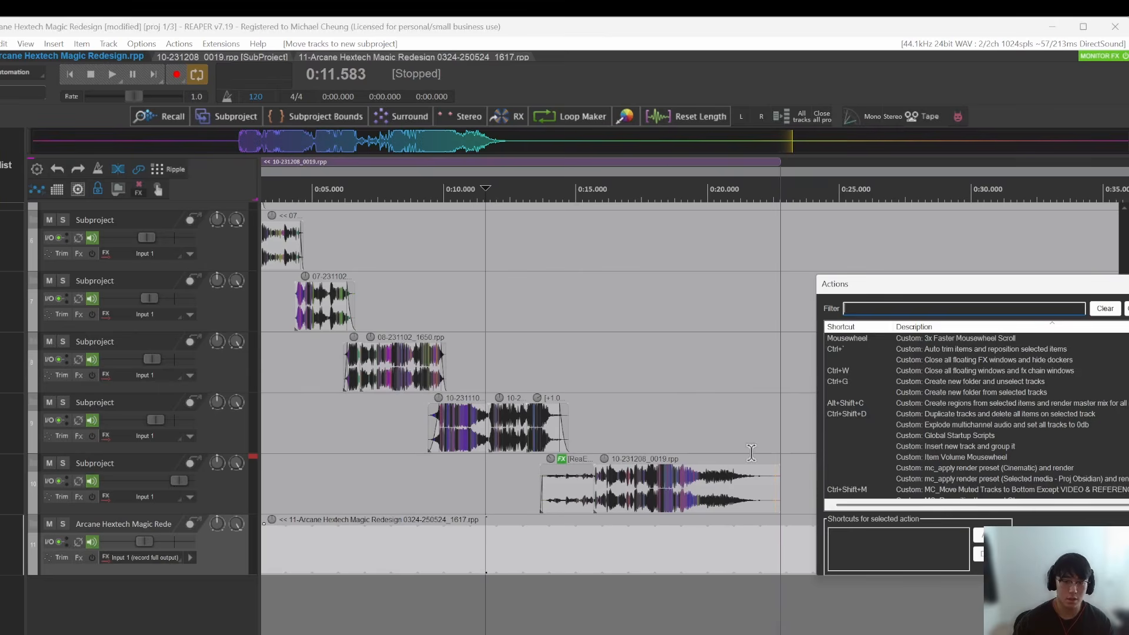
{"action": "left_click", "coordinate": [834, 302]}
{"action": "key", "text": "ctrl+shift+n"}
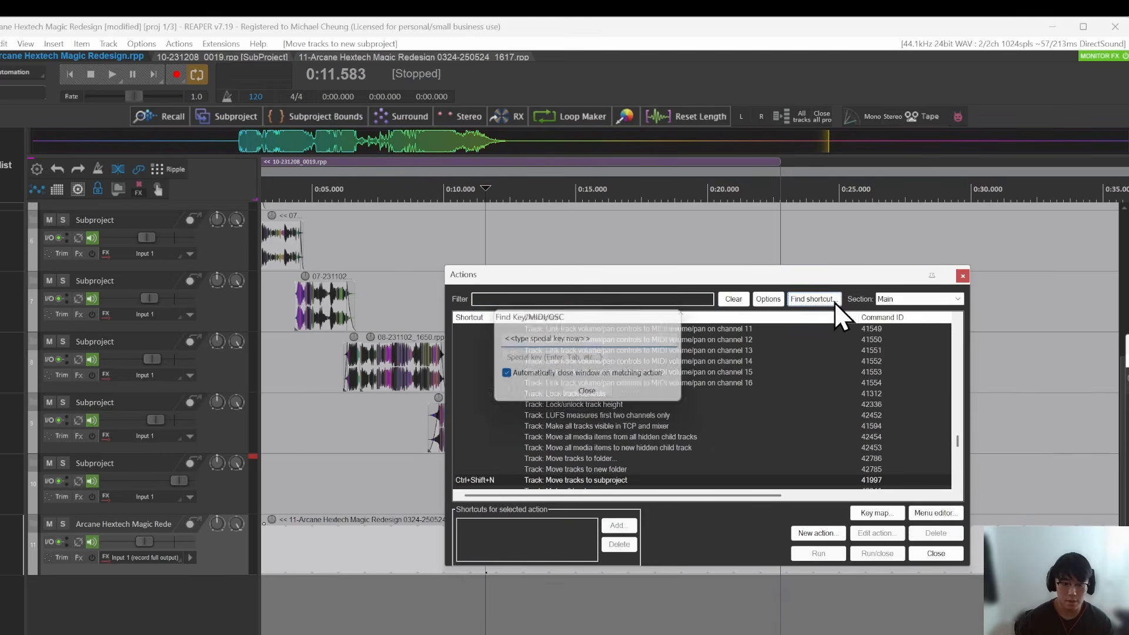
{"action": "left_click", "coordinate": [963, 276]}
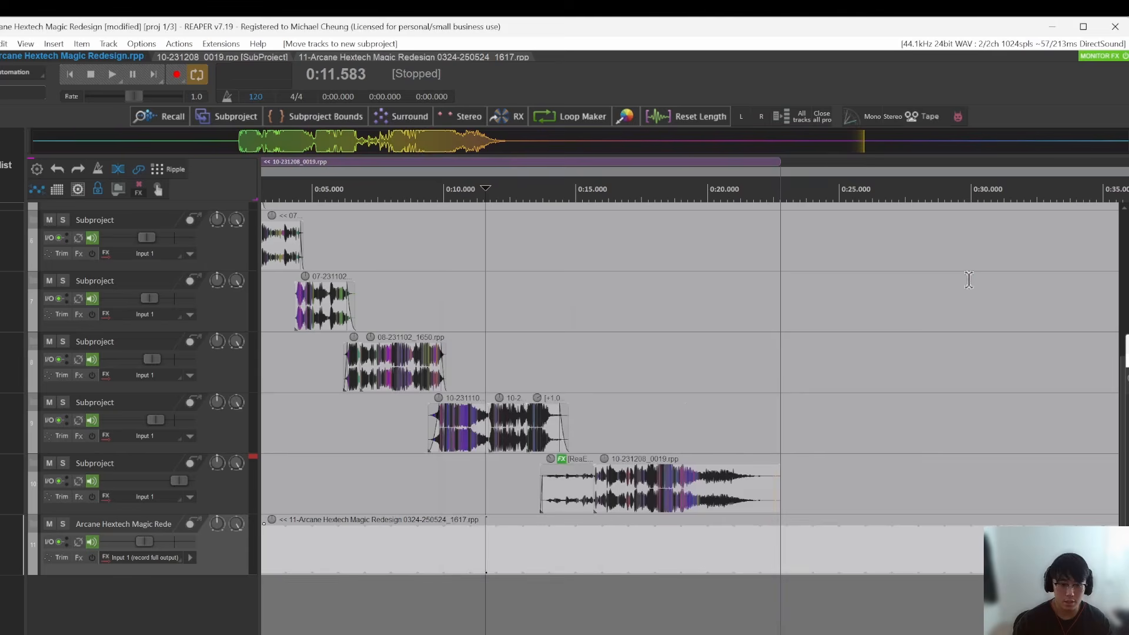
Step: Open the new subproject from its item on track 11, inspect its two tracks, and return to the main project
{"action": "double_click", "coordinate": [381, 550]}
{"action": "left_click", "coordinate": [623, 423]}
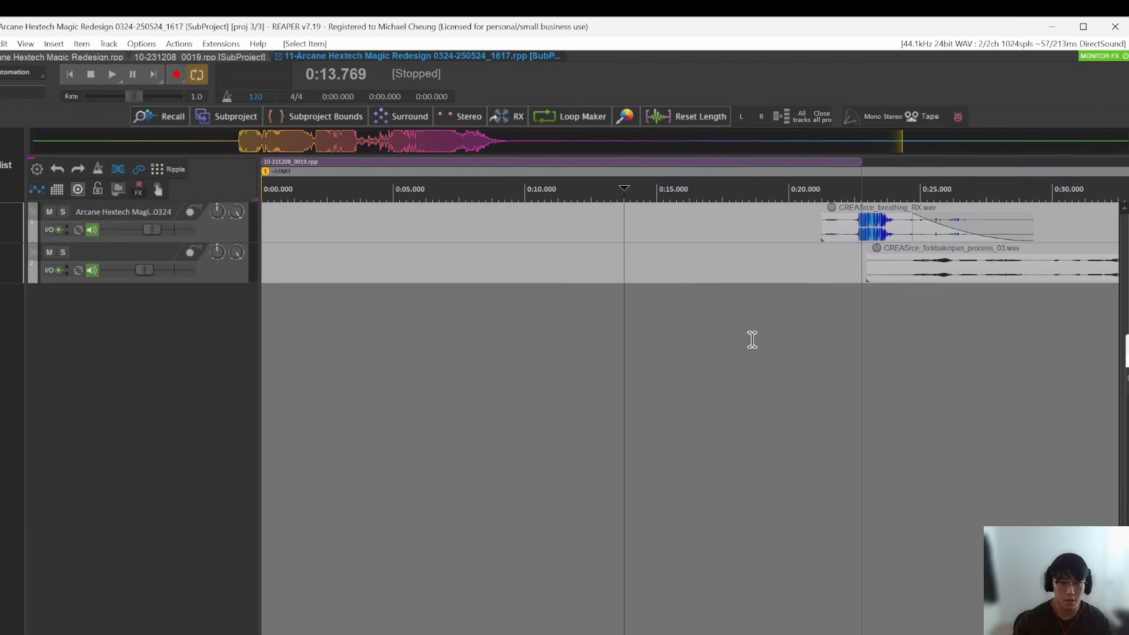
{"action": "left_click", "coordinate": [749, 339]}
{"action": "scroll", "coordinate": [762, 325], "scroll_direction": "down", "scroll_amount": 3}
{"action": "left_click", "coordinate": [74, 58]}
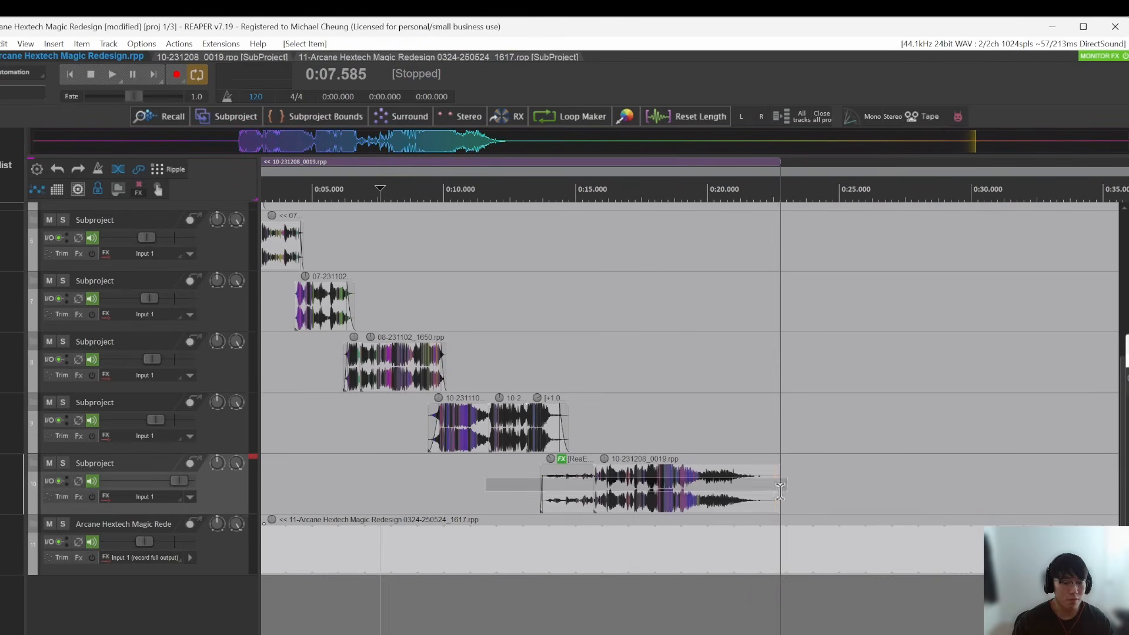
{"action": "left_click", "coordinate": [506, 481]}
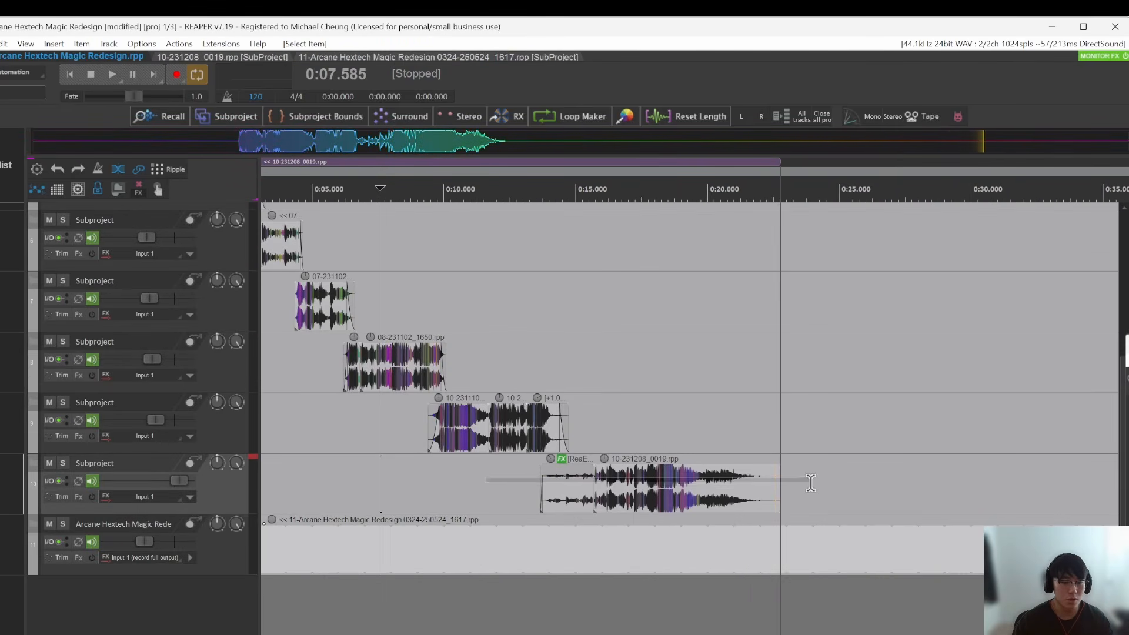
Step: In the new subproject, find the File: Save project and render RPP-PROX action by its shortcut and run it
{"action": "left_click", "coordinate": [521, 57]}
{"action": "scroll", "coordinate": [553, 261], "scroll_direction": "up", "scroll_amount": 2}
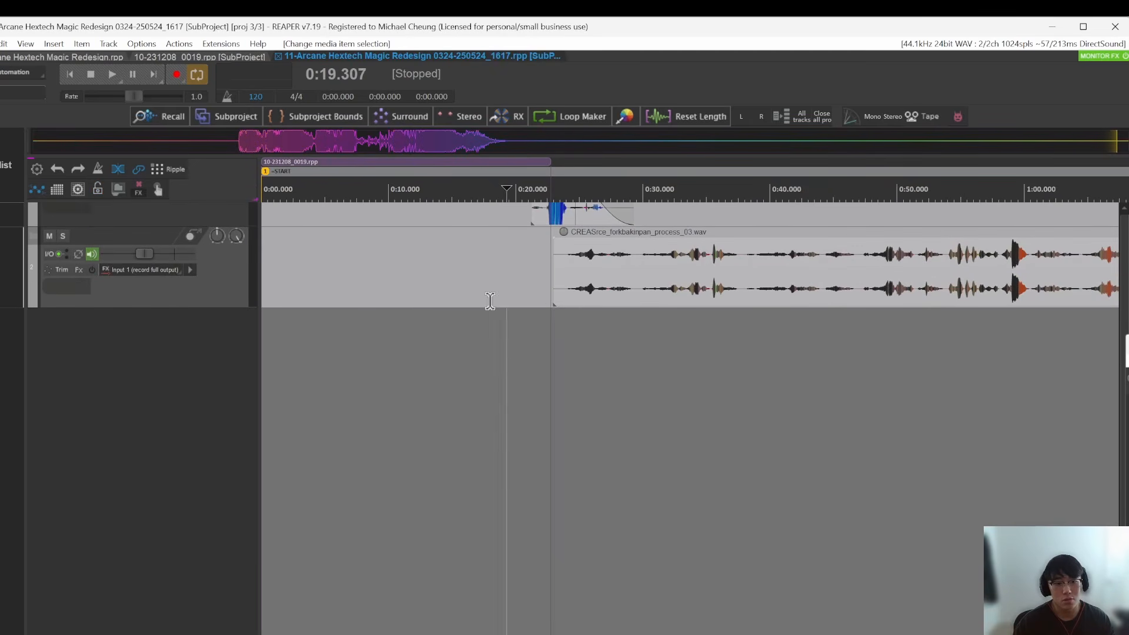
{"action": "left_click", "coordinate": [491, 300]}
{"action": "key", "text": "shift+slash"}
{"action": "left_click", "coordinate": [811, 299]}
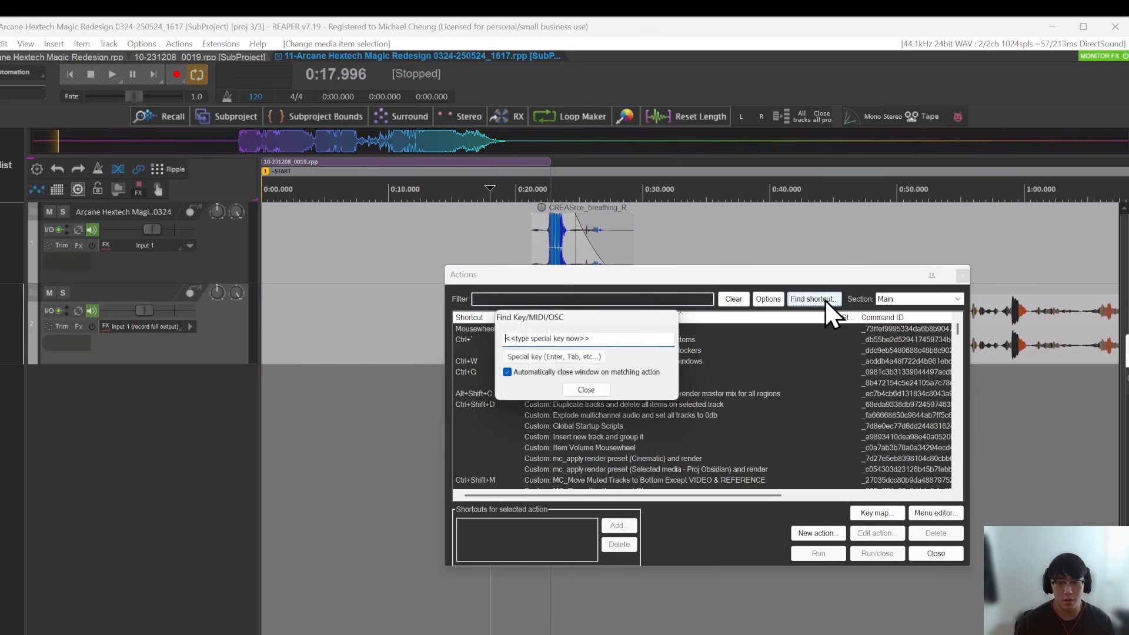
{"action": "key", "text": "ctrl+shift+s"}
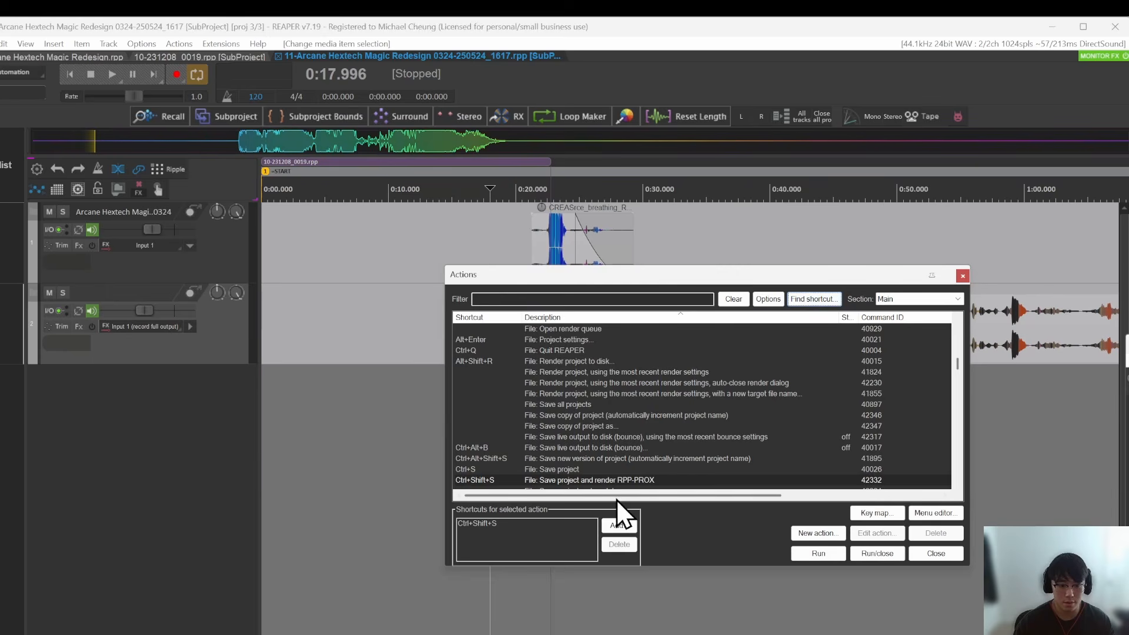
{"action": "left_click", "coordinate": [609, 484]}
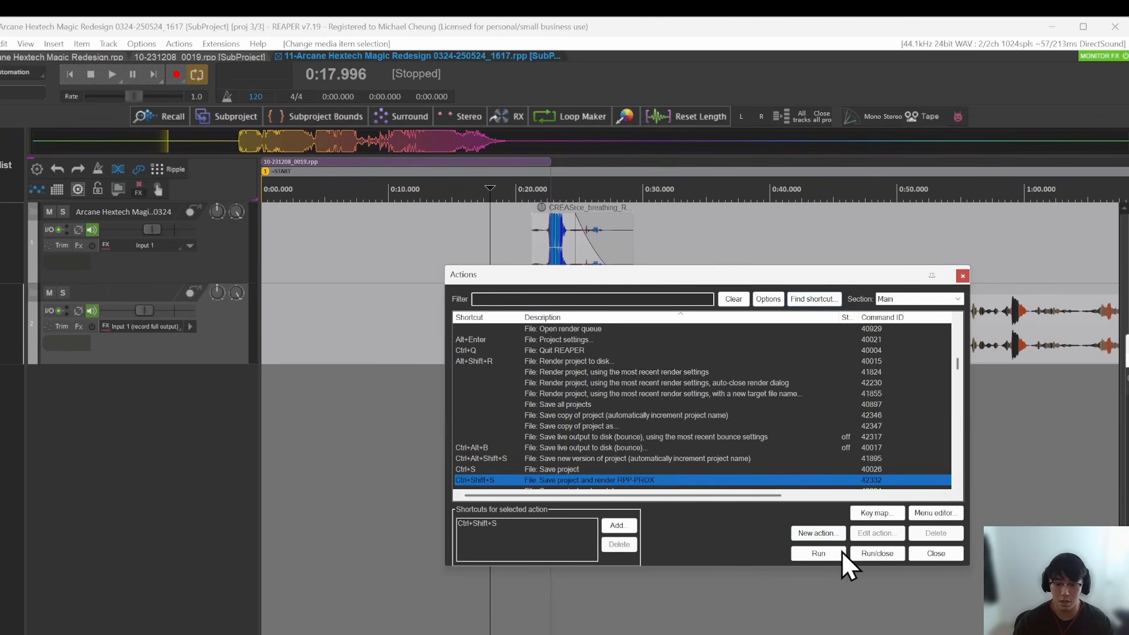
{"action": "left_click", "coordinate": [824, 553]}
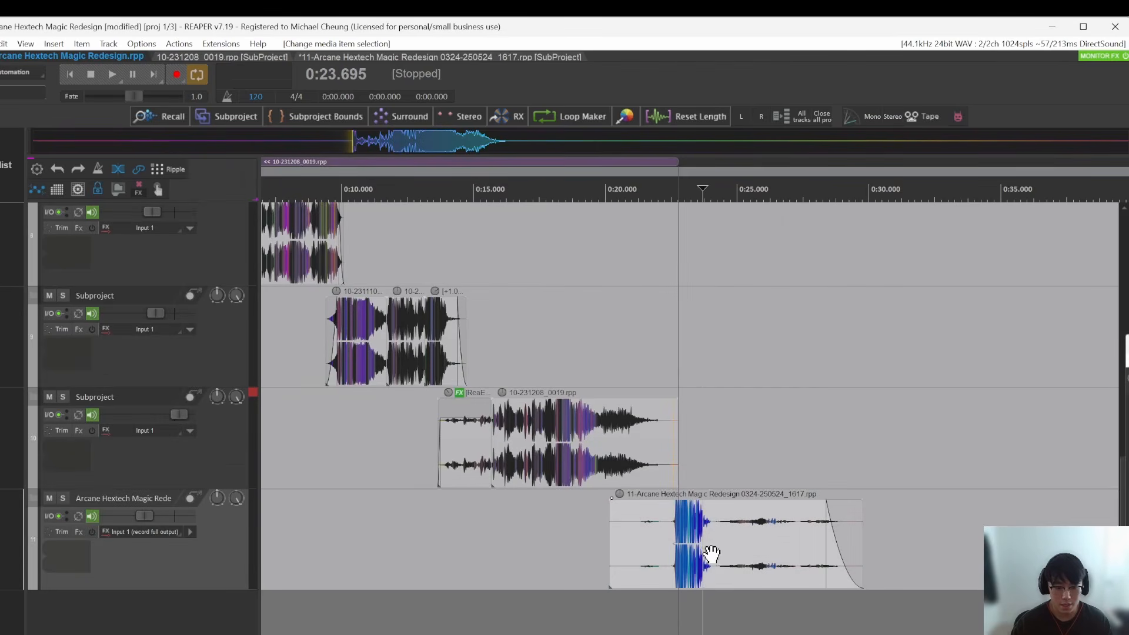
Step: In the main project, trim the new subproject item on track 11 to about 20 to 30 s with a fade-out at its end
{"action": "left_click", "coordinate": [483, 539]}
{"action": "left_click", "coordinate": [689, 542]}
{"action": "left_click", "coordinate": [583, 535]}
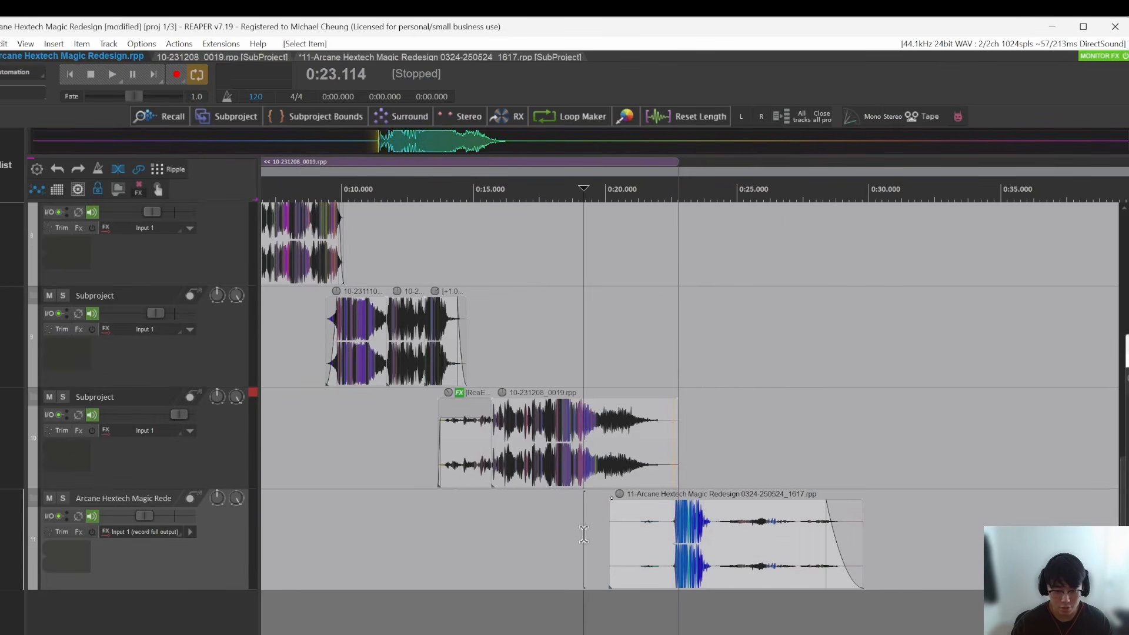
{"action": "left_click", "coordinate": [703, 549]}
Step: Reopen the subproject from the trimmed item on track 11 and examine its breathing and forkbakinpan items
{"action": "double_click", "coordinate": [736, 585]}
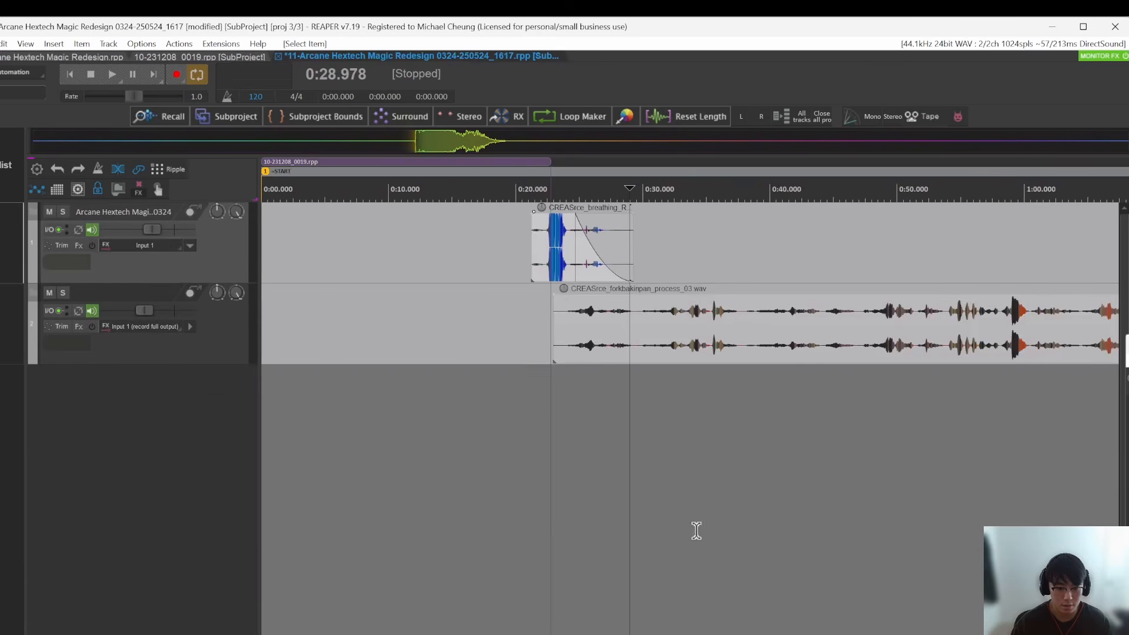
{"action": "scroll", "coordinate": [595, 318], "scroll_direction": "up", "scroll_amount": 3}
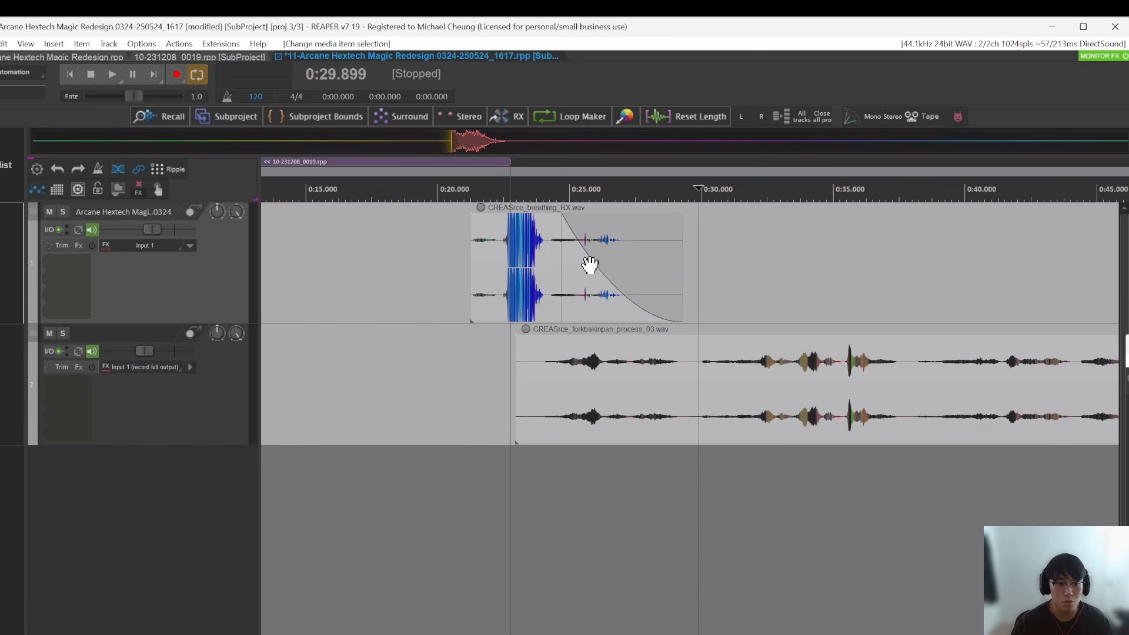
{"action": "scroll", "coordinate": [570, 378], "scroll_direction": "down", "scroll_amount": 5}
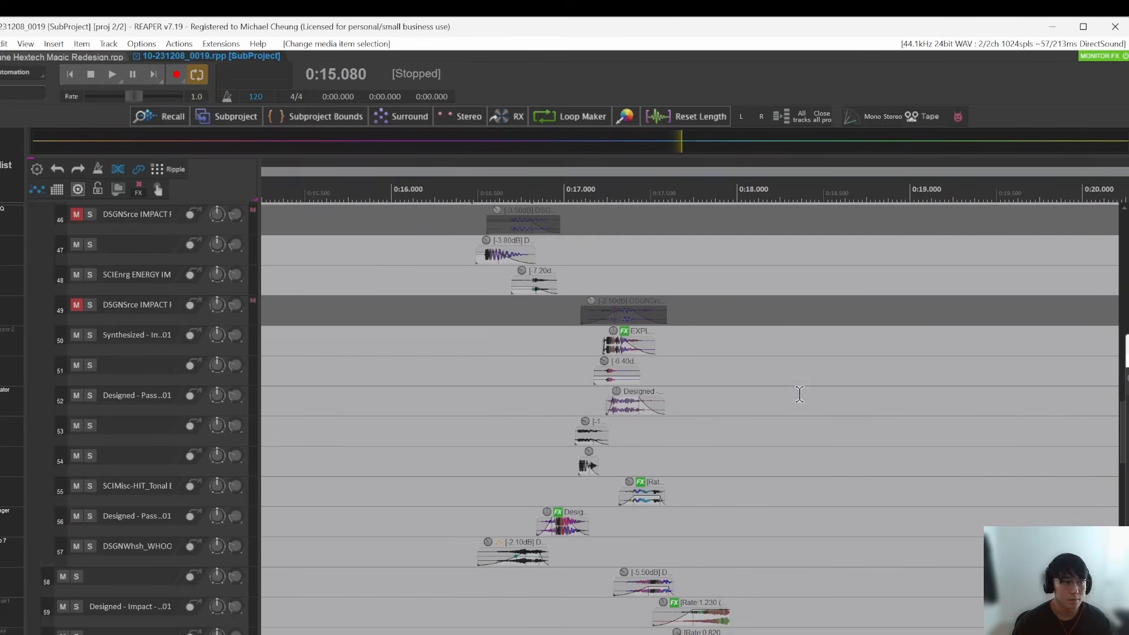
Step: Close the new subproject, return to the main project and open the 10-231208_0019 subproject from its item on track 10
{"action": "left_click", "coordinate": [569, 515]}
{"action": "scroll", "coordinate": [509, 403], "scroll_direction": "down", "scroll_amount": 5}
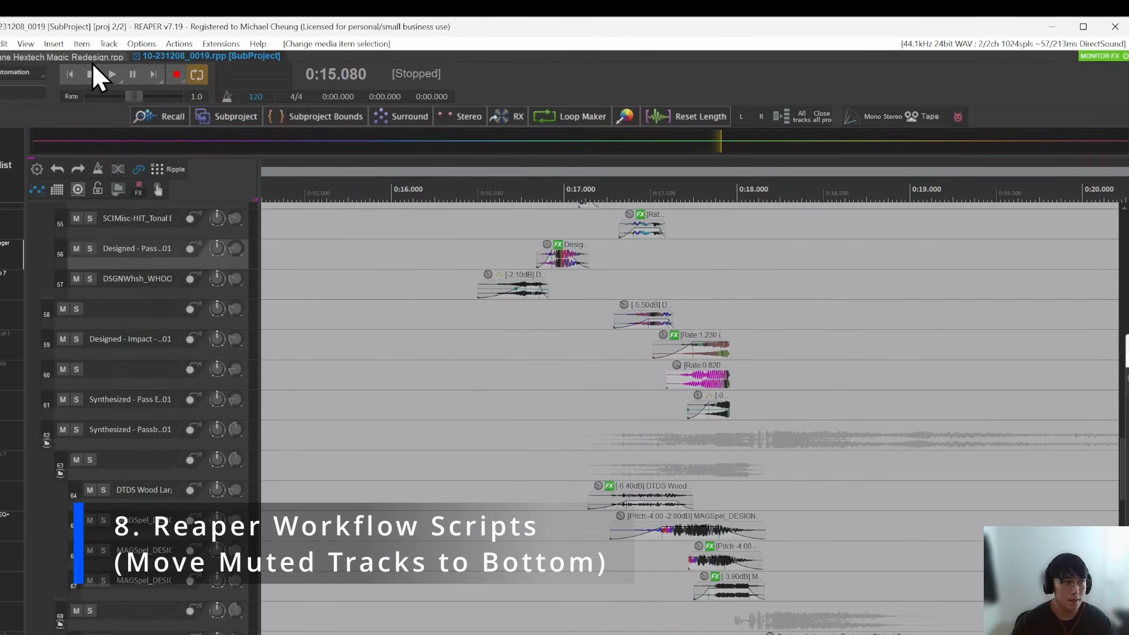
{"action": "left_click", "coordinate": [92, 59]}
{"action": "left_click", "coordinate": [588, 329]}
{"action": "left_click_drag", "start_coordinate": [416, 303], "coordinate": [731, 348]}
{"action": "scroll", "coordinate": [708, 449], "scroll_direction": "up", "scroll_amount": 3}
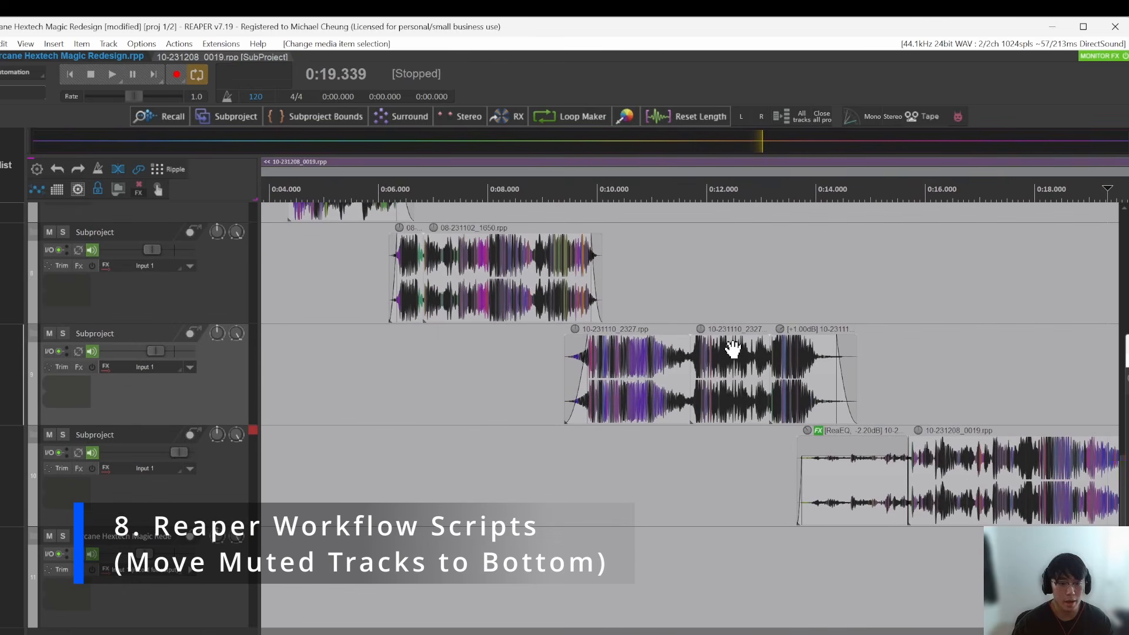
{"action": "left_click_drag", "start_coordinate": [979, 458], "coordinate": [797, 487]}
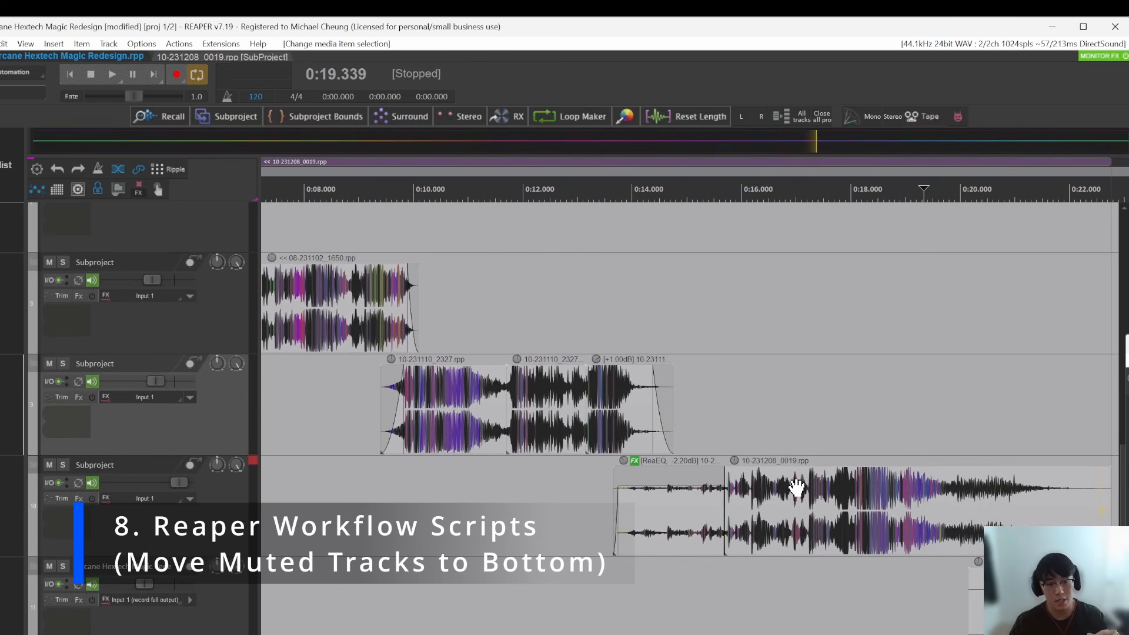
{"action": "double_click", "coordinate": [772, 478]}
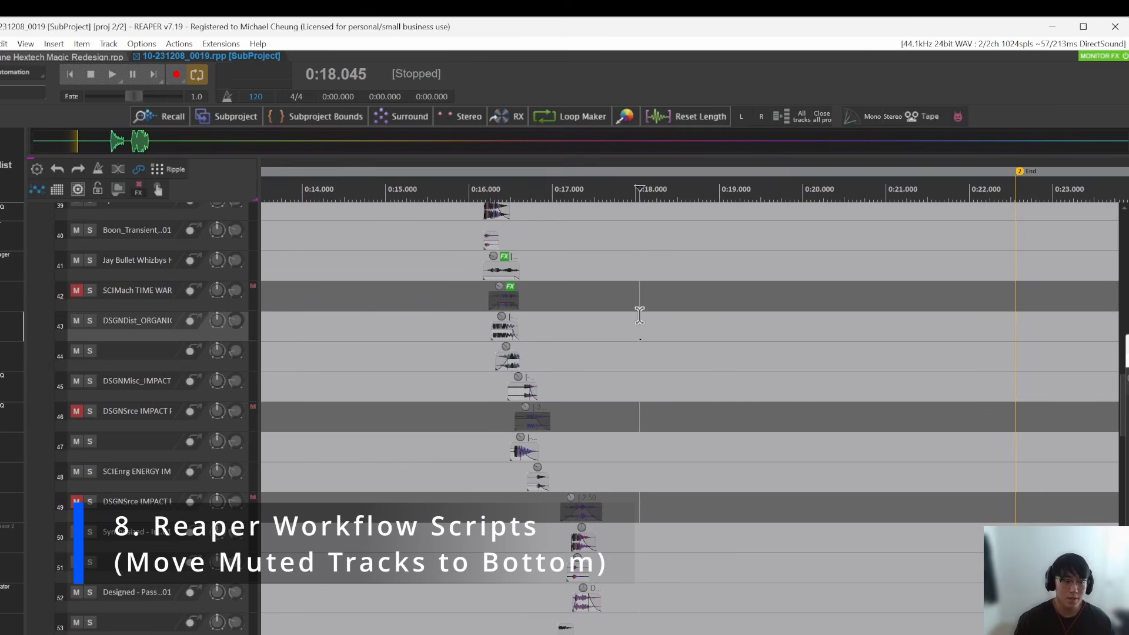
Step: Examine where the muted tracks, such as 42, 46 and 49, sit among the active tracks of the subproject
{"action": "scroll", "coordinate": [641, 351], "scroll_direction": "up", "scroll_amount": 10}
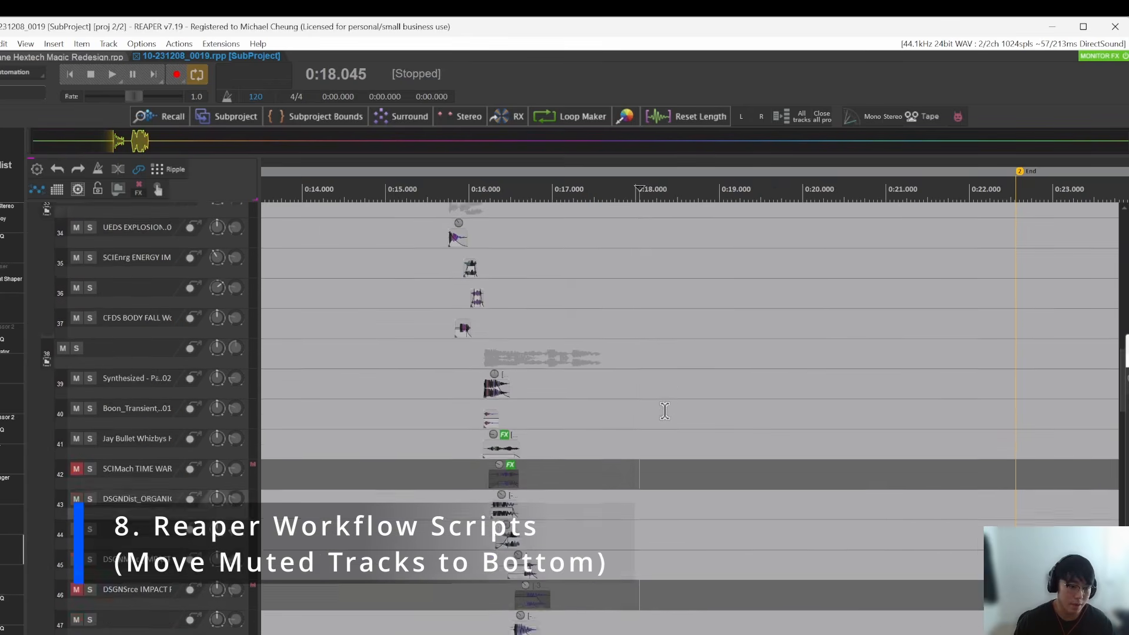
{"action": "scroll", "coordinate": [596, 414], "scroll_direction": "down", "scroll_amount": 10}
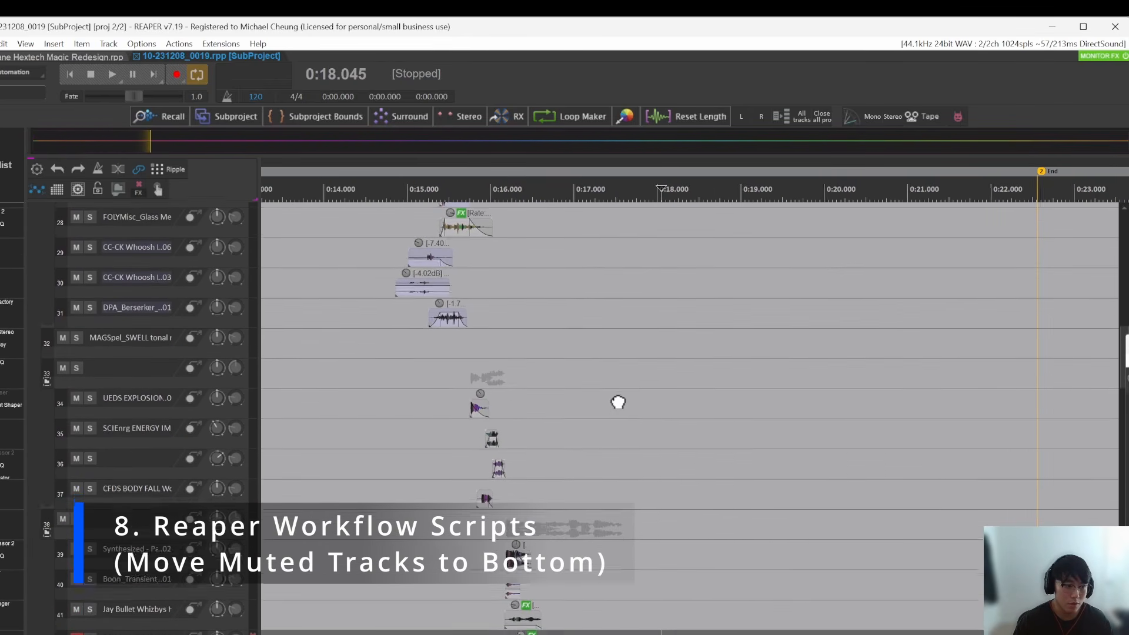
{"action": "scroll", "coordinate": [629, 479], "scroll_direction": "down", "scroll_amount": 2}
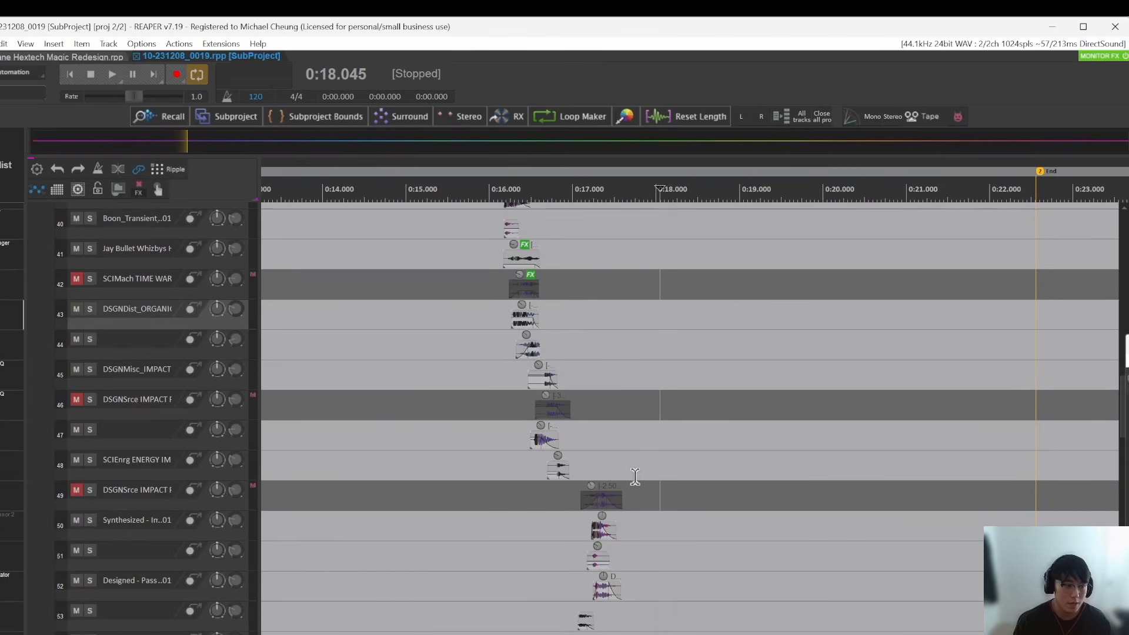
{"action": "scroll", "coordinate": [554, 346], "scroll_direction": "up", "scroll_amount": 5}
{"action": "scroll", "coordinate": [578, 353], "scroll_direction": "down", "scroll_amount": 2}
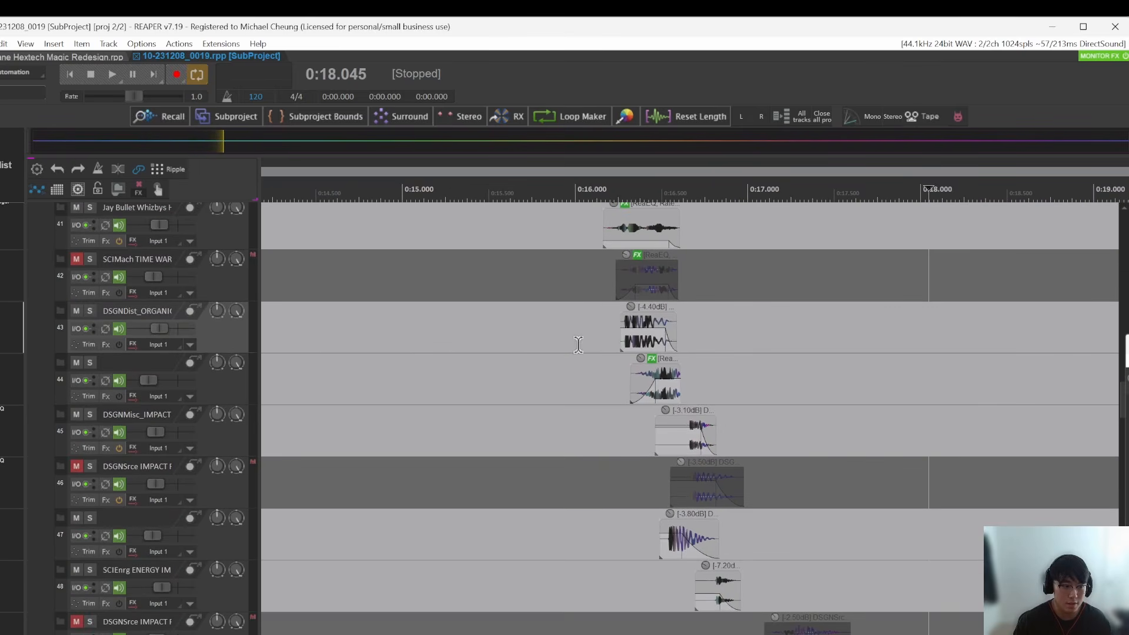
{"action": "left_click", "coordinate": [77, 364]}
{"action": "left_click", "coordinate": [77, 365]}
{"action": "scroll", "coordinate": [434, 499], "scroll_direction": "down", "scroll_amount": 5}
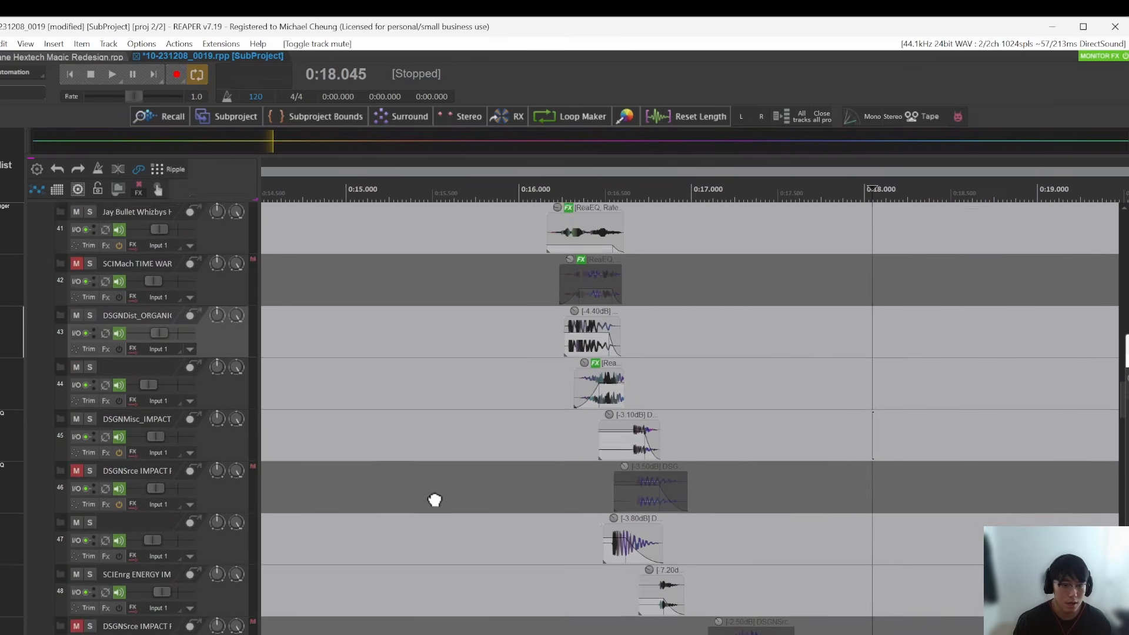
{"action": "scroll", "coordinate": [823, 377], "scroll_direction": "down", "scroll_amount": 3}
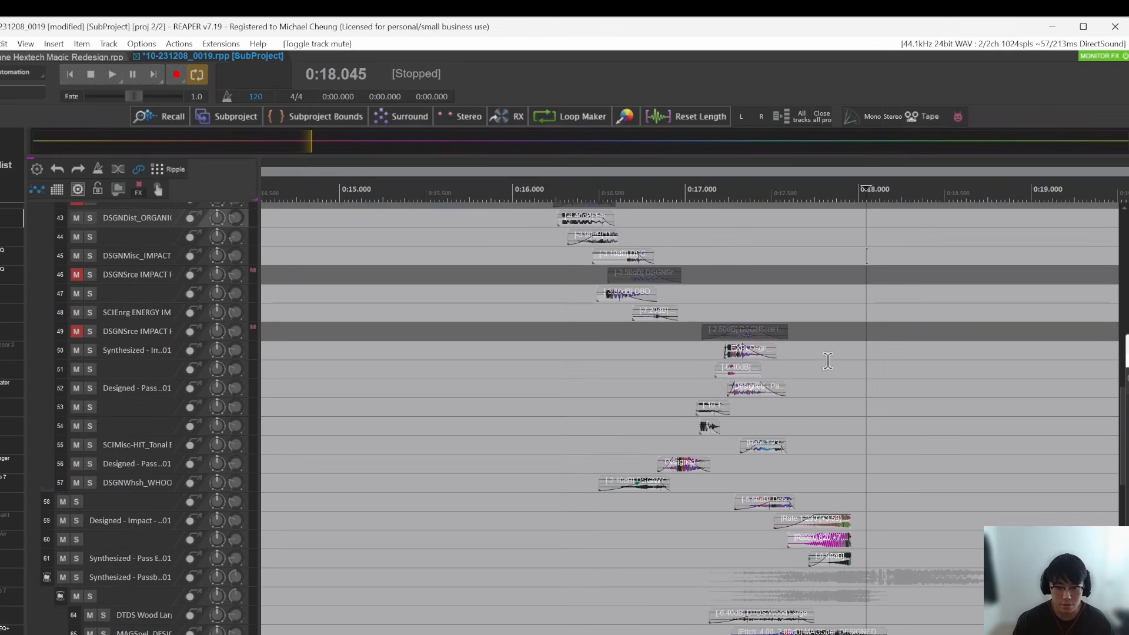
{"action": "left_click", "coordinate": [813, 406]}
{"action": "scroll", "coordinate": [861, 402], "scroll_direction": "up", "scroll_amount": 3}
{"action": "scroll", "coordinate": [786, 353], "scroll_direction": "up", "scroll_amount": 3}
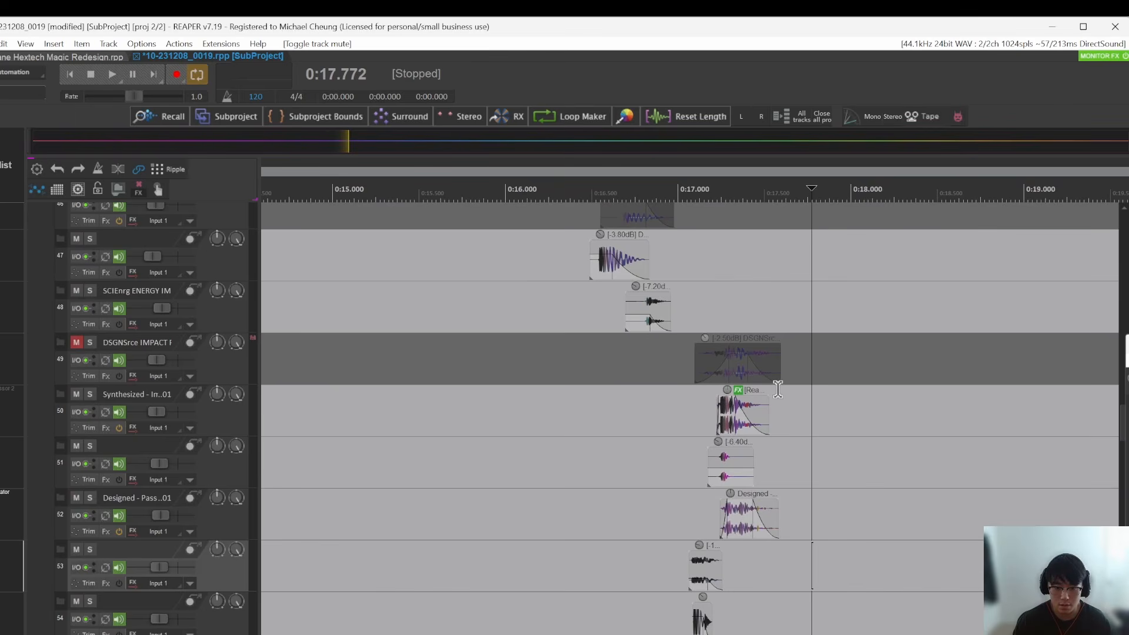
{"action": "scroll", "coordinate": [741, 397], "scroll_direction": "up", "scroll_amount": 2}
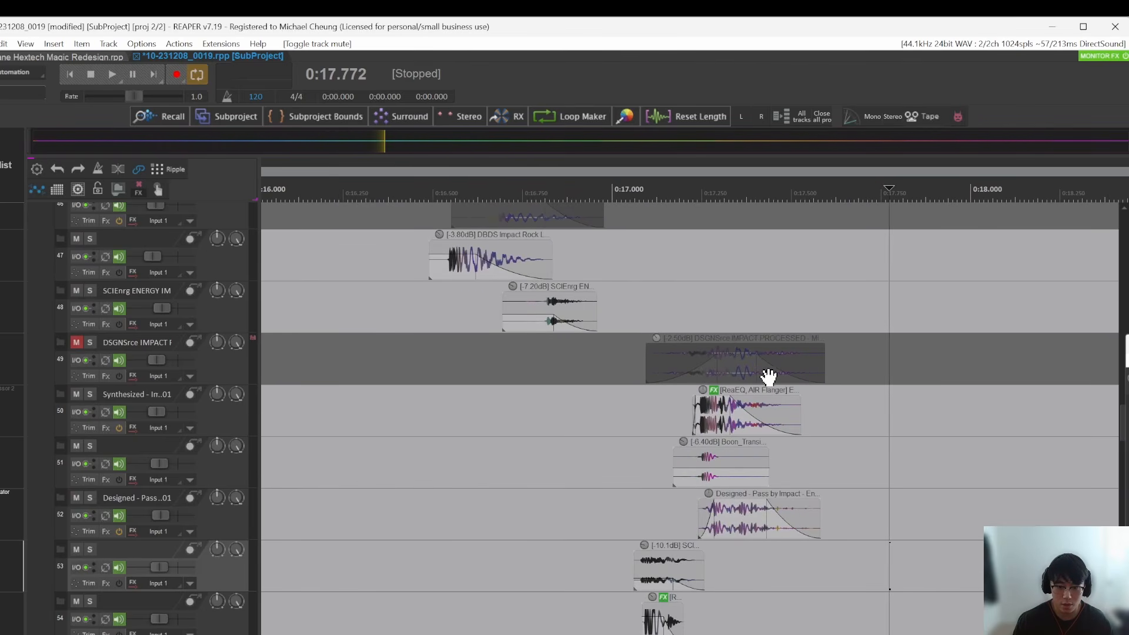
{"action": "scroll", "coordinate": [695, 393], "scroll_direction": "down", "scroll_amount": 2}
{"action": "scroll", "coordinate": [745, 383], "scroll_direction": "down", "scroll_amount": 3}
Step: Find Custom: MC_Move Muted Tracks to Bottom Except VIDEO & REFERENCE by filtering the actions for mc_m, and run it on the subproject
{"action": "left_click", "coordinate": [523, 396]}
{"action": "key", "text": "shift+slash"}
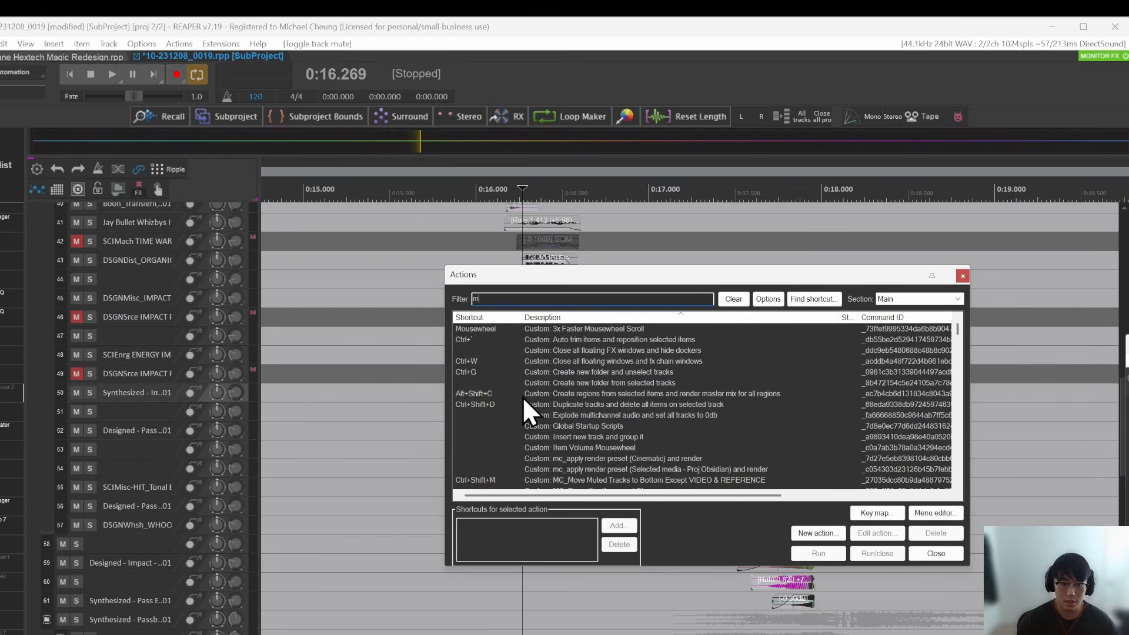
{"action": "type", "text": "mc_m"}
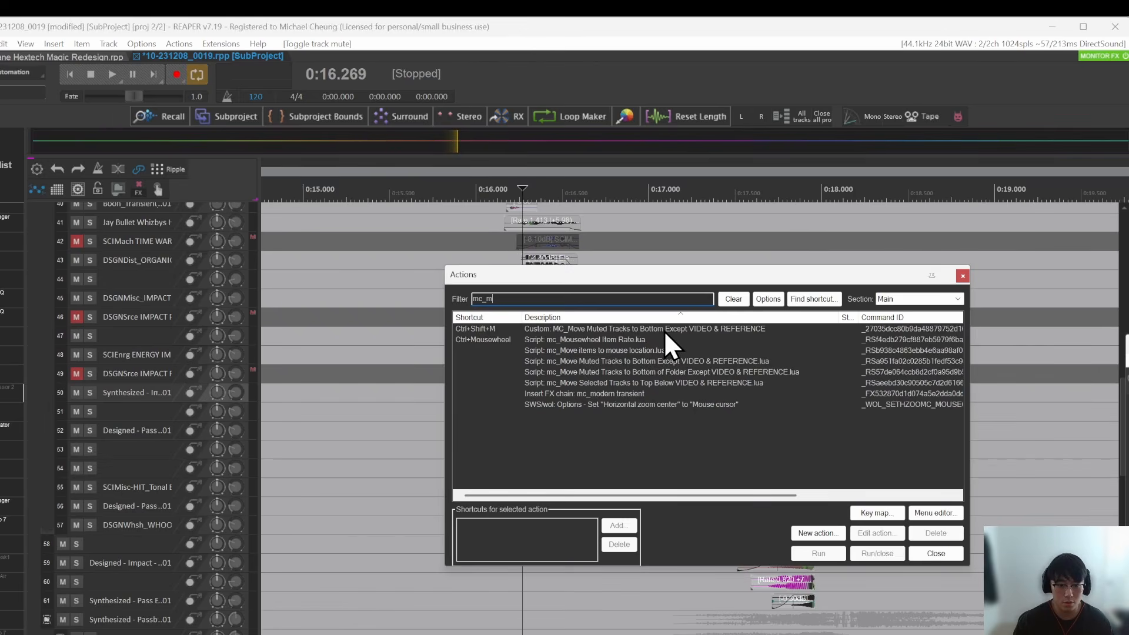
{"action": "left_click_drag", "start_coordinate": [662, 284], "coordinate": [1053, 278]}
{"action": "left_click", "coordinate": [446, 412]}
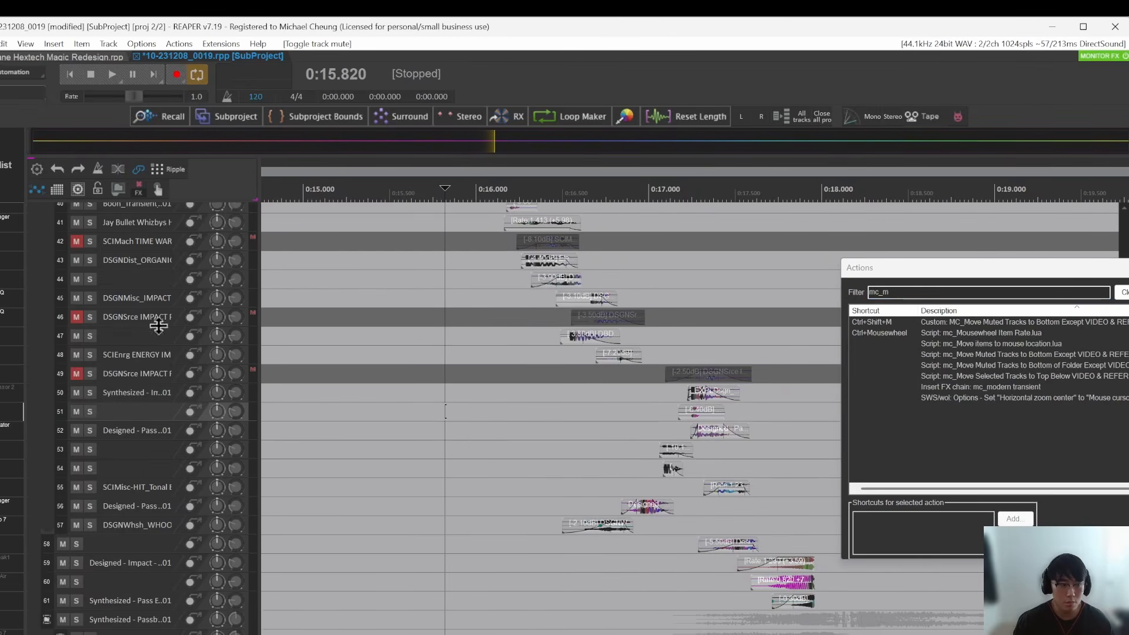
{"action": "left_click", "coordinate": [1007, 311]}
{"action": "left_click", "coordinate": [1013, 322]}
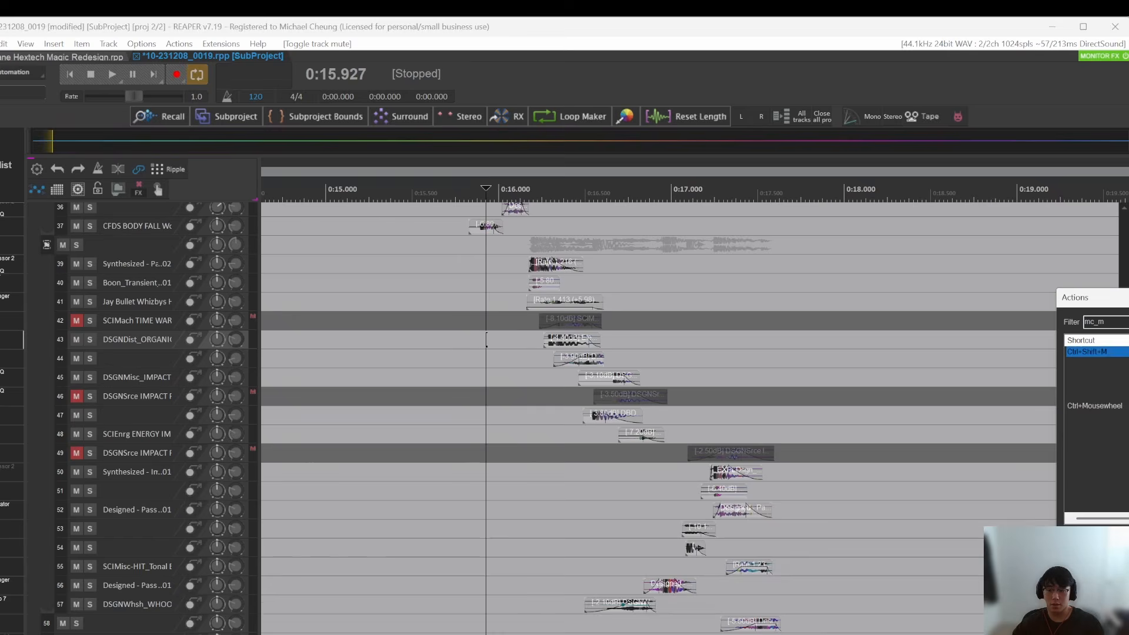
{"action": "left_click_drag", "start_coordinate": [1082, 285], "coordinate": [775, 300]}
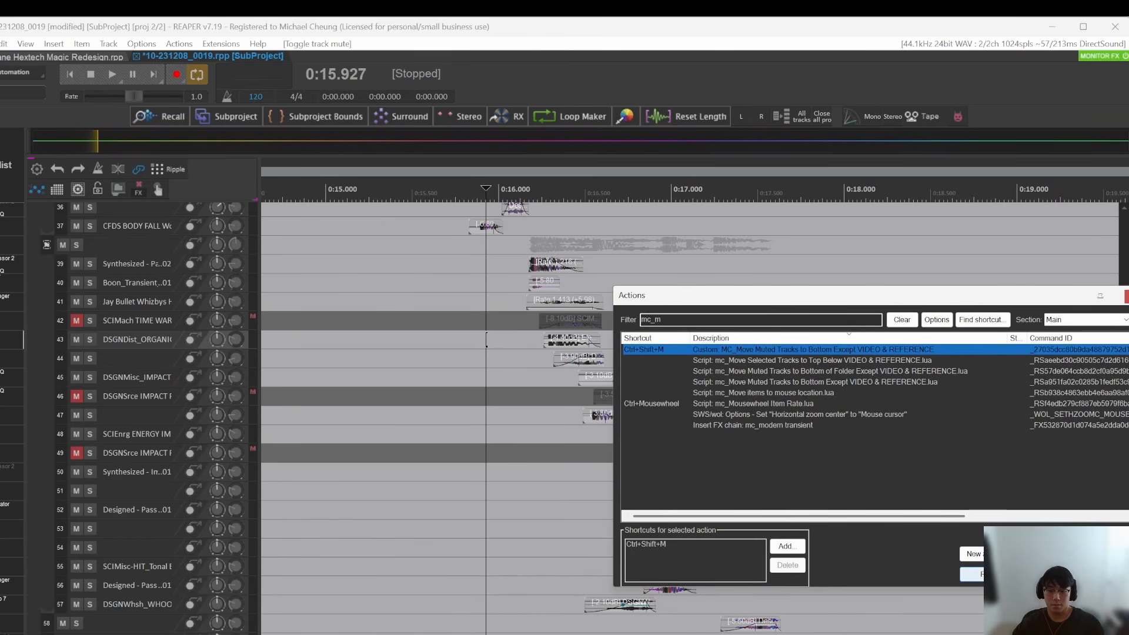
{"action": "key", "text": "ctrl+shift+m"}
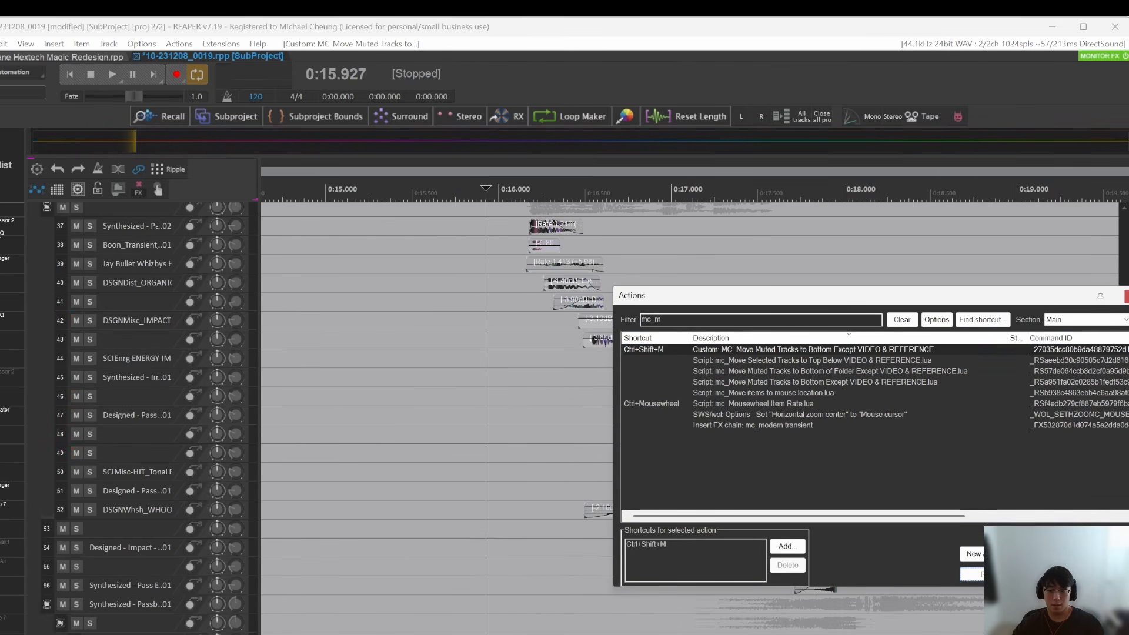
Step: Inspect the two scripts that make up the MC_Move Muted Tracks custom action, and leave its definition unedited
{"action": "left_click", "coordinate": [1050, 555]}
{"action": "left_click_drag", "start_coordinate": [574, 256], "coordinate": [313, 173]}
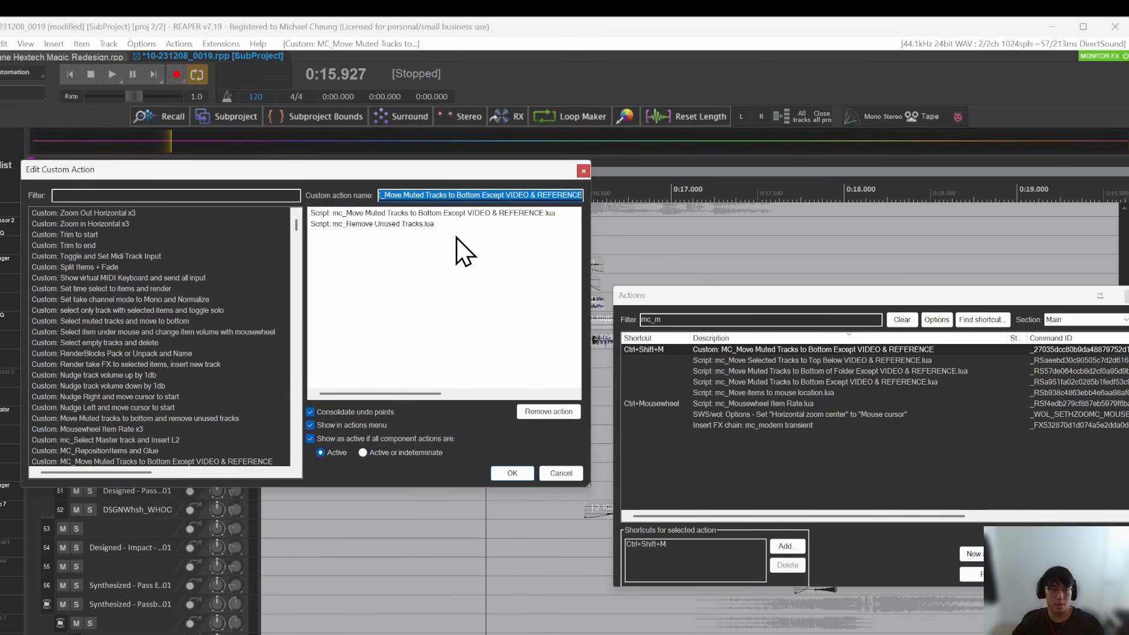
{"action": "left_click", "coordinate": [405, 223]}
{"action": "left_click", "coordinate": [412, 213]}
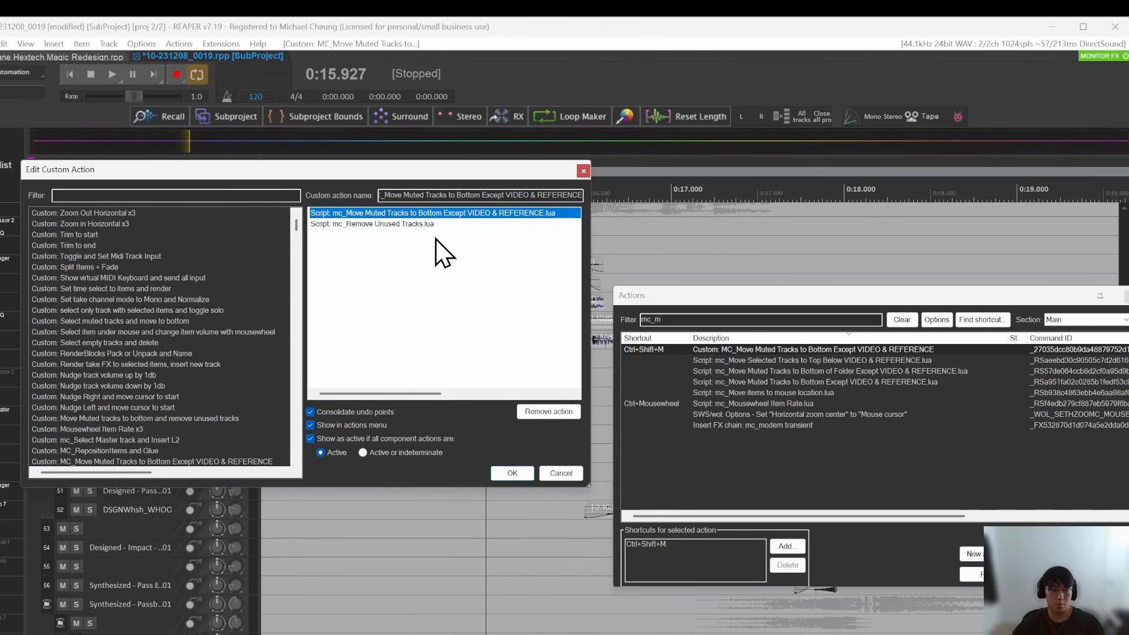
{"action": "left_click", "coordinate": [374, 225]}
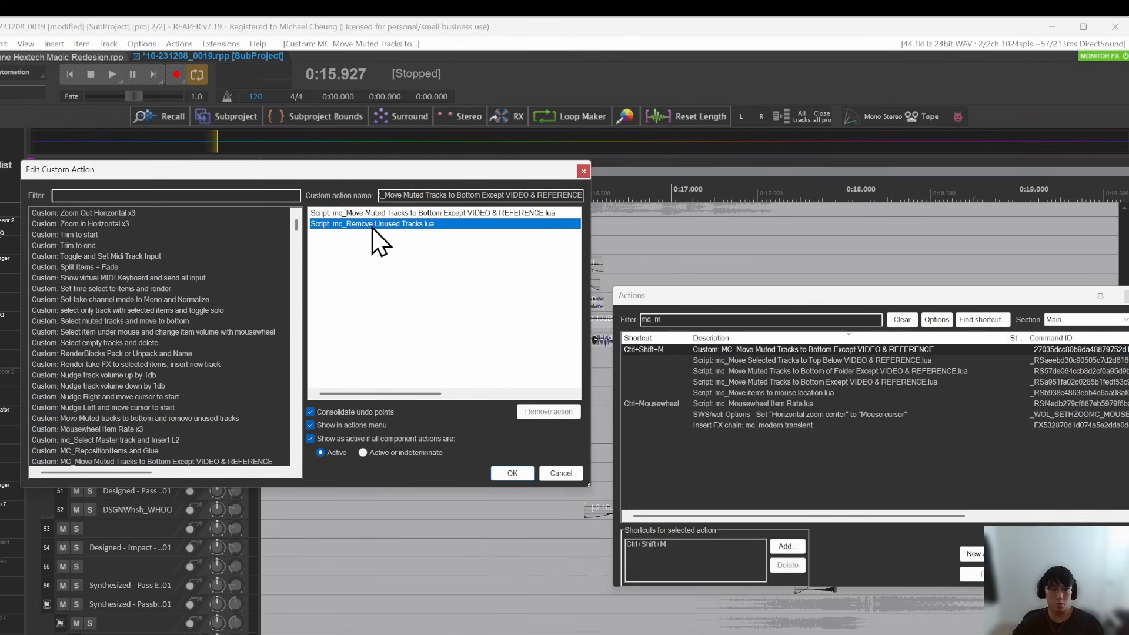
{"action": "left_click", "coordinate": [585, 173]}
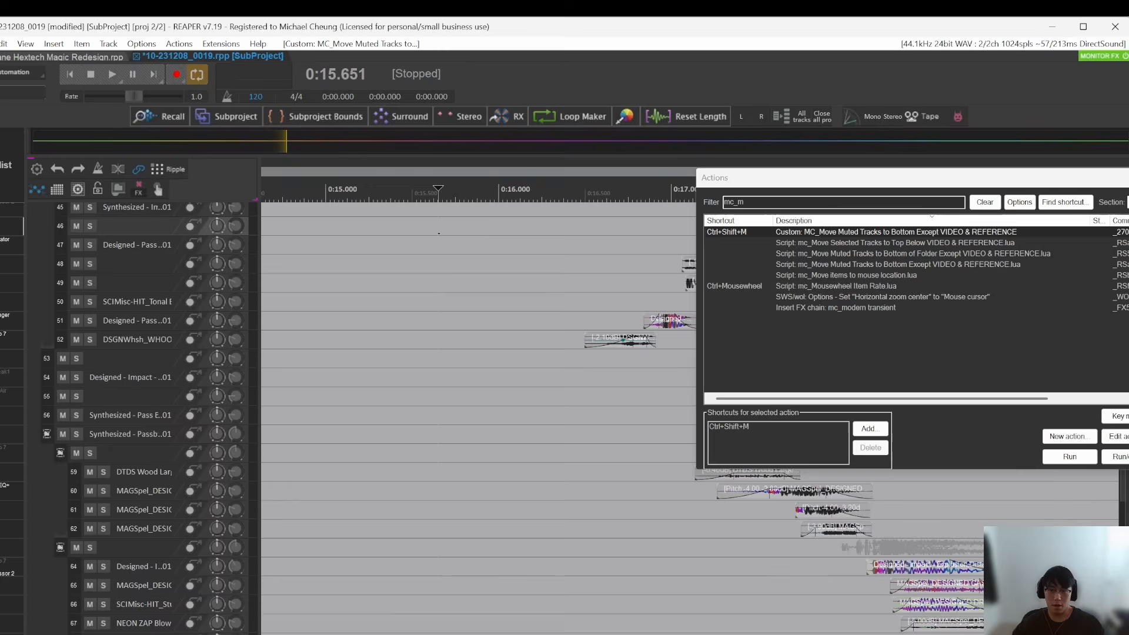
{"action": "key", "text": "Escape"}
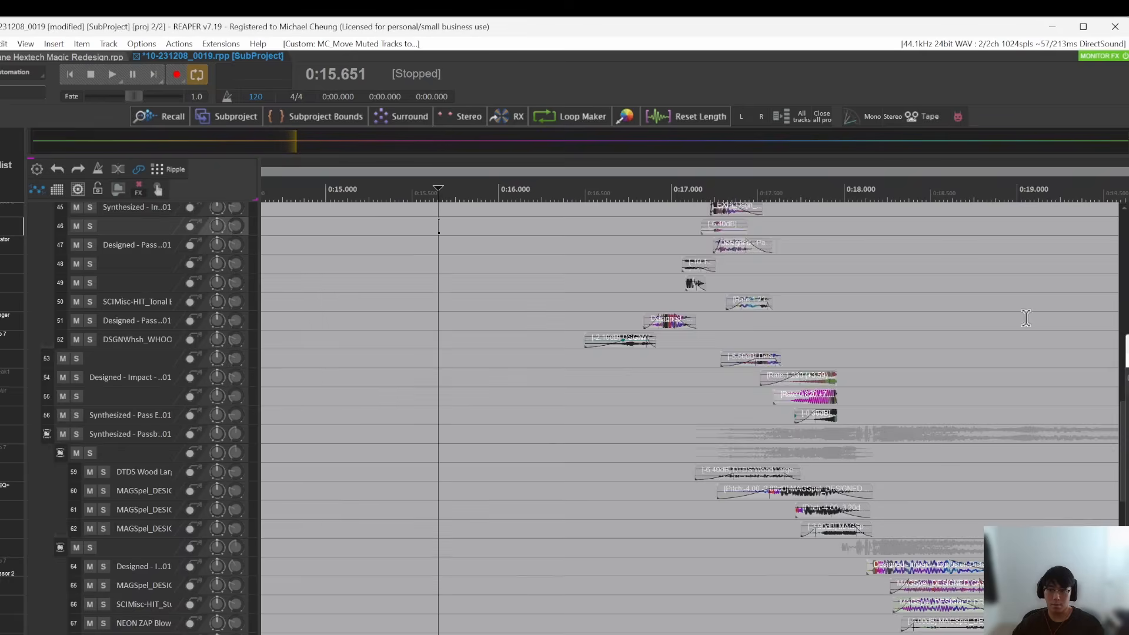
Step: Check the relocated muted tracks at the end of the subproject's track list and the remaining tracks above them
{"action": "scroll", "coordinate": [1026, 318], "scroll_direction": "down", "scroll_amount": 3}
{"action": "left_click", "coordinate": [1114, 456]}
{"action": "scroll", "coordinate": [1122, 462], "scroll_direction": "down", "scroll_amount": 6}
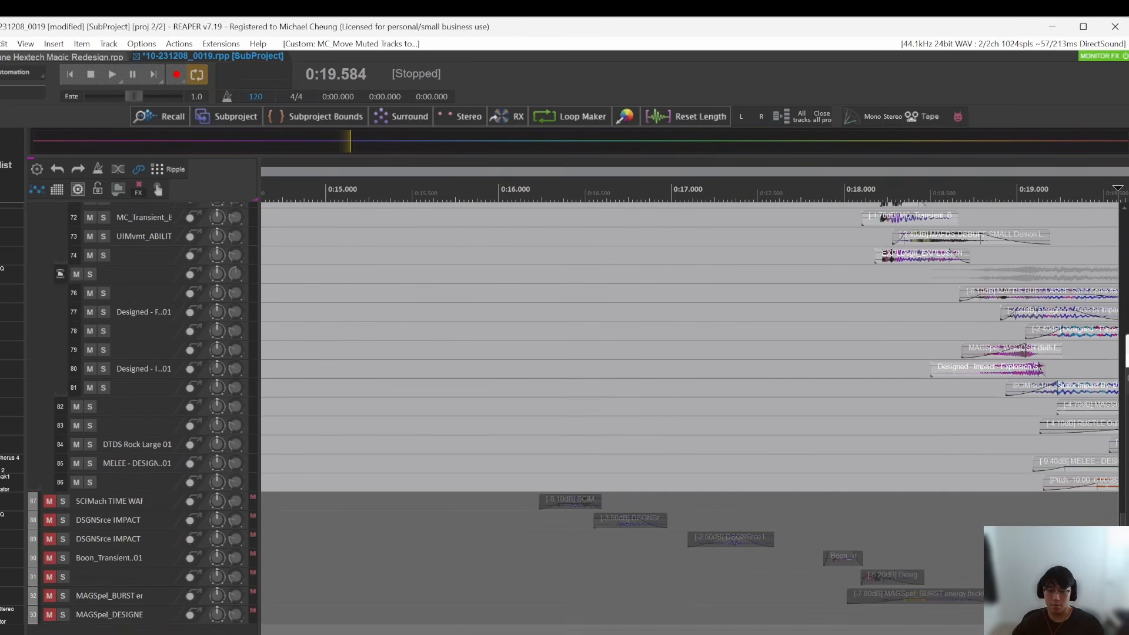
{"action": "left_click", "coordinate": [852, 560]}
{"action": "scroll", "coordinate": [806, 544], "scroll_direction": "down", "scroll_amount": 1}
{"action": "scroll", "coordinate": [750, 489], "scroll_direction": "up", "scroll_amount": 10}
{"action": "left_click", "coordinate": [612, 288]}
{"action": "scroll", "coordinate": [676, 342], "scroll_direction": "up", "scroll_amount": 2}
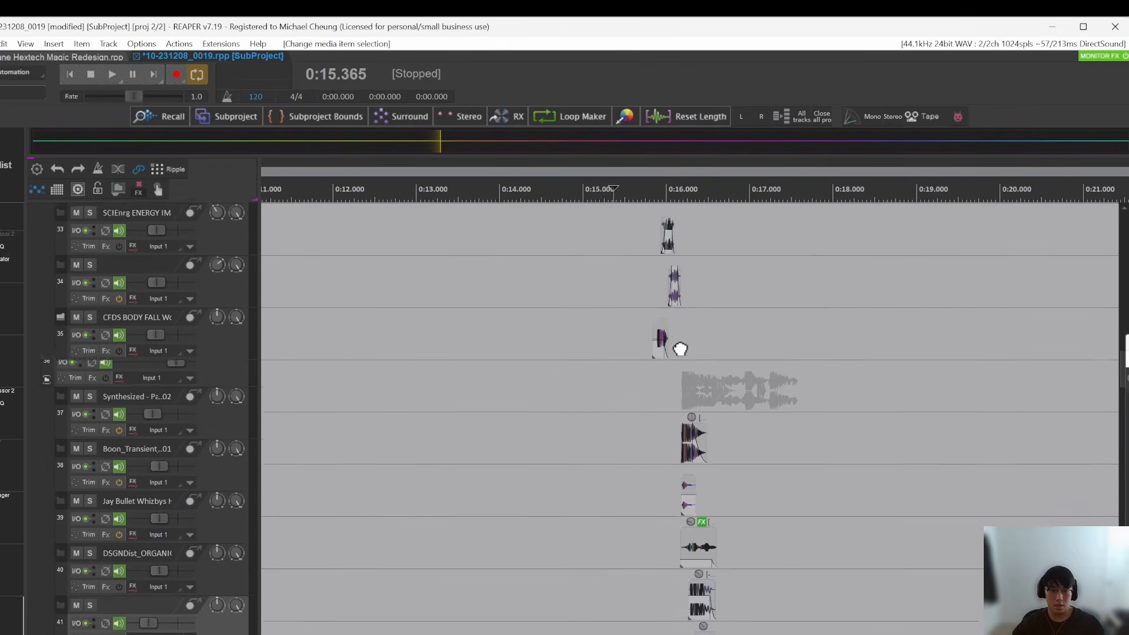
Step: Insert an empty track below track 35 and open the mc_Remove Unused Tracks.lua script for editing
{"action": "scroll", "coordinate": [680, 352], "scroll_direction": "up", "scroll_amount": 2}
{"action": "left_click", "coordinate": [676, 458]}
{"action": "key", "text": "ctrl+t"}
{"action": "left_click", "coordinate": [591, 512]}
{"action": "left_click", "coordinate": [537, 505]}
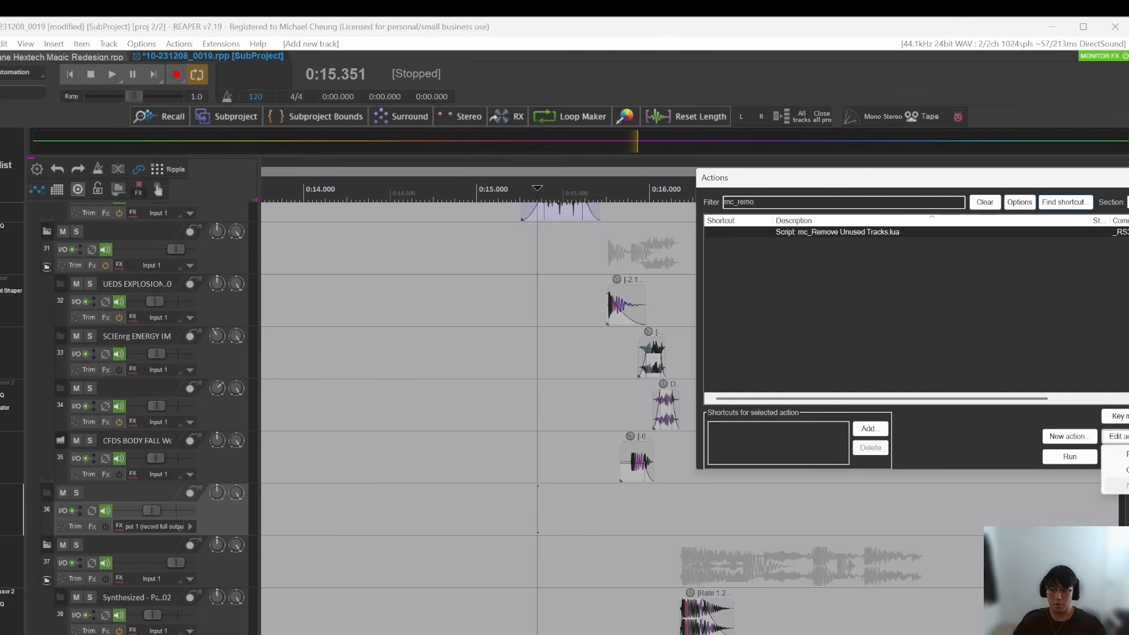
{"action": "left_click", "coordinate": [1125, 470]}
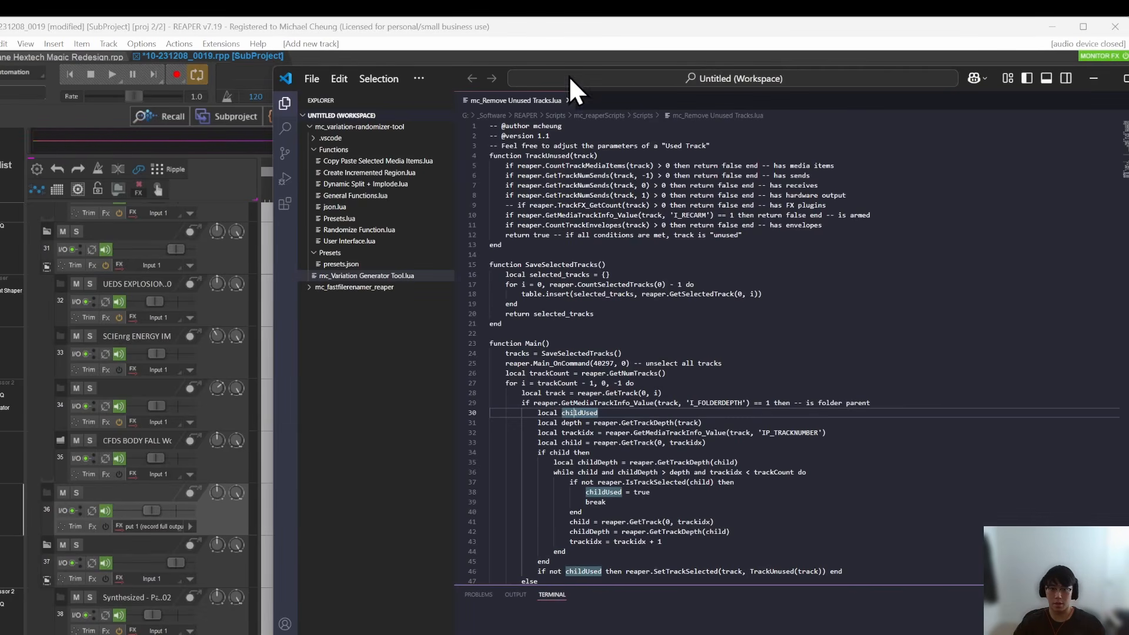
Step: Examine the conditions in the script's TrackUnused function that decide whether a track counts as unused
{"action": "left_click_drag", "start_coordinate": [454, 83], "coordinate": [384, 92]}
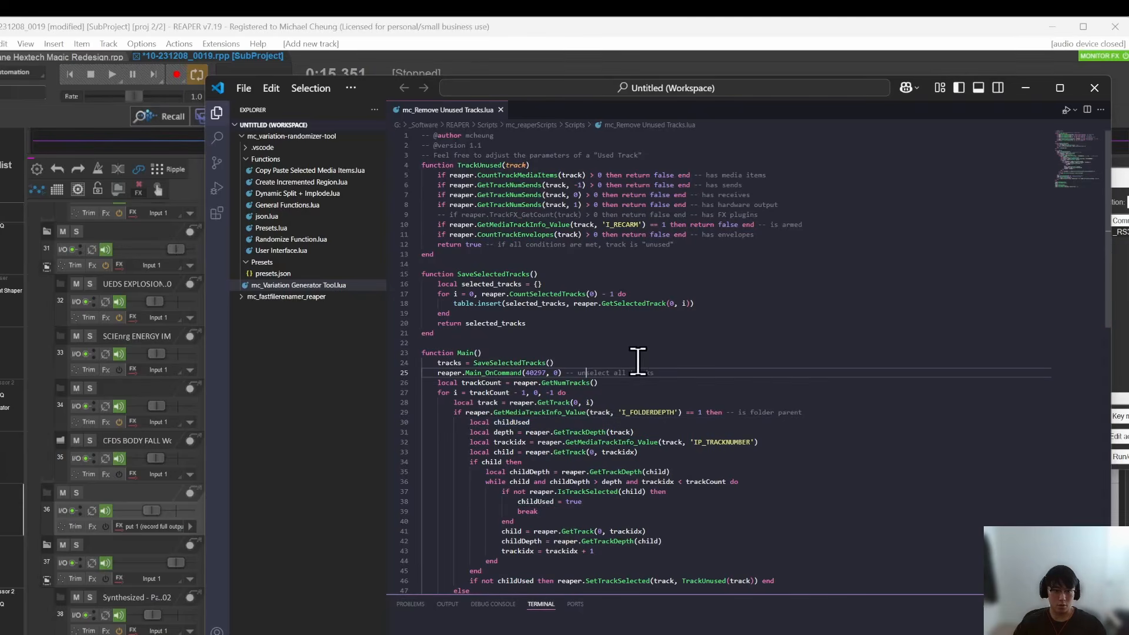
{"action": "left_click", "coordinate": [659, 188]}
{"action": "left_click_drag", "start_coordinate": [716, 244], "coordinate": [410, 177]}
{"action": "left_click", "coordinate": [738, 244]}
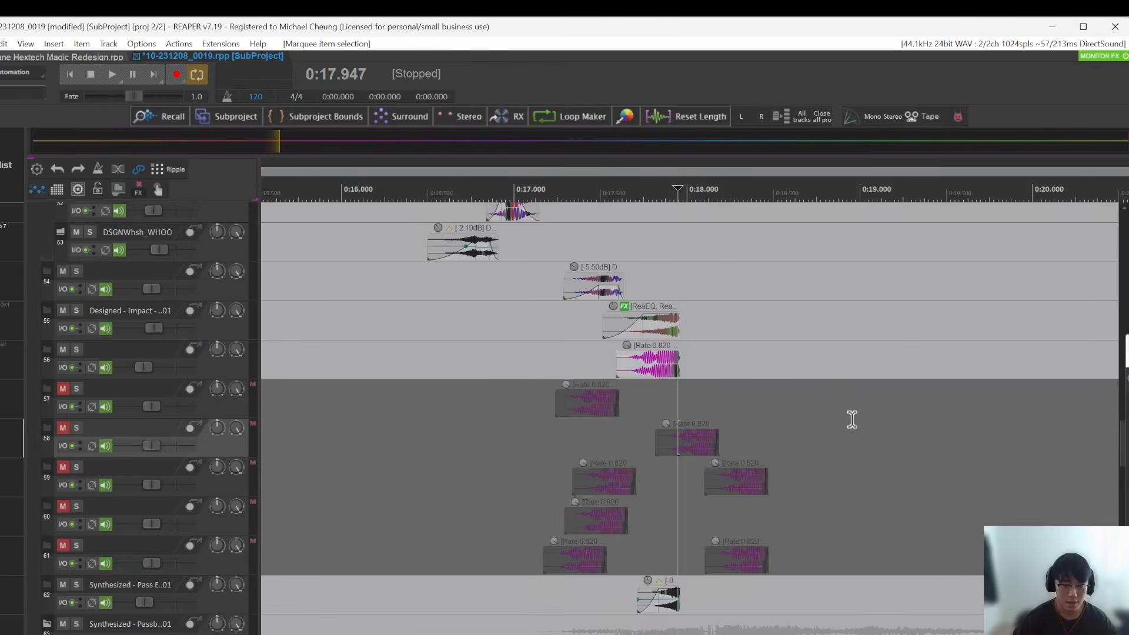
Step: Back in REAPER, run the MC_Move Muted Tracks to Bottom custom action on the muted tracks 57 to 61 and check the end of the track list
{"action": "scroll", "coordinate": [847, 421], "scroll_direction": "down", "scroll_amount": 6}
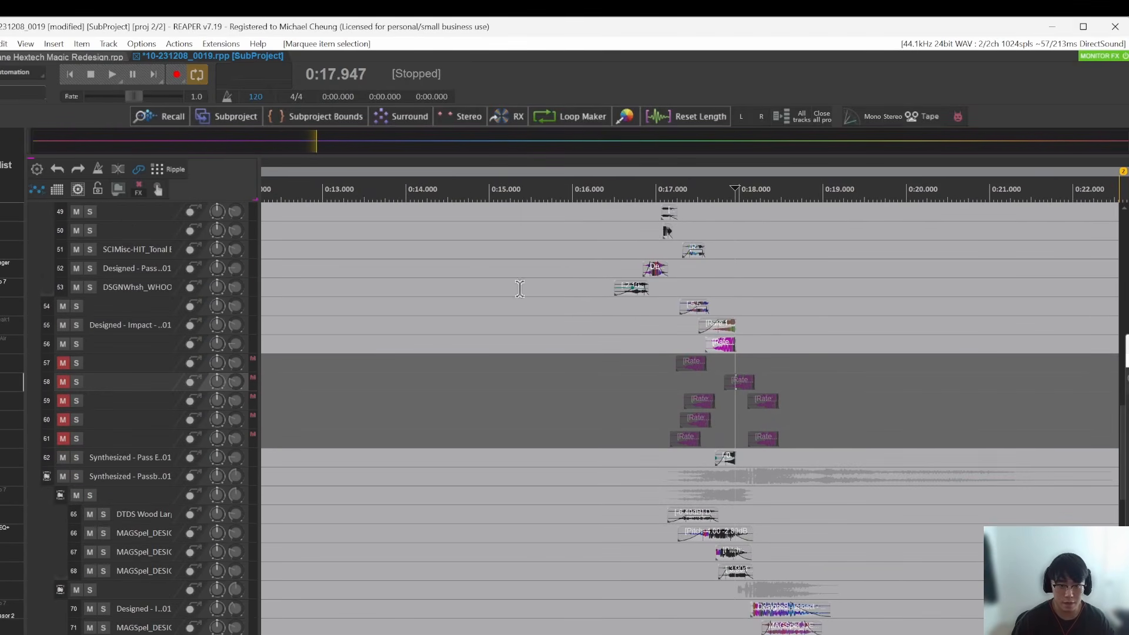
{"action": "scroll", "coordinate": [839, 347], "scroll_direction": "down", "scroll_amount": 3}
{"action": "scroll", "coordinate": [901, 394], "scroll_direction": "up", "scroll_amount": 3}
{"action": "left_click", "coordinate": [732, 443]}
{"action": "key", "text": "shift+slash"}
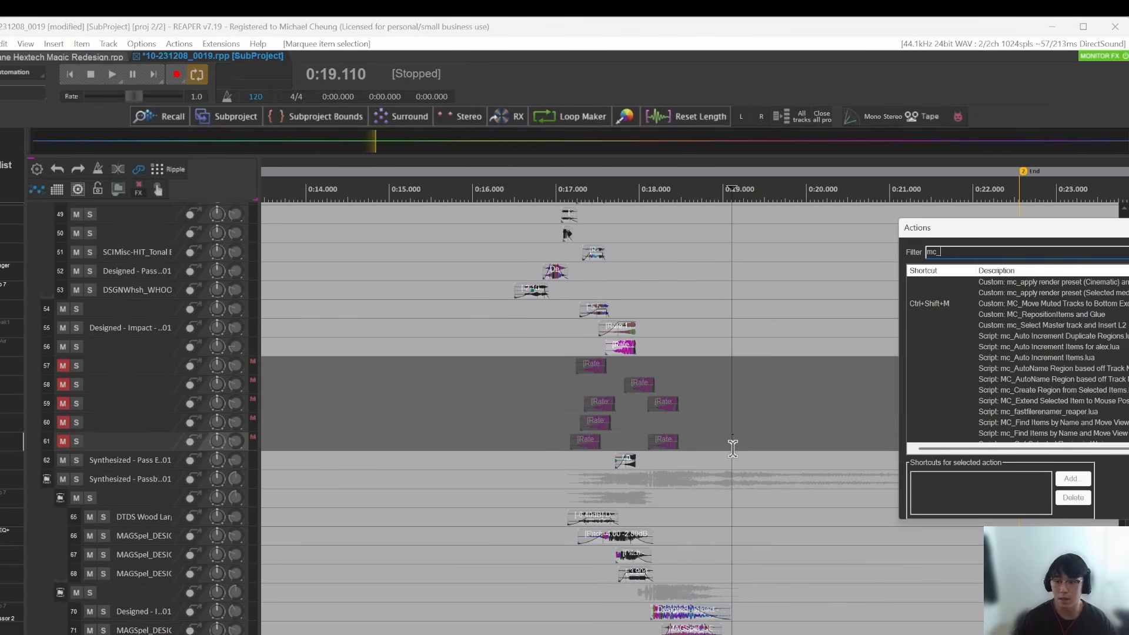
{"action": "left_click", "coordinate": [1088, 305]}
{"action": "key", "text": "ctrl+shift+m"}
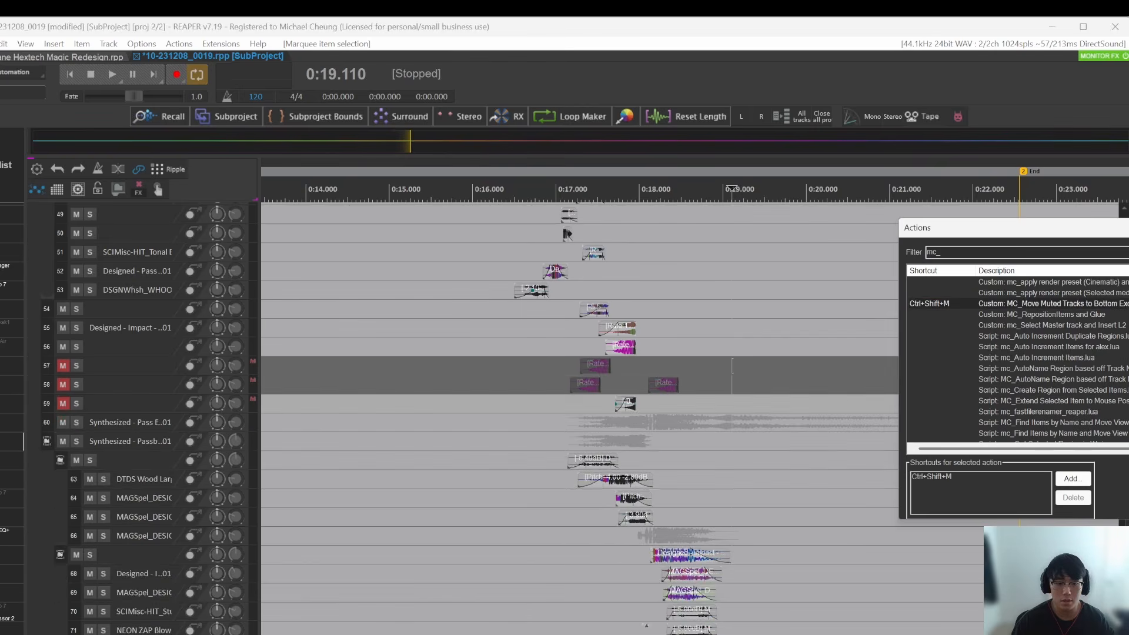
{"action": "key", "text": "Escape"}
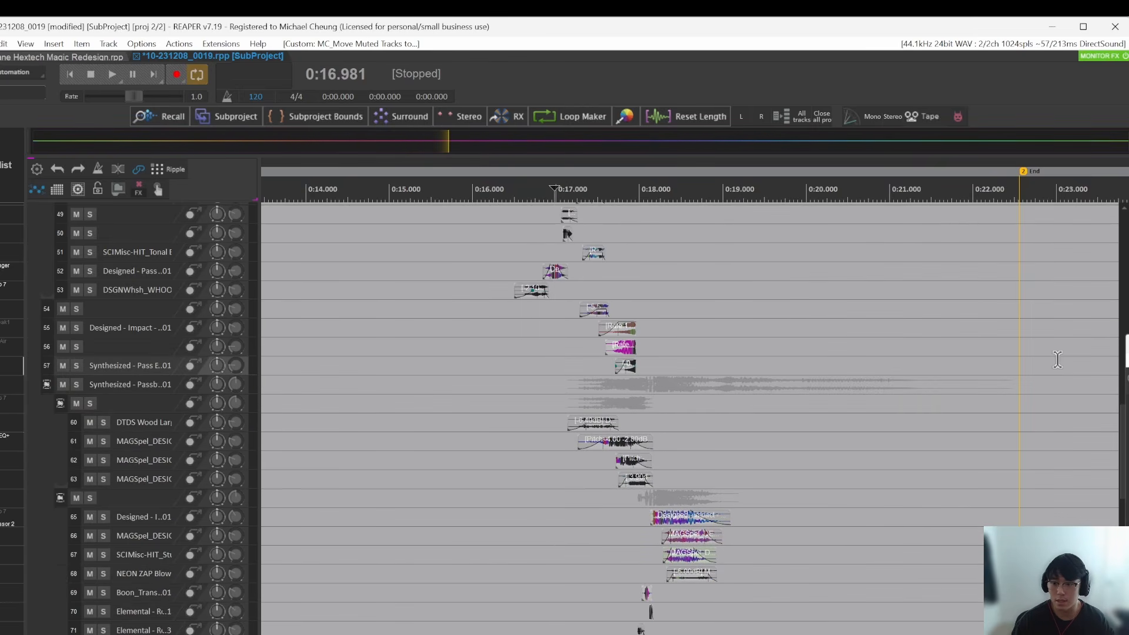
{"action": "left_click_drag", "start_coordinate": [1123, 436], "coordinate": [1124, 550]}
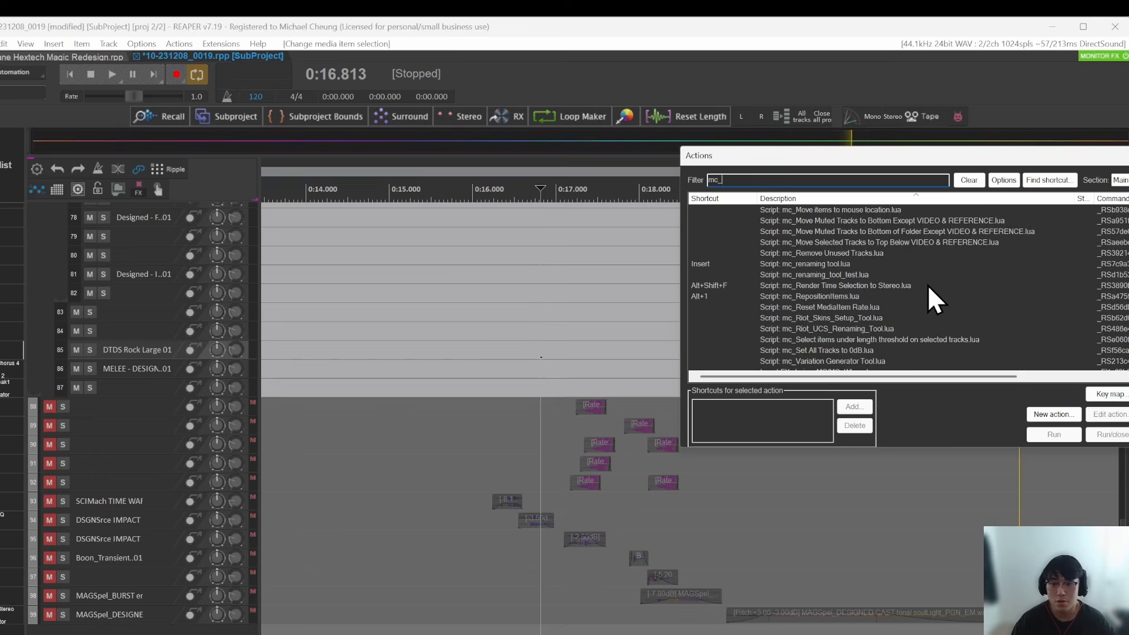
Step: Look through the mc_ custom actions and scripts in the action list, and close it
{"action": "scroll", "coordinate": [927, 287], "scroll_direction": "down", "scroll_amount": 3}
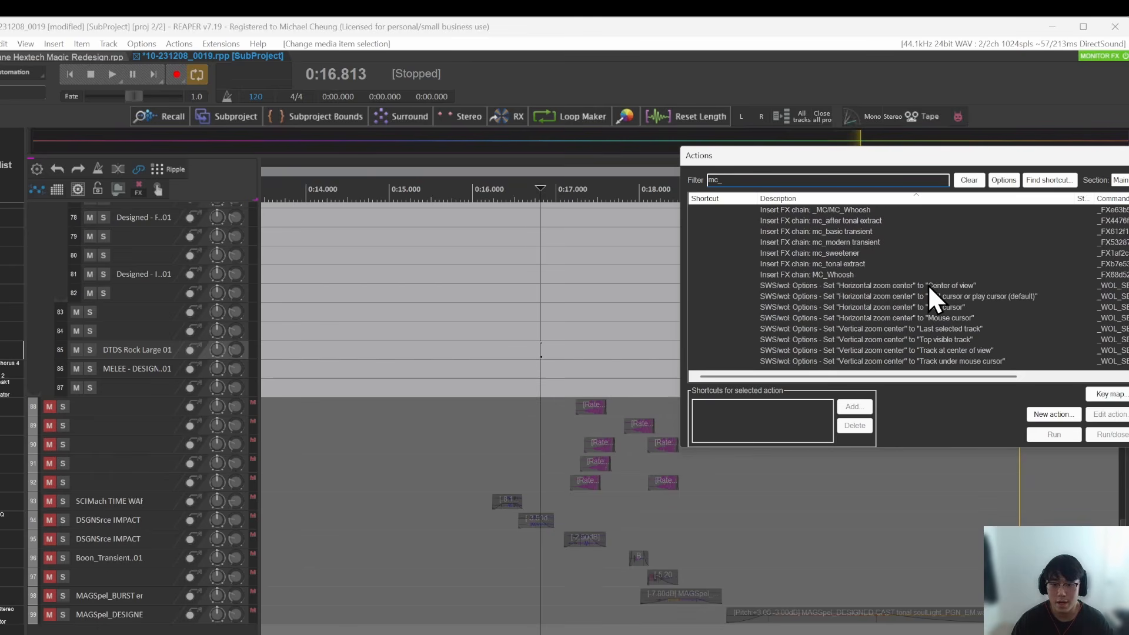
{"action": "scroll", "coordinate": [924, 290], "scroll_direction": "up", "scroll_amount": 6}
{"action": "scroll", "coordinate": [894, 290], "scroll_direction": "down", "scroll_amount": 5}
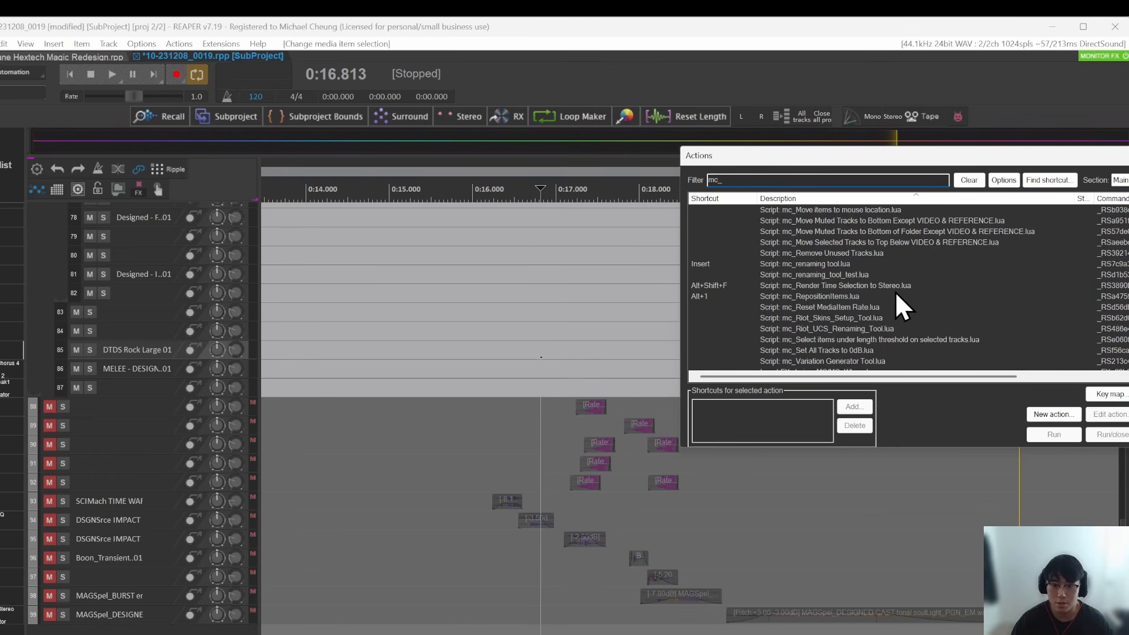
{"action": "scroll", "coordinate": [905, 294], "scroll_direction": "up", "scroll_amount": 8}
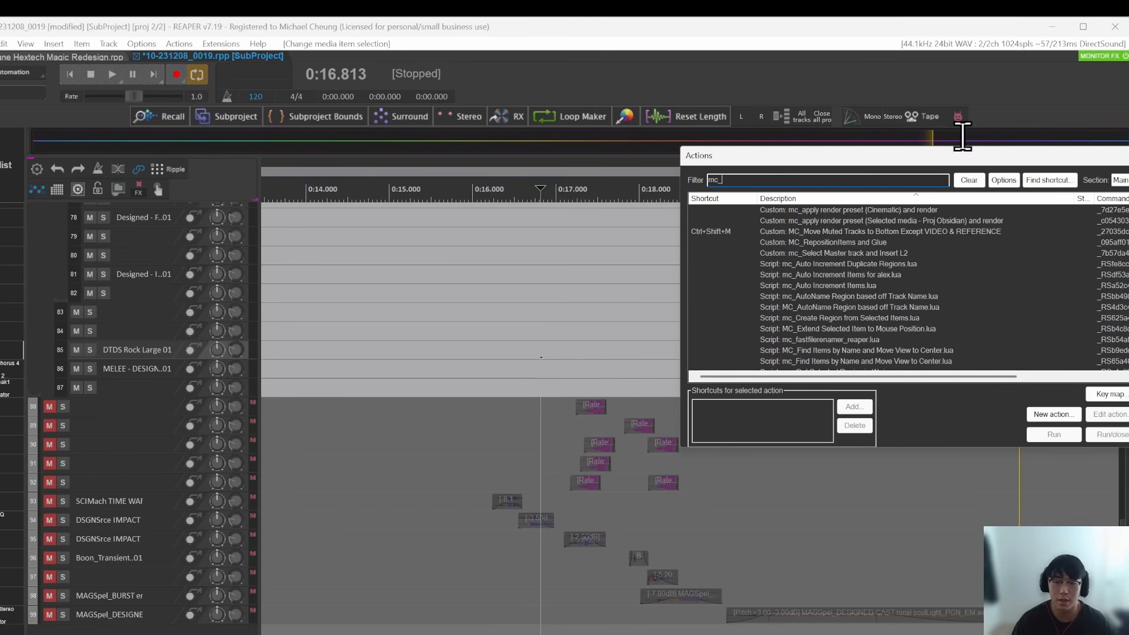
{"action": "left_click_drag", "start_coordinate": [944, 158], "coordinate": [914, 158]}
{"action": "left_click_drag", "start_coordinate": [1079, 163], "coordinate": [1015, 179]}
{"action": "left_click", "coordinate": [1104, 172]}
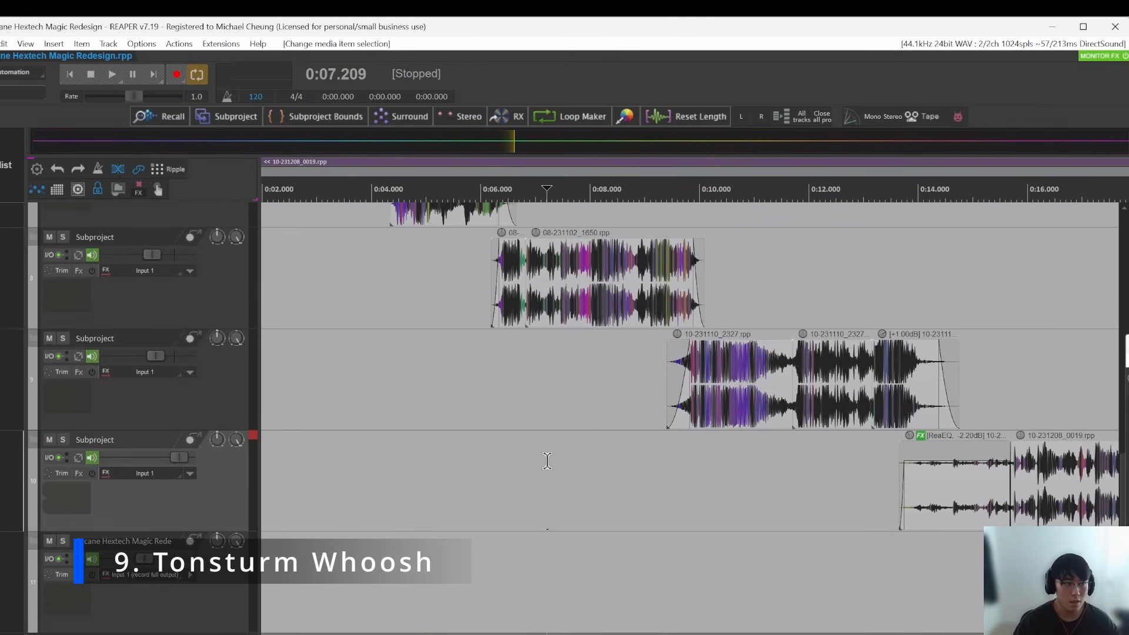
{"action": "scroll", "coordinate": [547, 461], "scroll_direction": "down", "scroll_amount": 3}
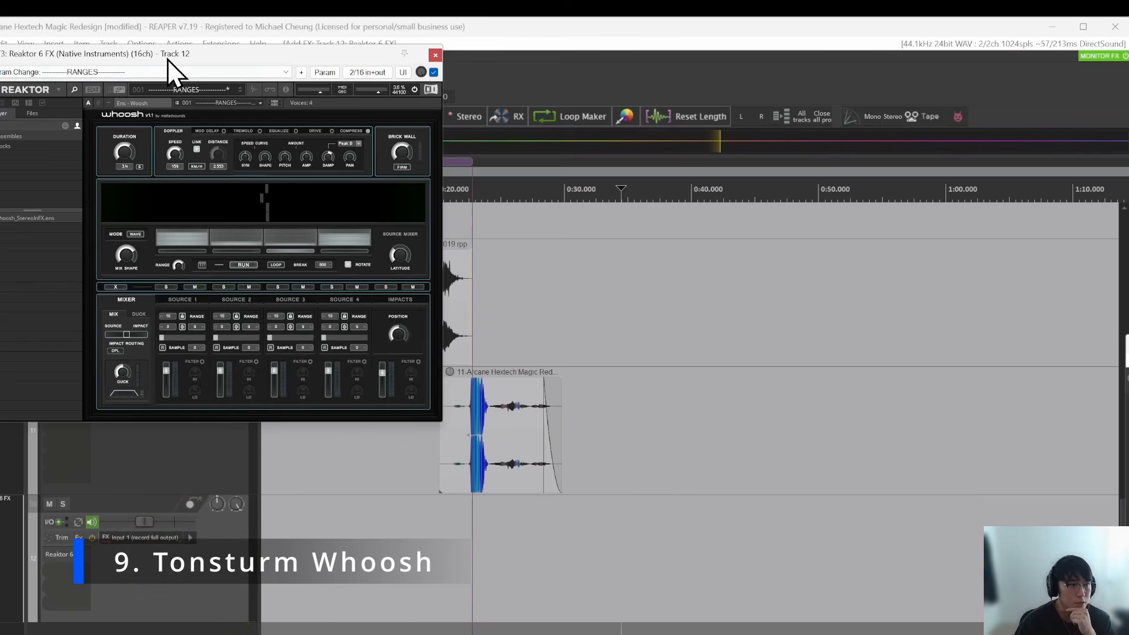
Step: Move the Reaktor 6 FX window aside and place CREASrce_forkbakinpan_process_02.wav on tracks 13, 14 and 15 with starts staggered from about 23 to 31 seconds
{"action": "left_click_drag", "start_coordinate": [167, 59], "coordinate": [658, 133]}
{"action": "left_click", "coordinate": [505, 541]}
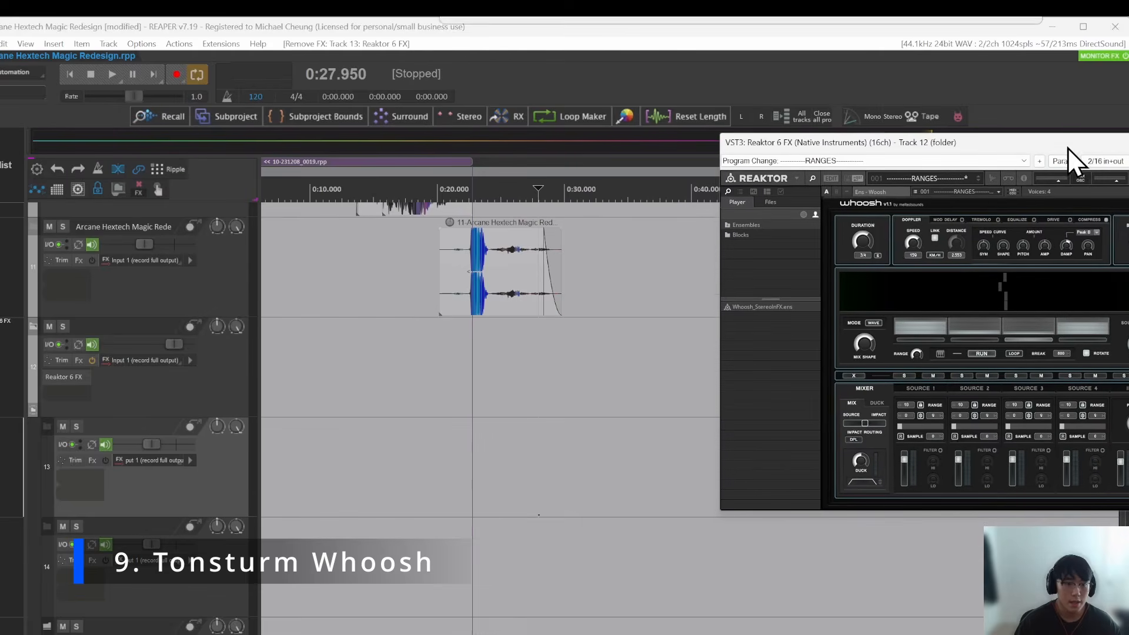
{"action": "left_click", "coordinate": [524, 366]}
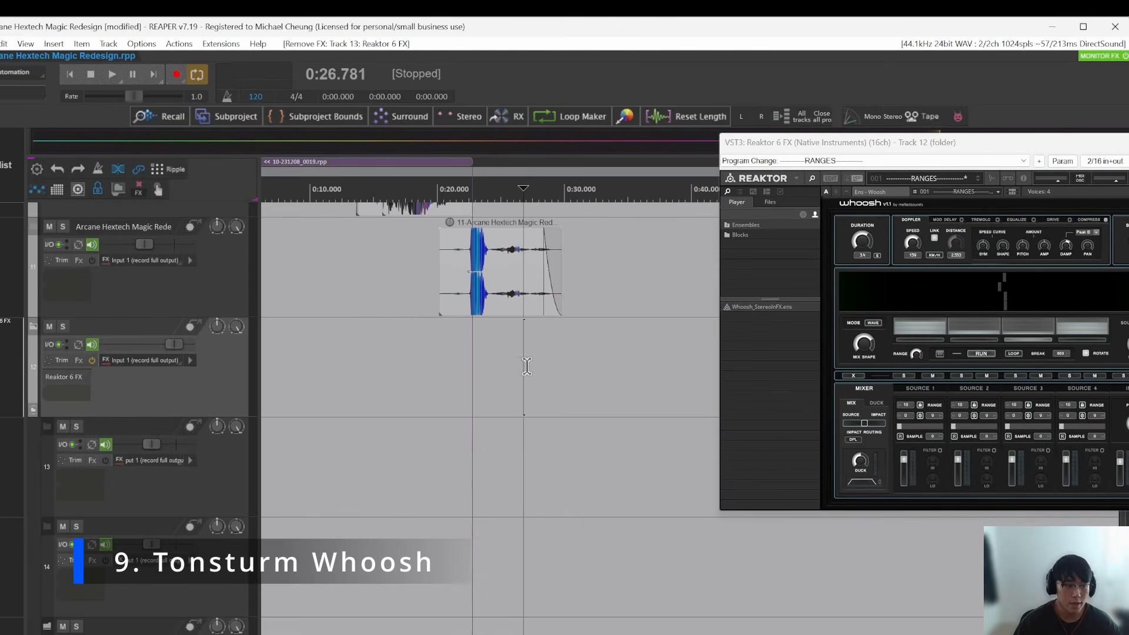
{"action": "scroll", "coordinate": [537, 396], "scroll_direction": "up", "scroll_amount": 1}
{"action": "scroll", "coordinate": [485, 405], "scroll_direction": "down", "scroll_amount": 1}
{"action": "left_click_drag", "start_coordinate": [502, 403], "coordinate": [544, 336]}
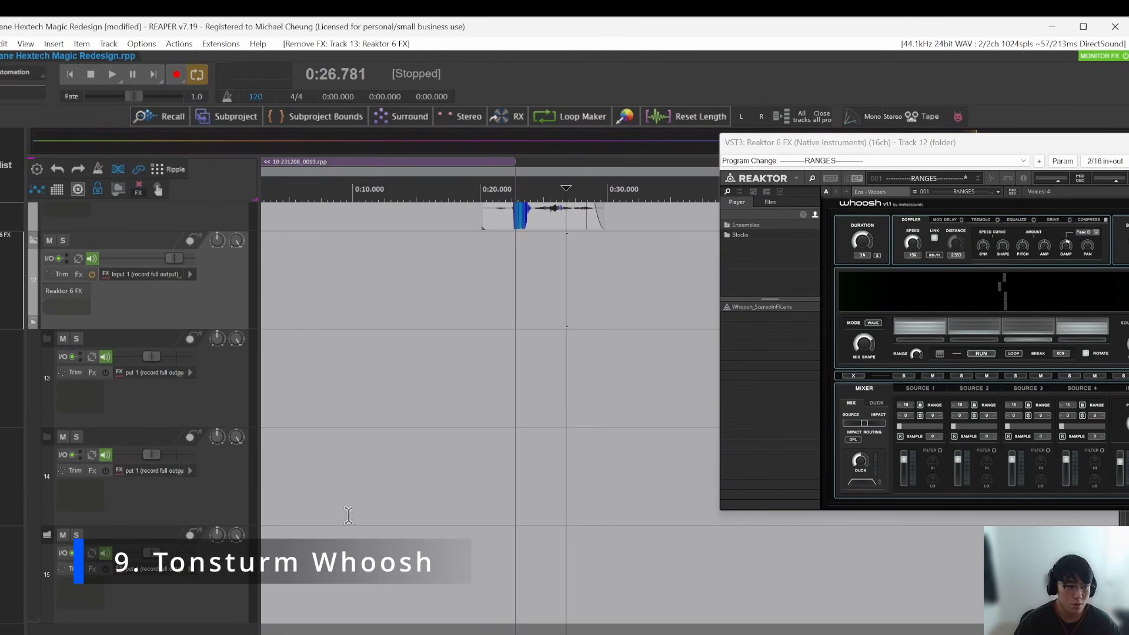
{"action": "left_click", "coordinate": [615, 371]}
{"action": "left_click", "coordinate": [557, 273]}
{"action": "left_click_drag", "start_coordinate": [1127, 465], "coordinate": [522, 379]}
Step: Audition the soloed track 12 folder through the Whoosh ensemble, stop playback and clear the track's solo
{"action": "key", "text": "space"}
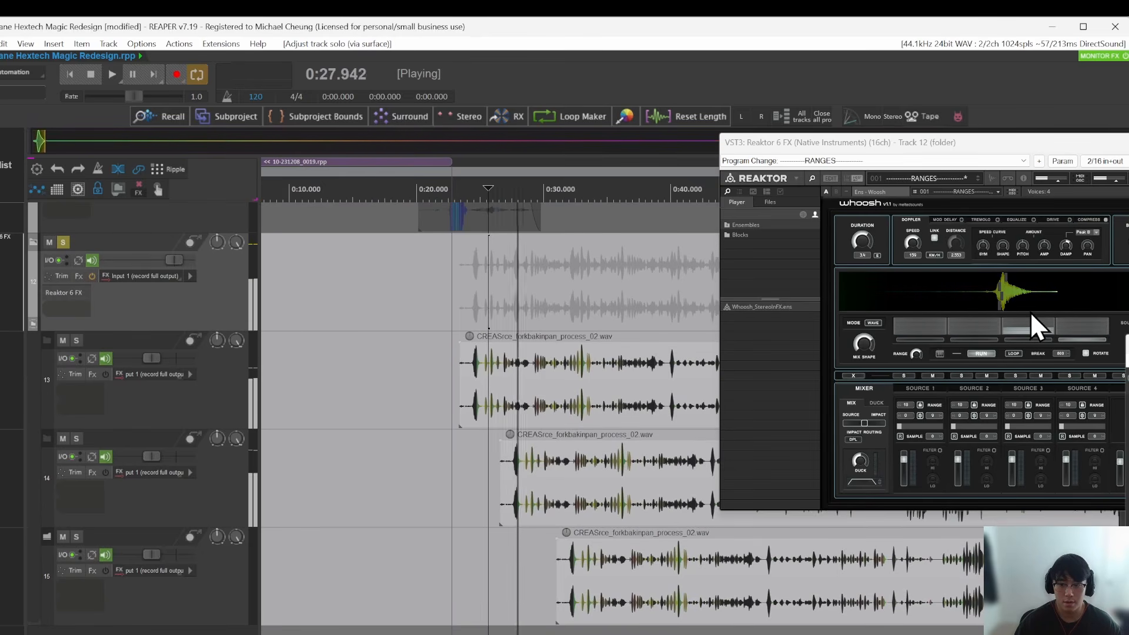
{"action": "key", "text": "Escape"}
{"action": "key", "text": "space"}
{"action": "left_click", "coordinate": [488, 285]}
{"action": "left_click", "coordinate": [63, 243]}
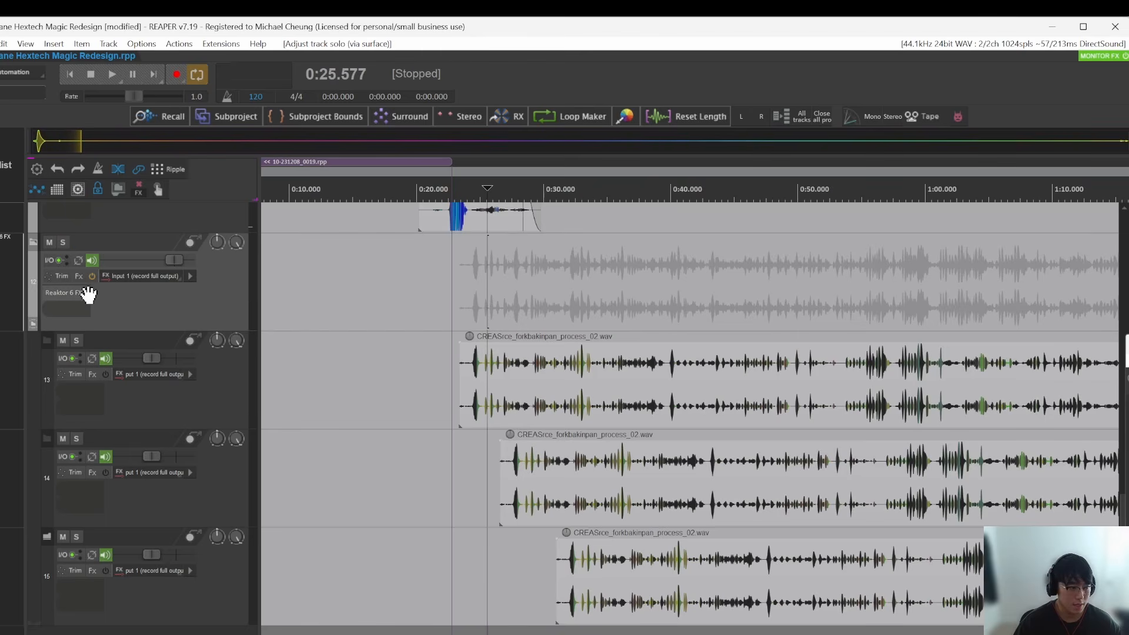
Step: Select the audio item on track 13 and reopen track 12's Reaktor 6 FX plugin to view the Whoosh ensemble's structure
{"action": "left_click", "coordinate": [460, 376]}
{"action": "left_click", "coordinate": [74, 293]}
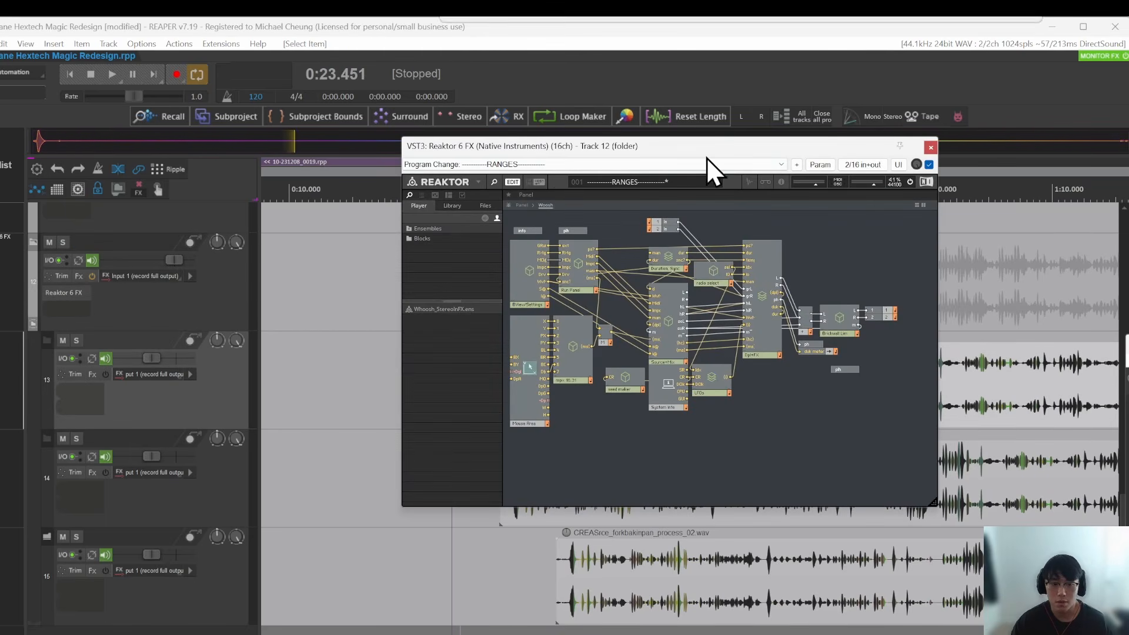
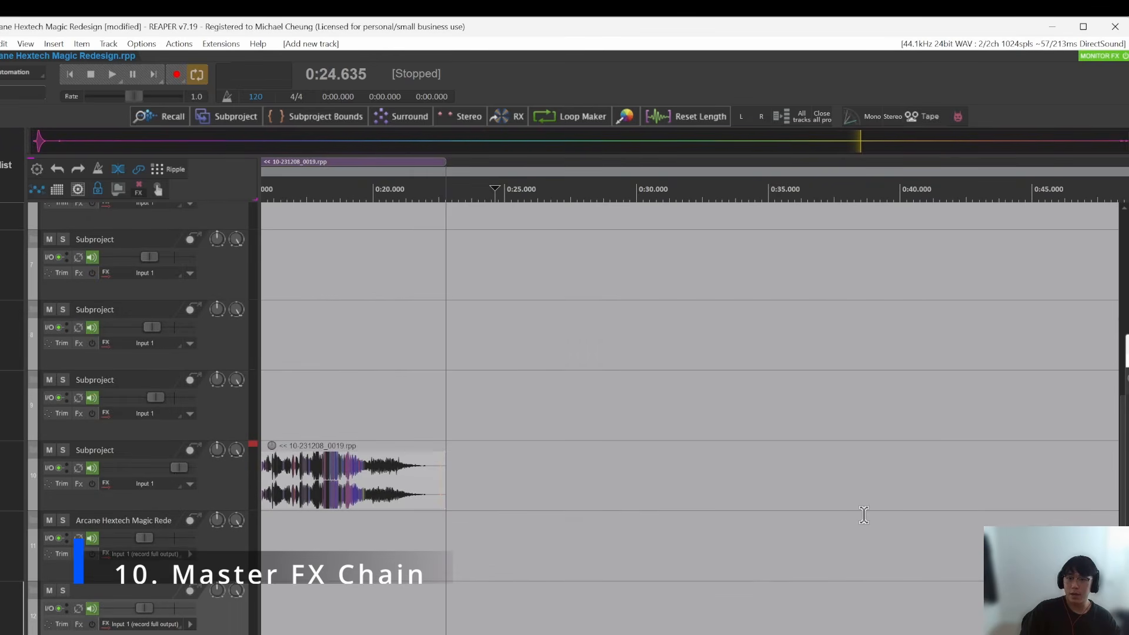
Step: Look through the Master Track FX chain, viewing the OTT, ReaEQ, Gullfoss Master and Pro-L 2 plugins
{"action": "left_click", "coordinate": [485, 622]}
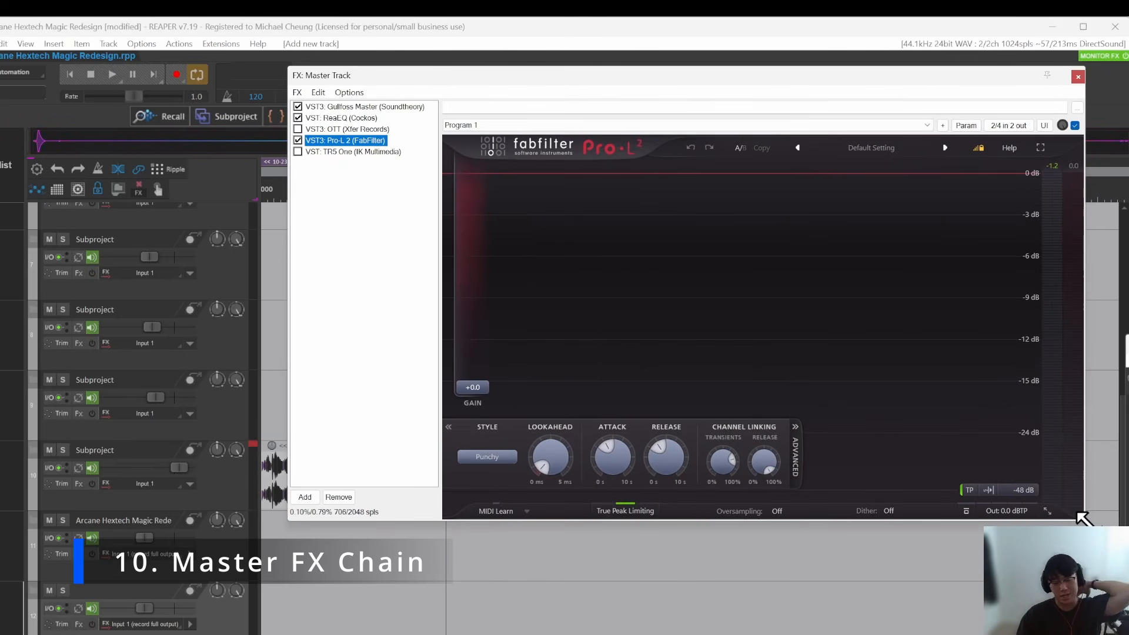
{"action": "left_click", "coordinate": [338, 130]}
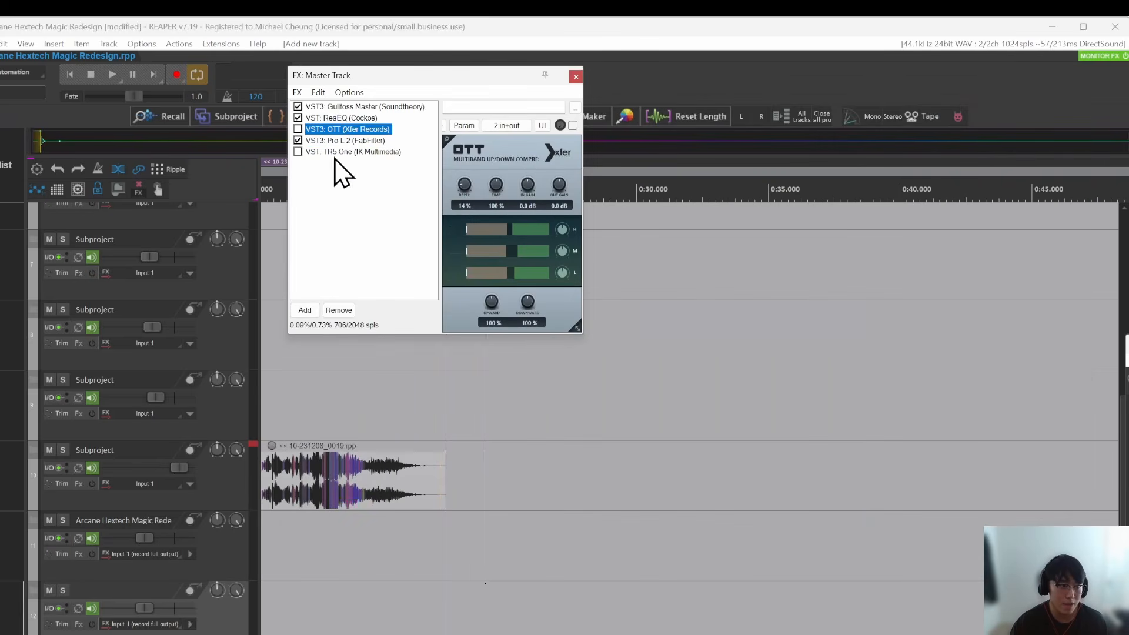
{"action": "left_click", "coordinate": [331, 119]}
{"action": "left_click", "coordinate": [355, 141]}
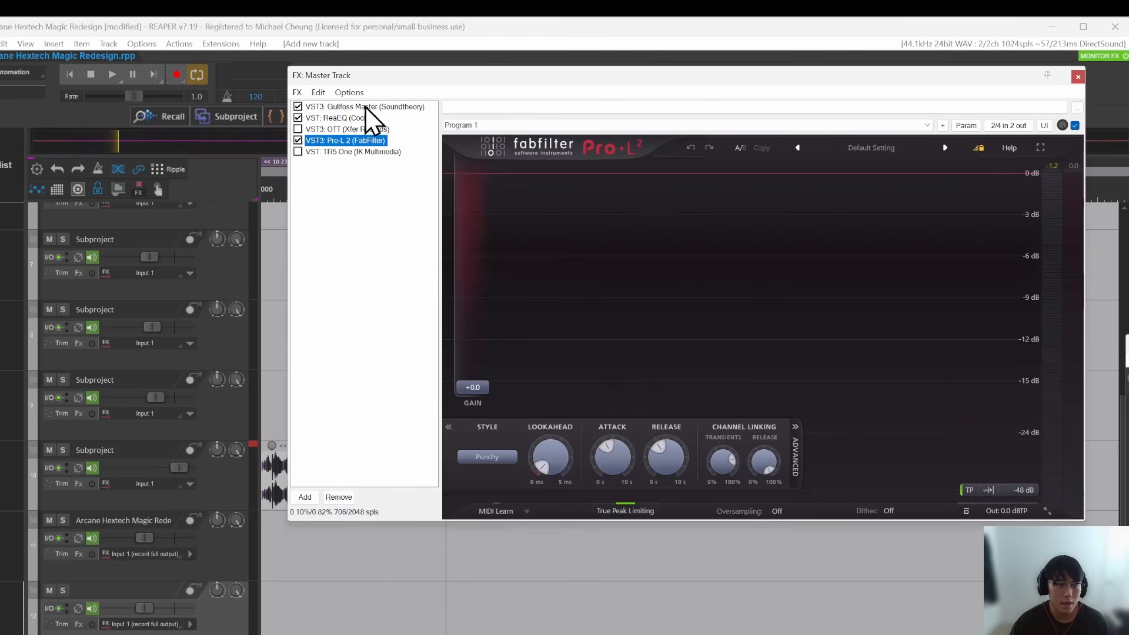
{"action": "left_click", "coordinate": [366, 107]}
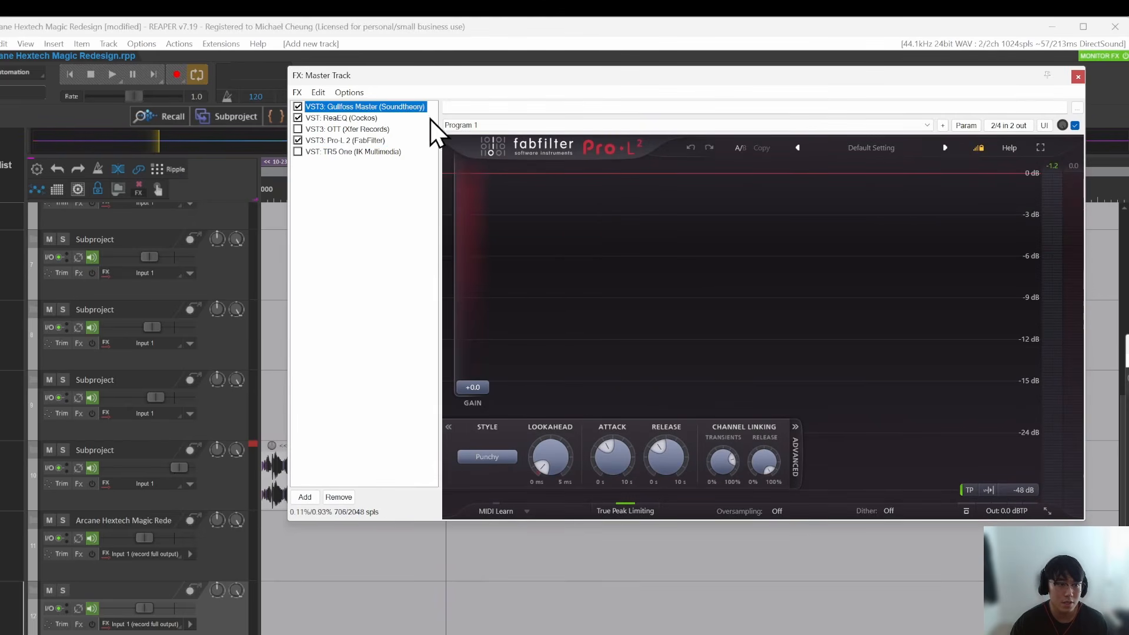
{"action": "left_click", "coordinate": [362, 141]}
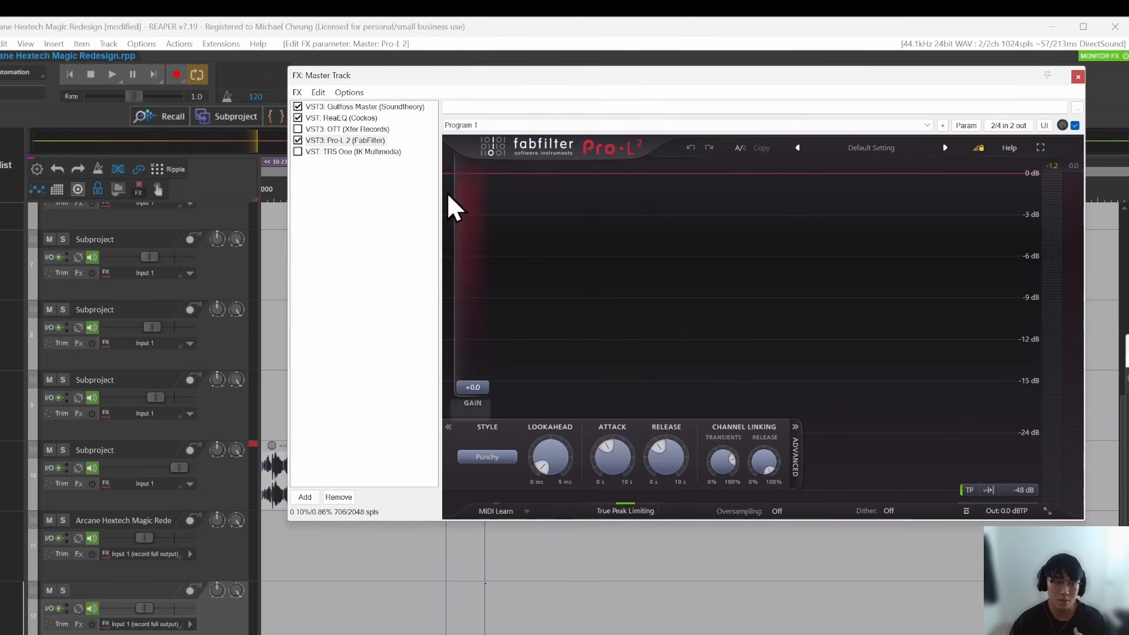
Step: Bypass Pro-L 2 in the master chain, enable TR5 One in its place and show its interface
{"action": "left_click", "coordinate": [298, 140]}
{"action": "left_click", "coordinate": [297, 152]}
{"action": "left_click", "coordinate": [345, 152]}
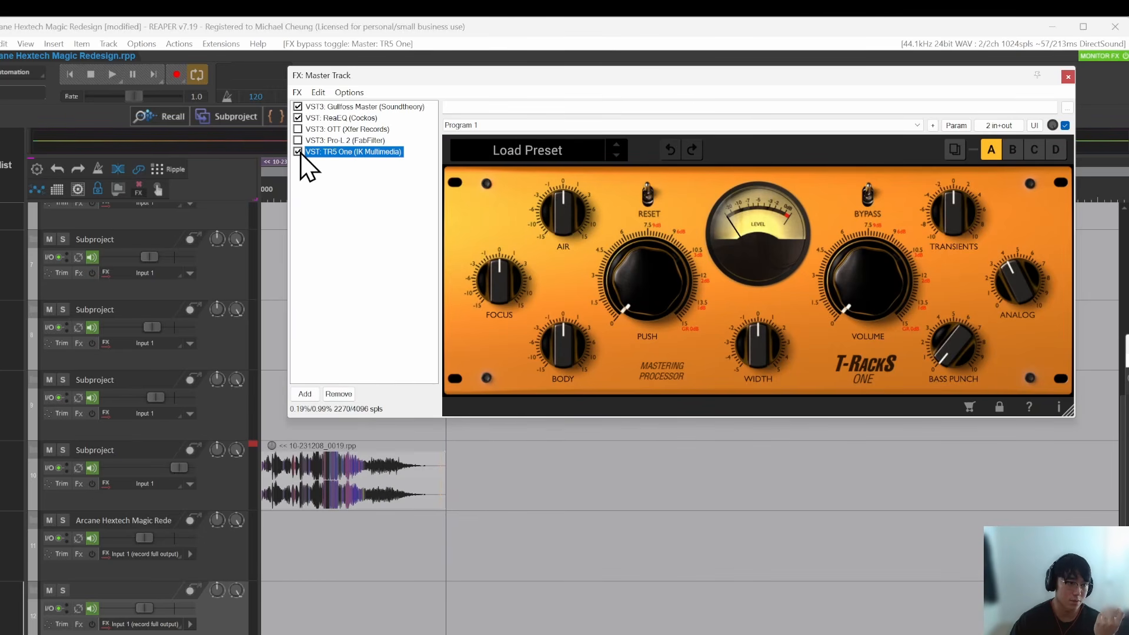
Step: Bypass TR5 One, view the OTT and ReaEQ settings, and re-enable Pro-L 2 in the master chain
{"action": "left_click", "coordinate": [298, 152]}
{"action": "left_click", "coordinate": [345, 130]}
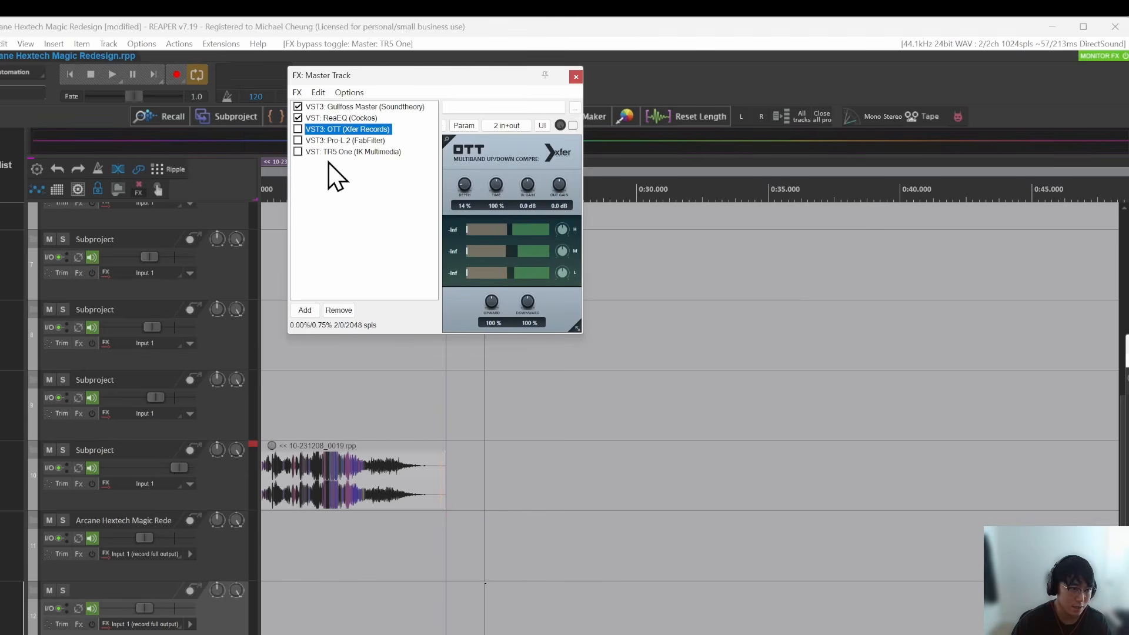
{"action": "left_click", "coordinate": [344, 119]}
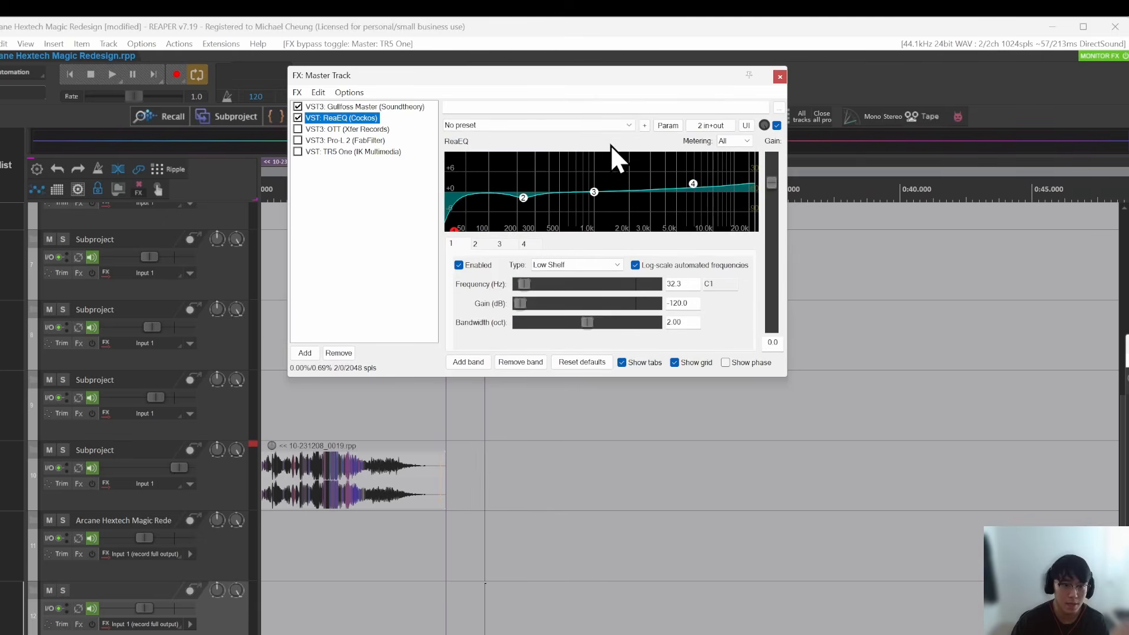
{"action": "left_click", "coordinate": [298, 140]}
Step: Move the Master Track FX window over the empty part of the arrangement, clear of the track 10 audio item
{"action": "left_click_drag", "start_coordinate": [459, 79], "coordinate": [701, 229]}
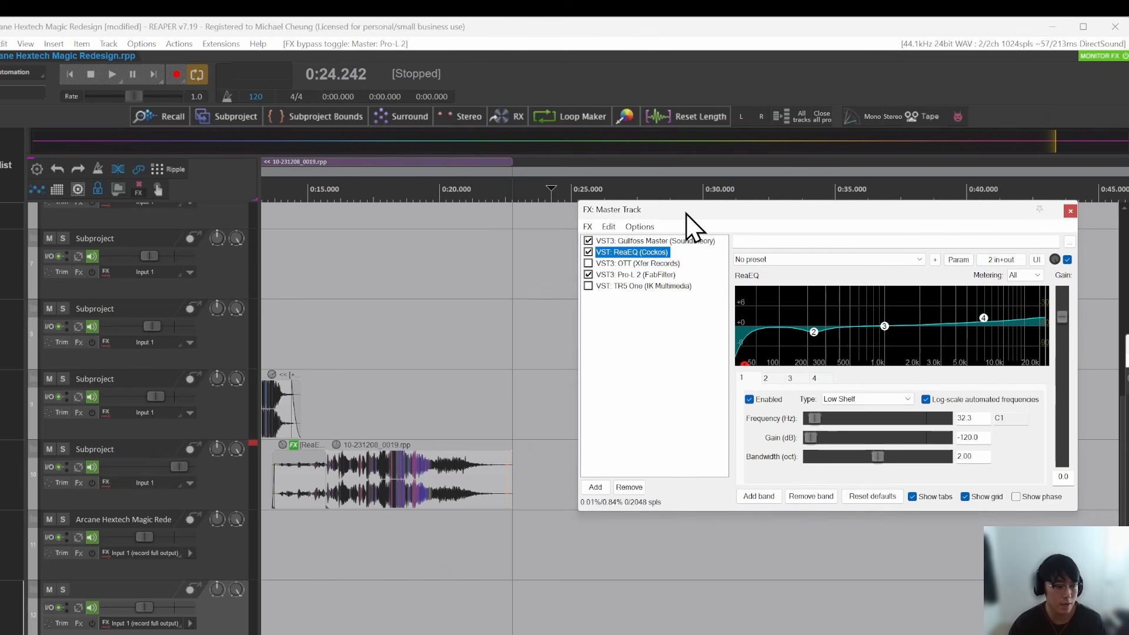
{"action": "left_click_drag", "start_coordinate": [686, 213], "coordinate": [667, 215]}
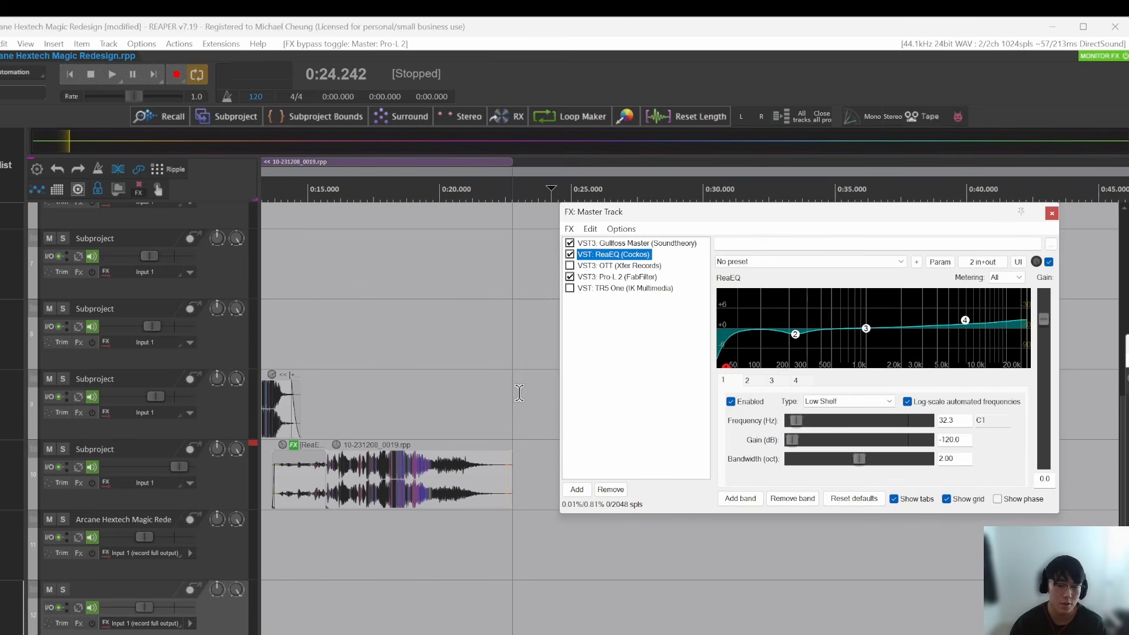
{"action": "left_click_drag", "start_coordinate": [834, 214], "coordinate": [828, 217]}
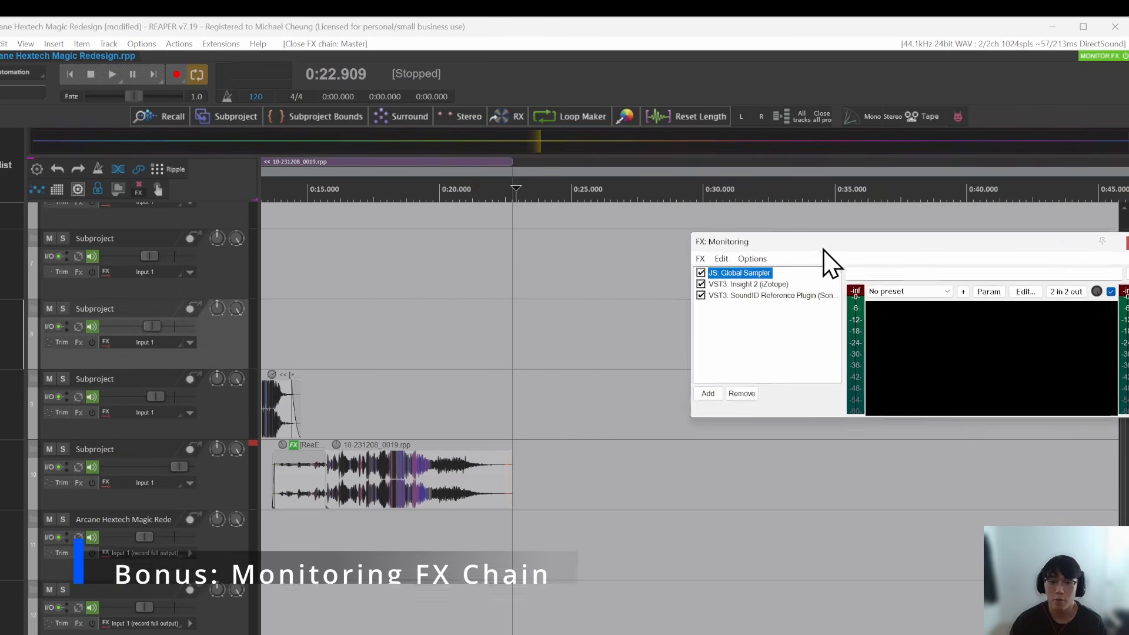
Step: Show Insight 2 in the Monitoring FX chain and turn on its Sound Field and Intelligibility modules
{"action": "left_click_drag", "start_coordinate": [757, 238], "coordinate": [718, 239]}
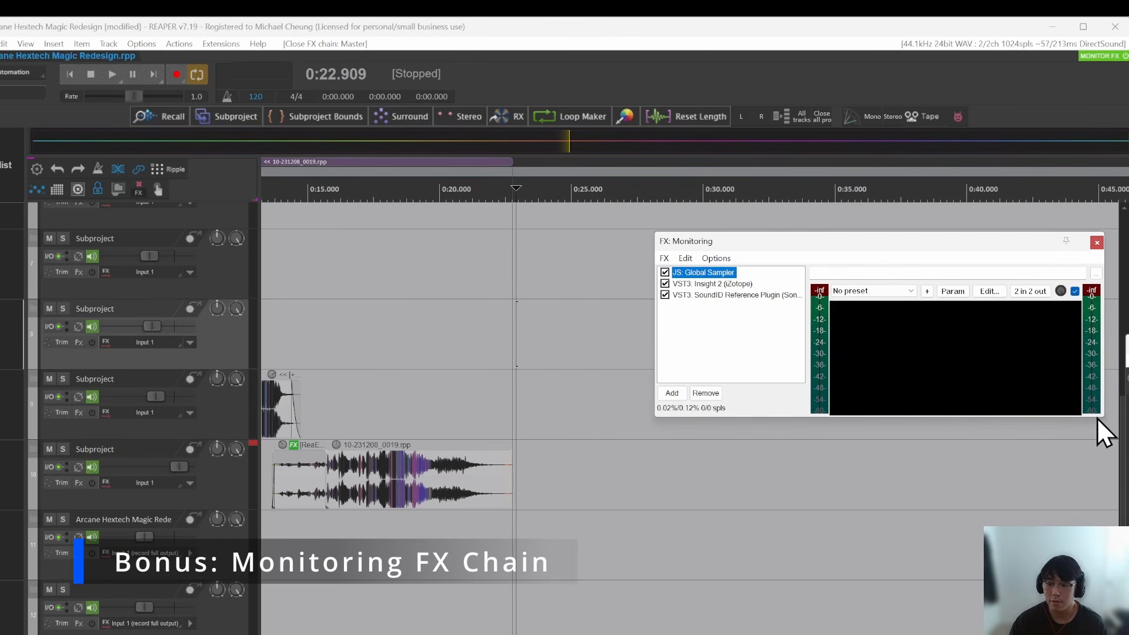
{"action": "left_click", "coordinate": [718, 285]}
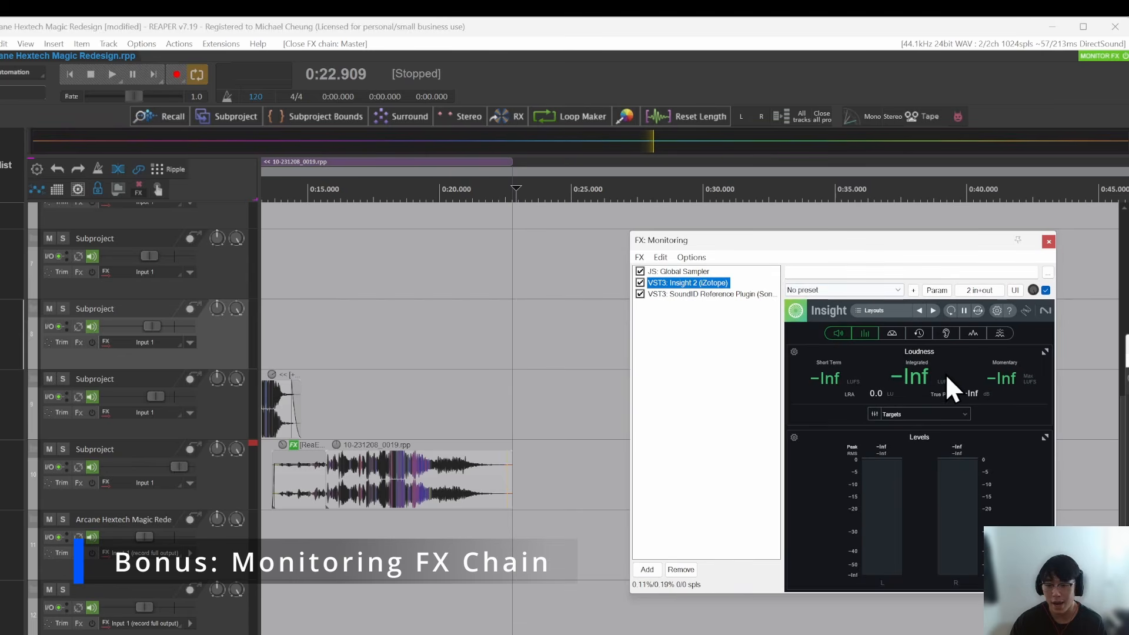
{"action": "left_click", "coordinate": [893, 333]}
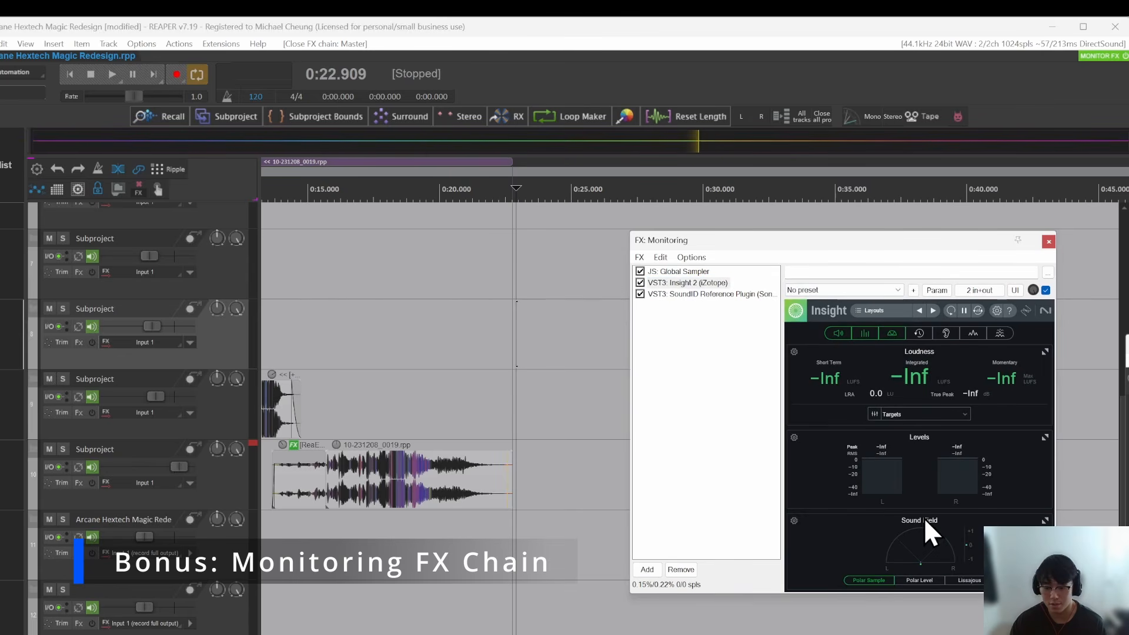
{"action": "left_click", "coordinate": [945, 333]}
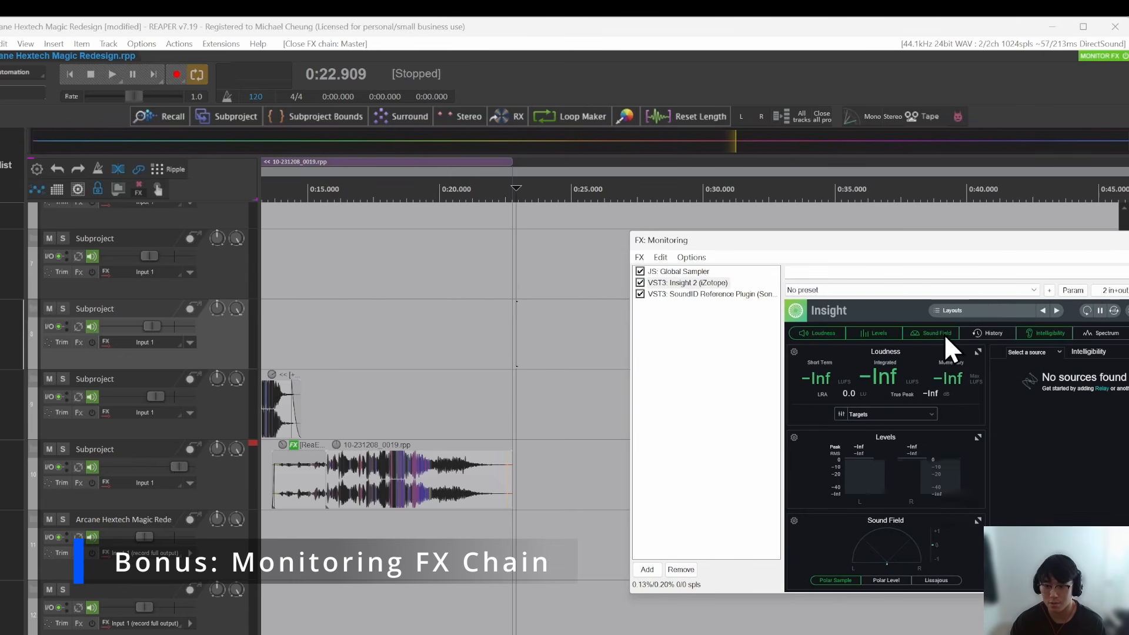
Step: Show the SoundID Reference plugin in the Monitoring FX chain and reposition the window to examine its presets and calibration curve
{"action": "left_click", "coordinate": [759, 294]}
{"action": "left_click_drag", "start_coordinate": [774, 197], "coordinate": [556, 184]}
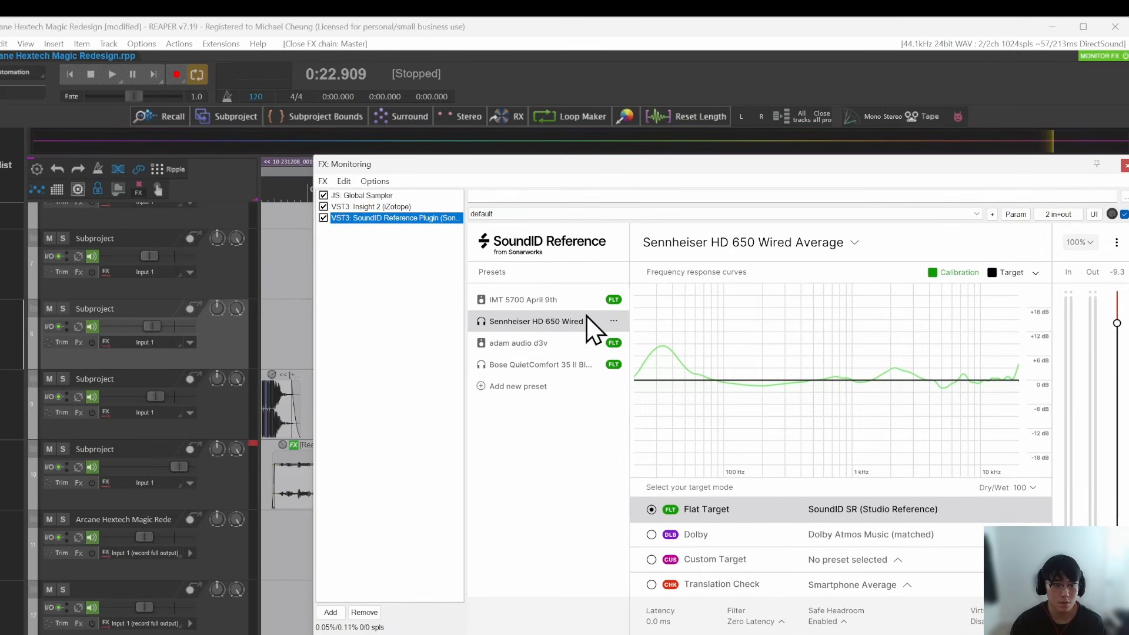
{"action": "left_click_drag", "start_coordinate": [706, 182], "coordinate": [683, 176]}
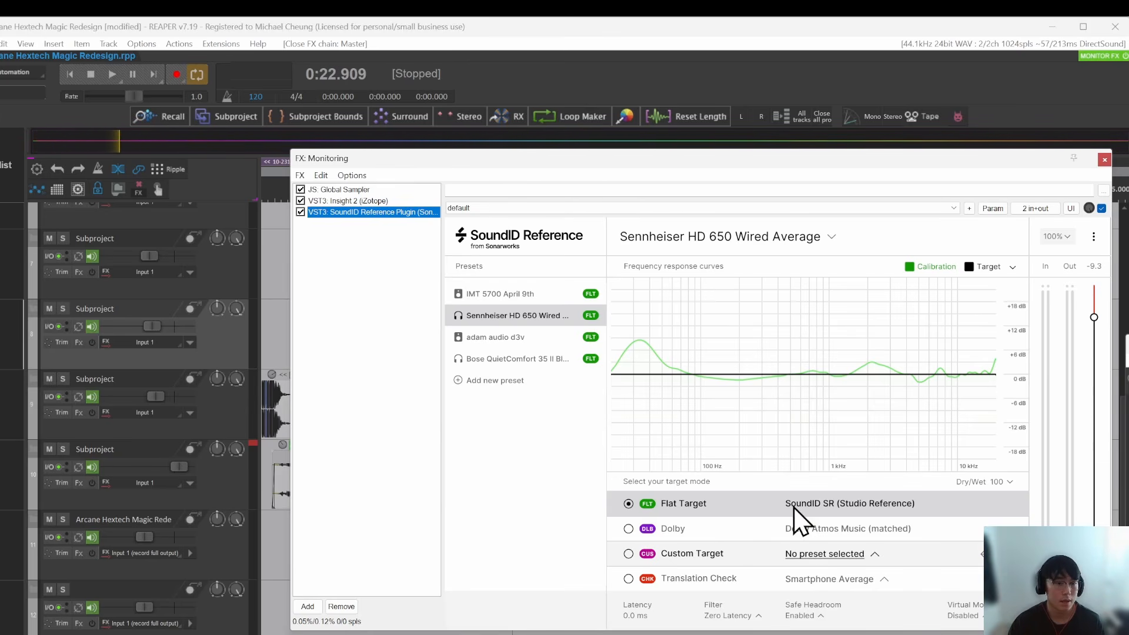
{"action": "left_click_drag", "start_coordinate": [644, 165], "coordinate": [638, 159]}
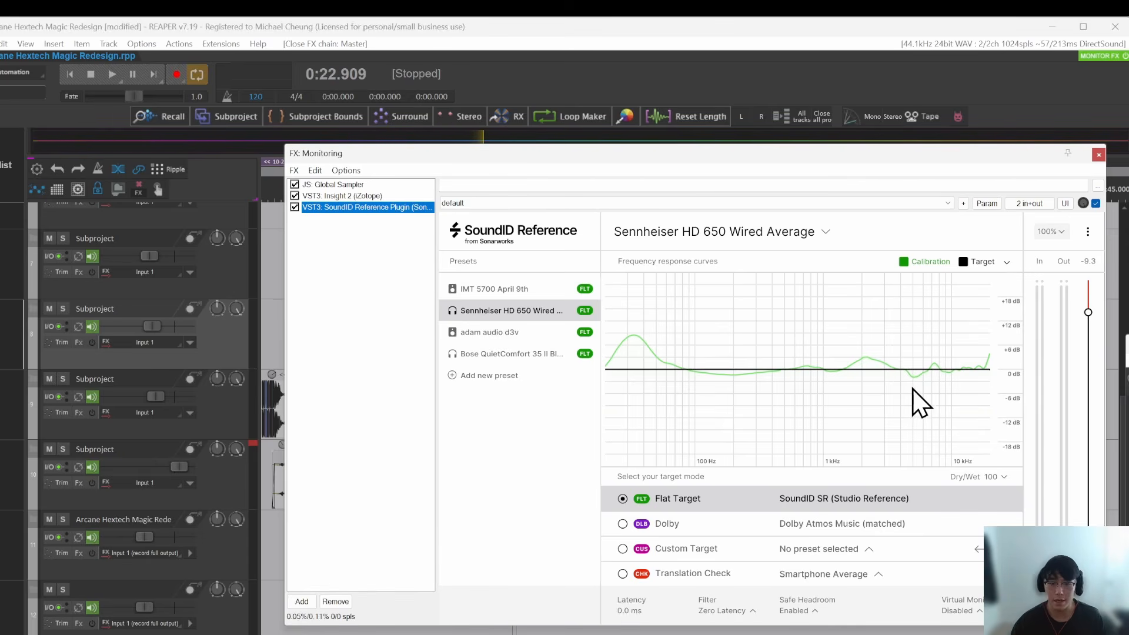
{"action": "left_click_drag", "start_coordinate": [594, 157], "coordinate": [603, 160]}
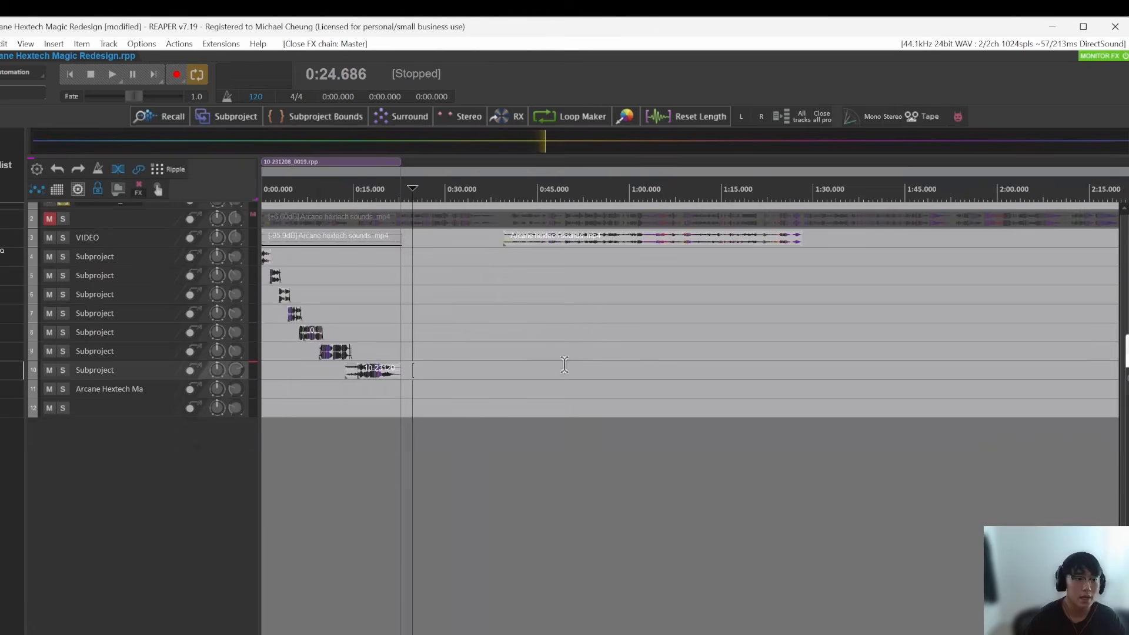
{"action": "left_click", "coordinate": [453, 389]}
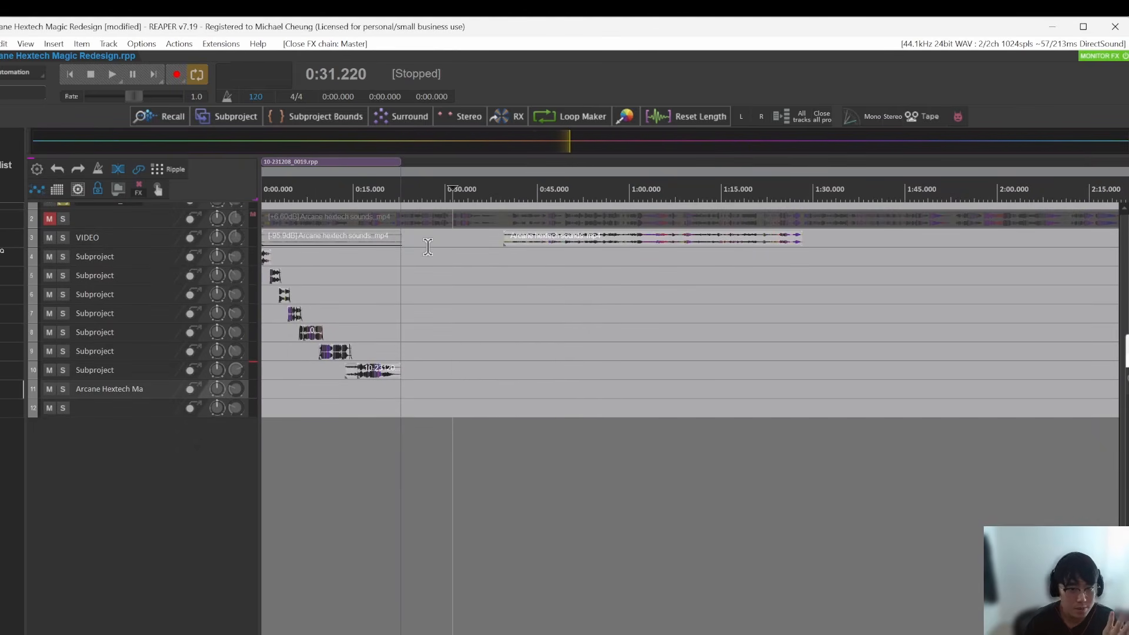
{"action": "left_click", "coordinate": [559, 412]}
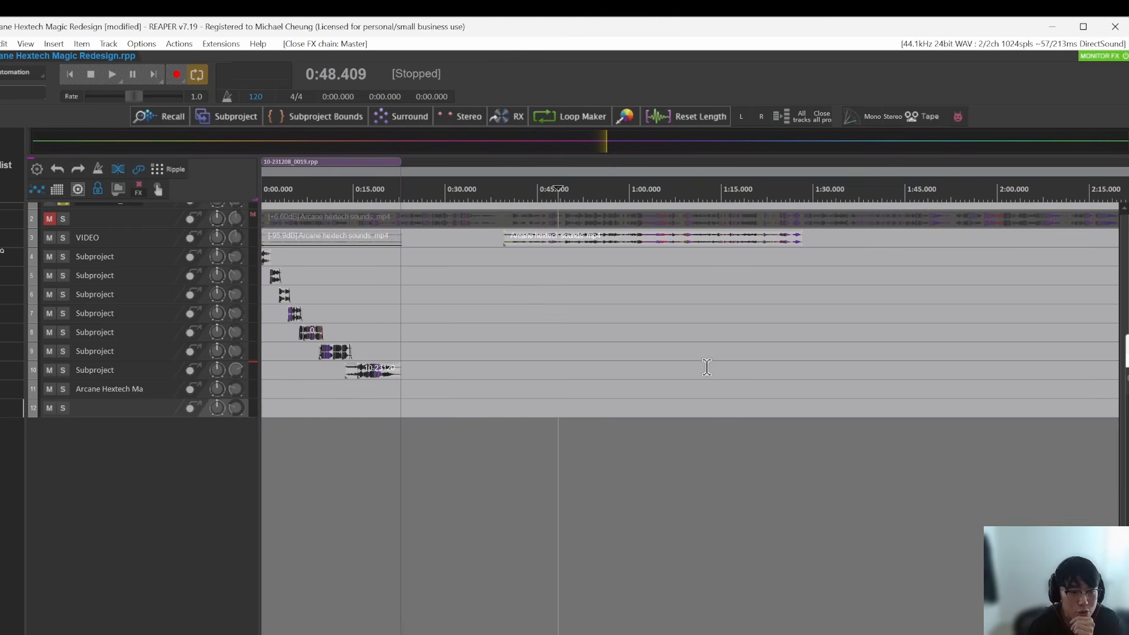
{"action": "left_click", "coordinate": [555, 333]}
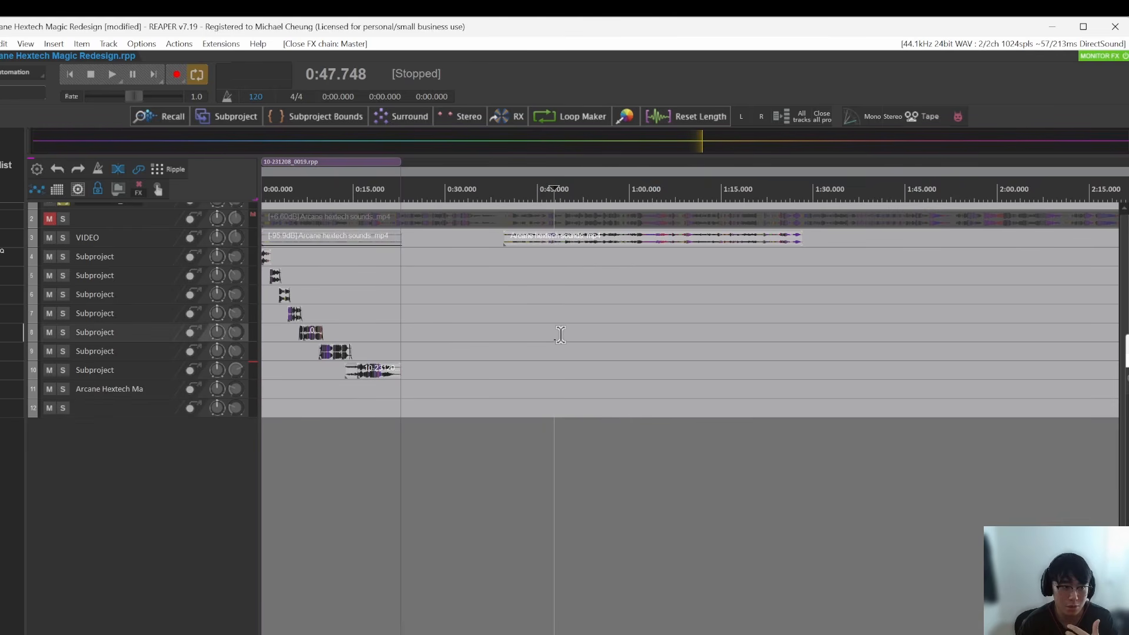
{"action": "left_click", "coordinate": [528, 309]}
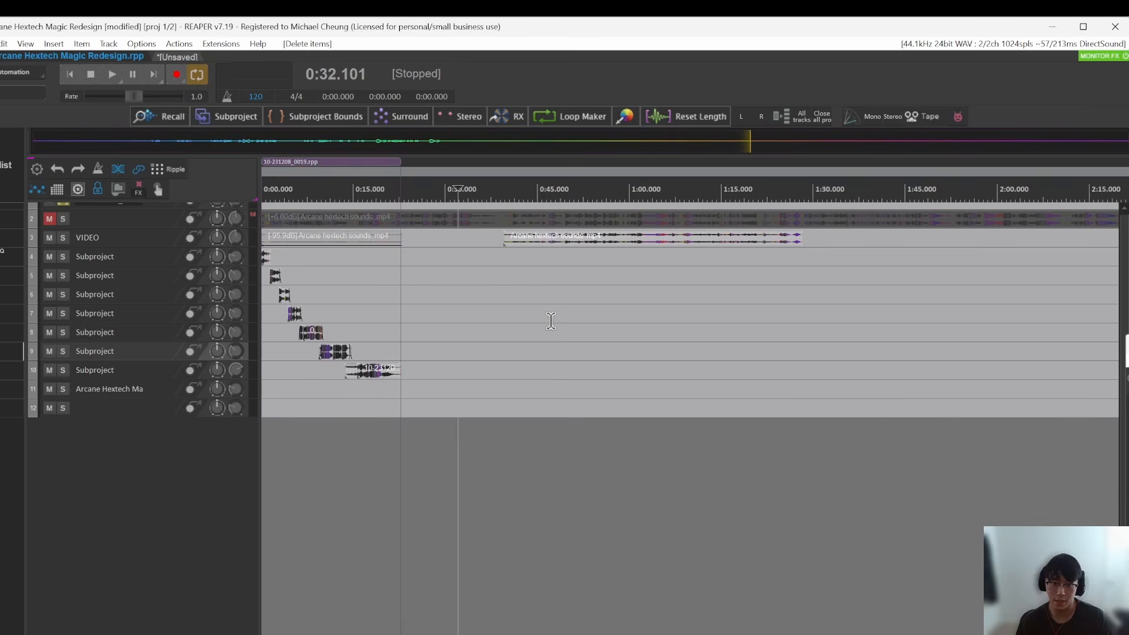
{"action": "scroll", "coordinate": [526, 311], "scroll_direction": "up", "scroll_amount": 1}
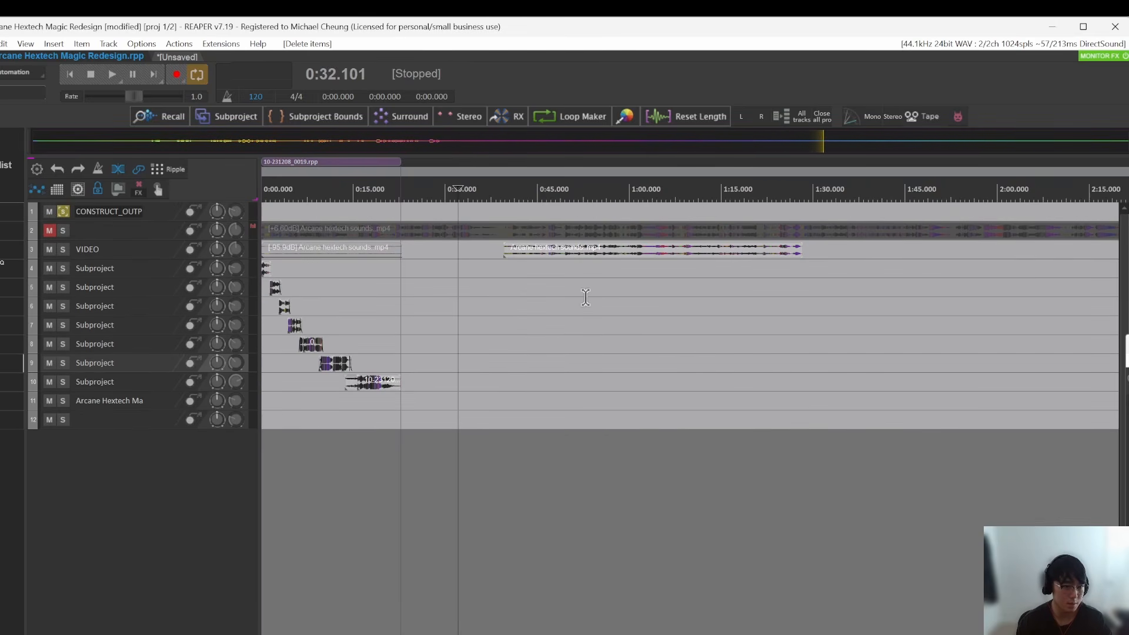
{"action": "left_click", "coordinate": [499, 366]}
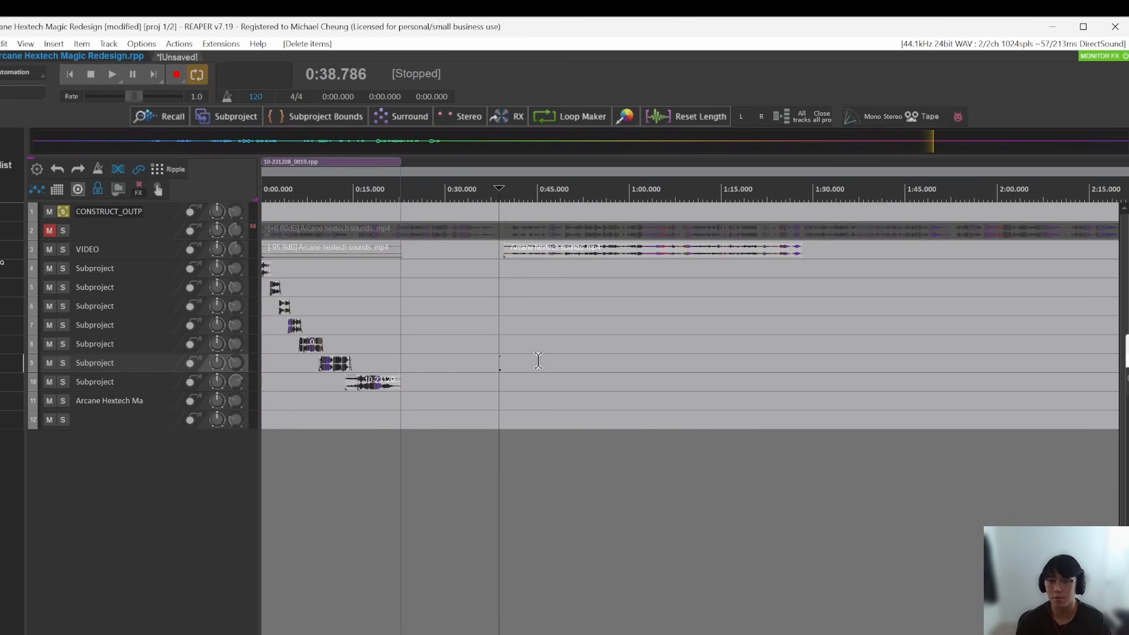